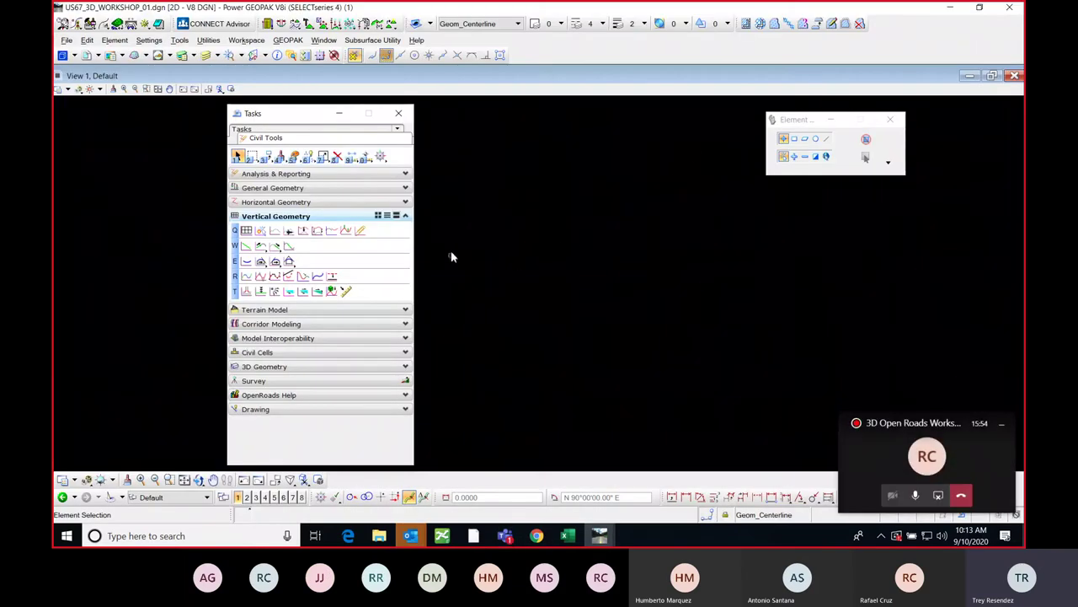
- Close the floating Tasks window, reopen it and place it over the drawing view
{"action": "left_click_drag", "start_coordinate": [295, 114], "coordinate": [248, 109]}
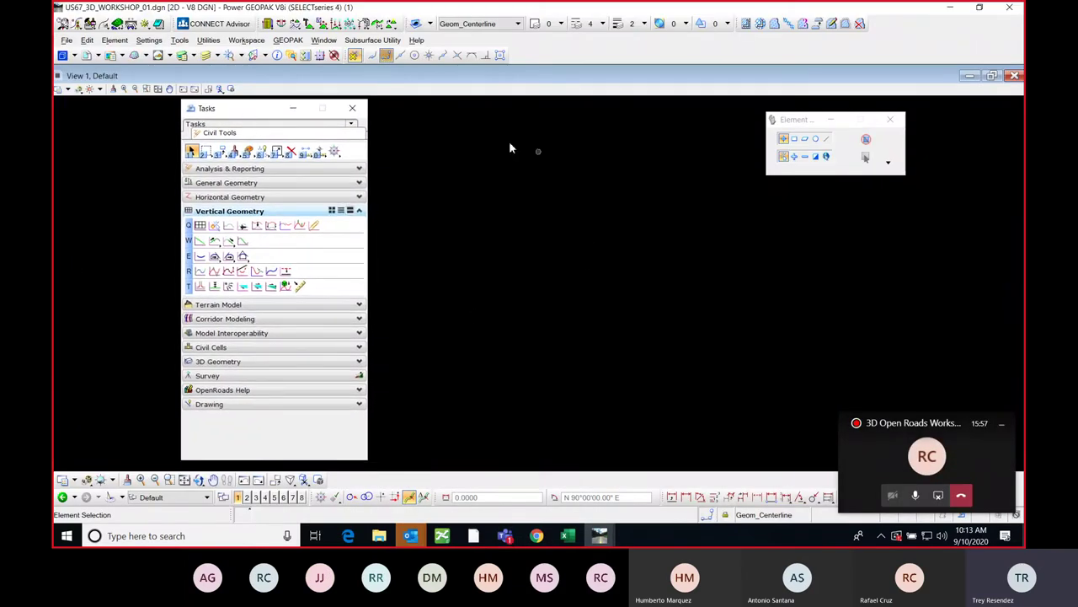
{"action": "left_click", "coordinate": [352, 108]}
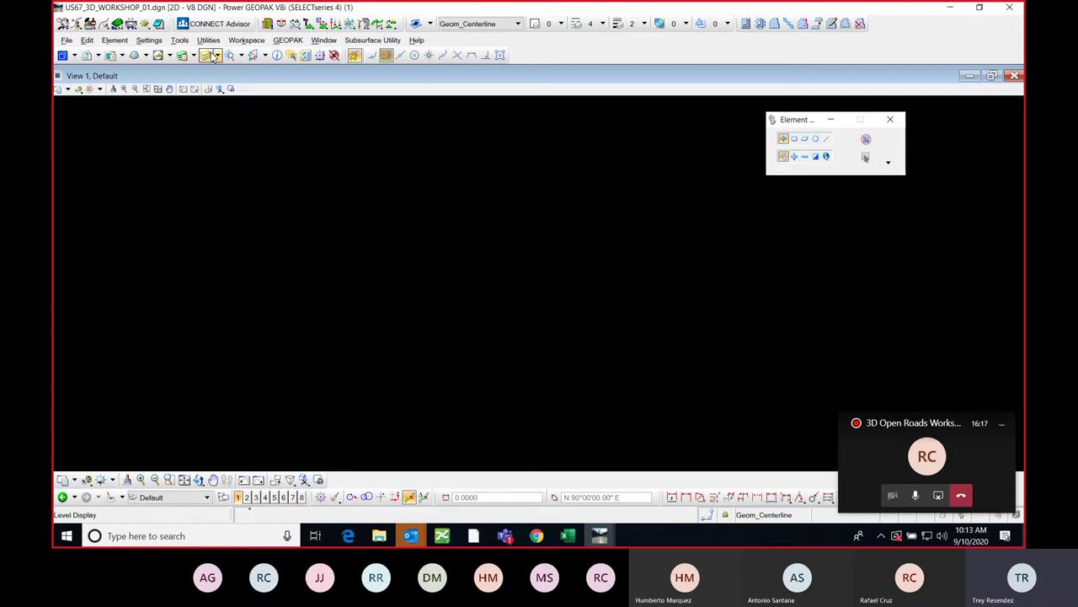
{"action": "left_click", "coordinate": [181, 41]}
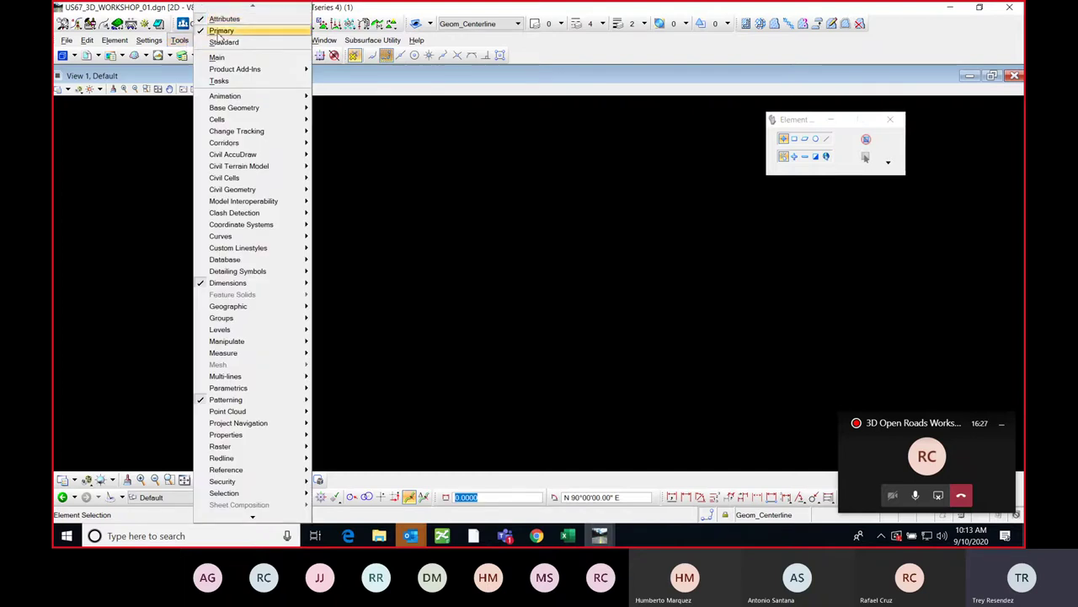
{"action": "left_click", "coordinate": [219, 82]}
{"action": "left_click_drag", "start_coordinate": [255, 119], "coordinate": [339, 117]}
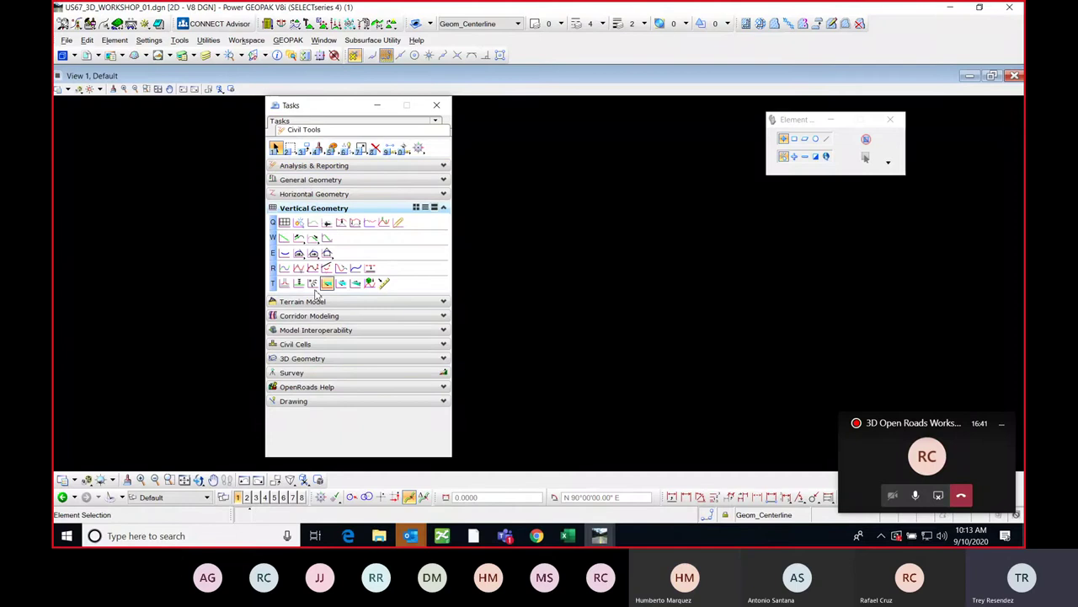
- Examine the tools in the General Geometry, Analysis & Reporting, Horizontal Geometry, Vertical Geometry, Terrain Model and Corridor Modeling task groups
{"action": "left_click", "coordinate": [331, 181]}
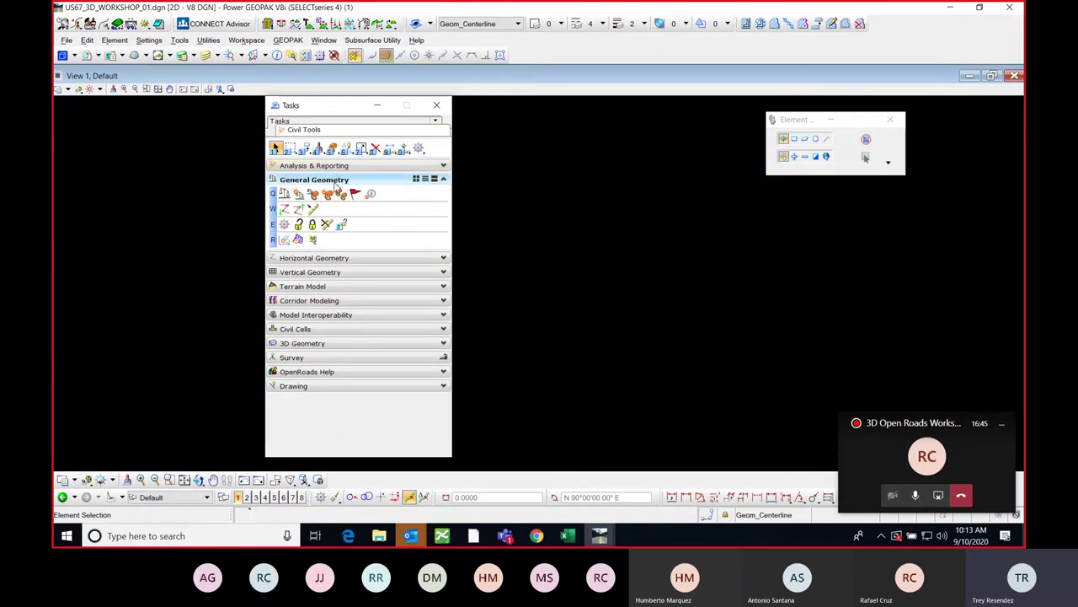
{"action": "left_click", "coordinate": [344, 166]}
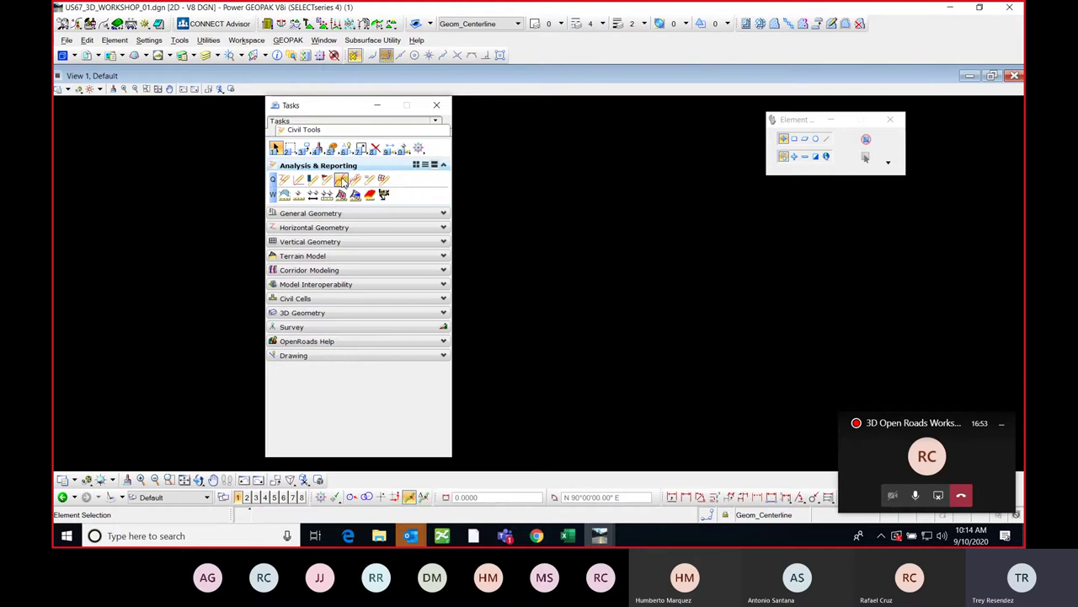
{"action": "left_click", "coordinate": [324, 213]}
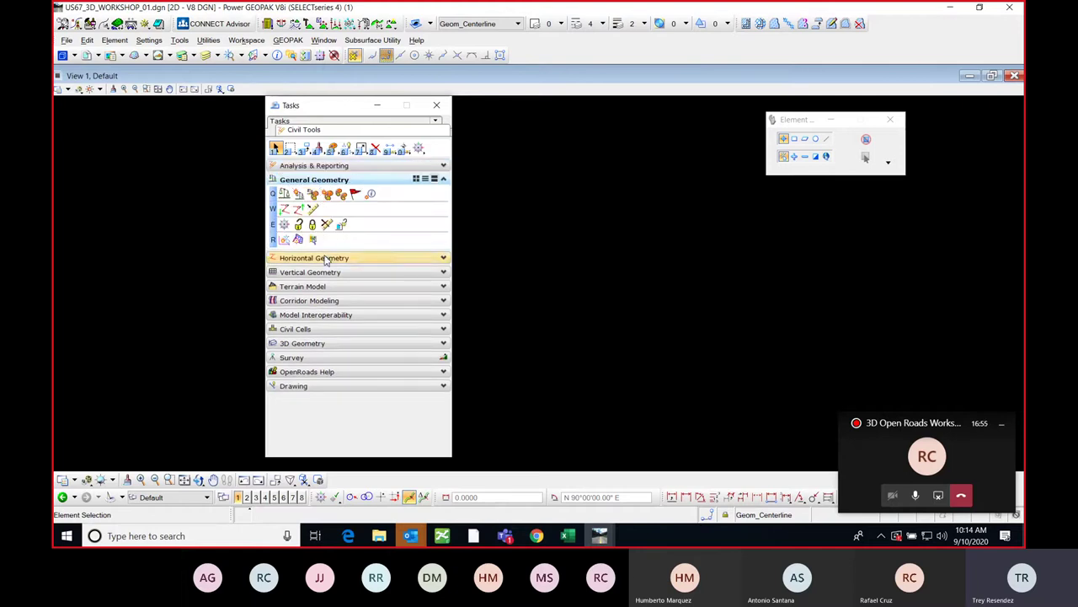
{"action": "left_click", "coordinate": [326, 259]}
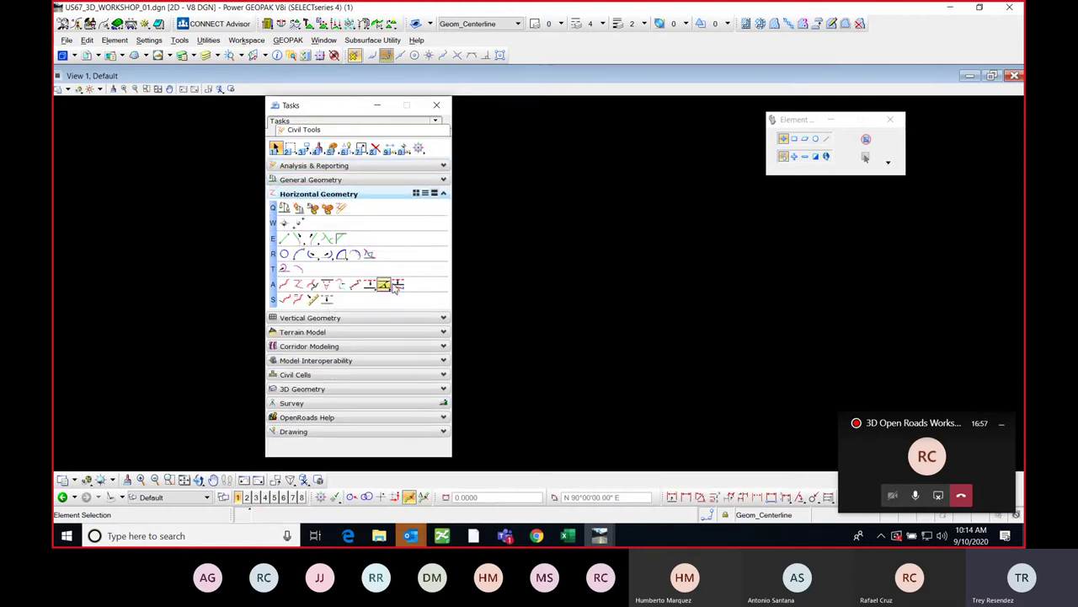
{"action": "left_click", "coordinate": [335, 317]}
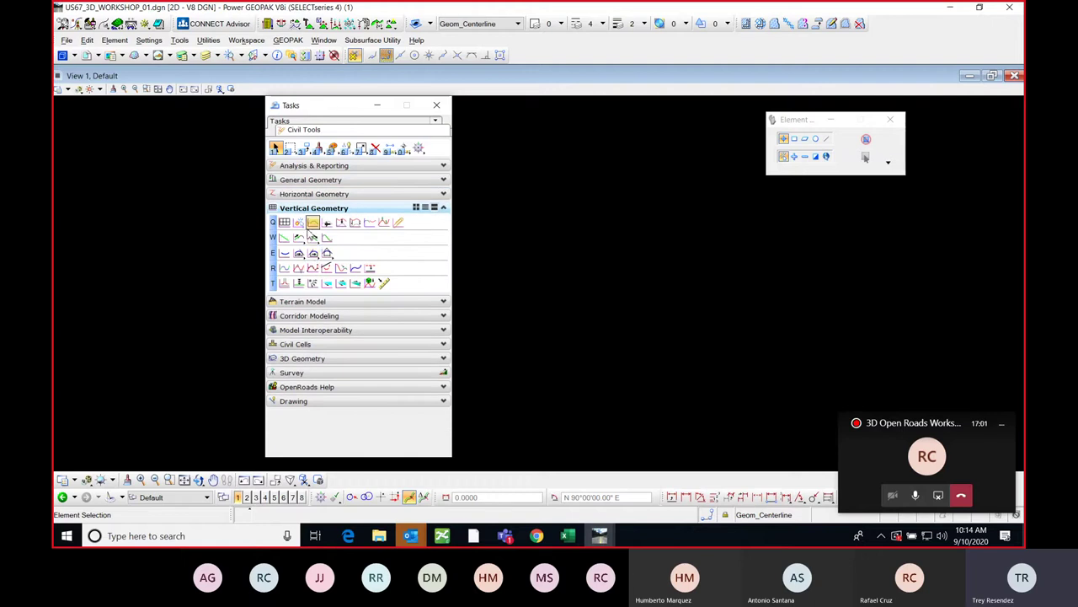
{"action": "left_click", "coordinate": [313, 302]}
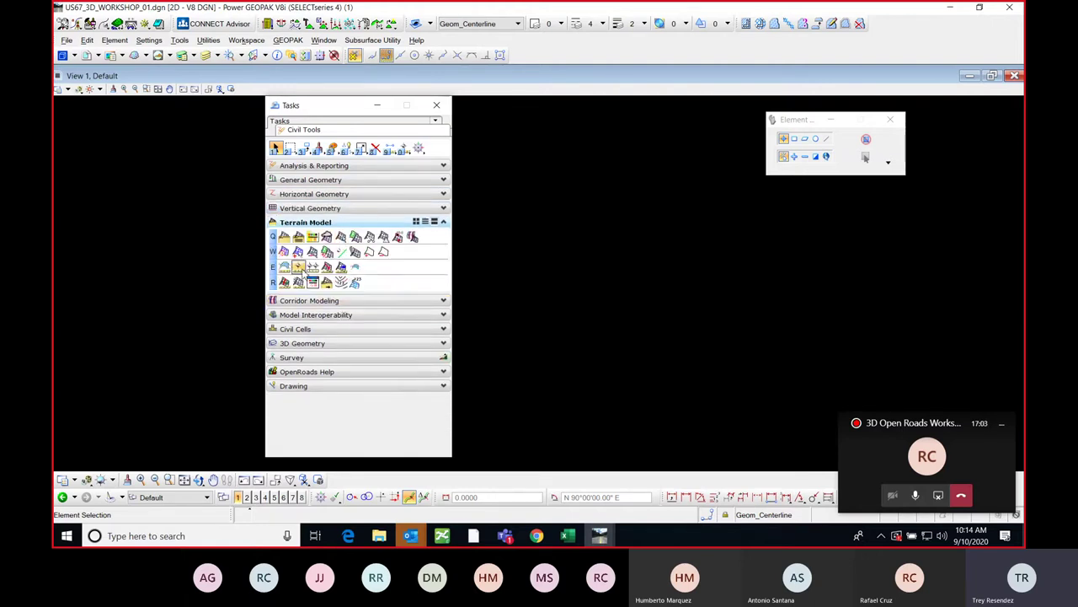
{"action": "left_click", "coordinate": [324, 301]}
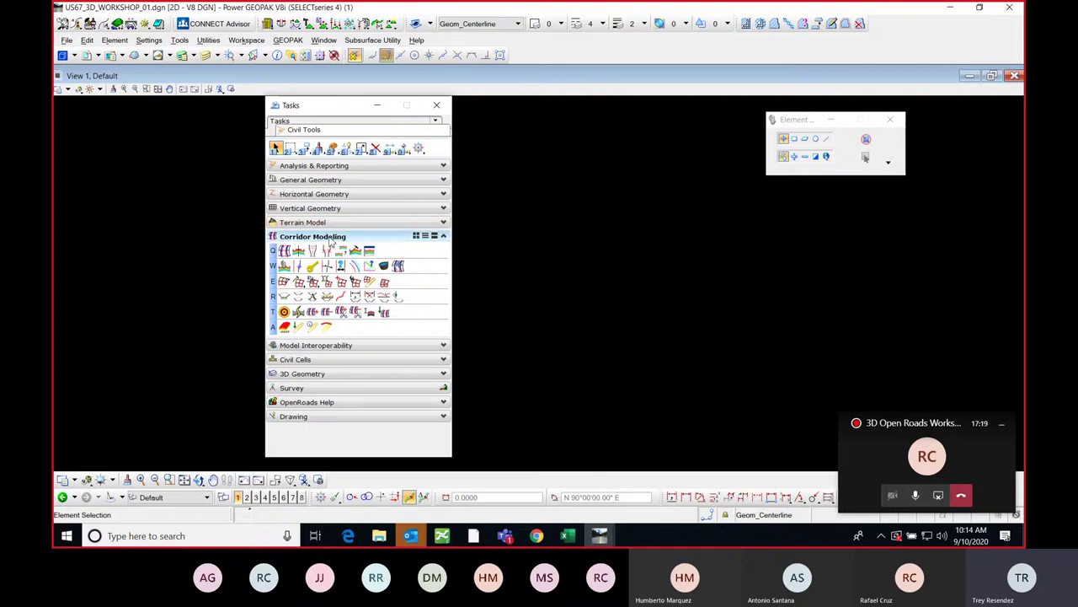
- Dock the floating Tasks window to the left side of the drawing view
{"action": "left_click_drag", "start_coordinate": [330, 111], "coordinate": [76, 268]}
{"action": "right_click", "coordinate": [348, 101]}
{"action": "left_click", "coordinate": [348, 101]}
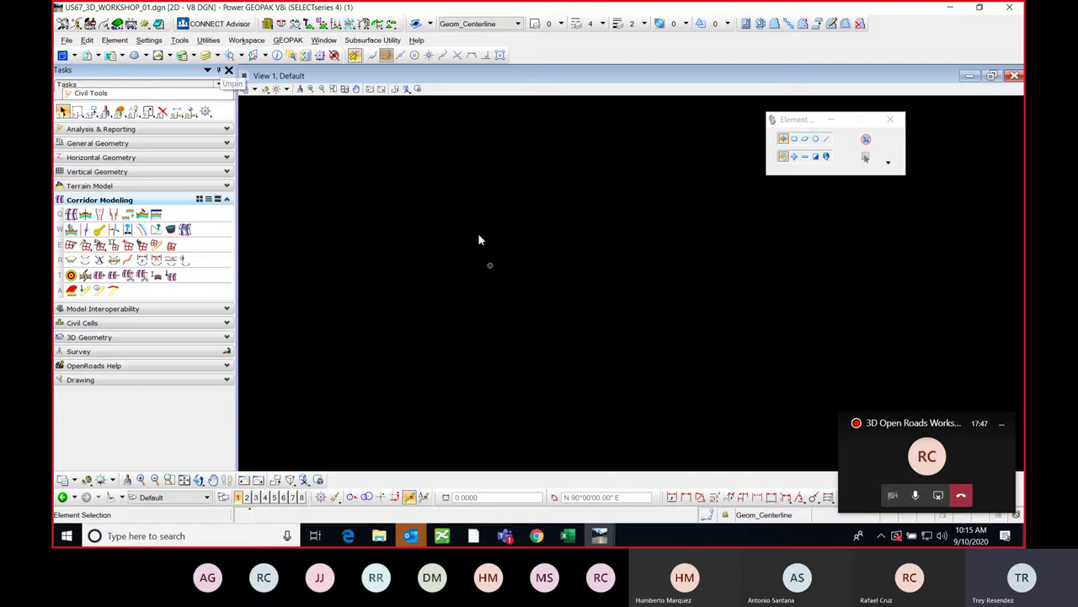
- Auto-hide the docked Tasks window, pin it open again and widen it slightly
{"action": "left_click", "coordinate": [219, 70]}
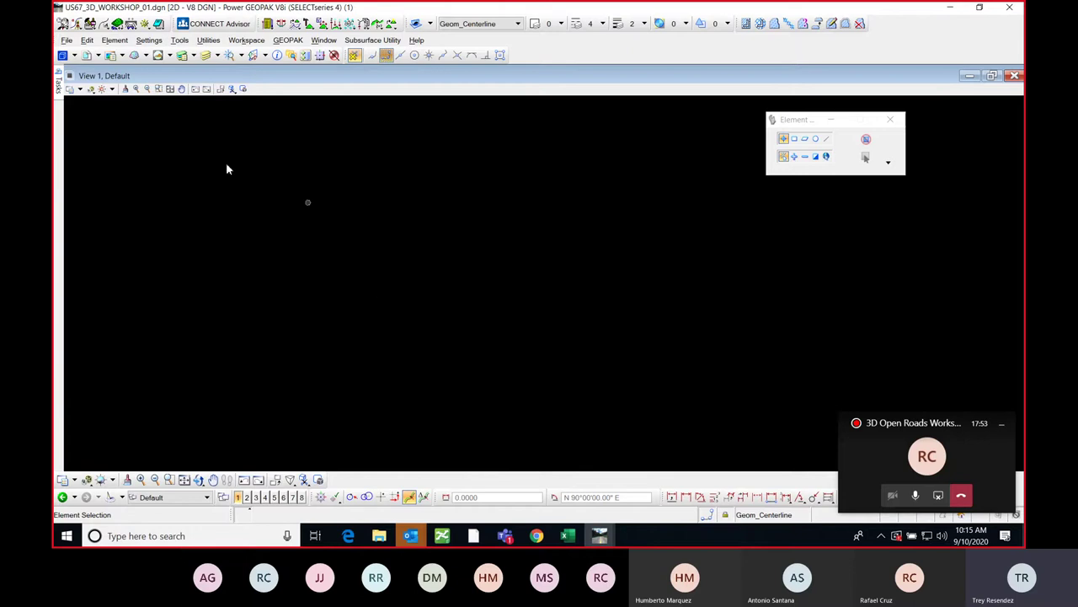
{"action": "mouse_move", "coordinate": [58, 84]}
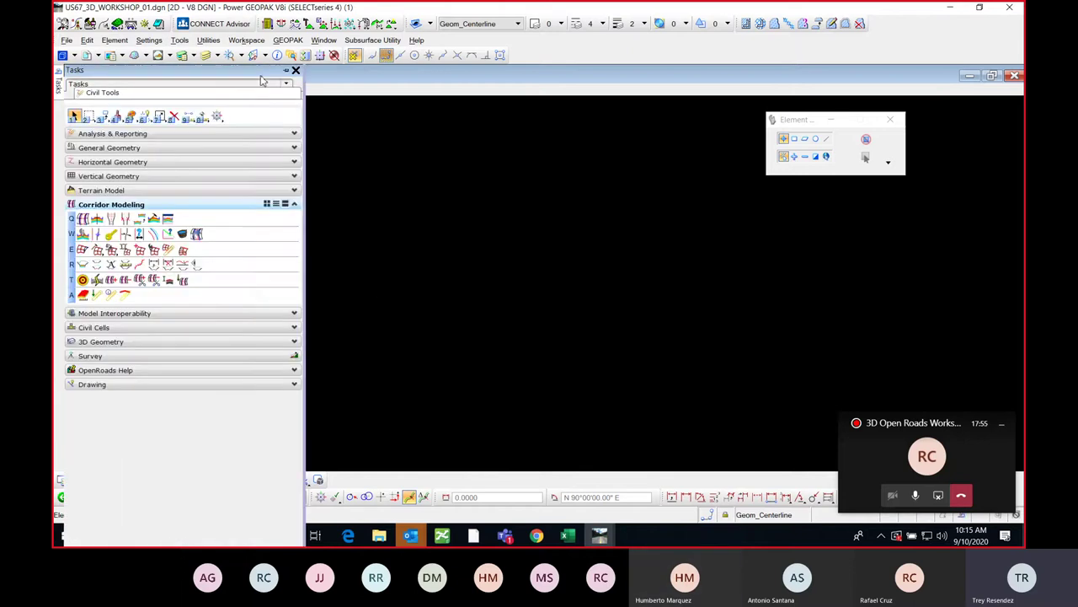
{"action": "left_click", "coordinate": [286, 72]}
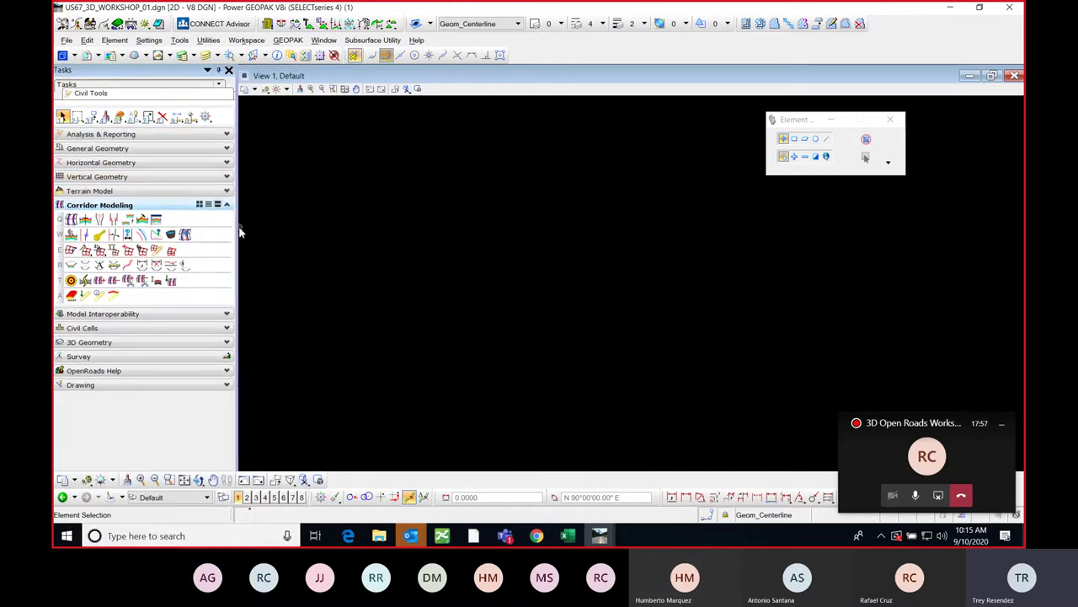
{"action": "left_click_drag", "start_coordinate": [239, 233], "coordinate": [247, 229]}
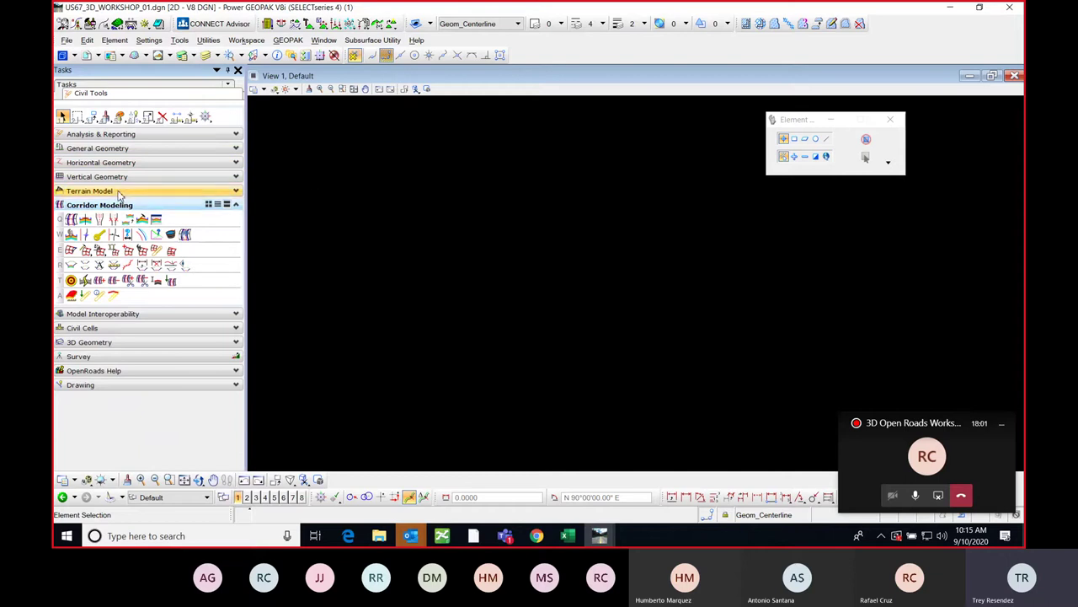
- Collapse all task groups in the docked Tasks window and set the window to auto-hide
{"action": "left_click", "coordinate": [118, 162]}
{"action": "right_click", "coordinate": [120, 166]}
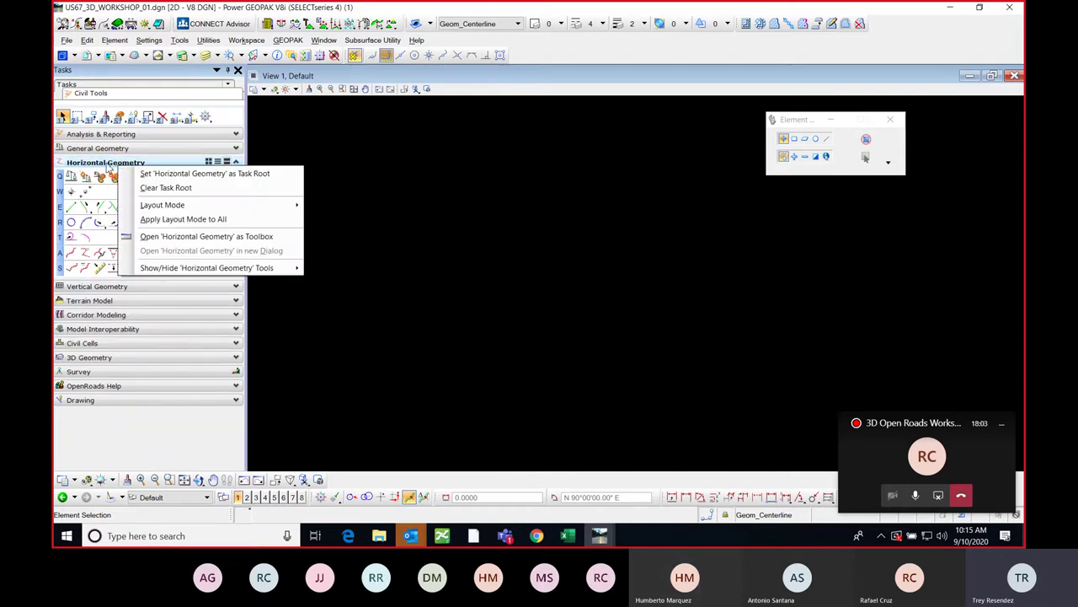
{"action": "left_click", "coordinate": [107, 165]}
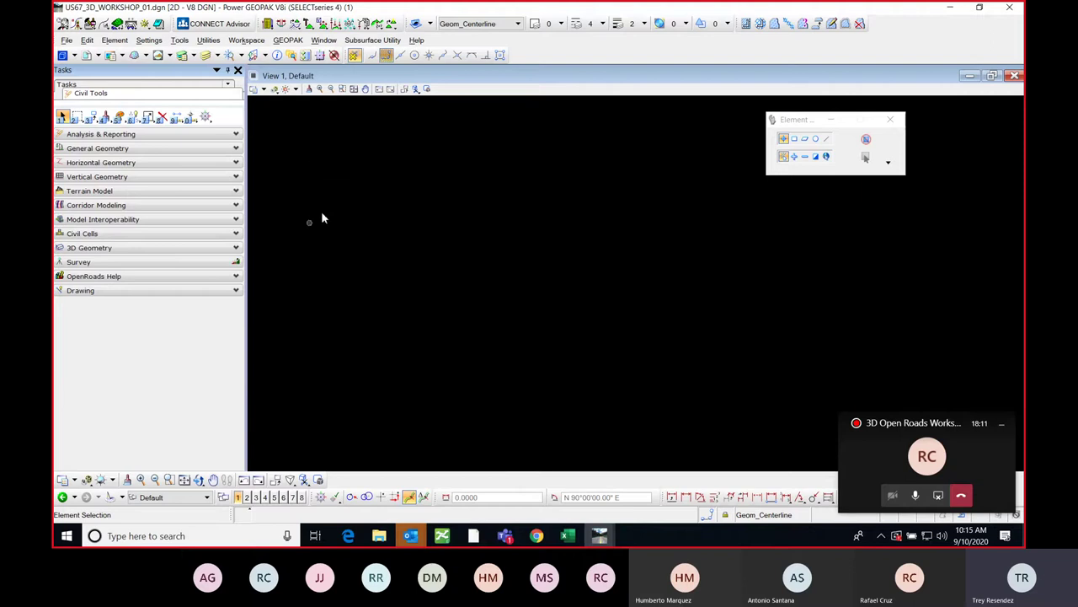
{"action": "left_click", "coordinate": [228, 71]}
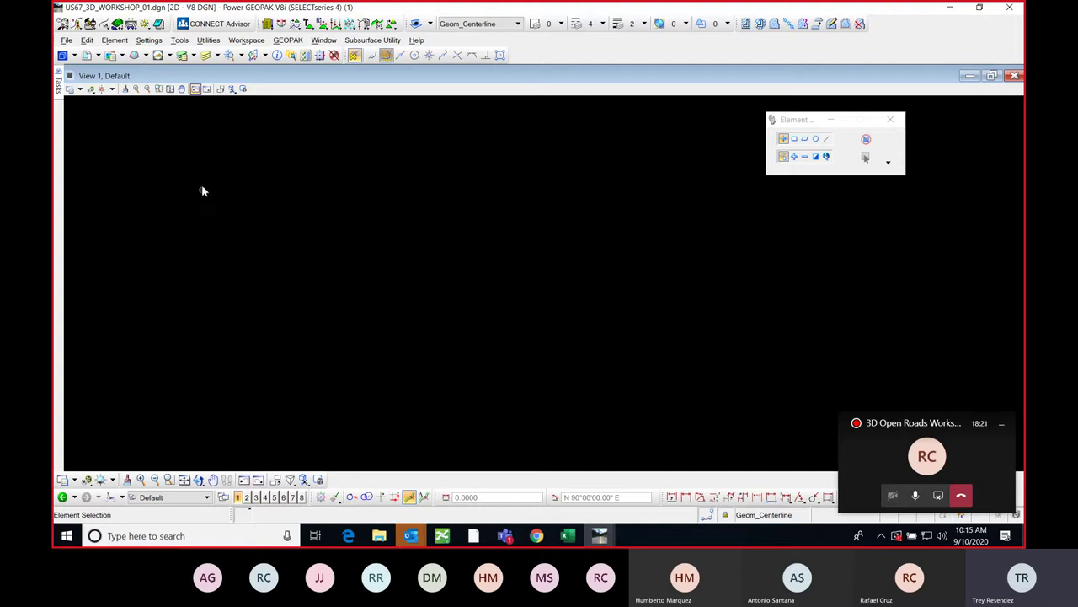
- Open the Project Explorer and expand US67_3D_WORKSHOP_01.dgn in the Civil Model data to list its element categories
{"action": "left_click", "coordinate": [114, 40]}
{"action": "mouse_move", "coordinate": [88, 40]}
{"action": "mouse_move", "coordinate": [128, 42]}
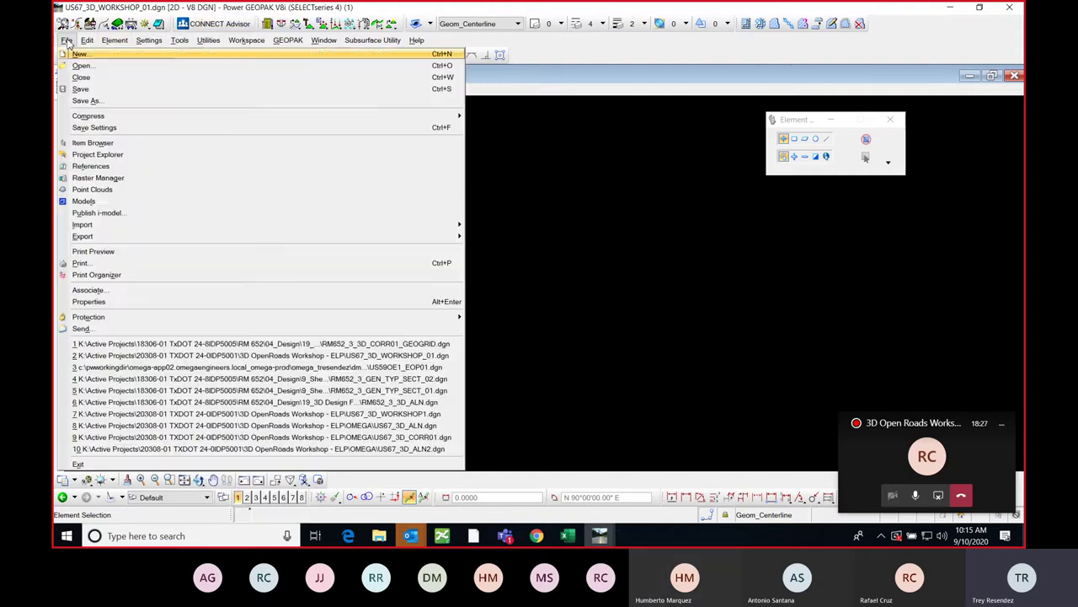
{"action": "left_click", "coordinate": [103, 157]}
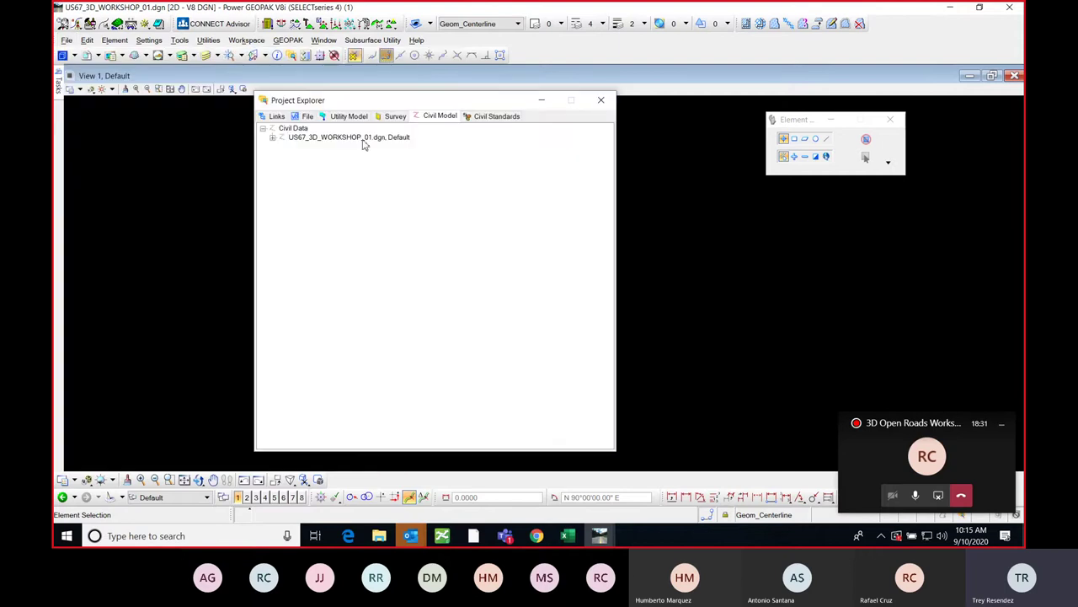
{"action": "left_click_drag", "start_coordinate": [358, 102], "coordinate": [347, 106]}
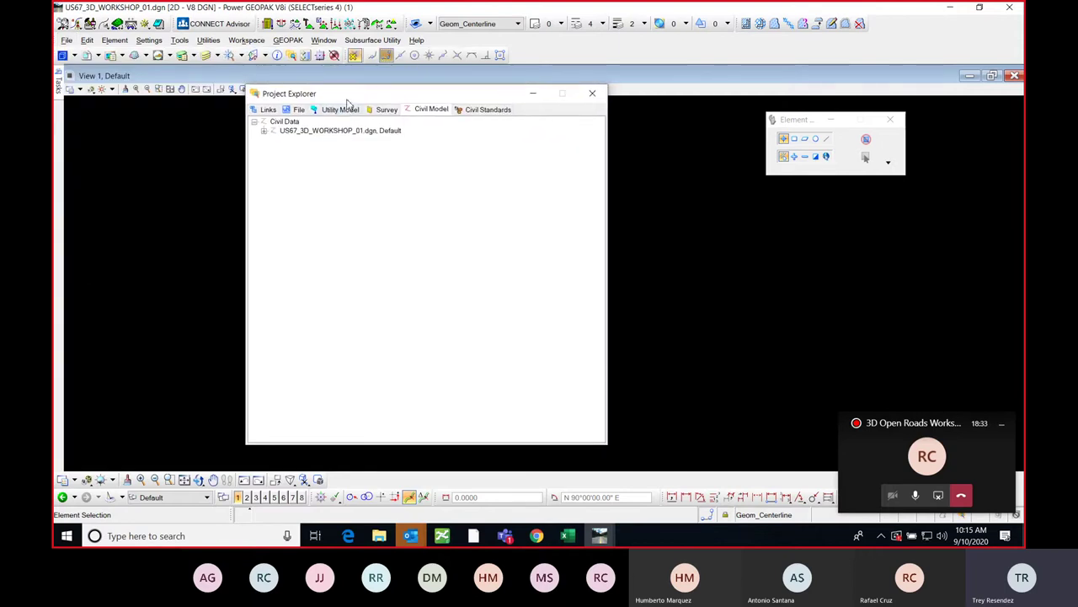
{"action": "left_click", "coordinate": [262, 140]}
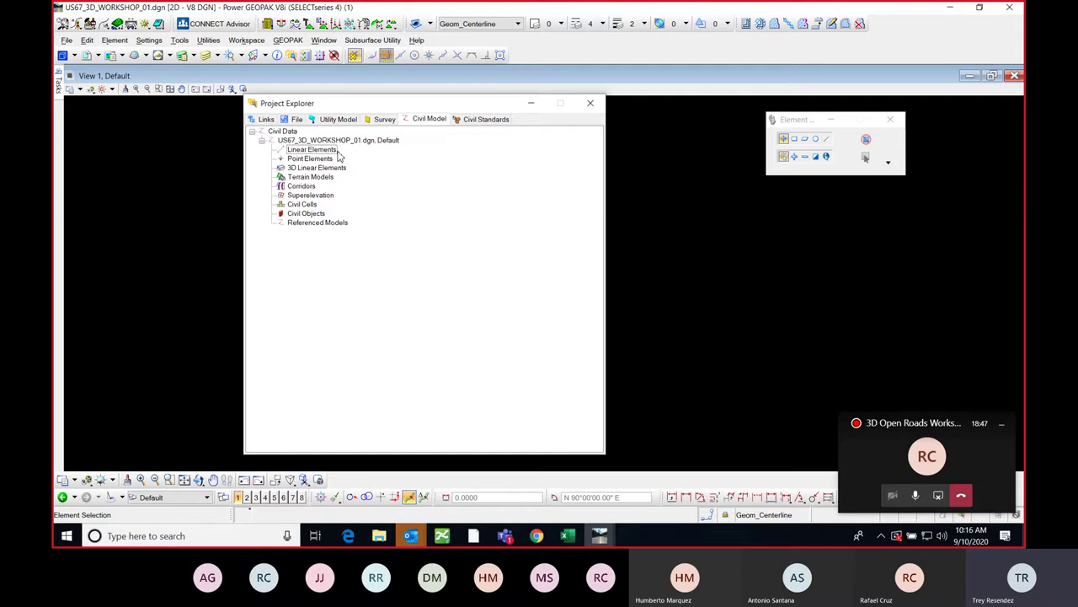
- Narrow the floating Project Explorer window and reposition it over the drawing view
{"action": "left_click_drag", "start_coordinate": [355, 109], "coordinate": [327, 111]}
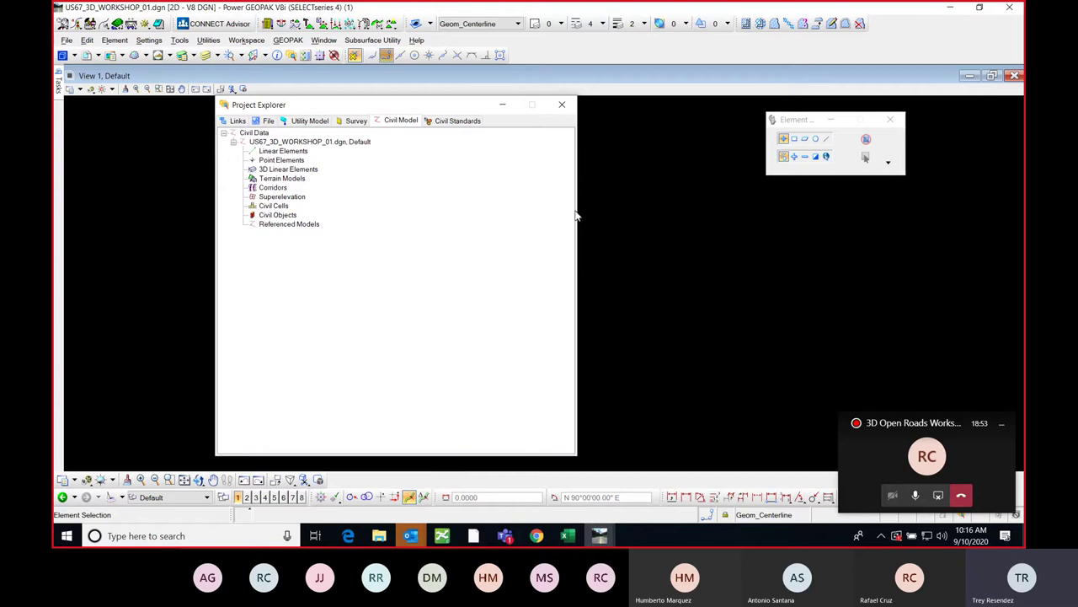
{"action": "left_click_drag", "start_coordinate": [577, 218], "coordinate": [511, 219]}
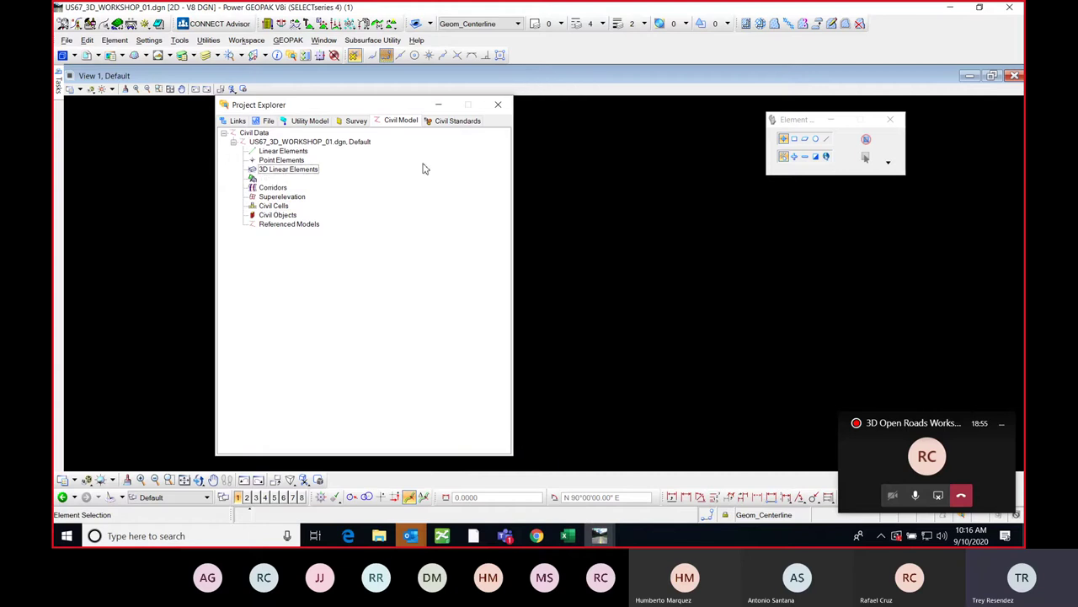
{"action": "mouse_move", "coordinate": [375, 111]}
{"action": "left_mouse_down"}
{"action": "mouse_move", "coordinate": [377, 137]}
{"action": "mouse_move", "coordinate": [379, 116]}
{"action": "left_mouse_up"}
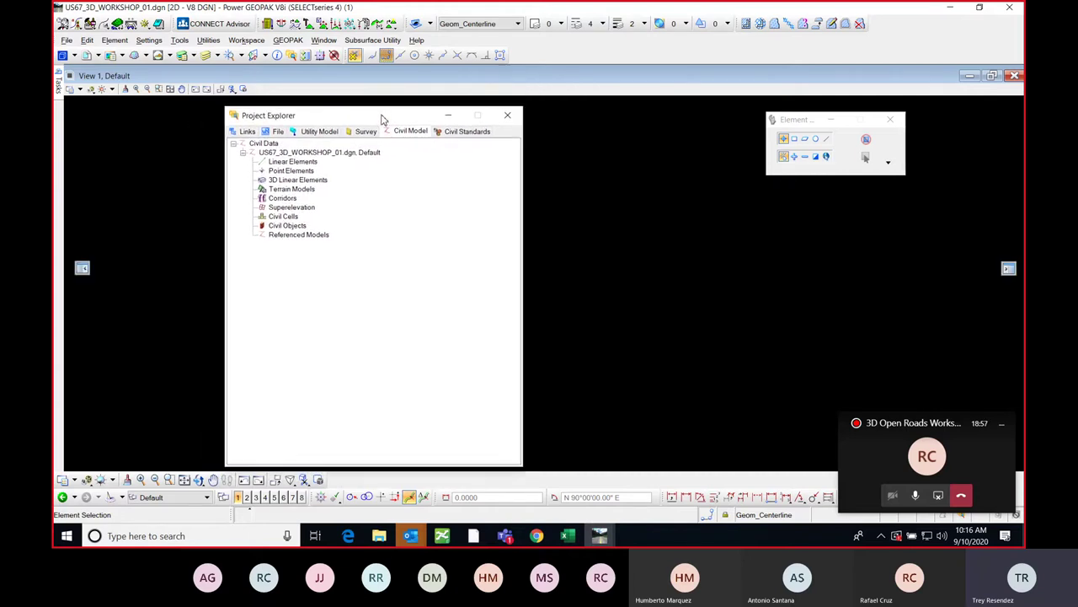
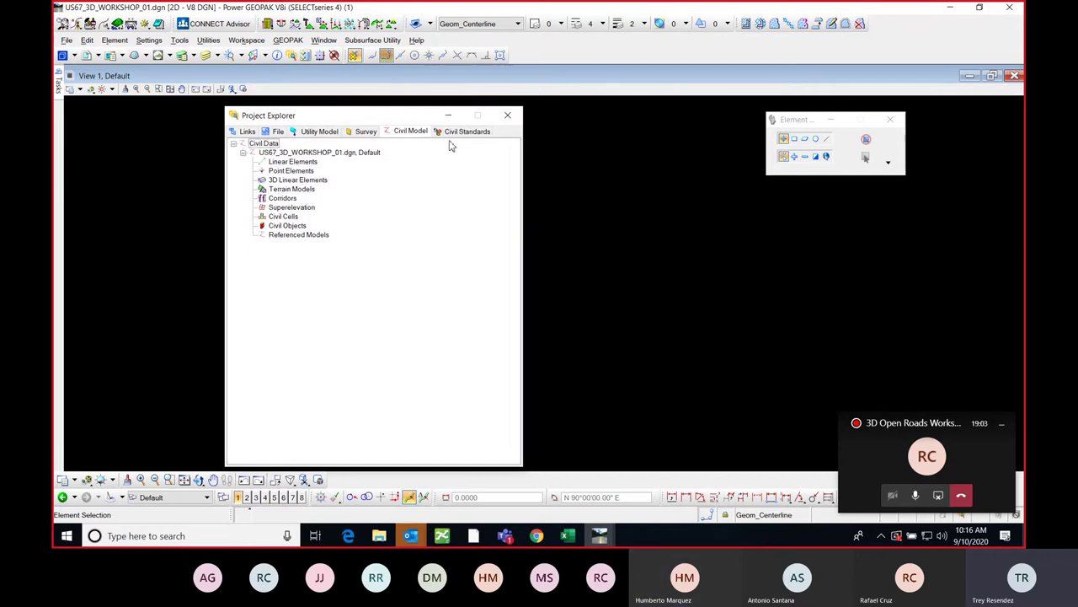
- Dock the Project Explorer beside the hidden Tasks window and set it to auto-hide at a narrower width
{"action": "right_click", "coordinate": [400, 118]}
{"action": "left_click", "coordinate": [366, 116]}
{"action": "double_click", "coordinate": [364, 117]}
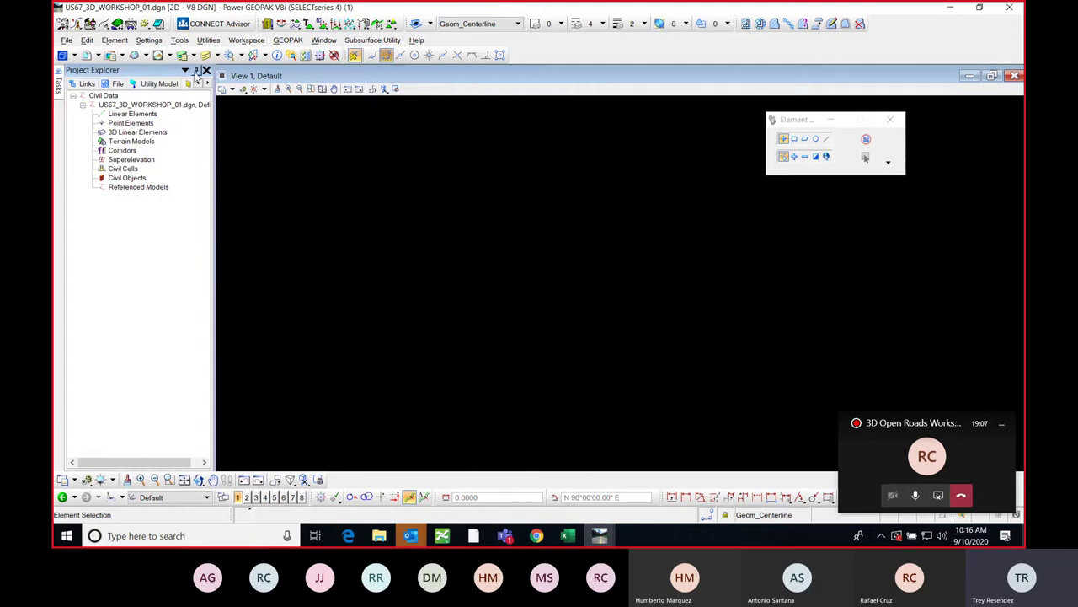
{"action": "double_click", "coordinate": [147, 72]}
{"action": "left_click_drag", "start_coordinate": [362, 124], "coordinate": [82, 274]}
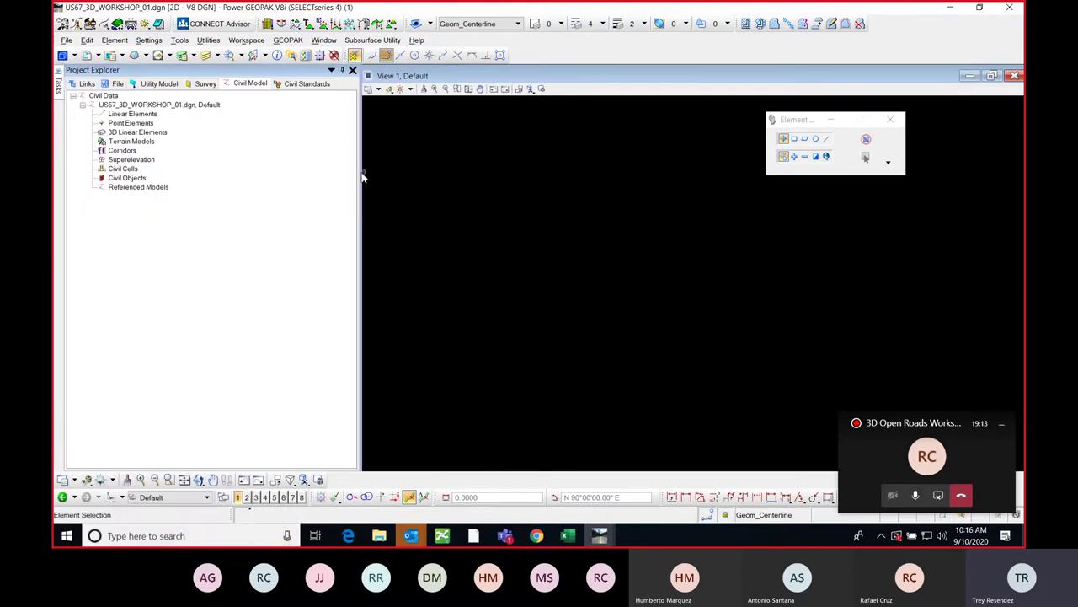
{"action": "left_click_drag", "start_coordinate": [362, 177], "coordinate": [334, 178]}
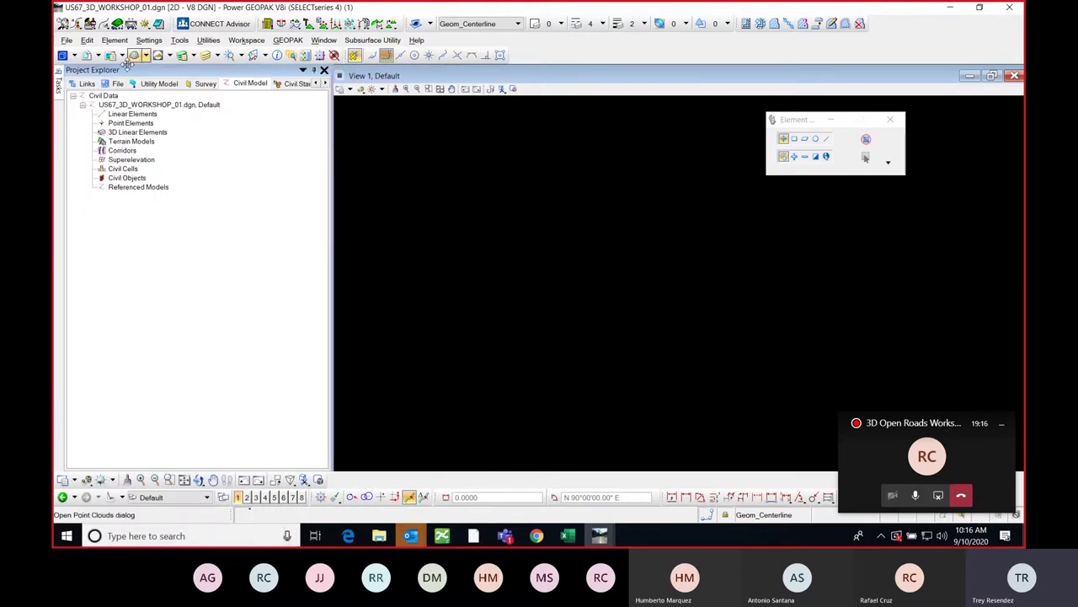
{"action": "left_click", "coordinate": [314, 71]}
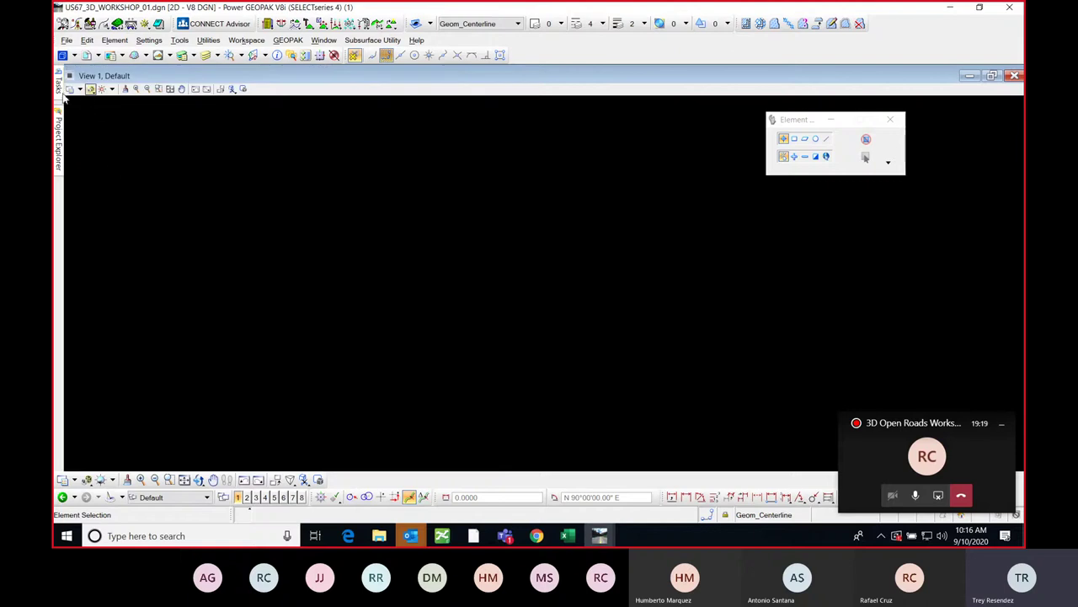
- Bring out the hidden Tasks window, expand its Horizontal Geometry tools and return the window to auto-hide
{"action": "left_click", "coordinate": [61, 91]}
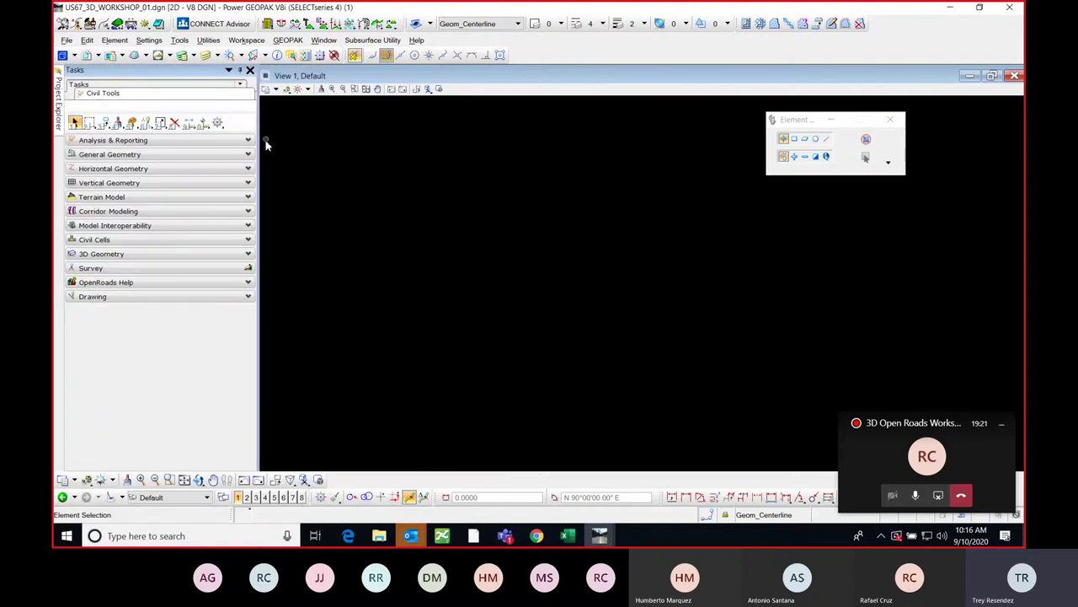
{"action": "left_click", "coordinate": [149, 168]}
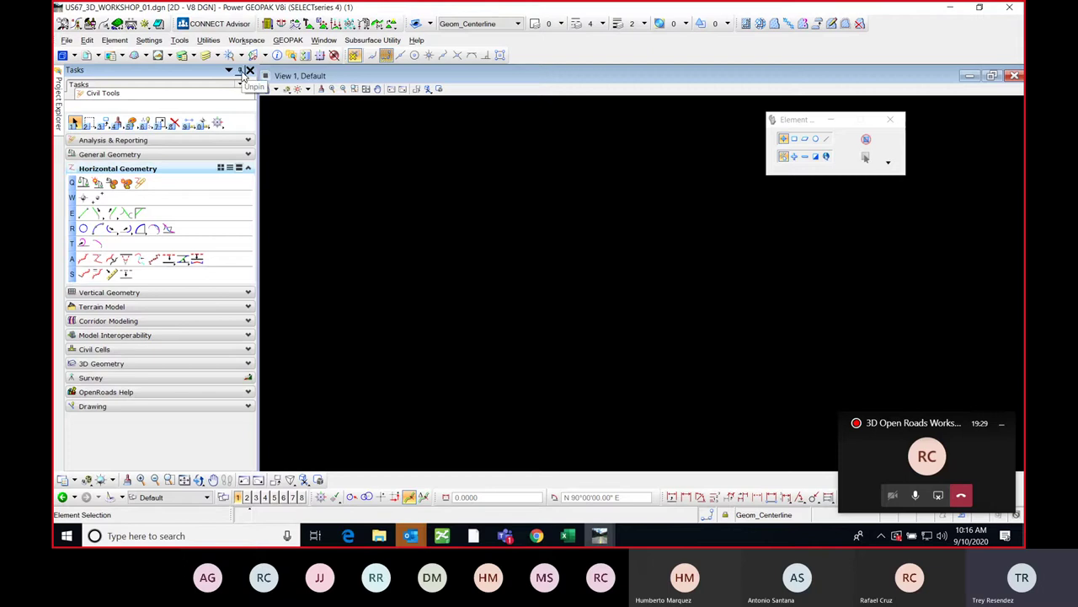
{"action": "left_click", "coordinate": [240, 70]}
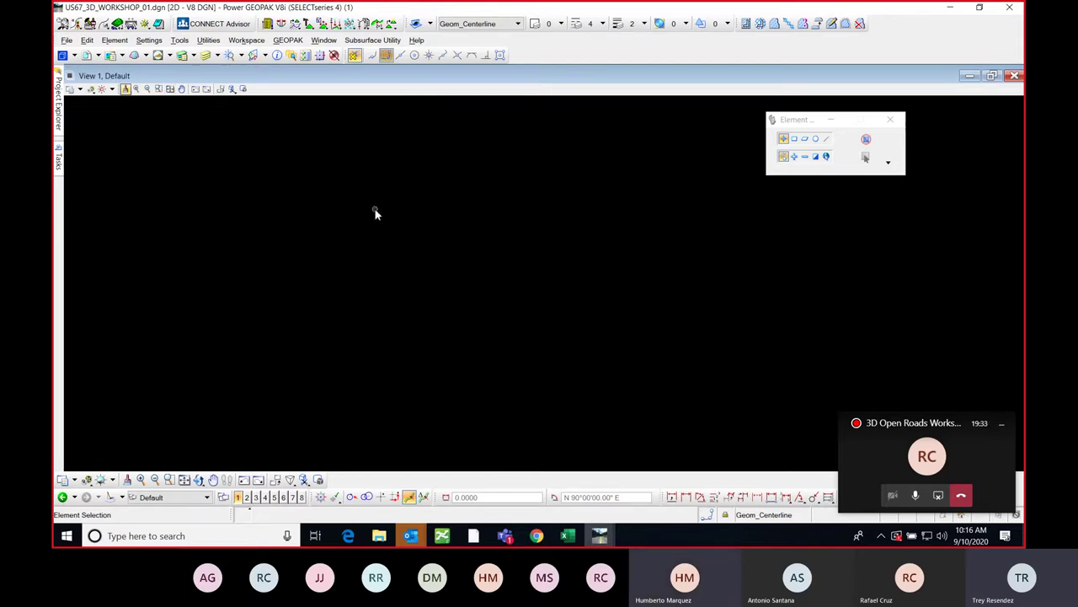
{"action": "left_click", "coordinate": [67, 41]}
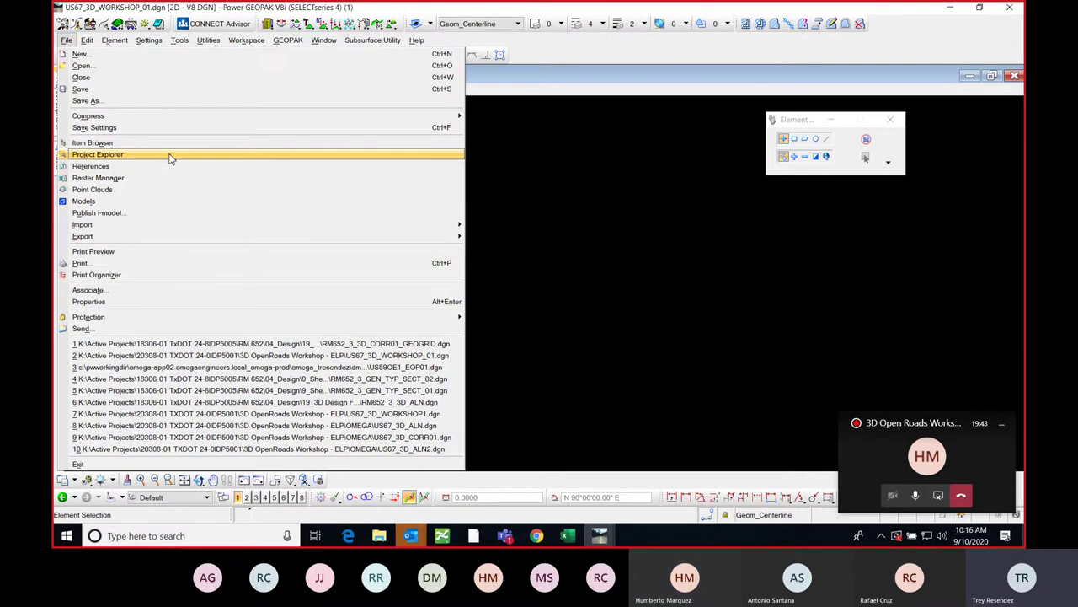
{"action": "left_click", "coordinate": [512, 157]}
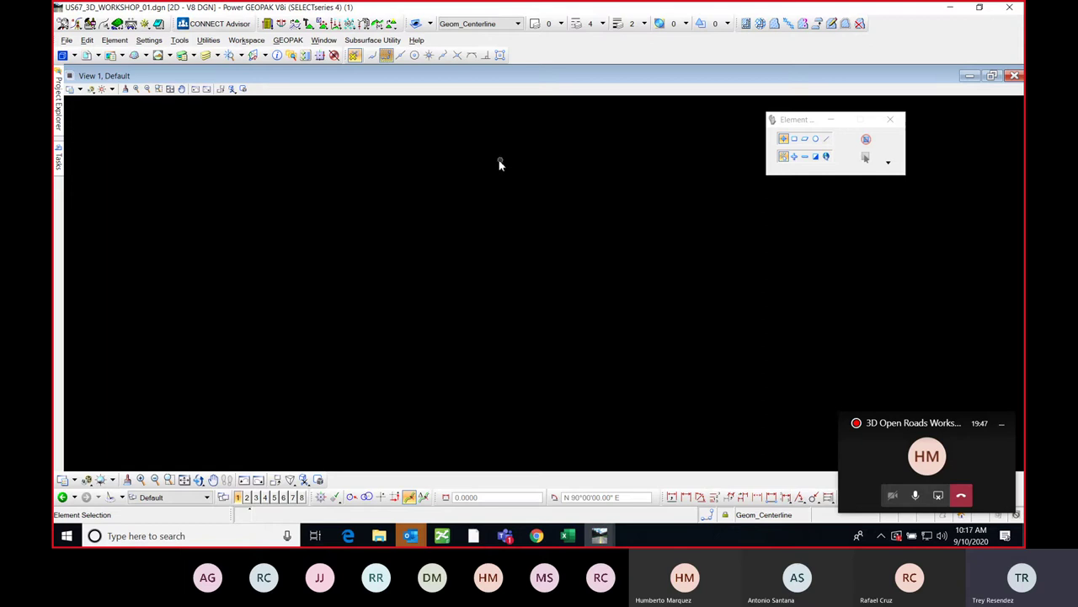
{"action": "left_click", "coordinate": [66, 39]}
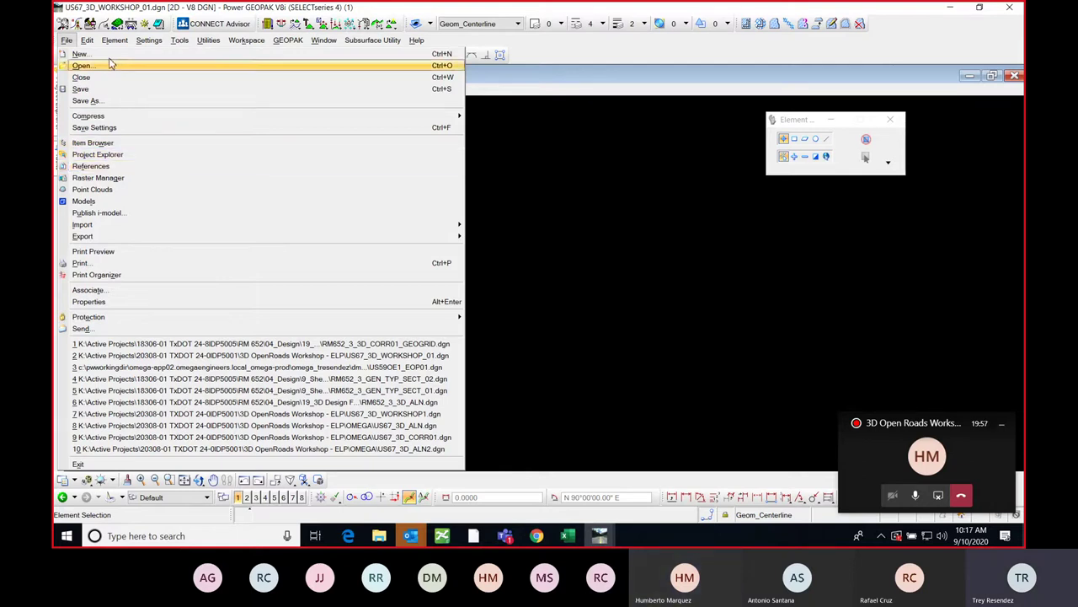
{"action": "mouse_move", "coordinate": [87, 41]}
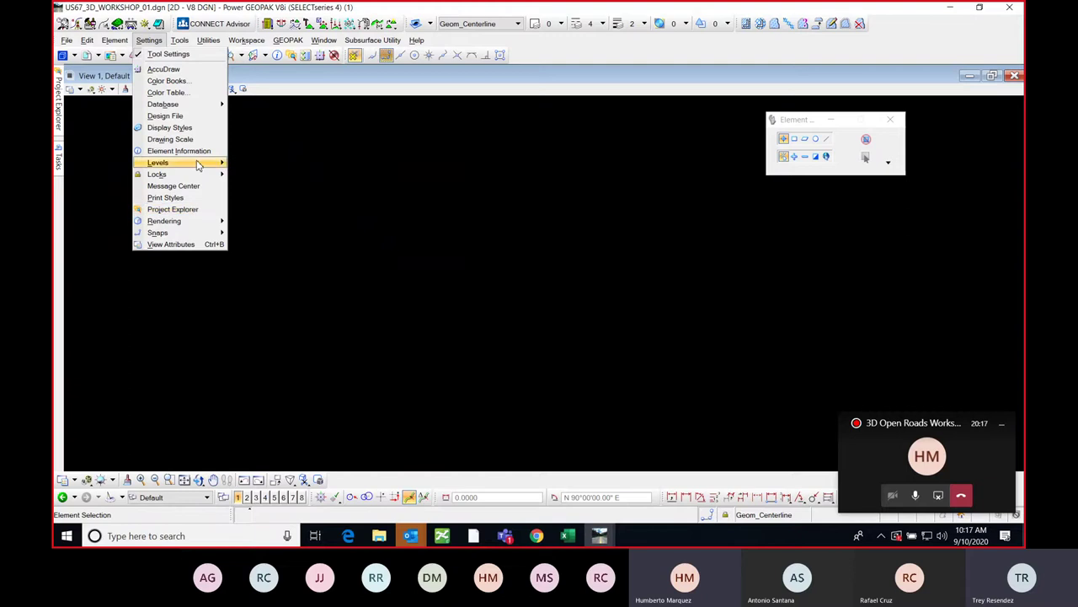
{"action": "mouse_move", "coordinate": [182, 47]}
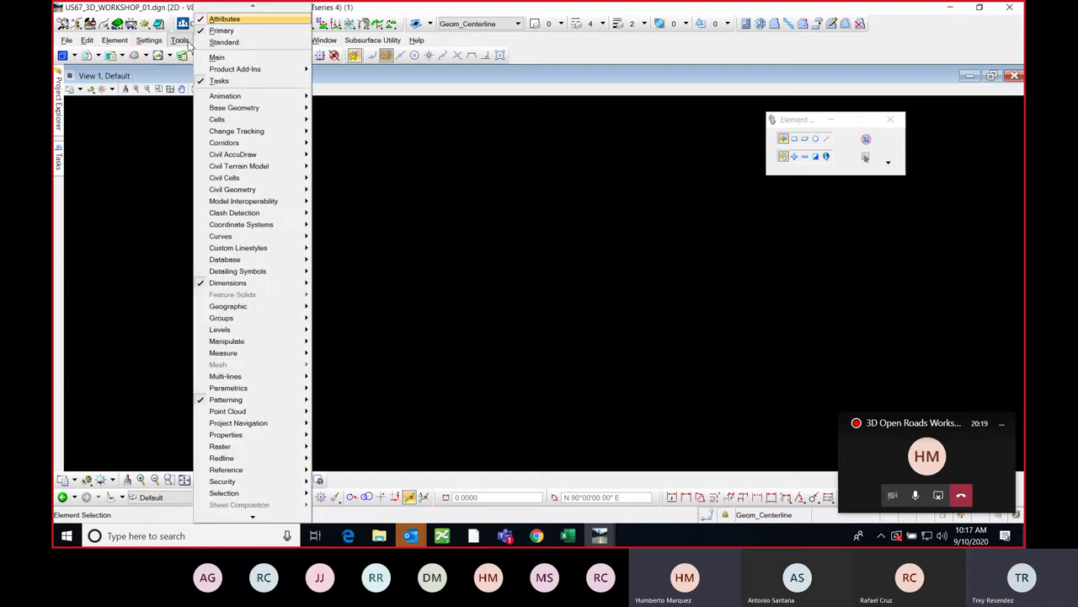
{"action": "mouse_move", "coordinate": [261, 401]}
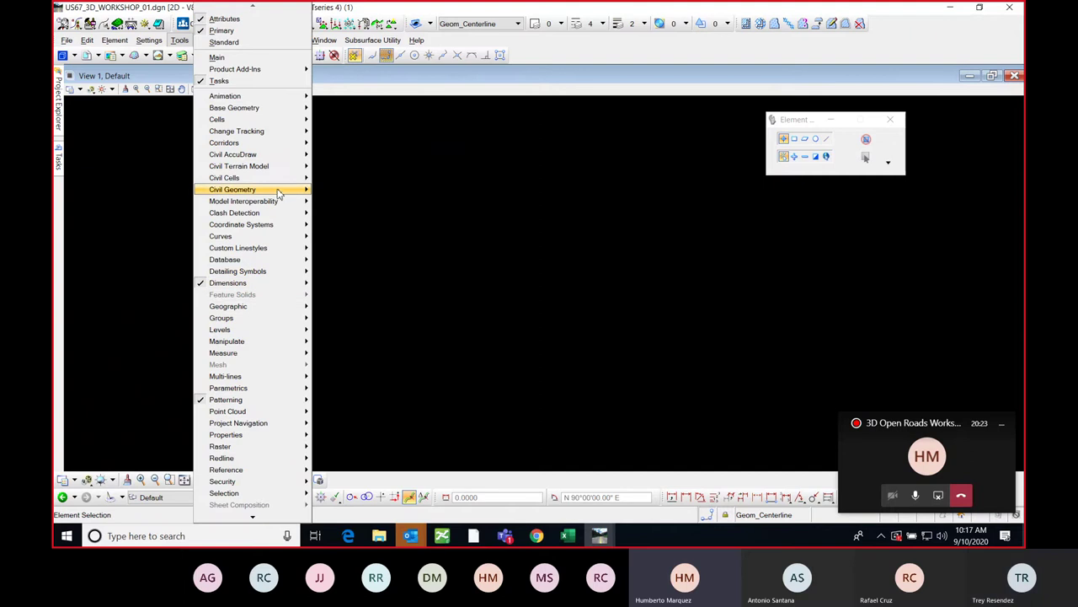
{"action": "mouse_move", "coordinate": [281, 190]}
{"action": "mouse_move", "coordinate": [358, 193]}
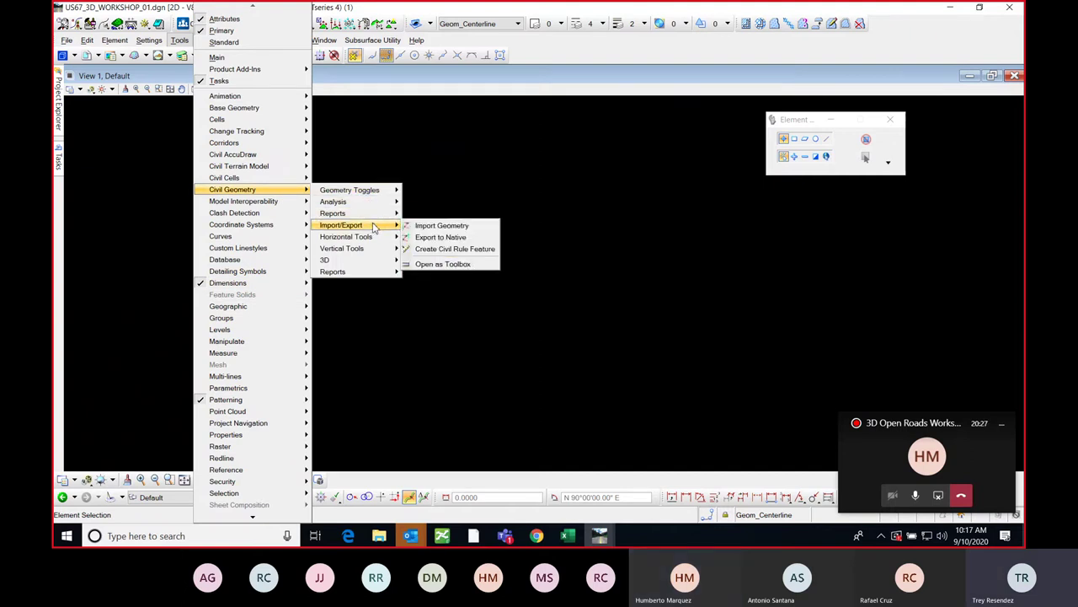
{"action": "mouse_move", "coordinate": [371, 254]}
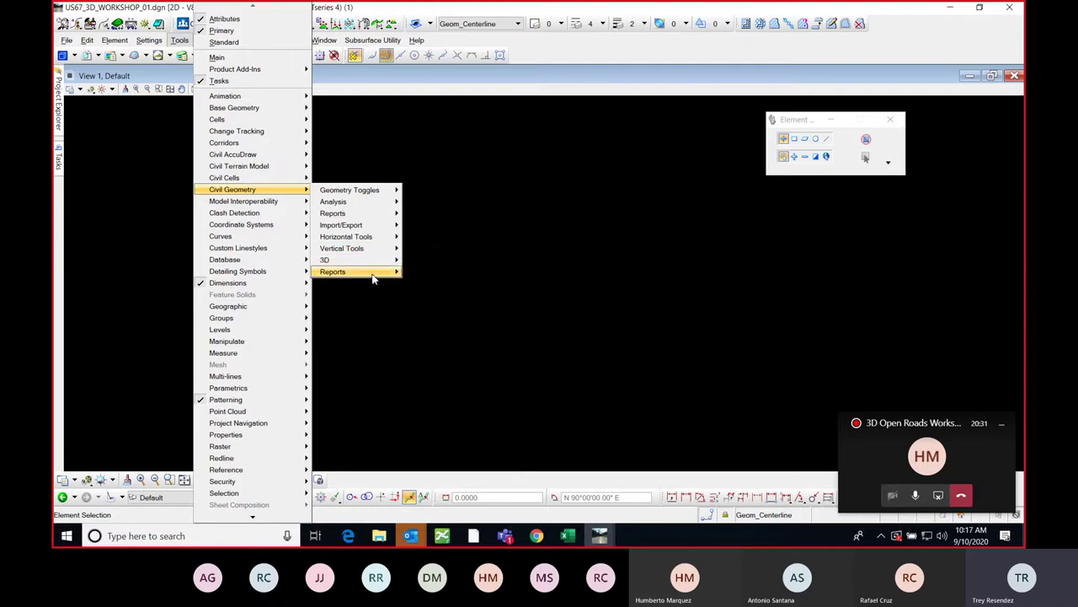
{"action": "mouse_move", "coordinate": [374, 277]}
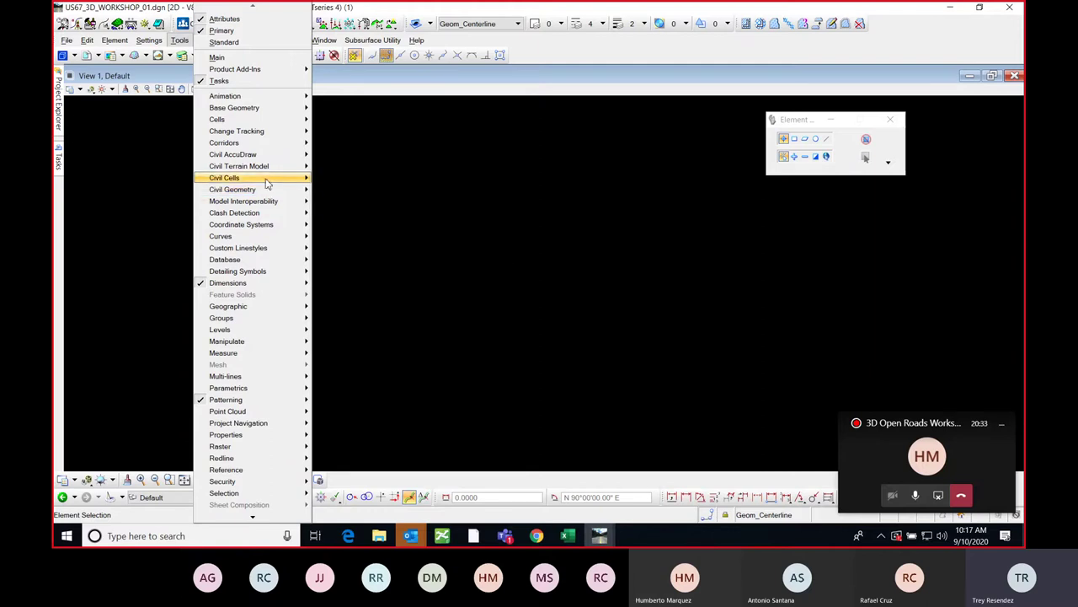
{"action": "mouse_move", "coordinate": [275, 157]}
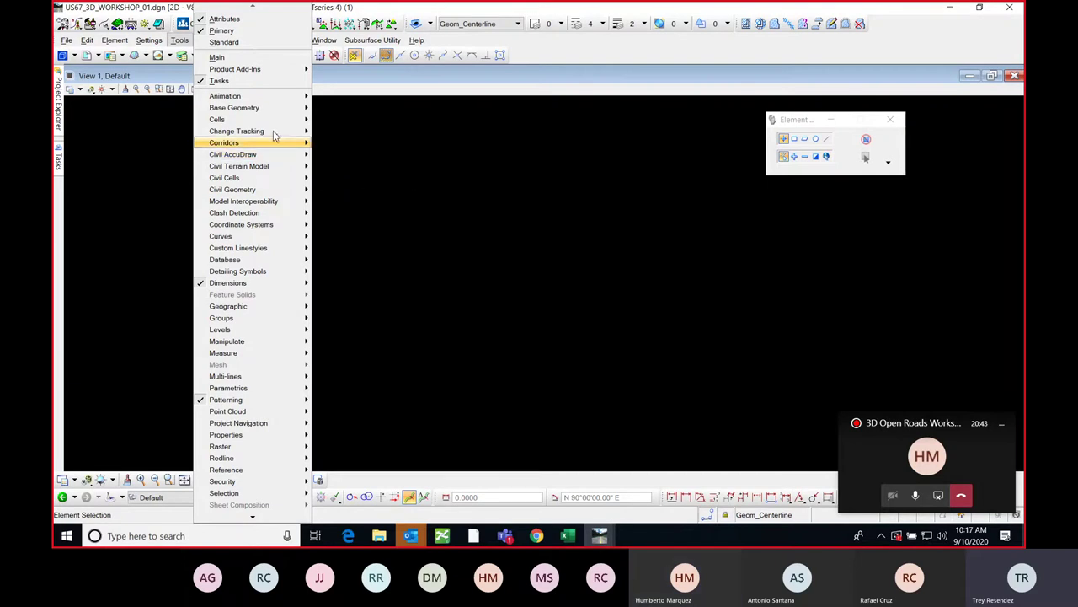
{"action": "left_click", "coordinate": [441, 160]}
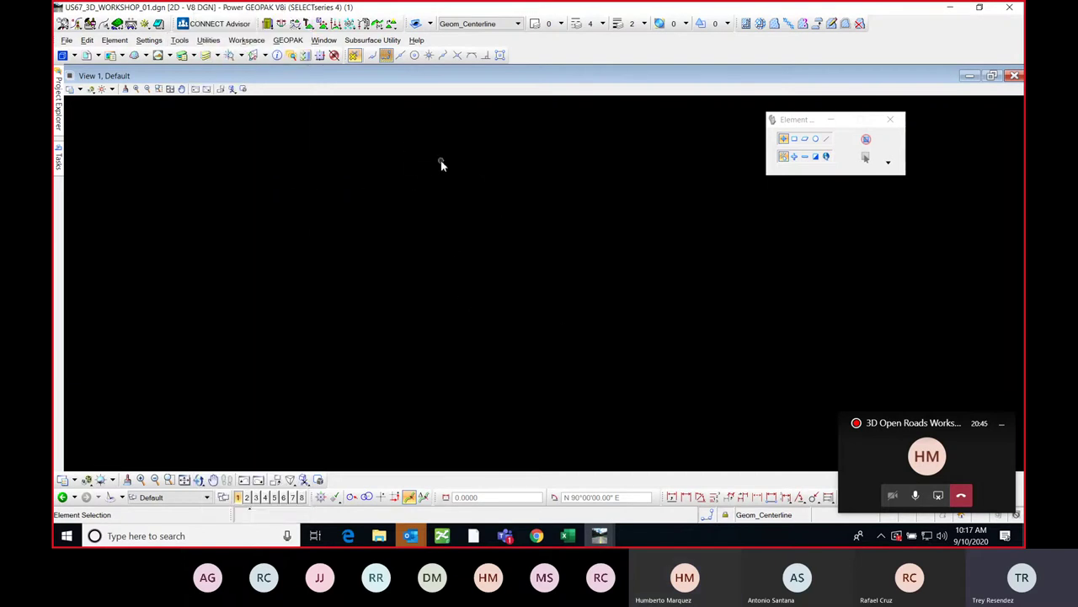
- Bring out the hidden Tasks window, keep it pinned open, and expand its General Geometry tools
{"action": "left_click_drag", "start_coordinate": [796, 123], "coordinate": [683, 139]}
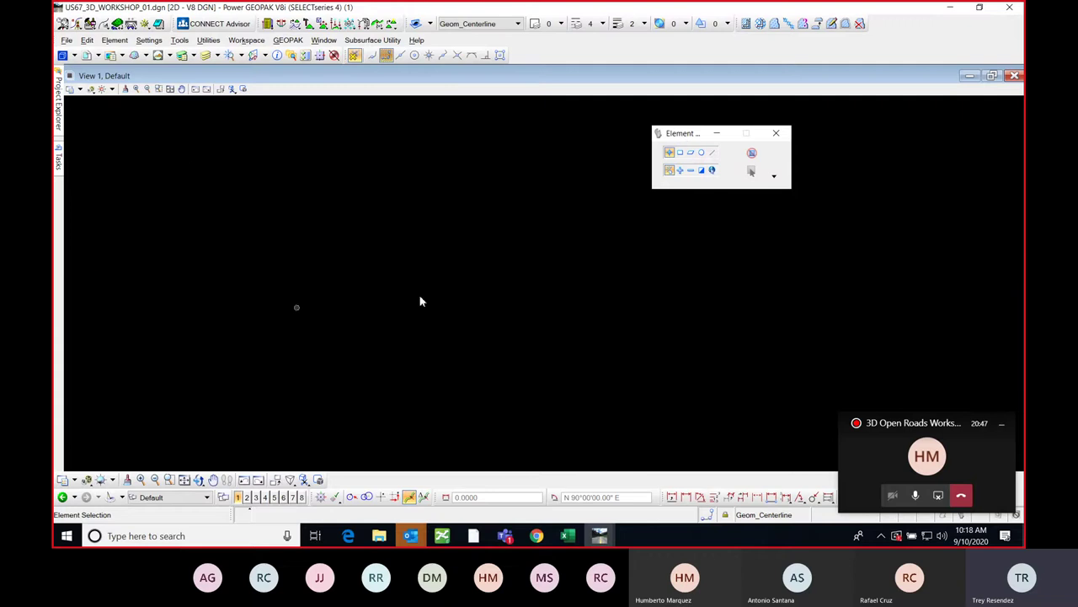
{"action": "left_click", "coordinate": [59, 161]}
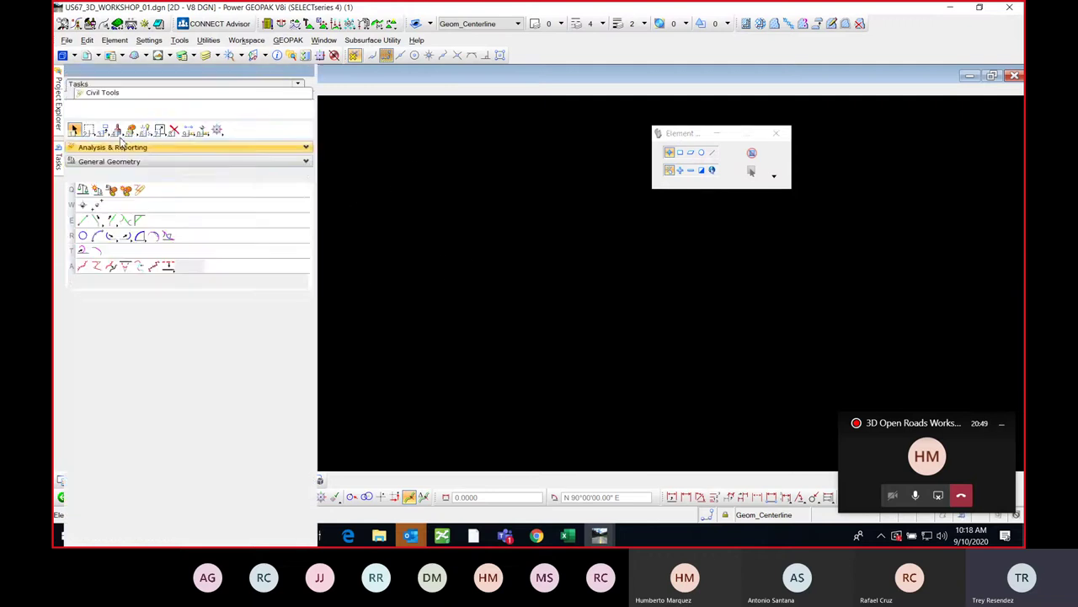
{"action": "left_click", "coordinate": [296, 72]}
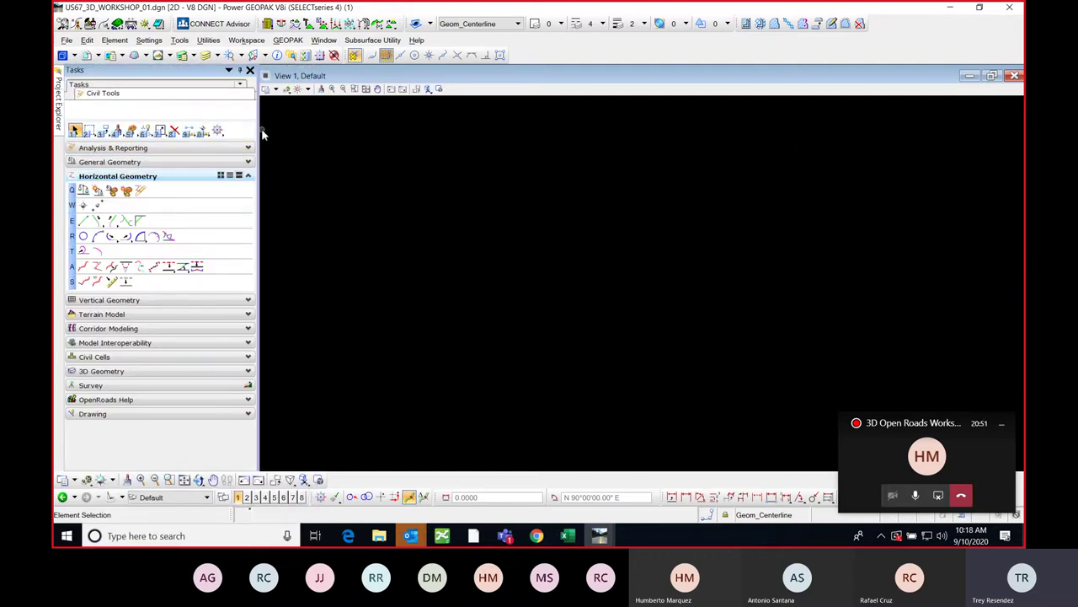
{"action": "left_click", "coordinate": [164, 149]}
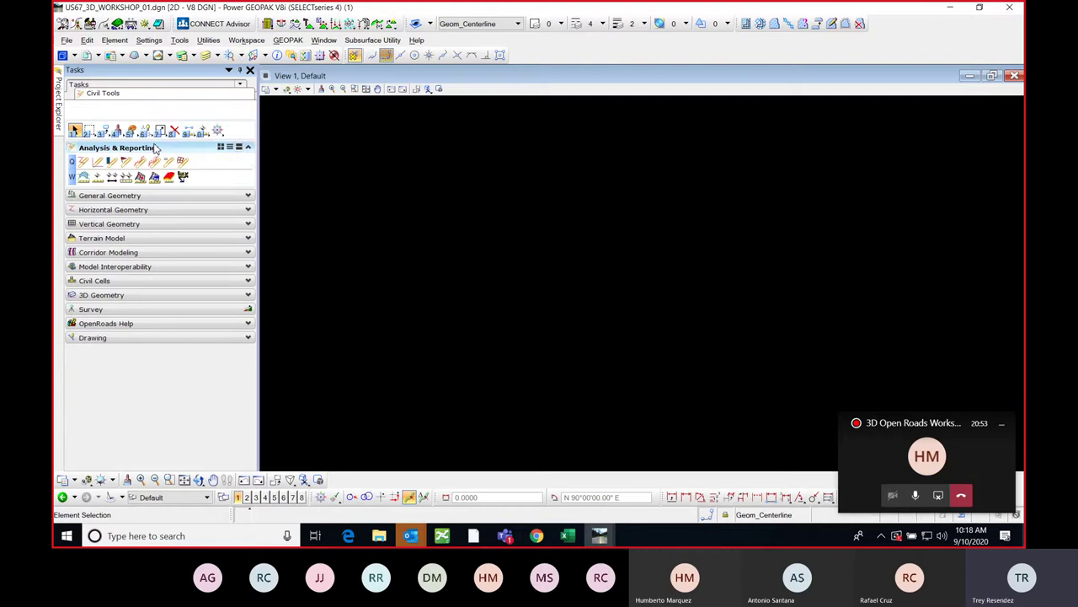
{"action": "left_click", "coordinate": [120, 194]}
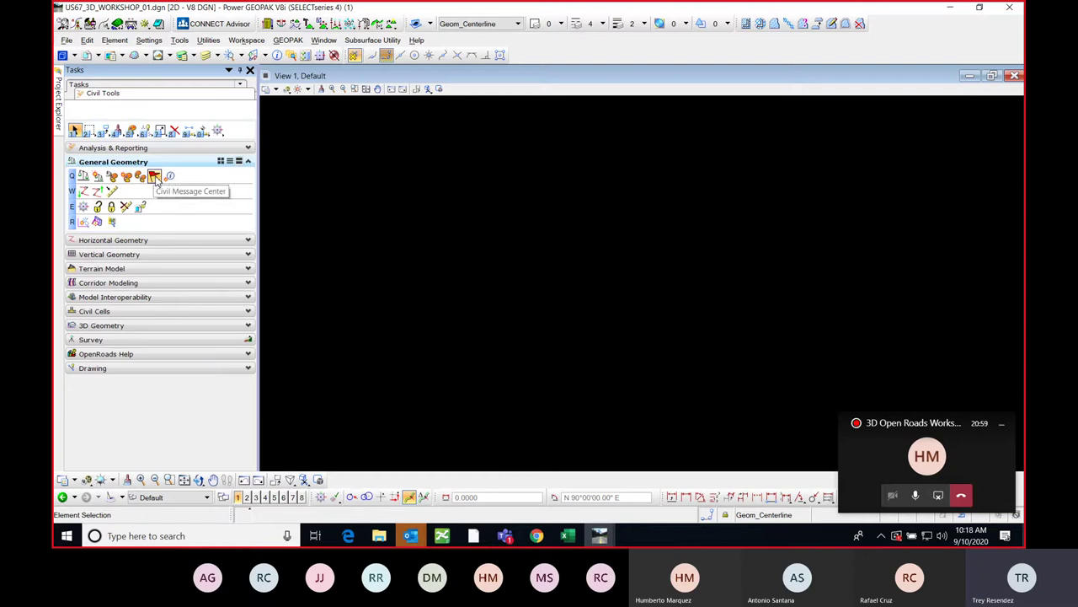
- Open the Civil Message Center and reposition its floating window over the drawing view
{"action": "left_click", "coordinate": [155, 178]}
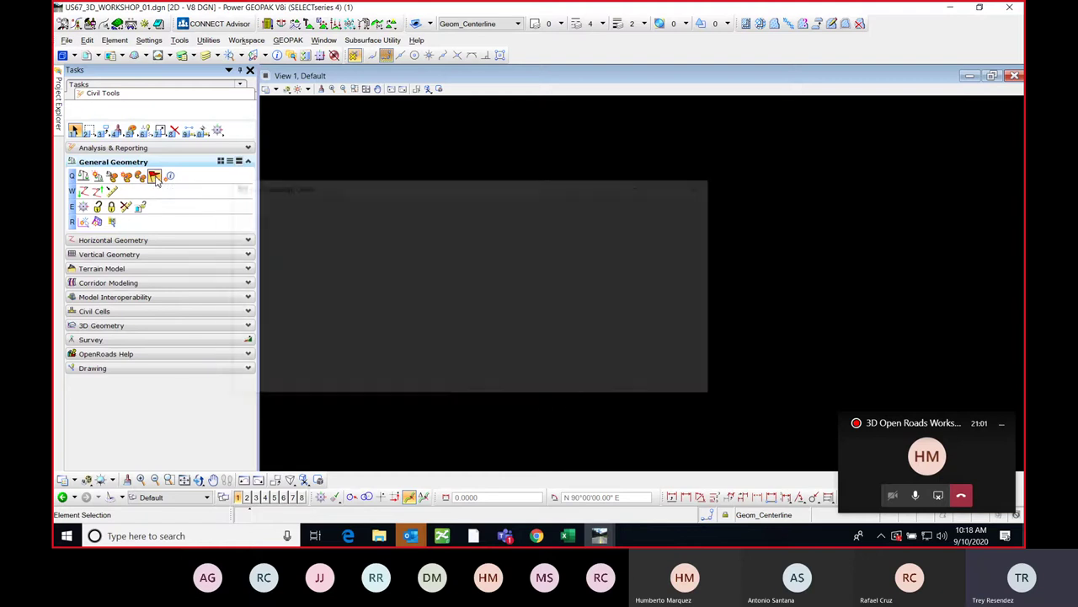
{"action": "left_click_drag", "start_coordinate": [367, 190], "coordinate": [451, 162]}
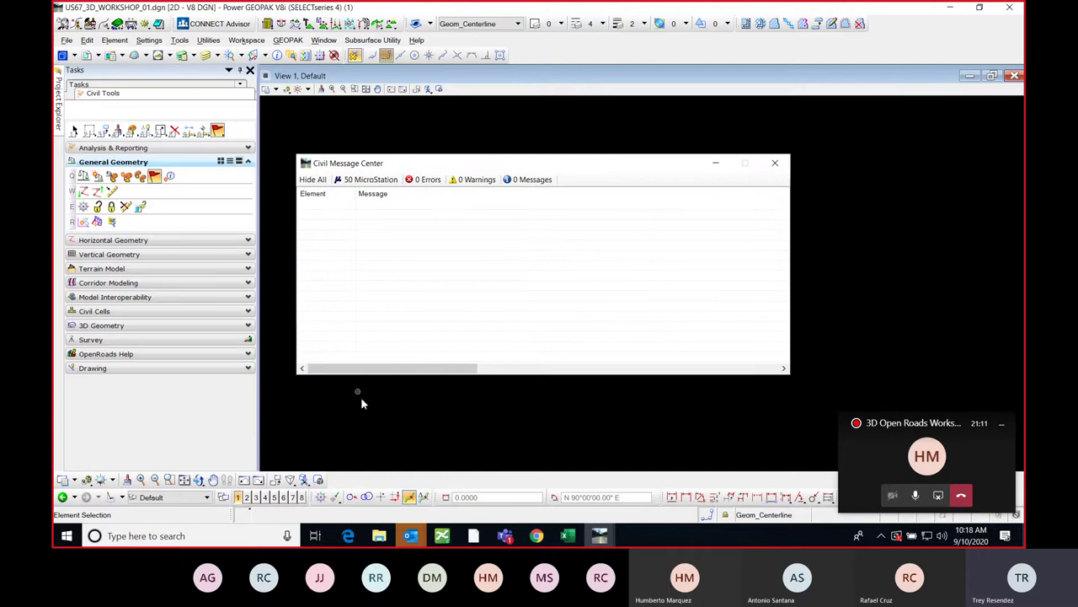
{"action": "left_click_drag", "start_coordinate": [461, 164], "coordinate": [530, 123]}
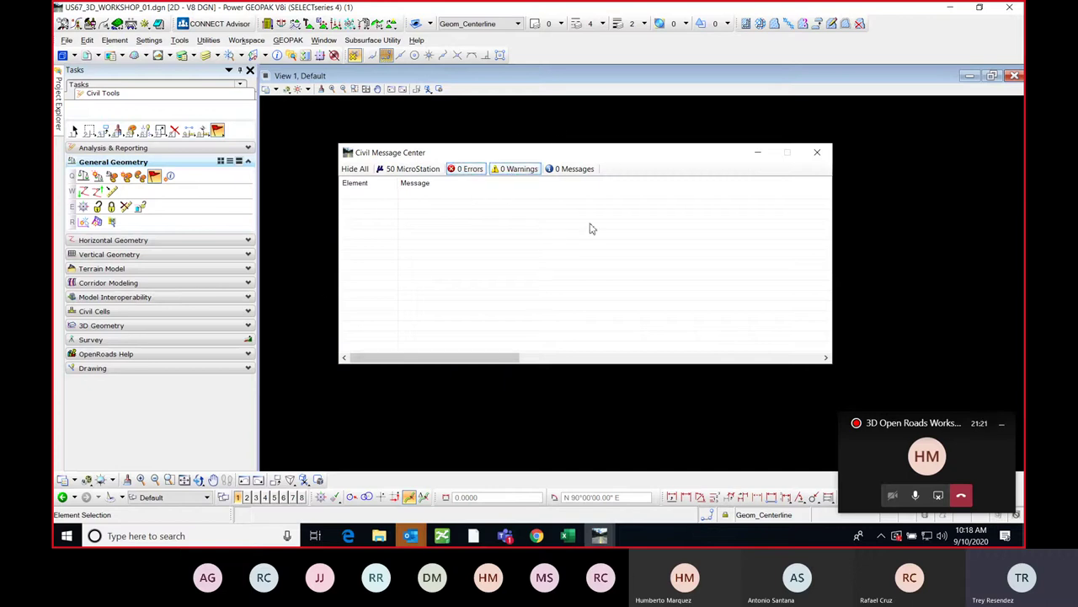
- Dock the Civil Message Center beneath the drawing view, reduce its height and set it to auto-hide
{"action": "left_click_drag", "start_coordinate": [569, 155], "coordinate": [551, 453]}
{"action": "right_click", "coordinate": [554, 175]}
{"action": "left_click", "coordinate": [552, 175]}
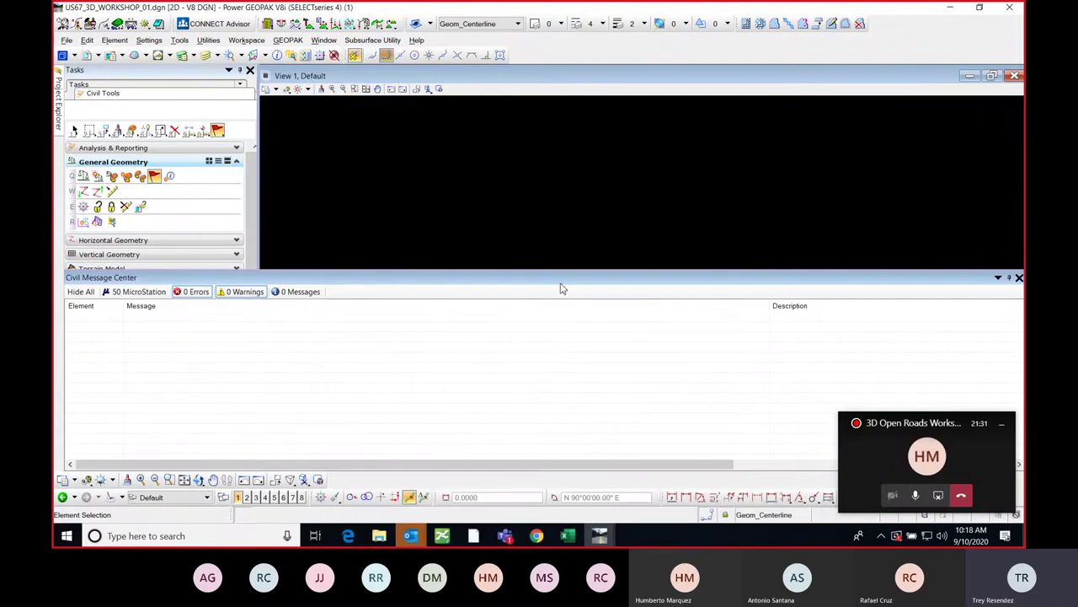
{"action": "left_click_drag", "start_coordinate": [561, 278], "coordinate": [559, 348]}
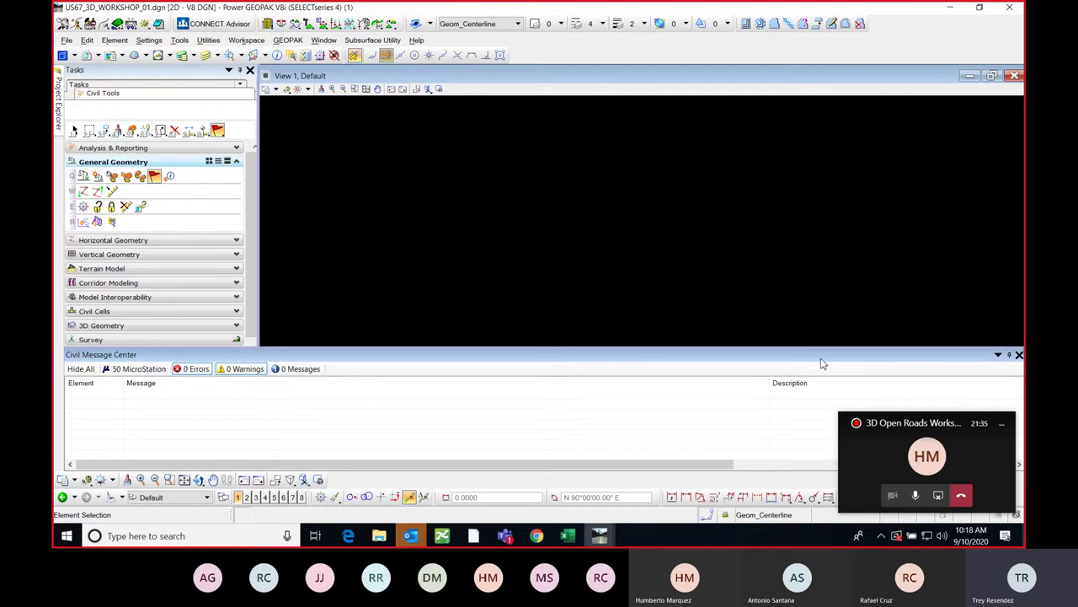
{"action": "left_click", "coordinate": [1009, 355]}
- Bring out the hidden Civil Message Center, show its MicroStation messages and look through the list
{"action": "mouse_move", "coordinate": [122, 469]}
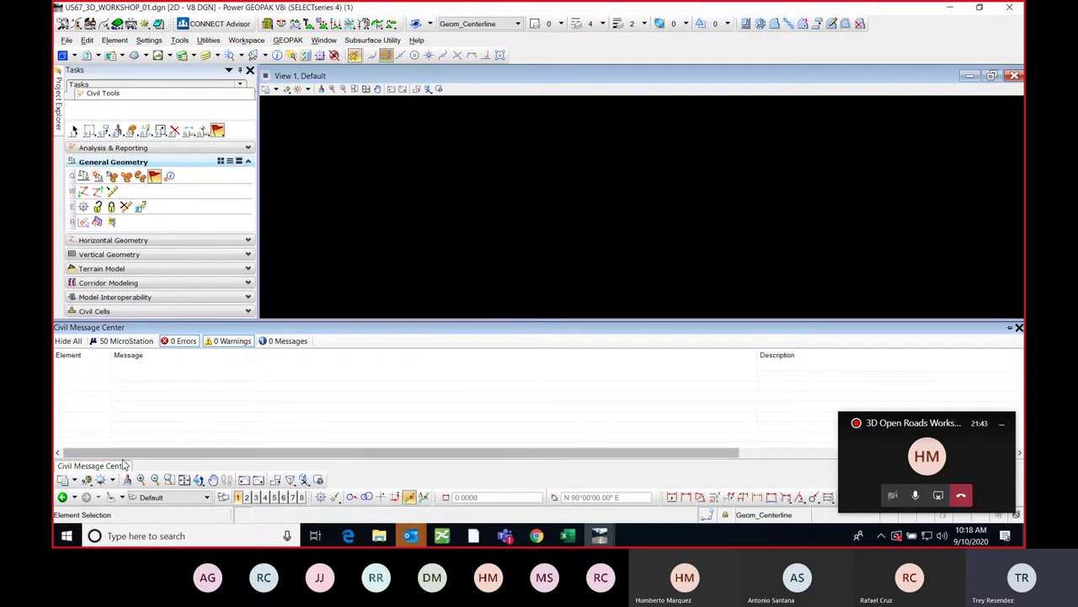
{"action": "left_click", "coordinate": [137, 342]}
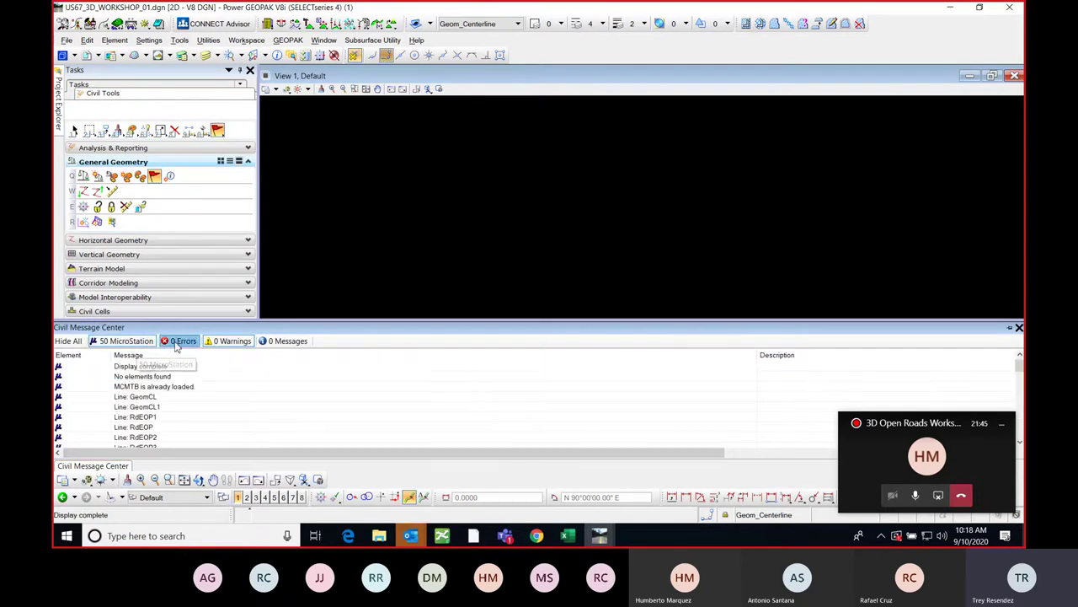
{"action": "scroll", "coordinate": [175, 401], "scroll_direction": "down", "scroll_amount": 5}
{"action": "scroll", "coordinate": [174, 401], "scroll_direction": "up", "scroll_amount": 5}
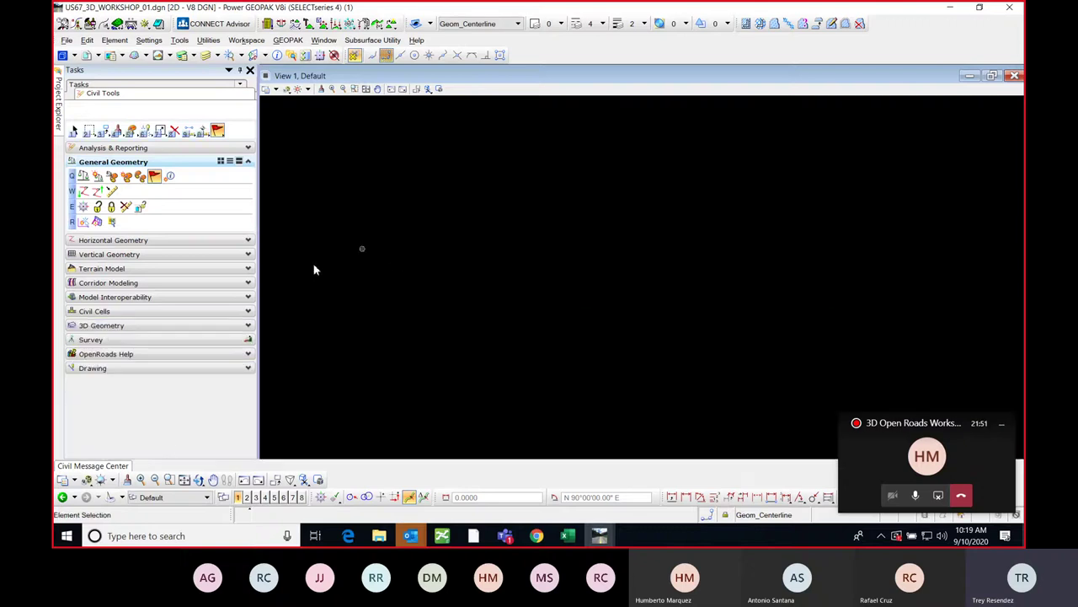
{"action": "mouse_move", "coordinate": [108, 469]}
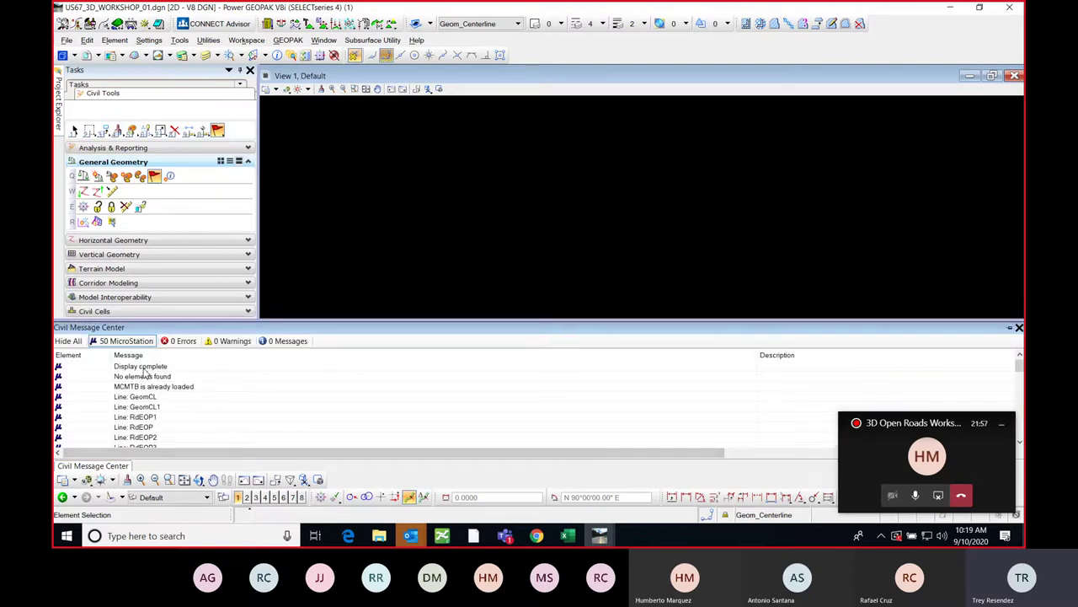
{"action": "left_click", "coordinate": [169, 397]}
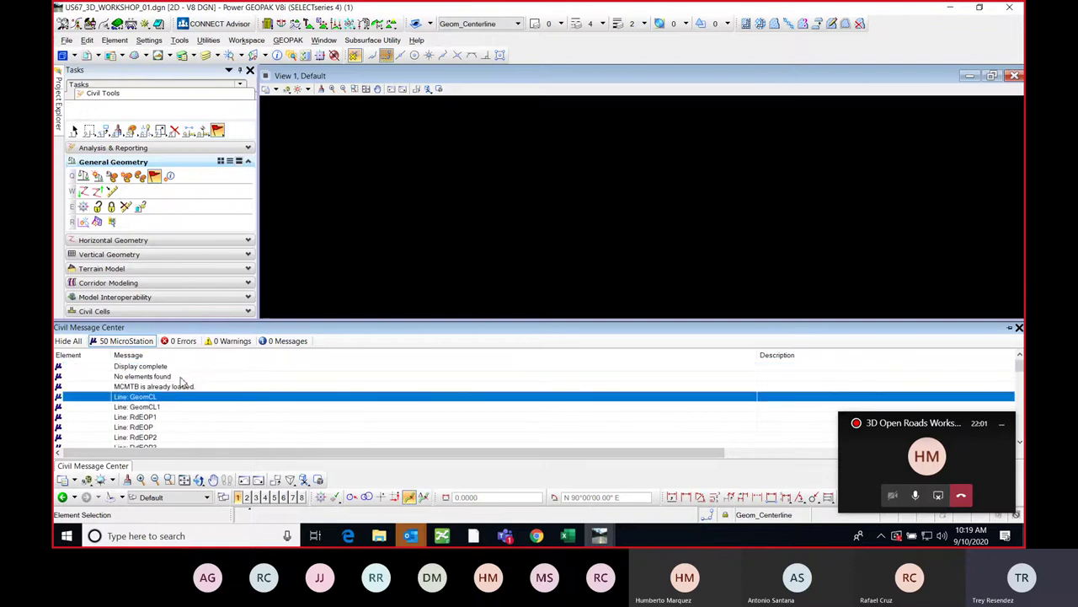
{"action": "scroll", "coordinate": [182, 396], "scroll_direction": "down", "scroll_amount": 5}
{"action": "scroll", "coordinate": [197, 410], "scroll_direction": "up", "scroll_amount": 3}
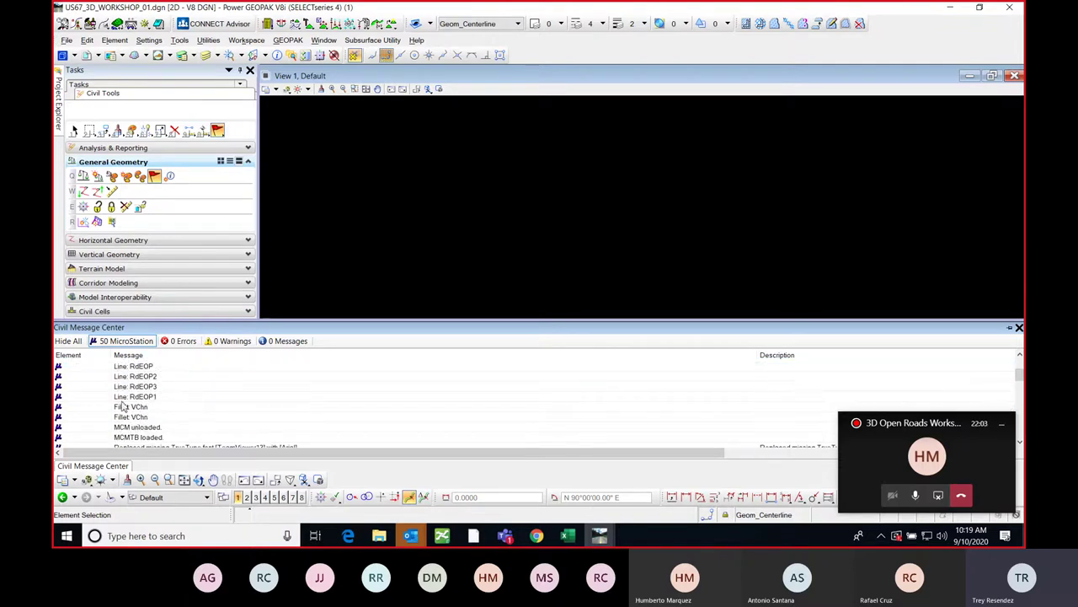
{"action": "scroll", "coordinate": [144, 408], "scroll_direction": "up", "scroll_amount": 2}
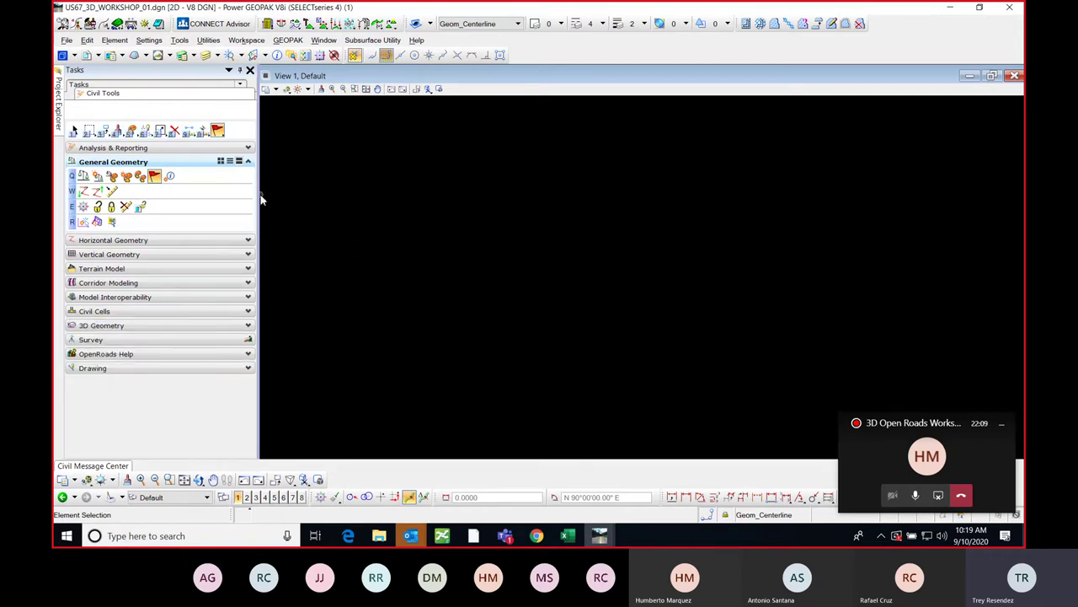
- Narrow the docked Tasks window slightly and open Element Information as a narrower floating window moved over the drawing view
{"action": "left_click_drag", "start_coordinate": [261, 199], "coordinate": [251, 200]}
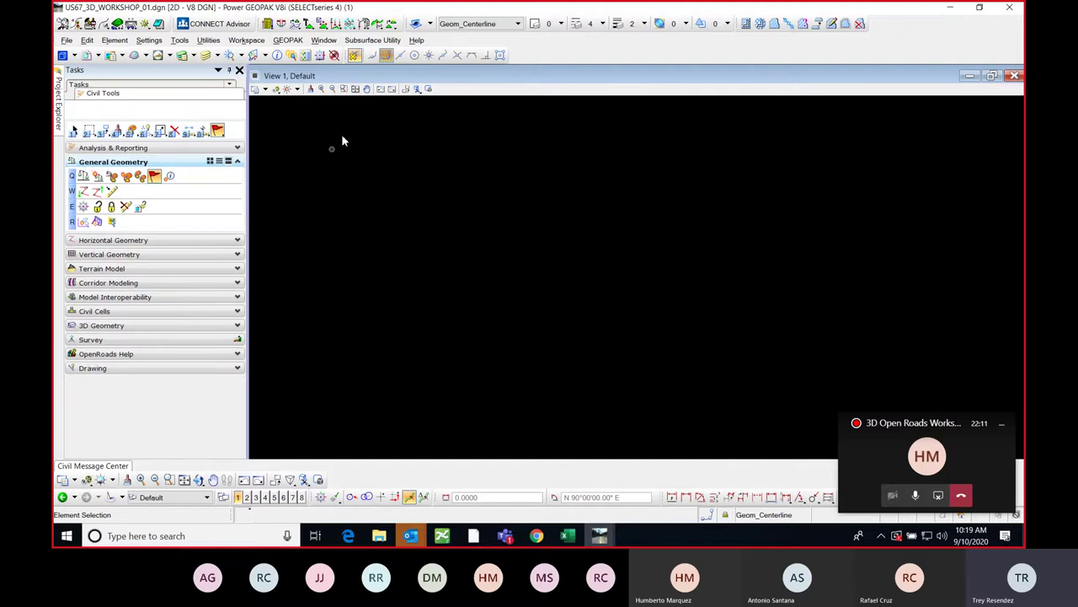
{"action": "left_click", "coordinate": [277, 54]}
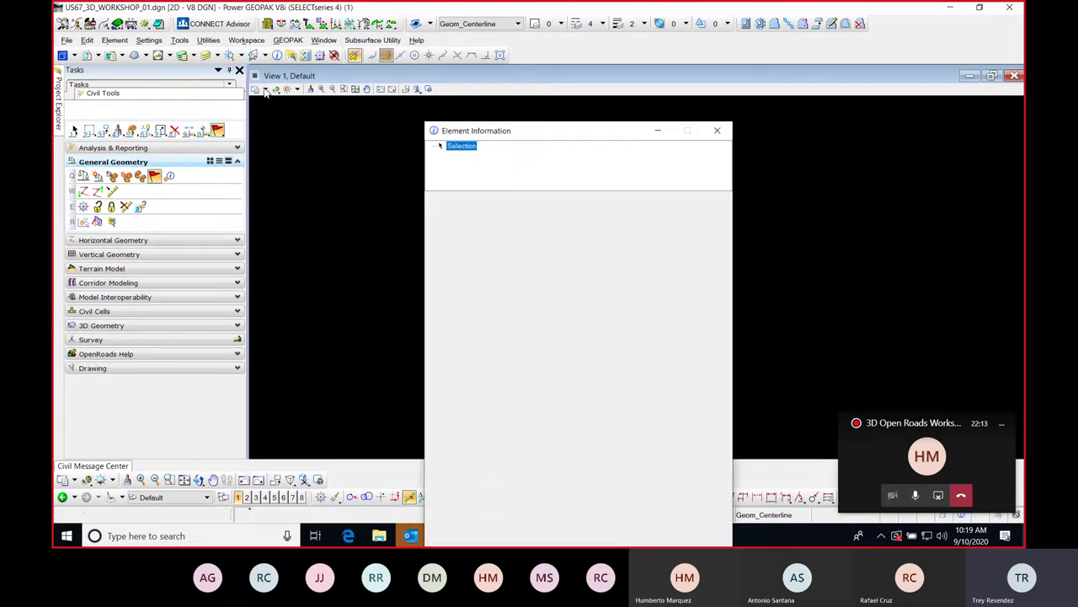
{"action": "left_click_drag", "start_coordinate": [495, 139], "coordinate": [619, 101]}
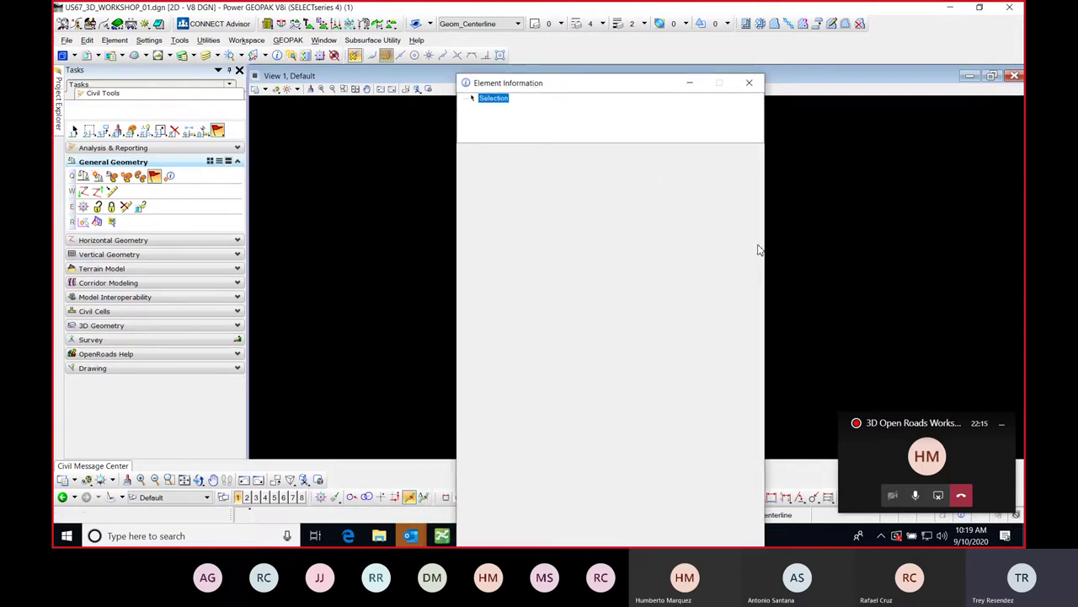
{"action": "left_click_drag", "start_coordinate": [767, 248], "coordinate": [730, 250]}
{"action": "left_click_drag", "start_coordinate": [556, 92], "coordinate": [656, 60]}
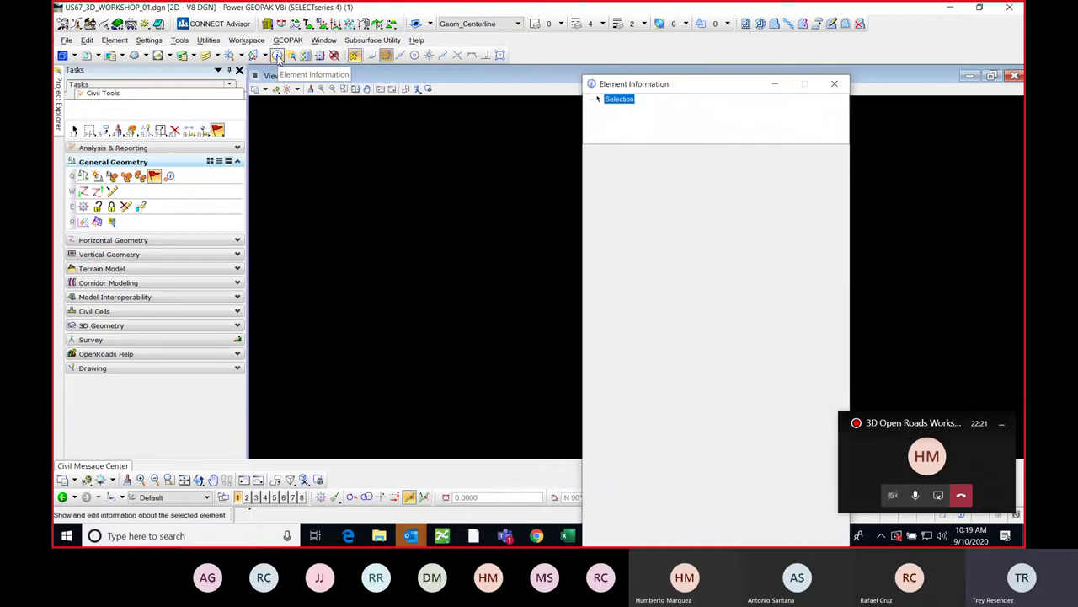
- Dock the Element Information window on the opposite side of the drawing view from Tasks and narrow it
{"action": "left_click", "coordinate": [207, 40]}
{"action": "mouse_move", "coordinate": [152, 44]}
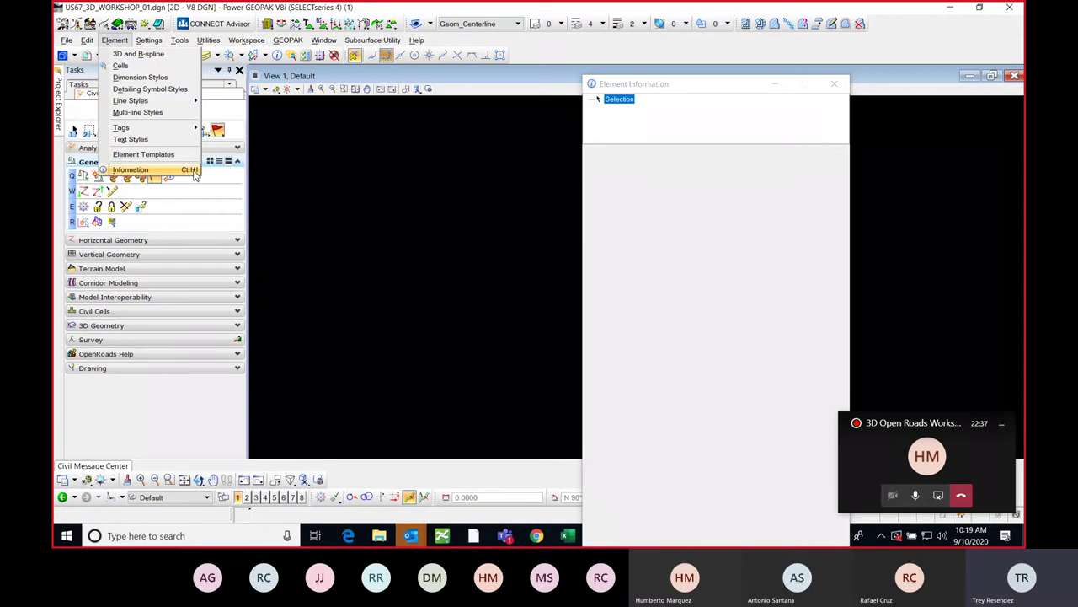
{"action": "left_click_drag", "start_coordinate": [683, 89], "coordinate": [1014, 268]}
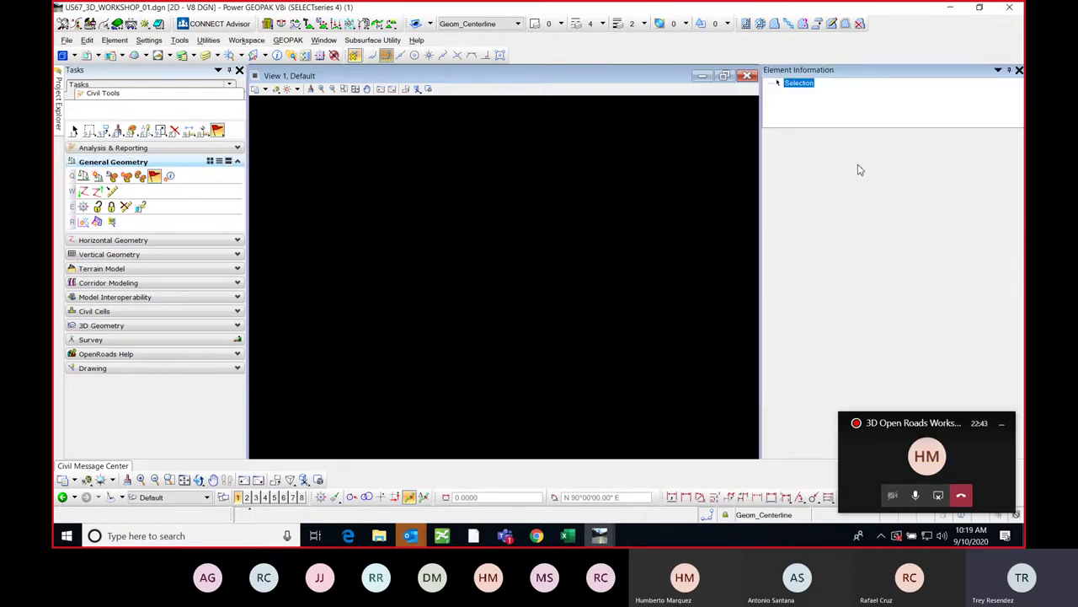
{"action": "left_click_drag", "start_coordinate": [763, 187], "coordinate": [859, 187]}
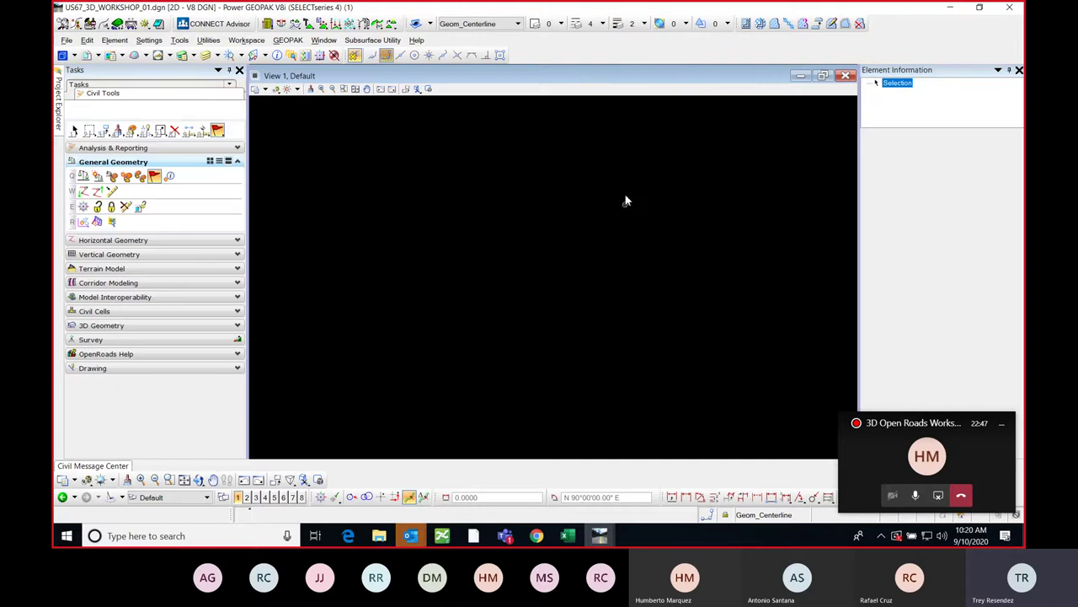
- Draw a horizontal geometry line between two points in View 1, about 0.026 long and bearing about N77°E
{"action": "left_click", "coordinate": [1001, 423]}
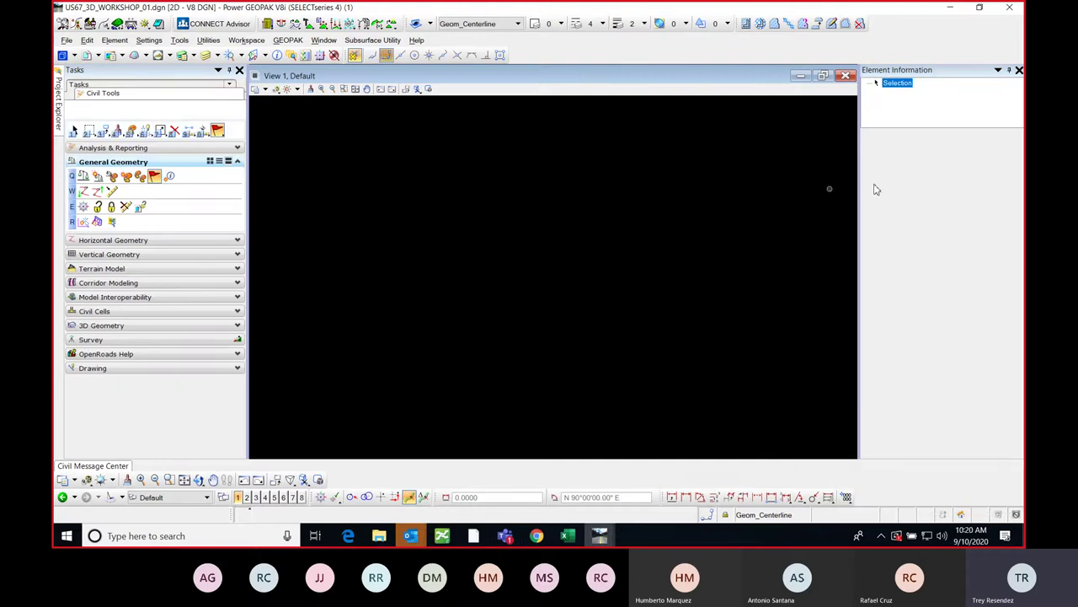
{"action": "left_click", "coordinate": [202, 241]}
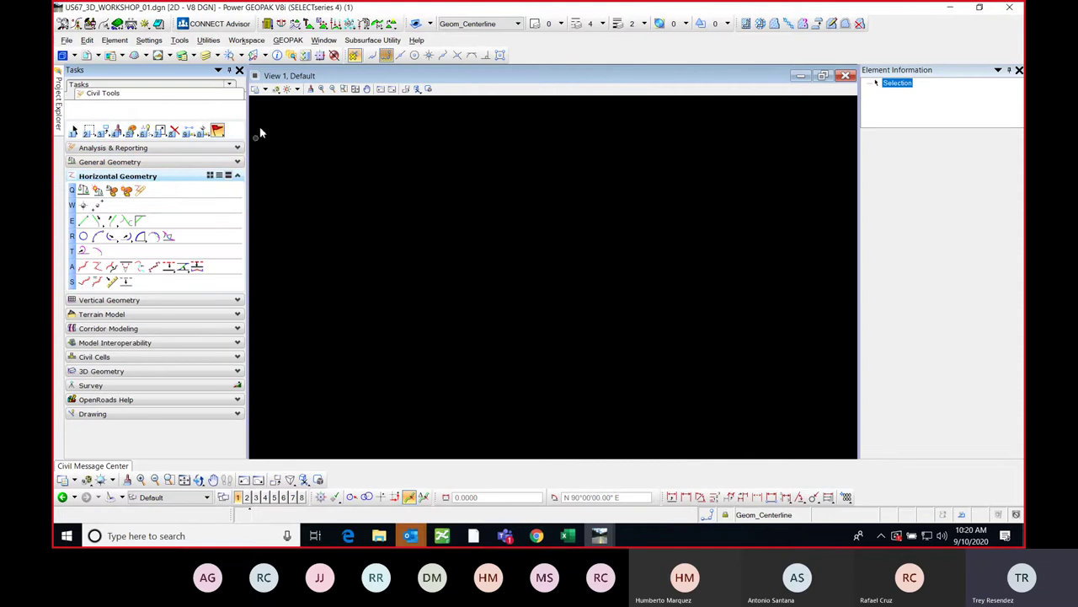
{"action": "left_click", "coordinate": [84, 222]}
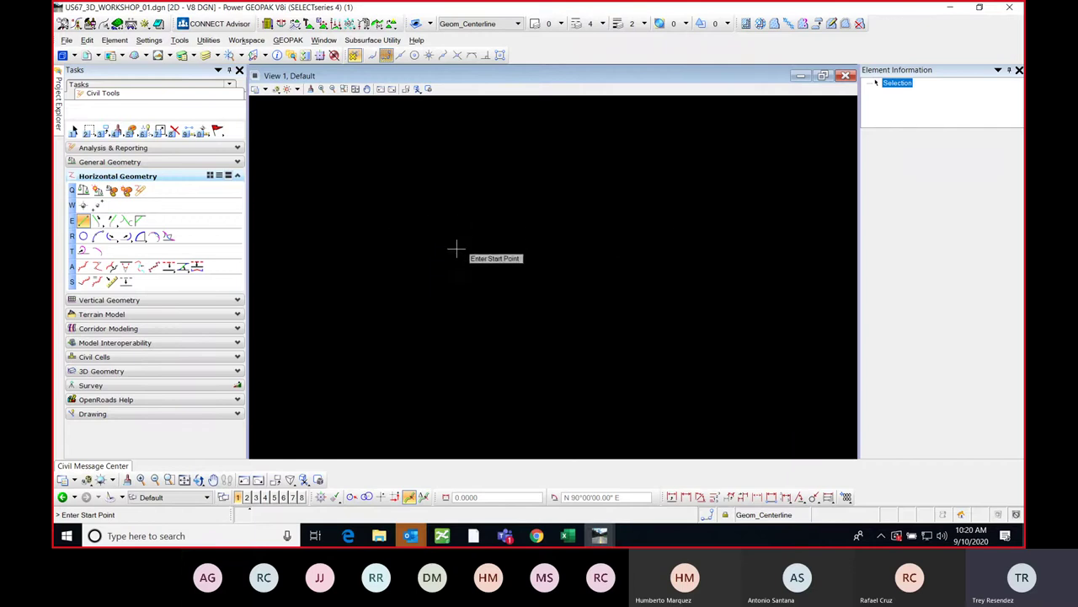
{"action": "left_click", "coordinate": [373, 236]}
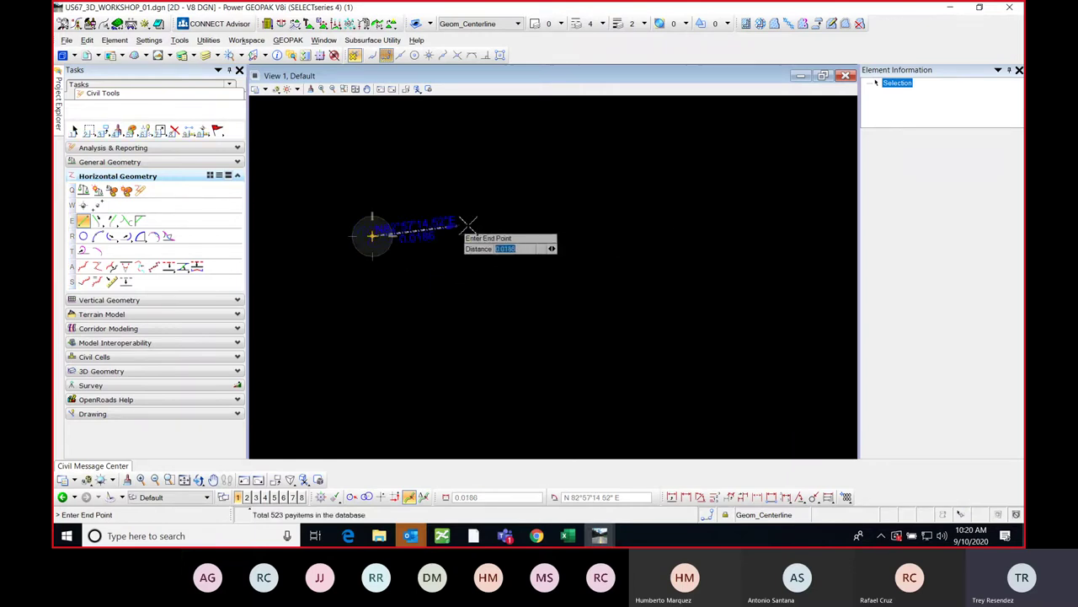
{"action": "left_click", "coordinate": [493, 208]}
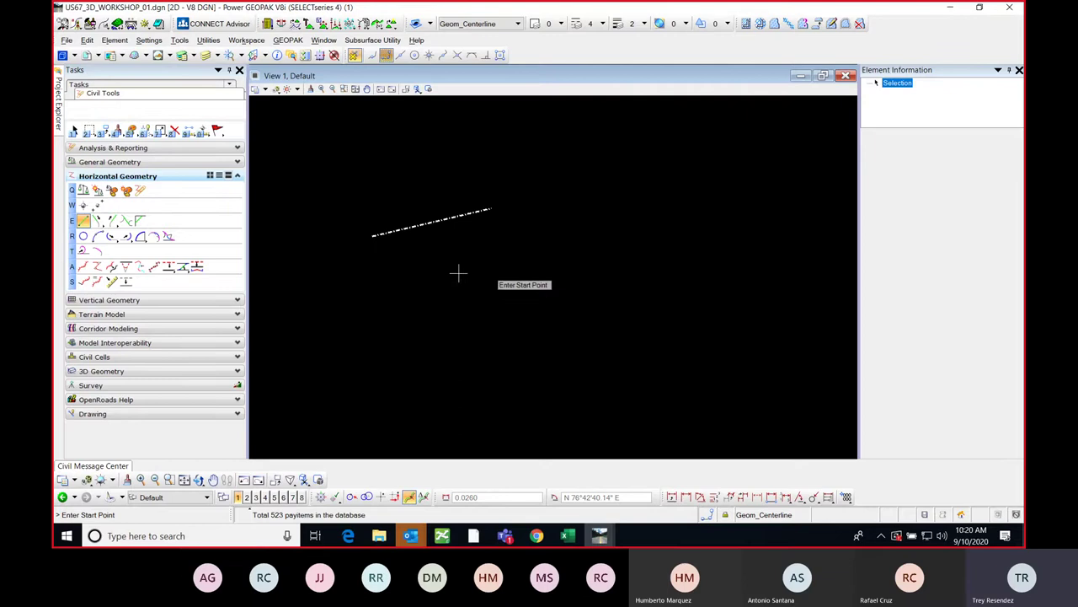
{"action": "right_click", "coordinate": [398, 251]}
- Select the drawn line and examine its general, geometry, feature and rule properties in Element Information
{"action": "left_click", "coordinate": [416, 226]}
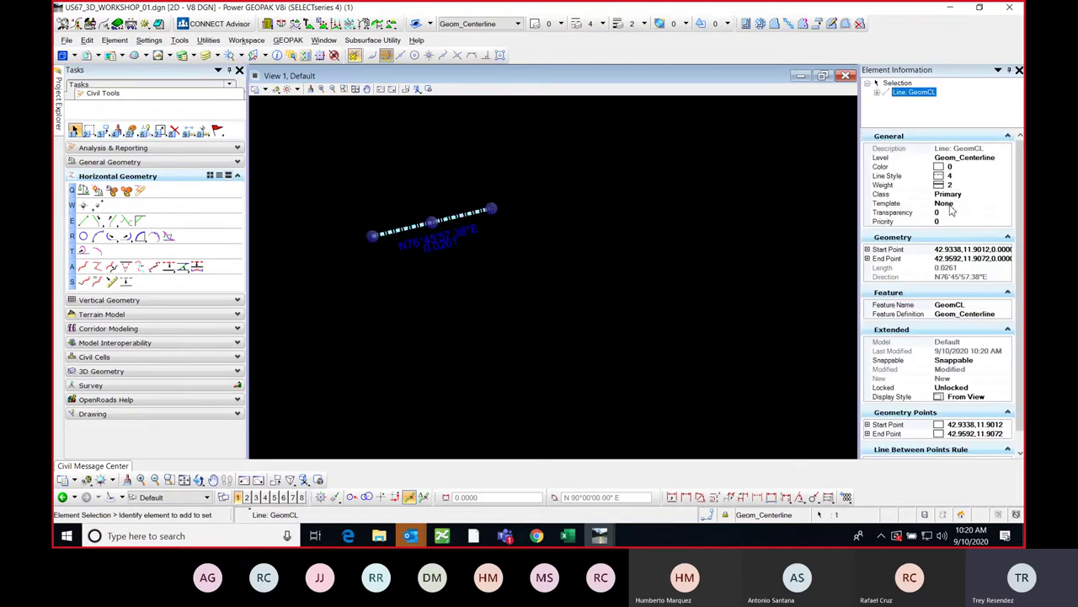
{"action": "scroll", "coordinate": [969, 216], "scroll_direction": "down", "scroll_amount": 1}
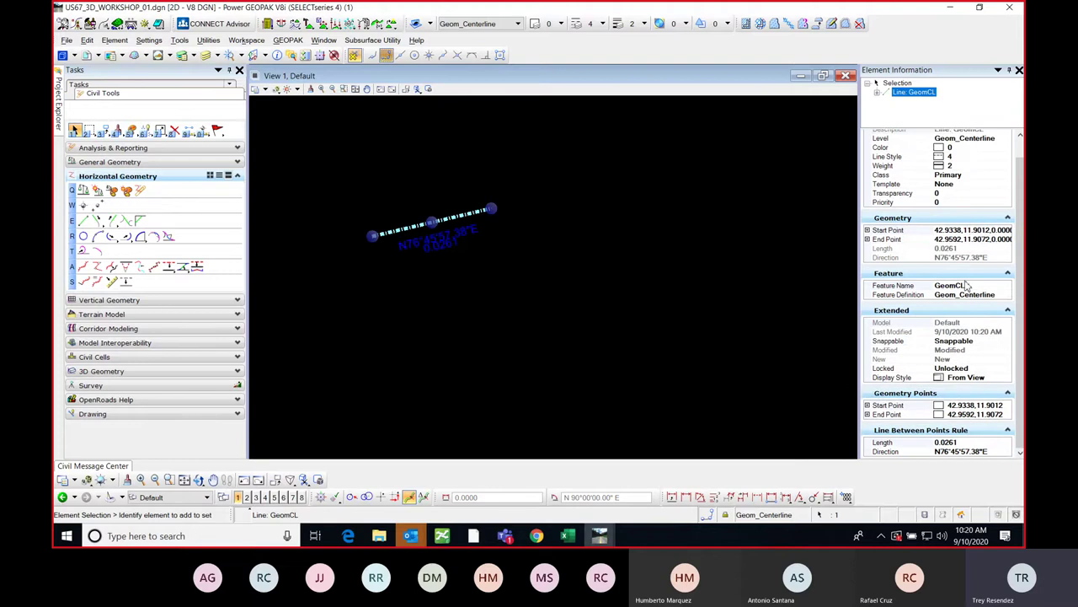
{"action": "scroll", "coordinate": [966, 301], "scroll_direction": "up", "scroll_amount": 1}
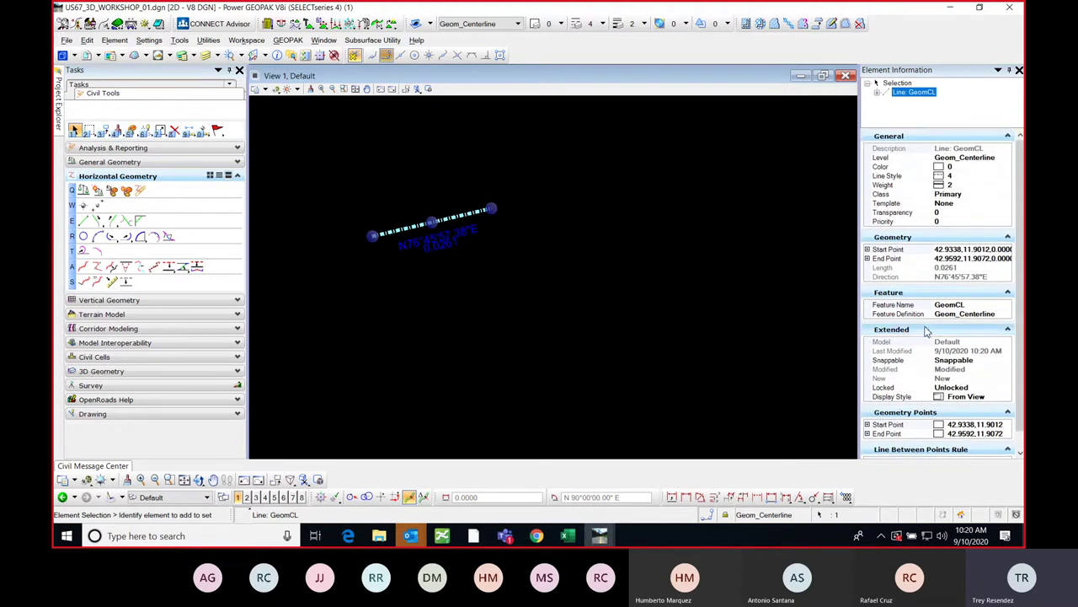
{"action": "scroll", "coordinate": [927, 244], "scroll_direction": "down", "scroll_amount": 1}
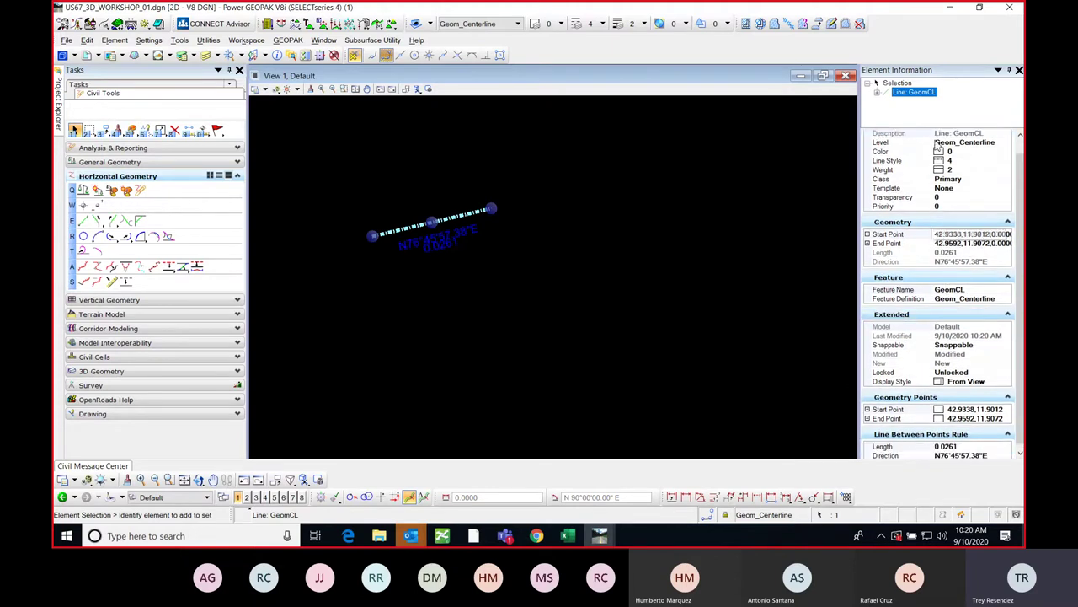
{"action": "scroll", "coordinate": [958, 174], "scroll_direction": "up", "scroll_amount": 1}
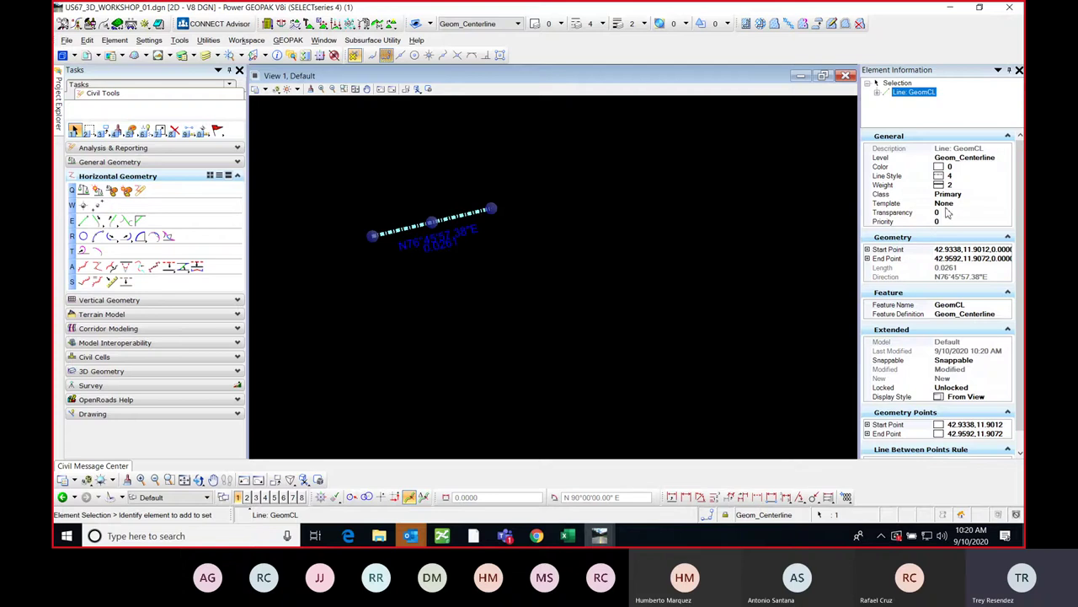
{"action": "scroll", "coordinate": [952, 251], "scroll_direction": "down", "scroll_amount": 1}
{"action": "left_click", "coordinate": [995, 257]}
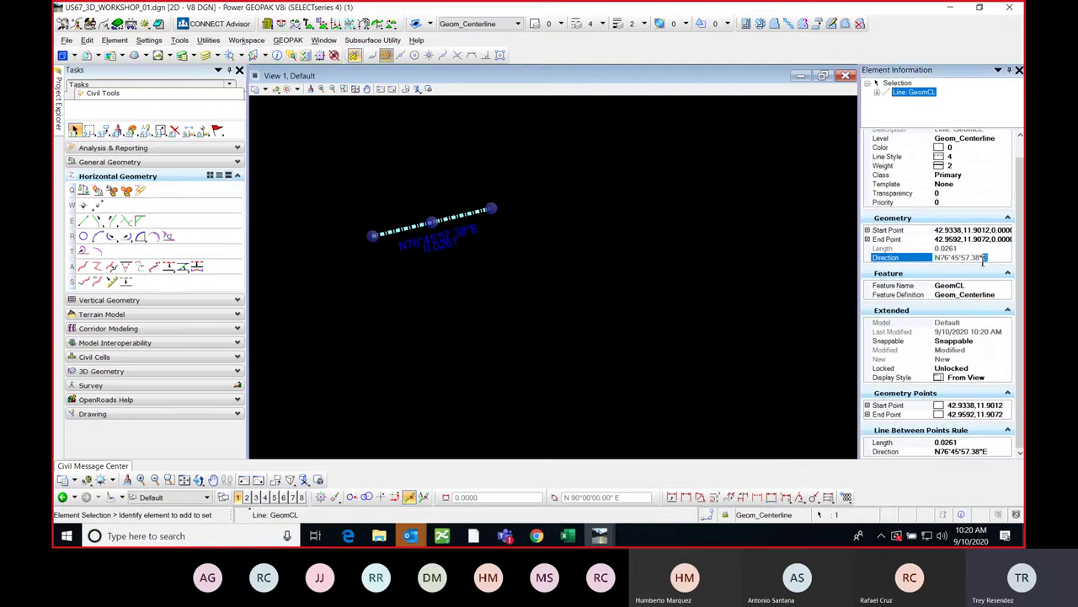
{"action": "left_click_drag", "start_coordinate": [983, 258], "coordinate": [934, 258]}
- Delete the selected trial line and set the Element Information window to auto-hide
{"action": "key", "text": "Delete"}
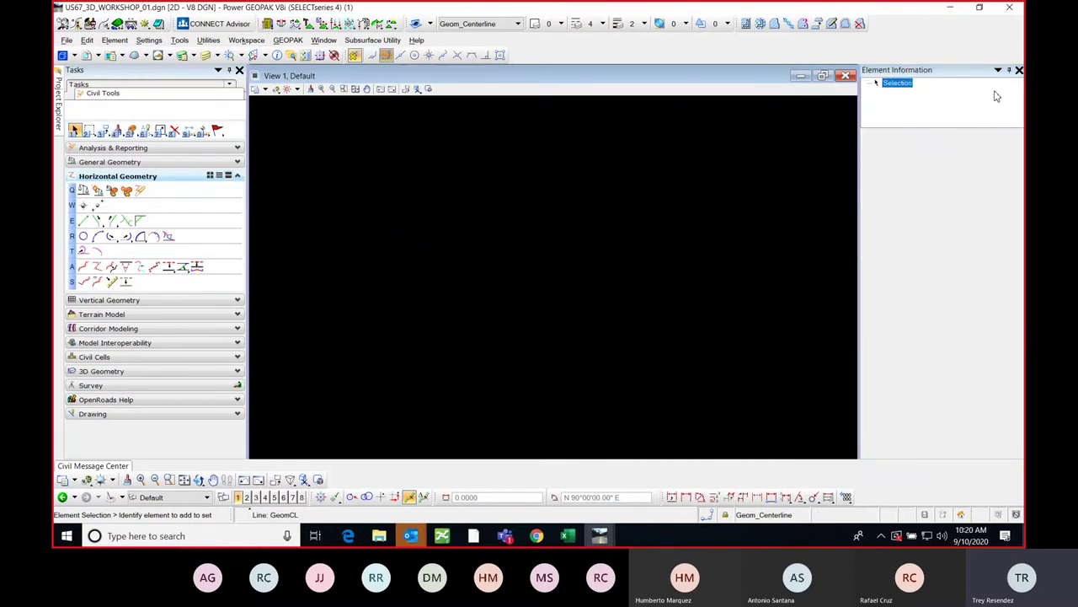
{"action": "left_click", "coordinate": [1010, 72]}
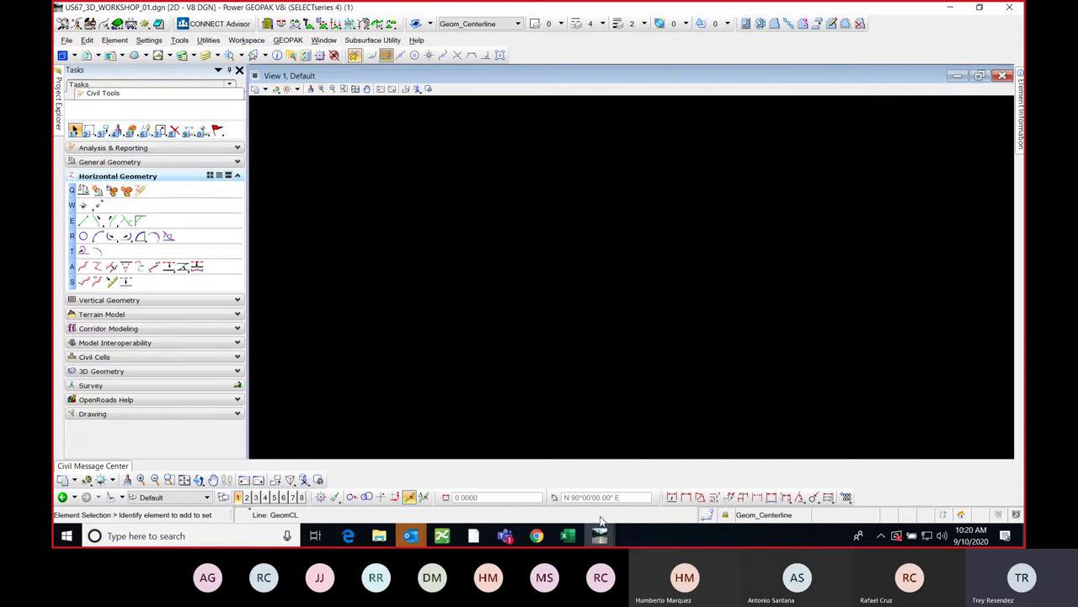
{"action": "mouse_move", "coordinate": [599, 532]}
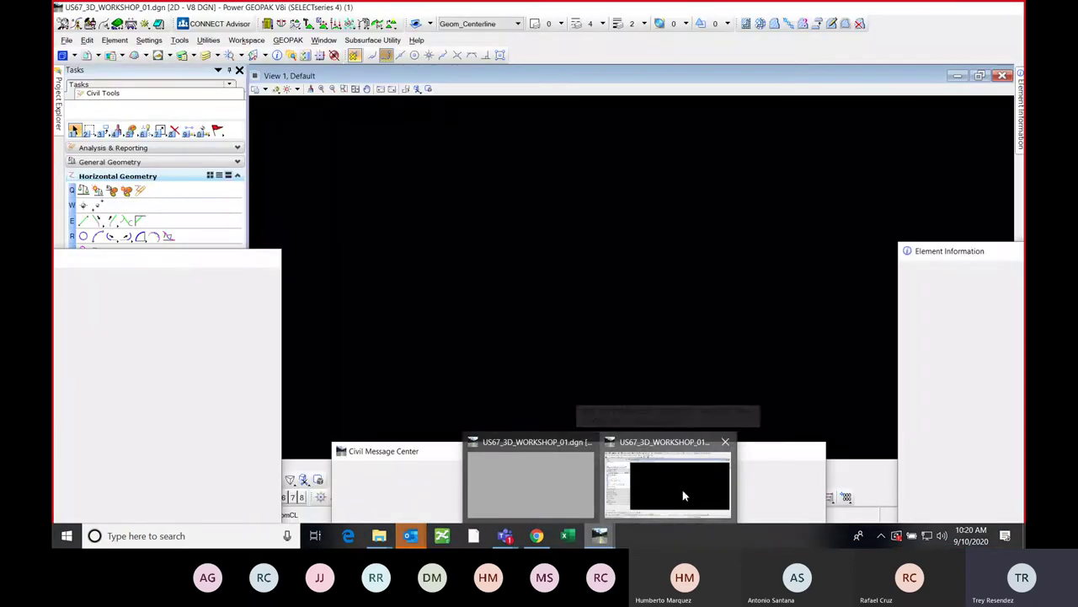
{"action": "left_click", "coordinate": [684, 493]}
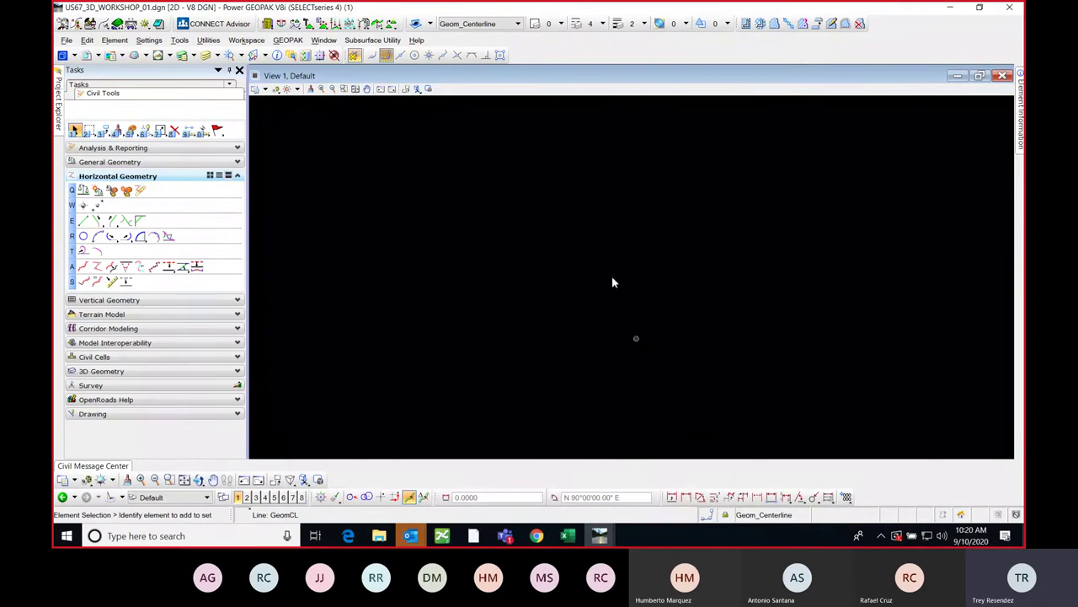
{"action": "left_click_drag", "start_coordinate": [703, 11], "coordinate": [581, 41]}
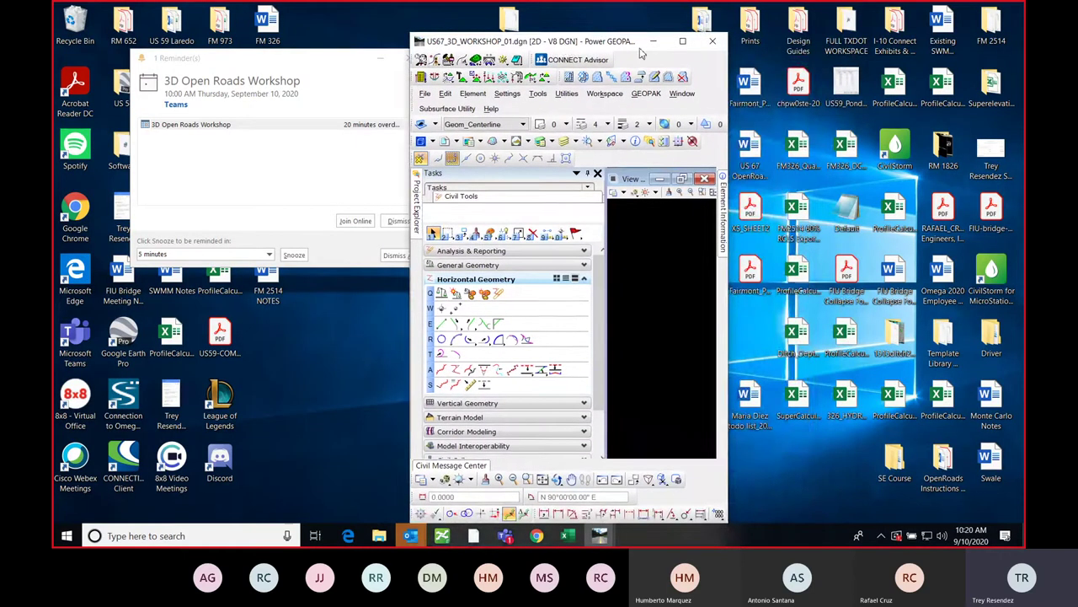
{"action": "left_click", "coordinate": [681, 41]}
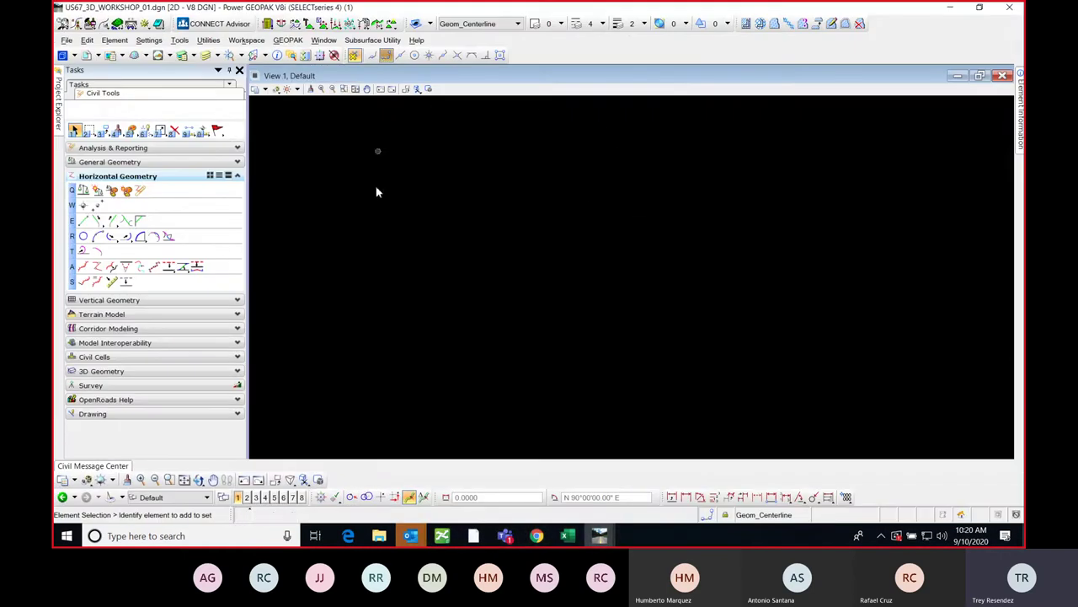
- Call up the Element Selection tool settings, and bring the empty second application window forward, restore it to a smaller size and minimize it
{"action": "left_click", "coordinate": [324, 41]}
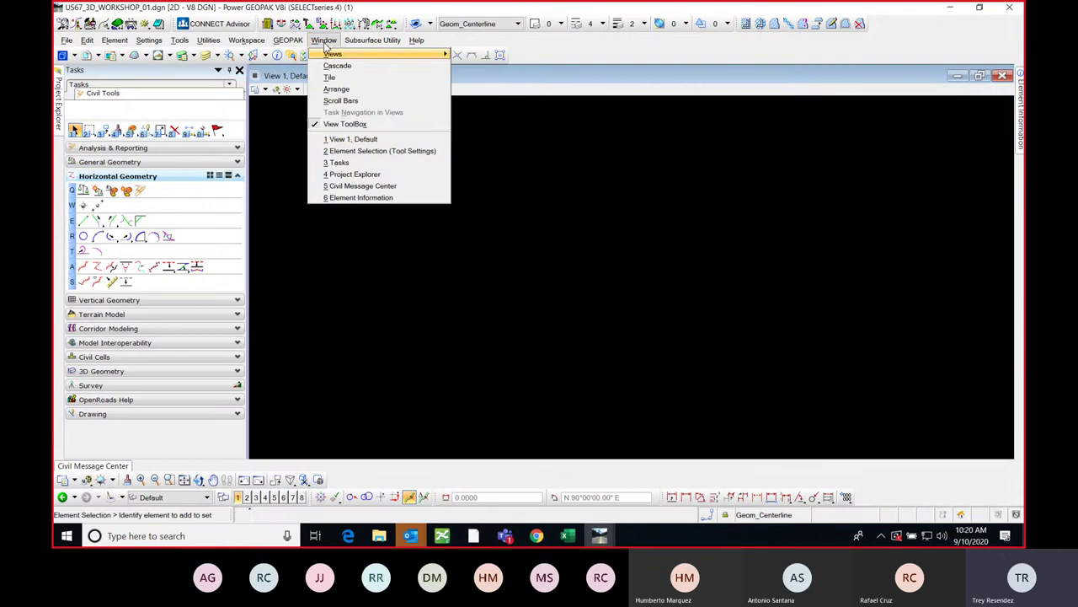
{"action": "left_click", "coordinate": [372, 150]}
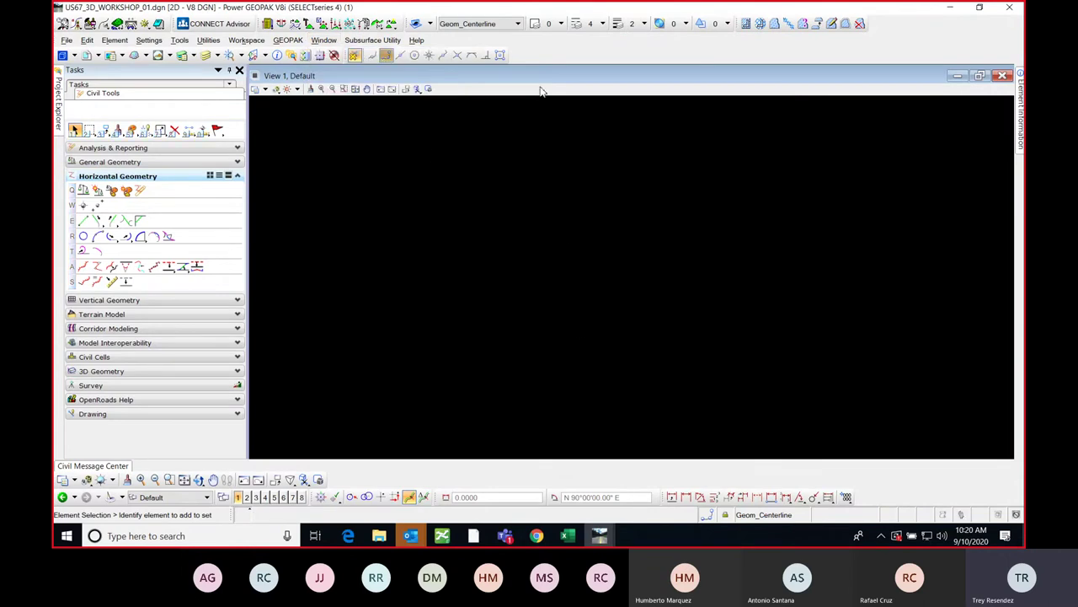
{"action": "mouse_move", "coordinate": [599, 536]}
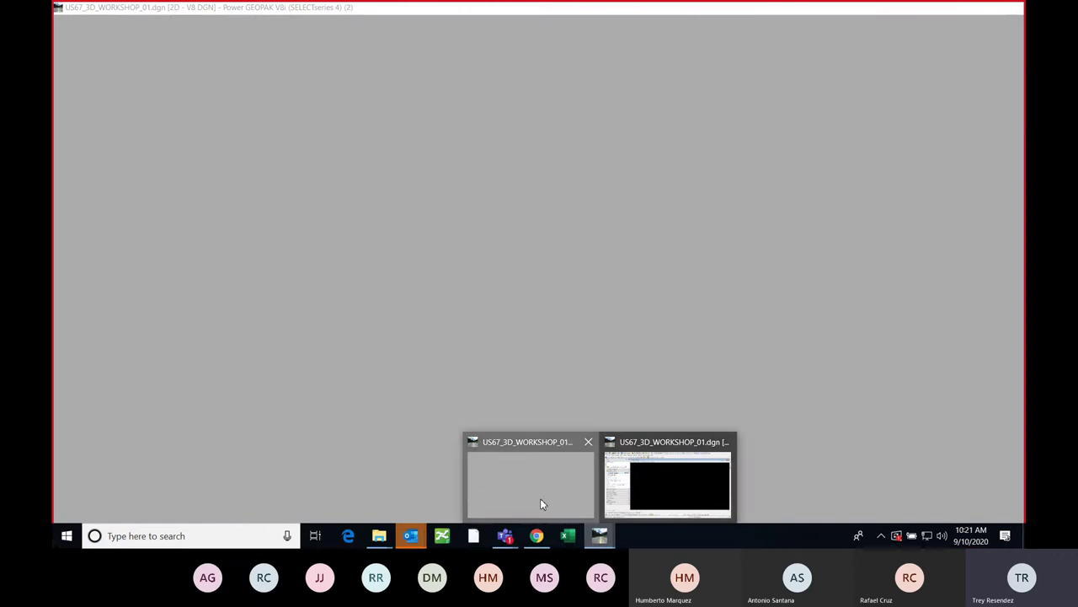
{"action": "left_click", "coordinate": [541, 502]}
{"action": "left_click_drag", "start_coordinate": [700, 16], "coordinate": [682, 44]}
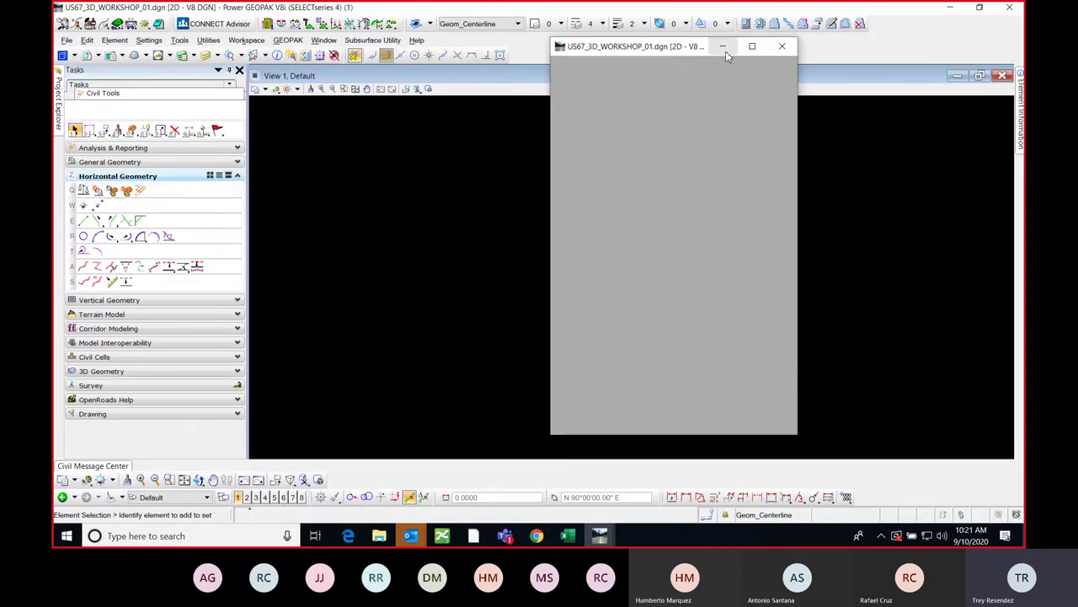
{"action": "left_click", "coordinate": [721, 43]}
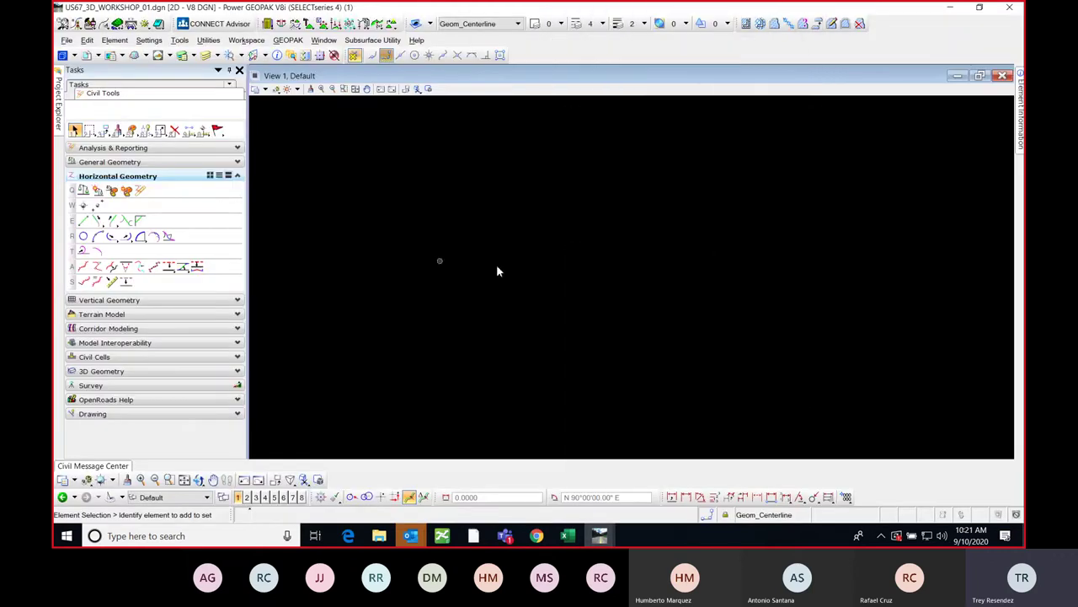
{"action": "left_click", "coordinate": [315, 42]}
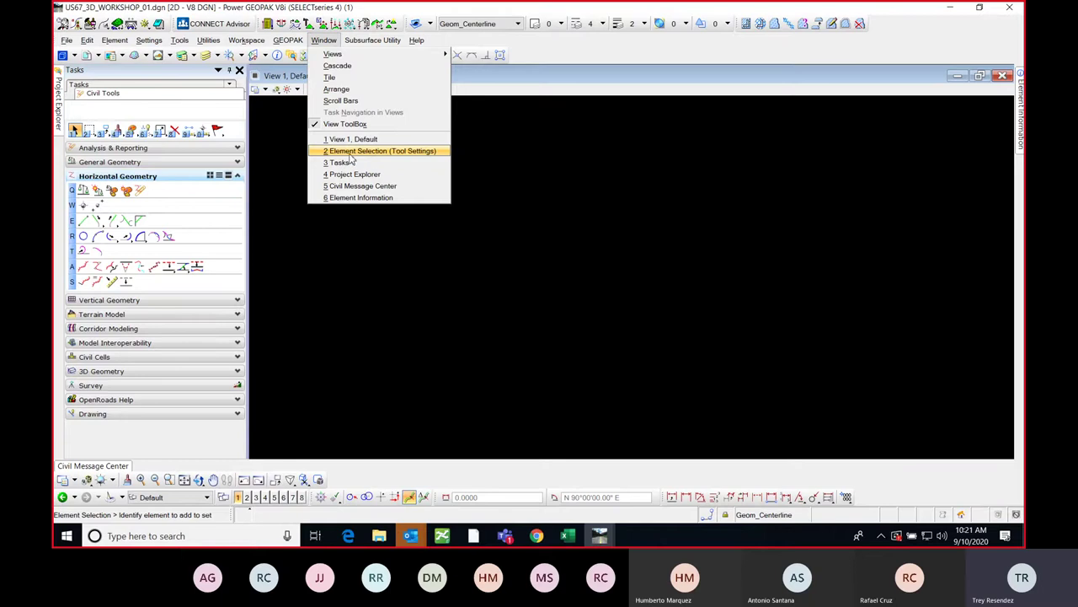
{"action": "left_click", "coordinate": [911, 163]}
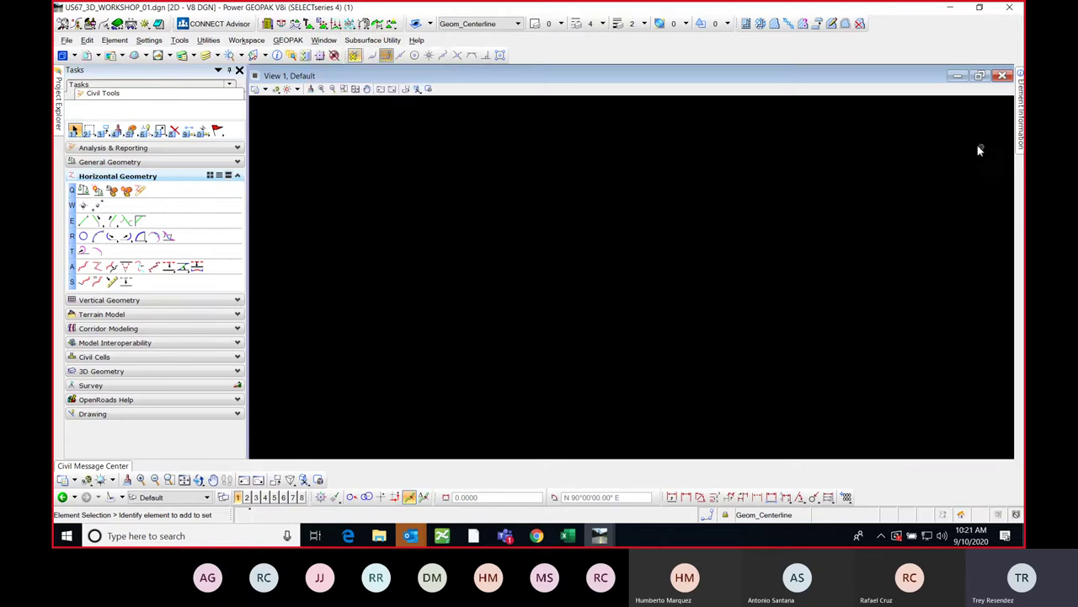
{"action": "mouse_move", "coordinate": [1019, 152]}
{"action": "left_click", "coordinate": [323, 40]}
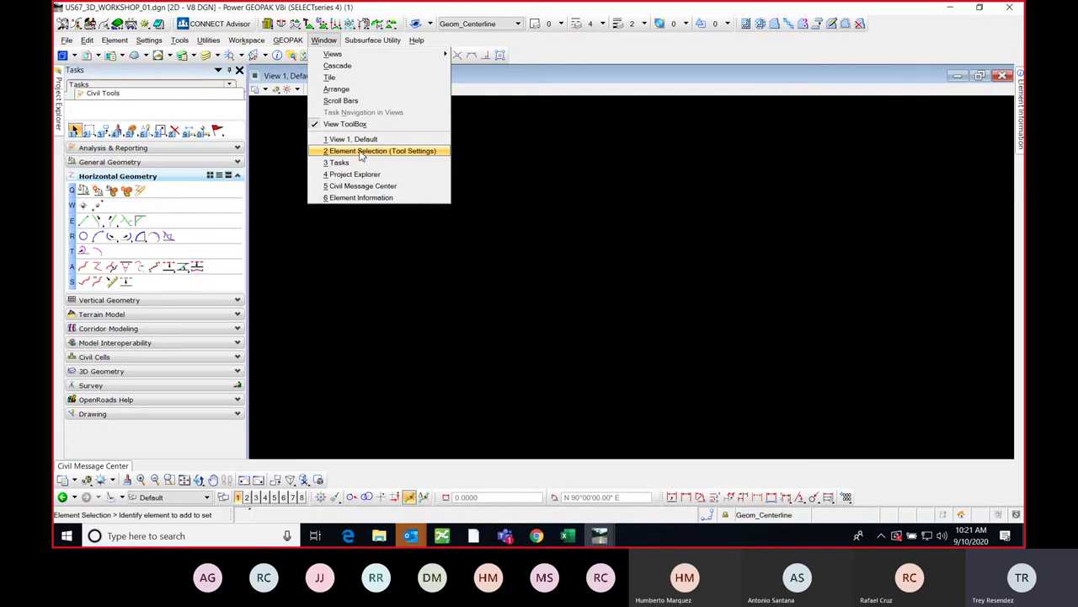
{"action": "left_click", "coordinate": [350, 258]}
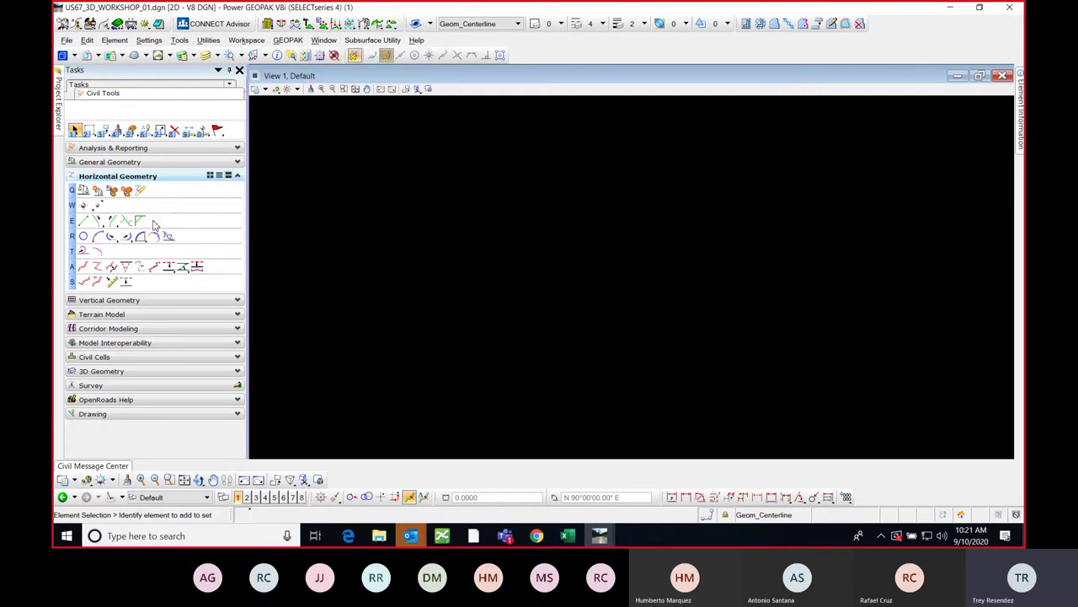
{"action": "left_click", "coordinate": [82, 222]}
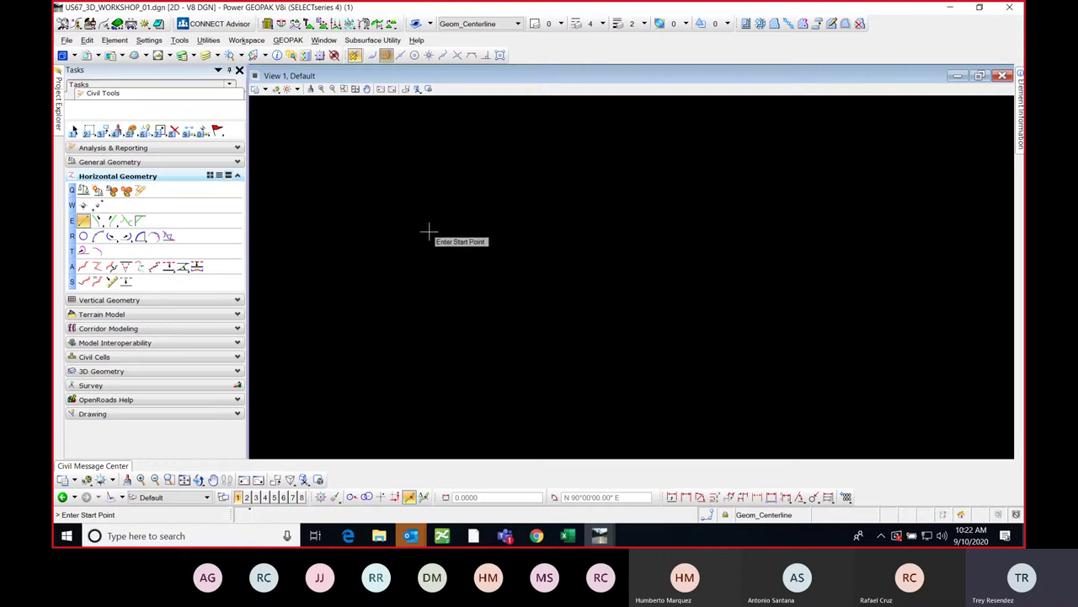
{"action": "key", "text": "Escape"}
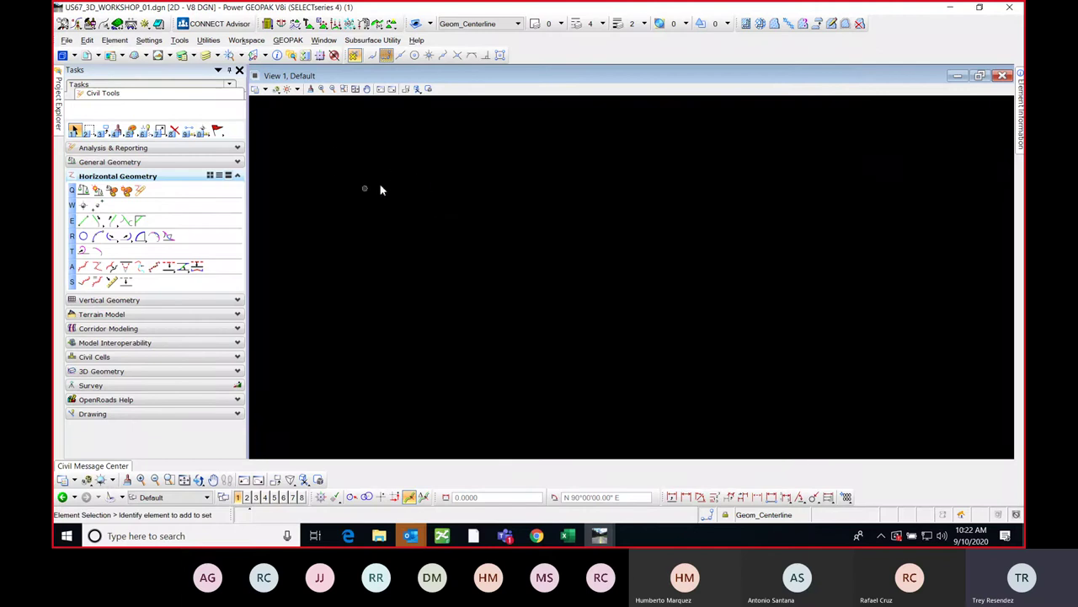
{"action": "left_click", "coordinate": [323, 40]}
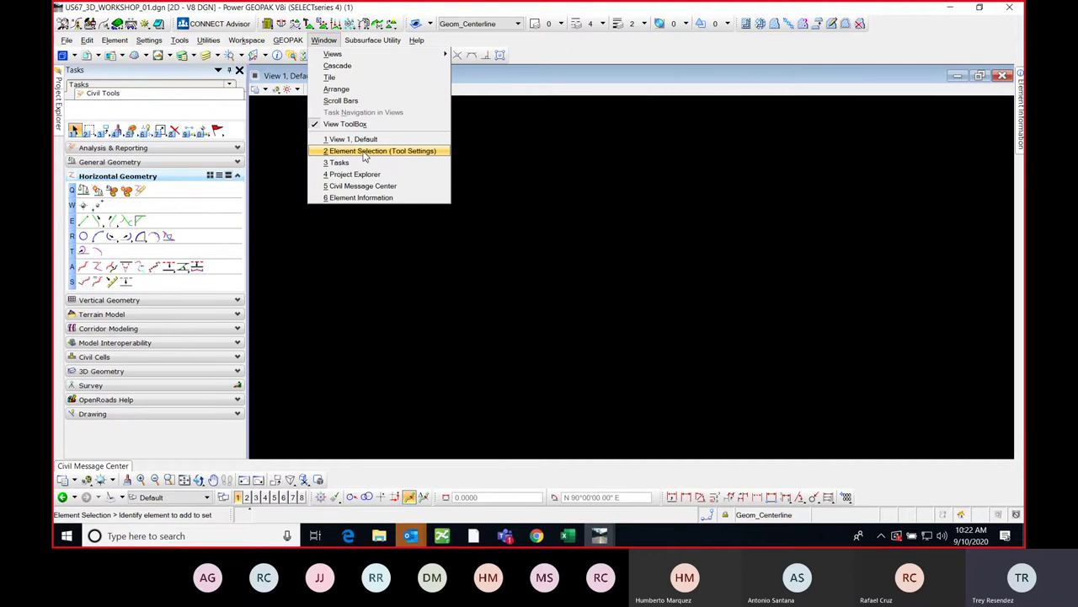
{"action": "left_click", "coordinate": [984, 200]}
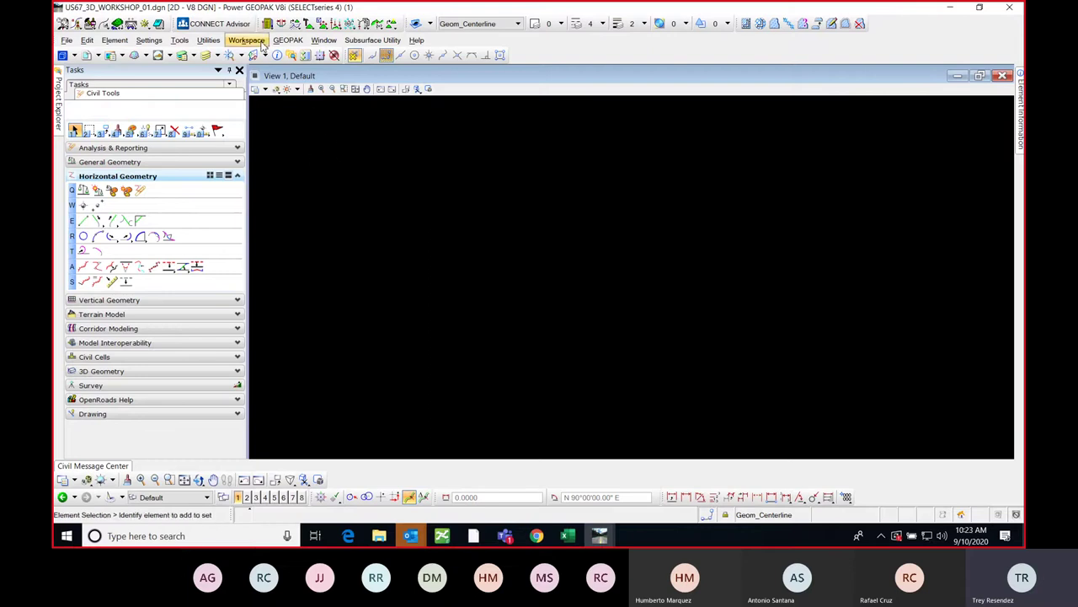
- Open the workspace preferences, examine the Operation settings such as Open Two Application Windows, and cancel the dialog
{"action": "left_click", "coordinate": [258, 41]}
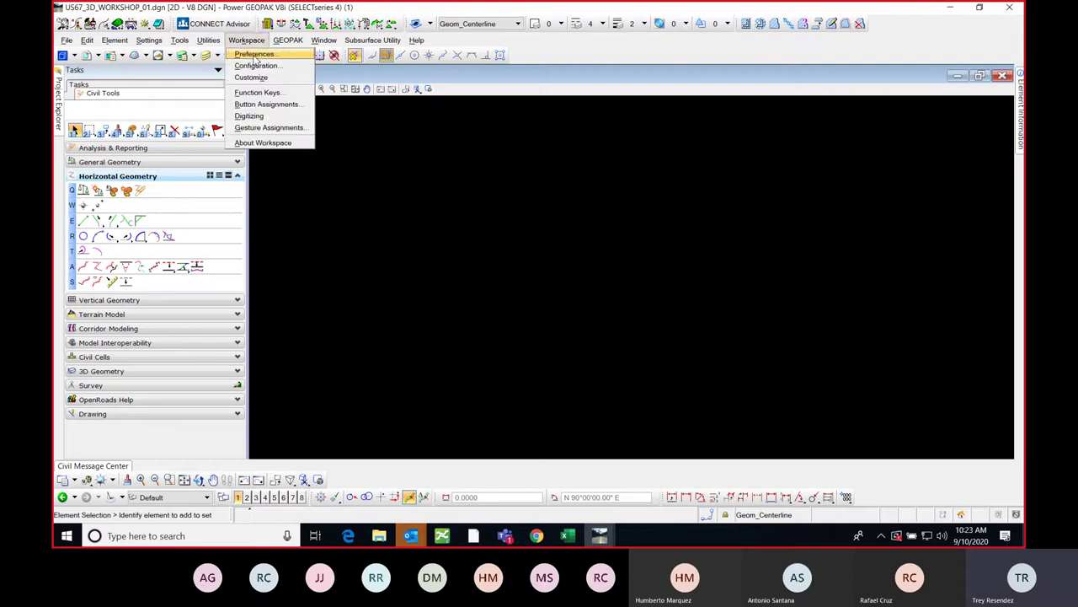
{"action": "left_click", "coordinate": [255, 56]}
{"action": "left_click_drag", "start_coordinate": [453, 84], "coordinate": [648, 109]}
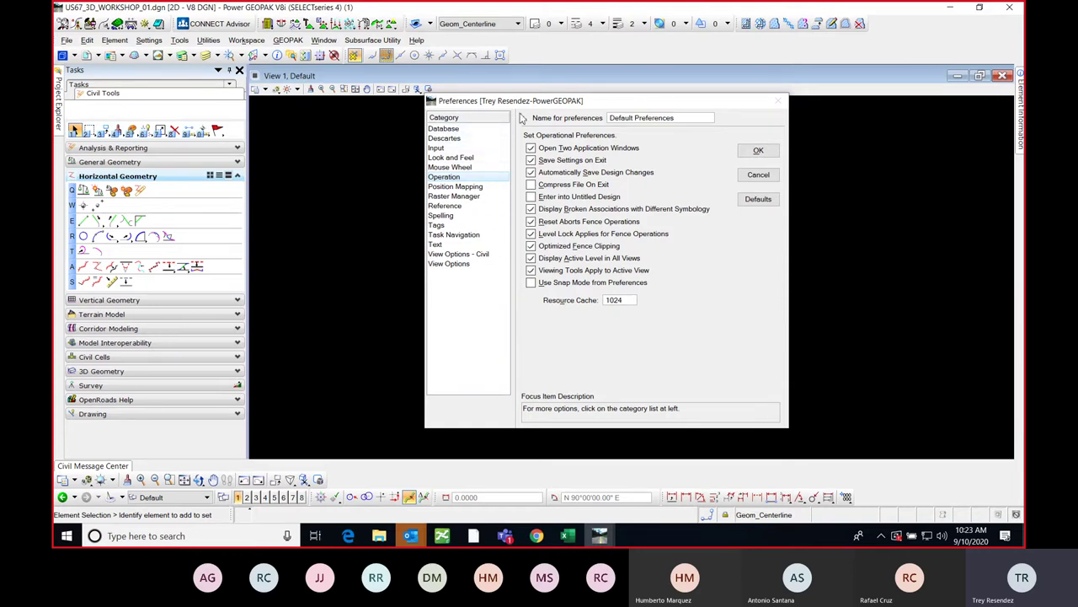
{"action": "left_click_drag", "start_coordinate": [544, 104], "coordinate": [559, 83]}
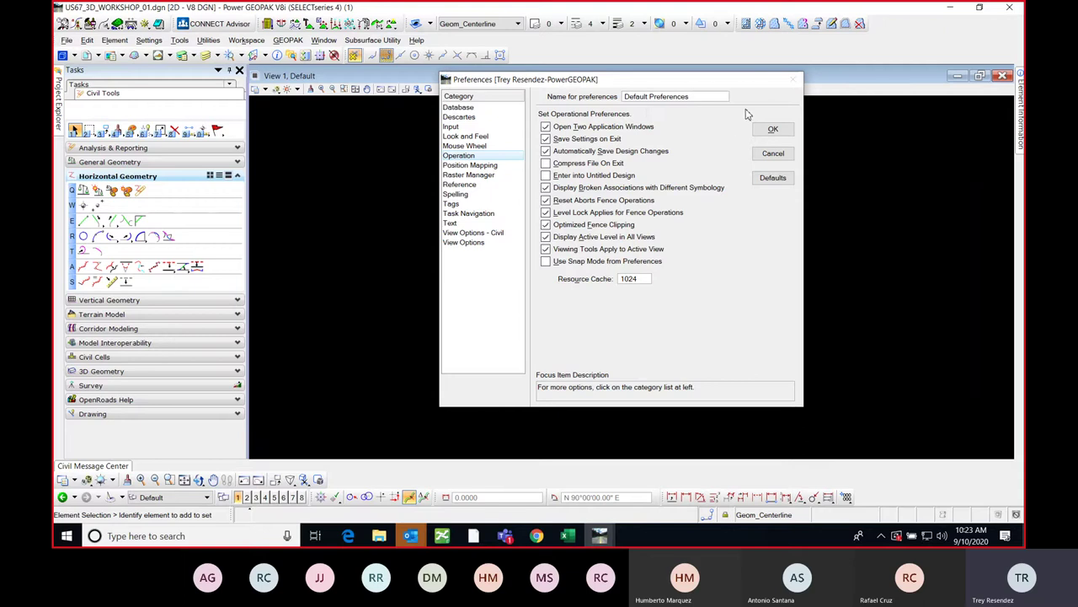
{"action": "left_click", "coordinate": [772, 153]}
- Place the main and second application windows side by side so that each fills half of the screen
{"action": "double_click", "coordinate": [897, 16]}
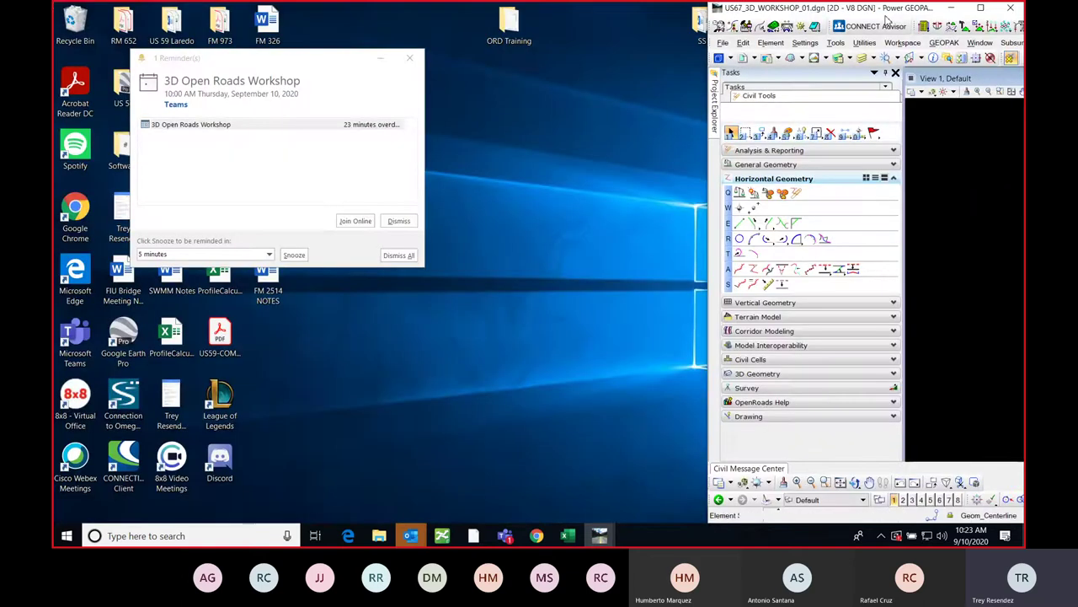
{"action": "key", "text": "super+Left"}
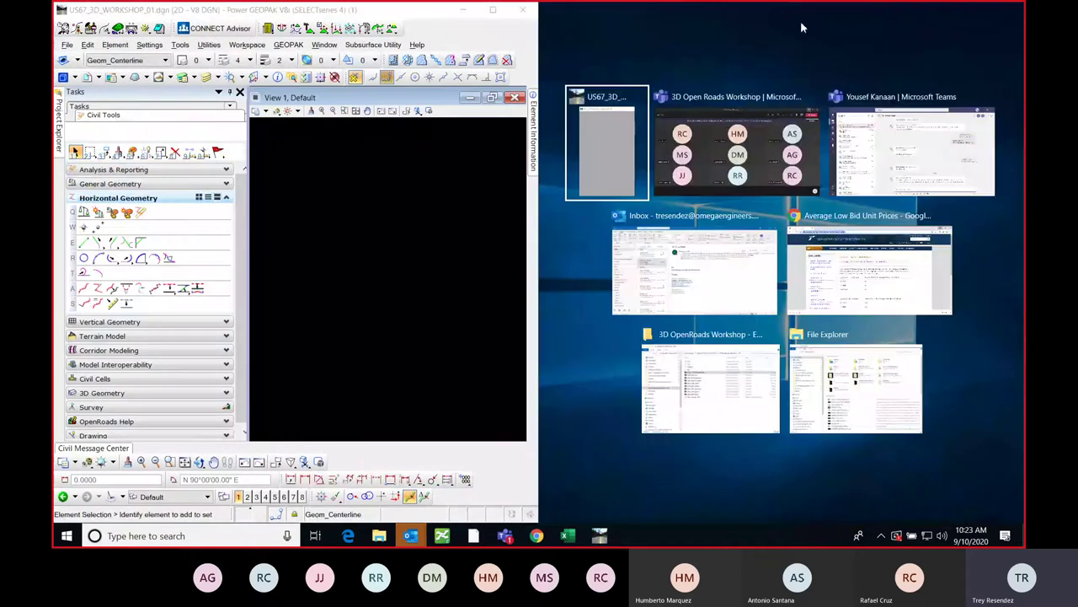
{"action": "left_click", "coordinate": [602, 145]}
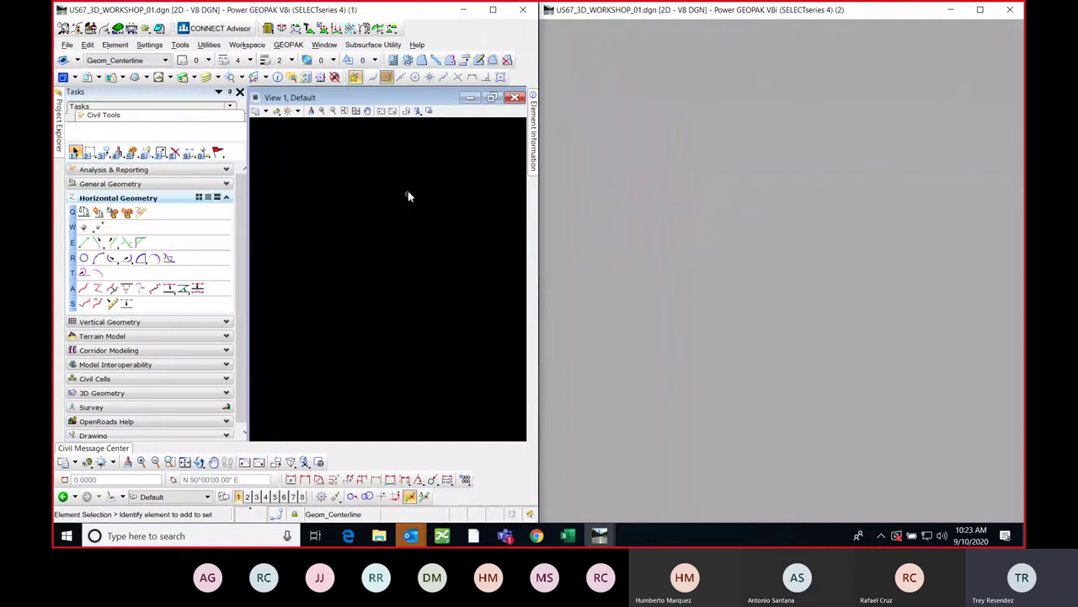
- Set the Tasks window to auto-hide in the main application window
{"action": "left_click", "coordinate": [506, 60]}
{"action": "key", "text": "Escape"}
{"action": "left_click", "coordinate": [229, 91]}
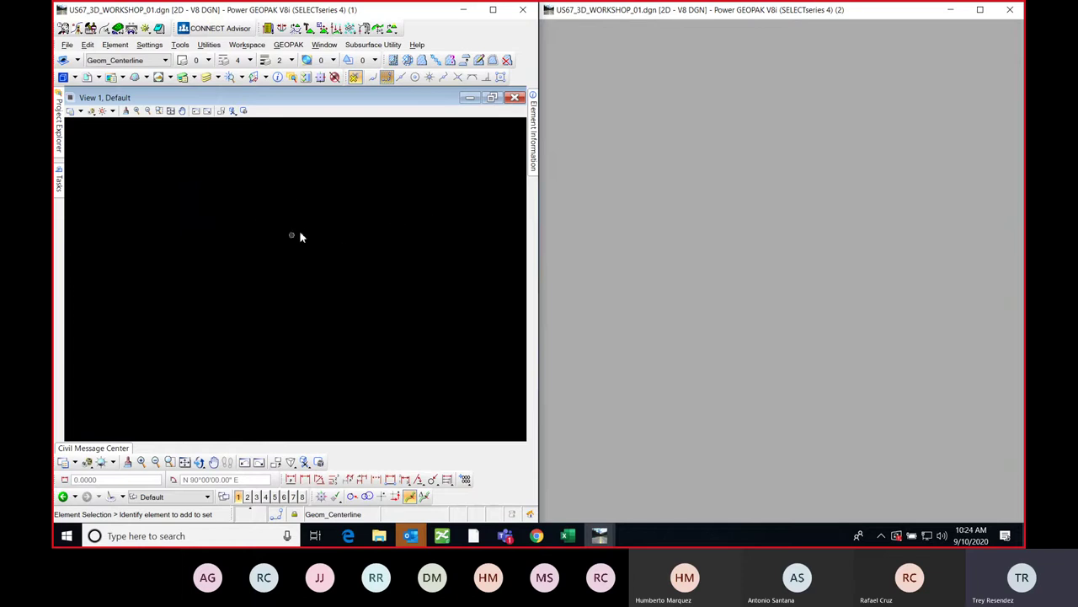
{"action": "left_click", "coordinate": [87, 79]}
{"action": "left_click_drag", "start_coordinate": [446, 127], "coordinate": [504, 156]}
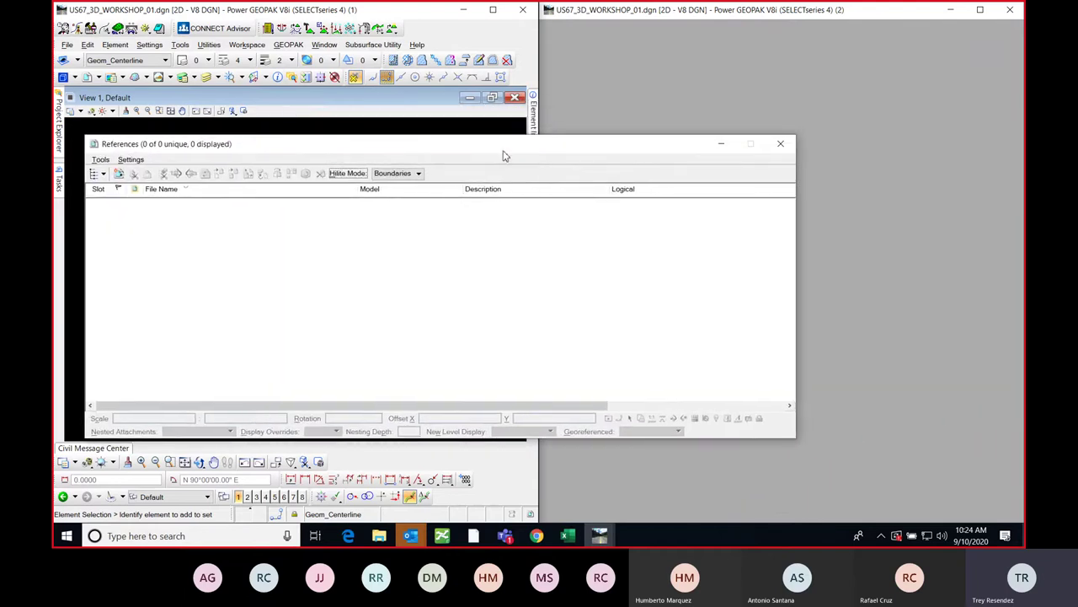
{"action": "left_click", "coordinate": [780, 144]}
- Open the References dialog and dock it in the empty second application window
{"action": "left_click", "coordinate": [115, 45]}
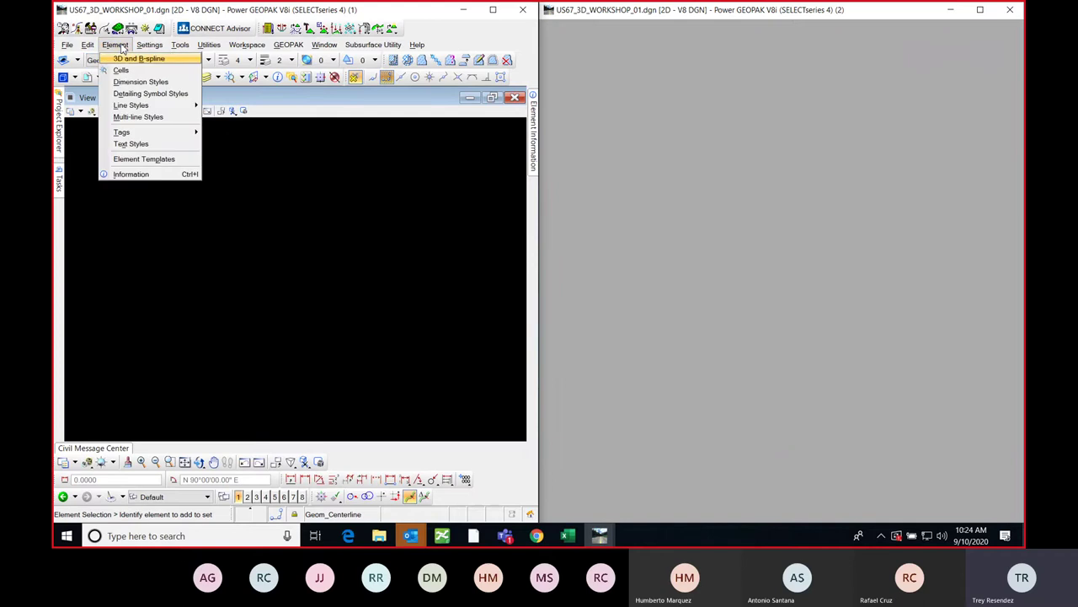
{"action": "left_click", "coordinate": [88, 45]}
{"action": "mouse_move", "coordinate": [68, 46]}
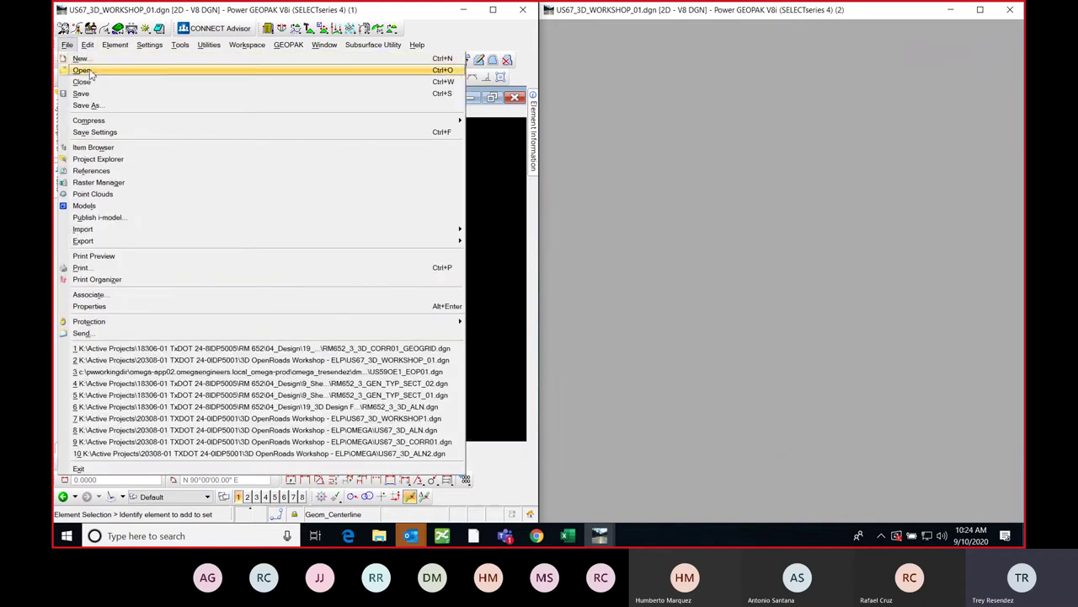
{"action": "left_click", "coordinate": [101, 173]}
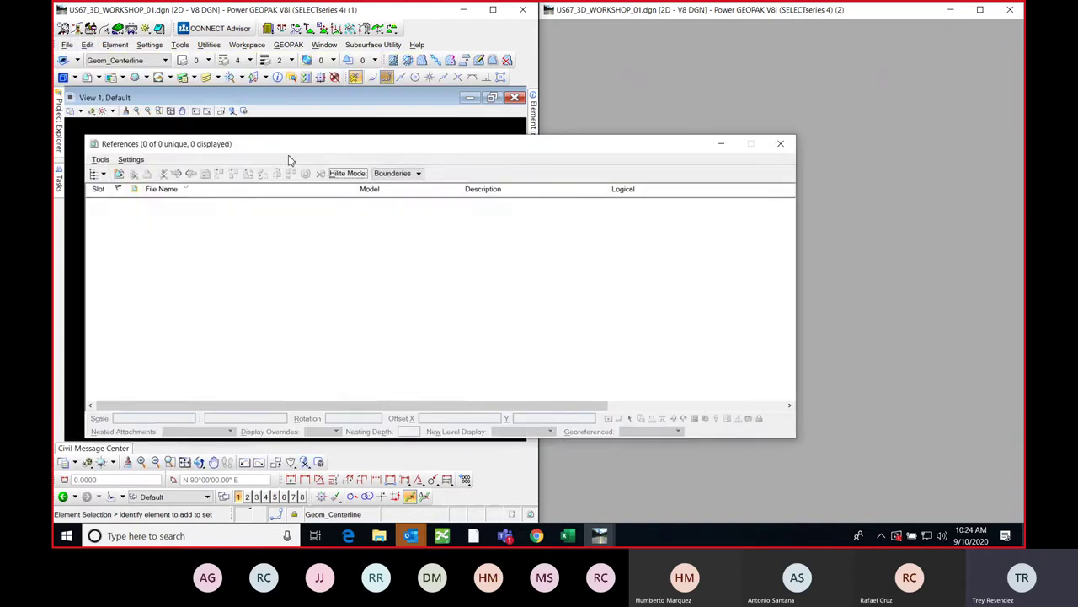
{"action": "left_click_drag", "start_coordinate": [289, 159], "coordinate": [320, 158]}
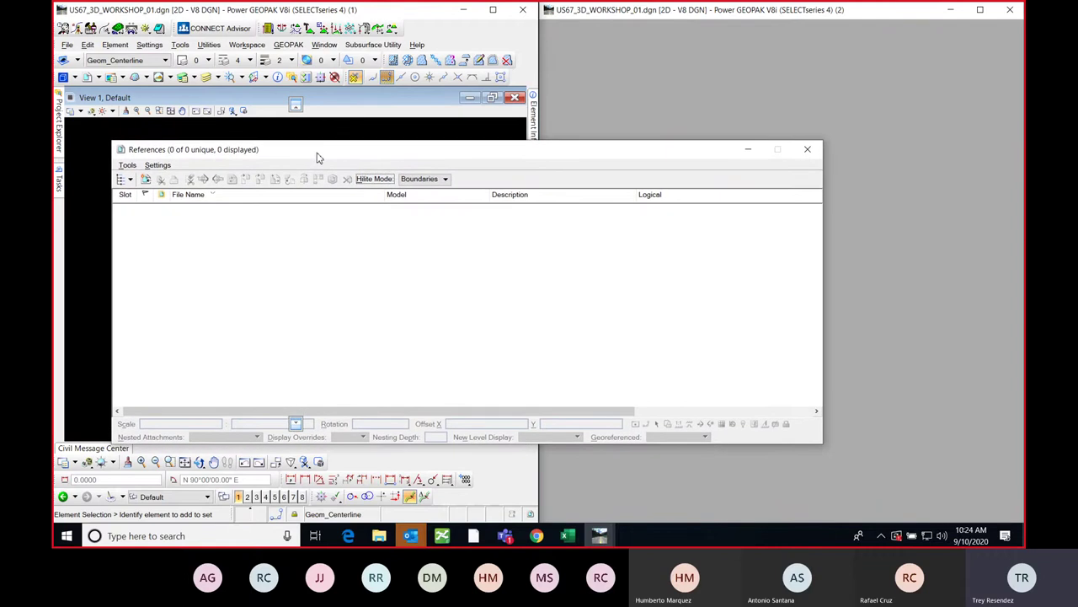
{"action": "left_click_drag", "start_coordinate": [398, 156], "coordinate": [784, 48]}
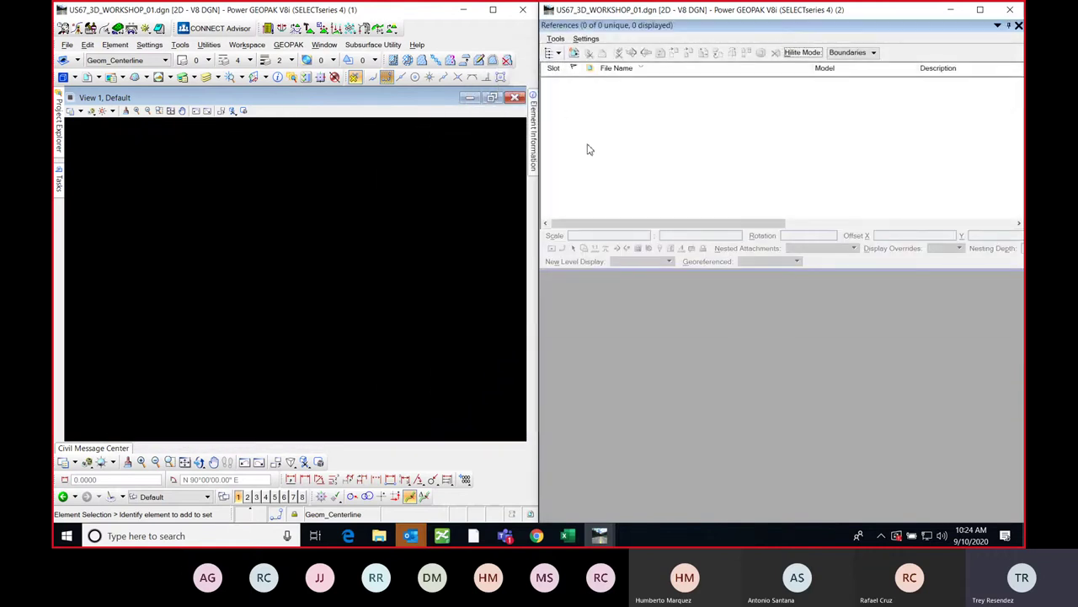
- Open the Level Manager and dock it above References in the second application window
{"action": "left_click", "coordinate": [182, 78]}
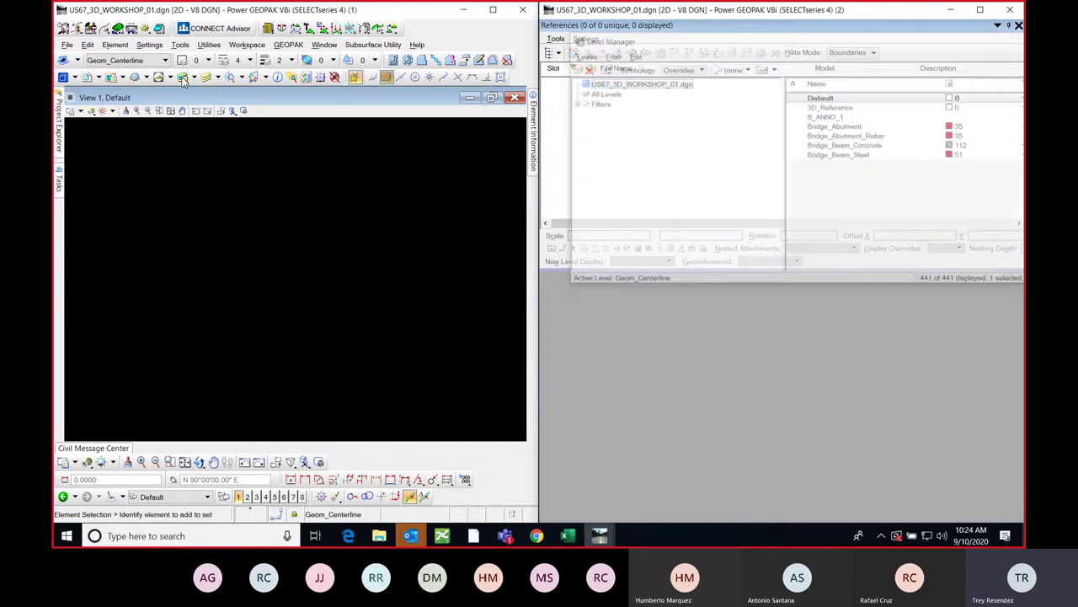
{"action": "left_click_drag", "start_coordinate": [335, 99], "coordinate": [484, 117]}
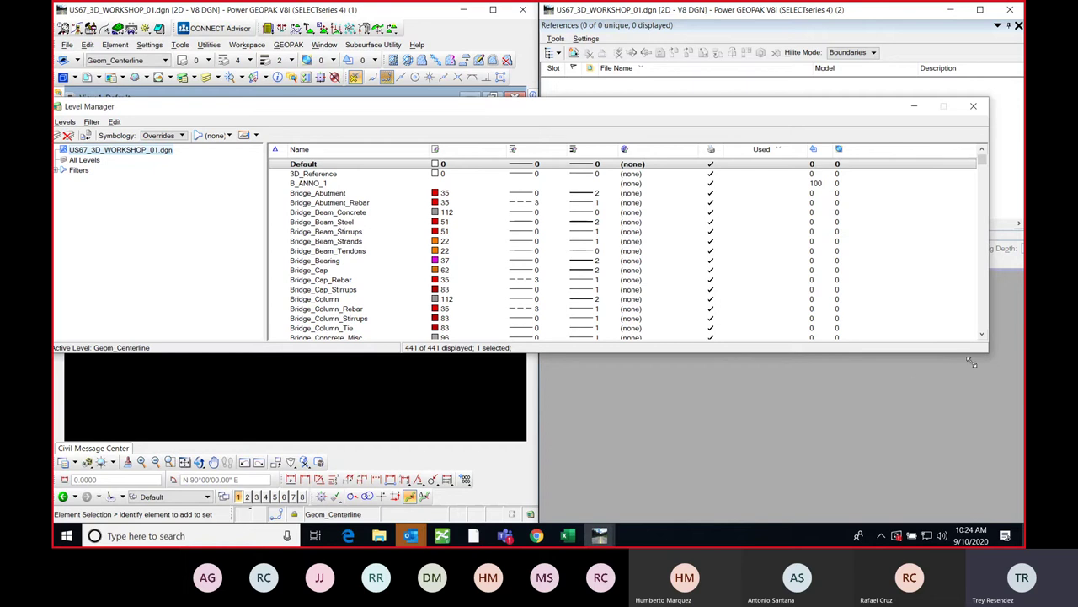
{"action": "left_click_drag", "start_coordinate": [988, 352], "coordinate": [994, 356]}
{"action": "left_click_drag", "start_coordinate": [445, 98], "coordinate": [785, 130]}
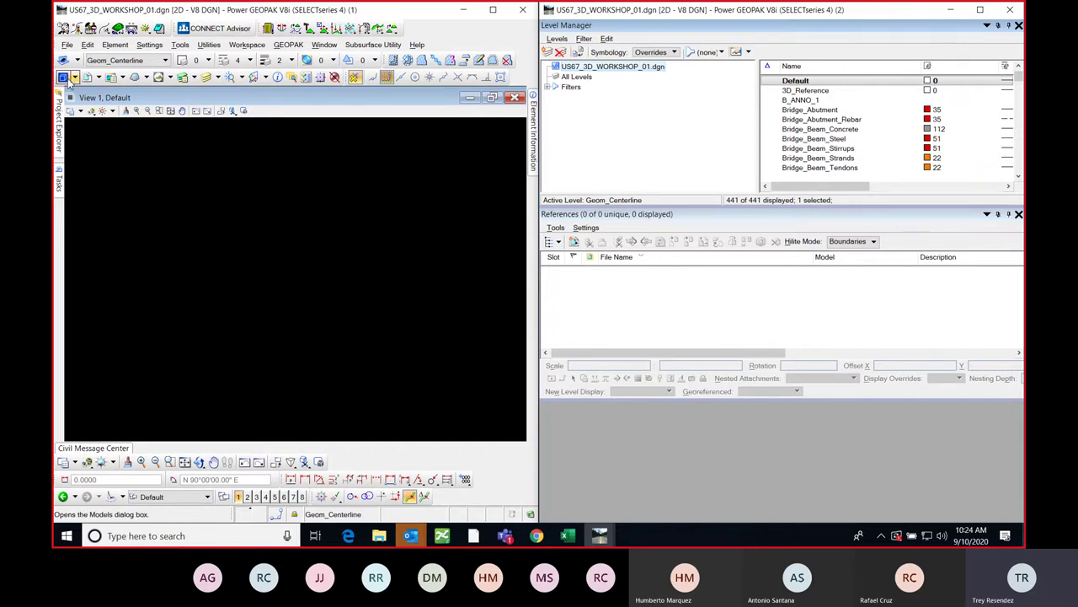
- Open the Models dialog and dock it beneath References in the second application window
{"action": "left_click", "coordinate": [113, 47]}
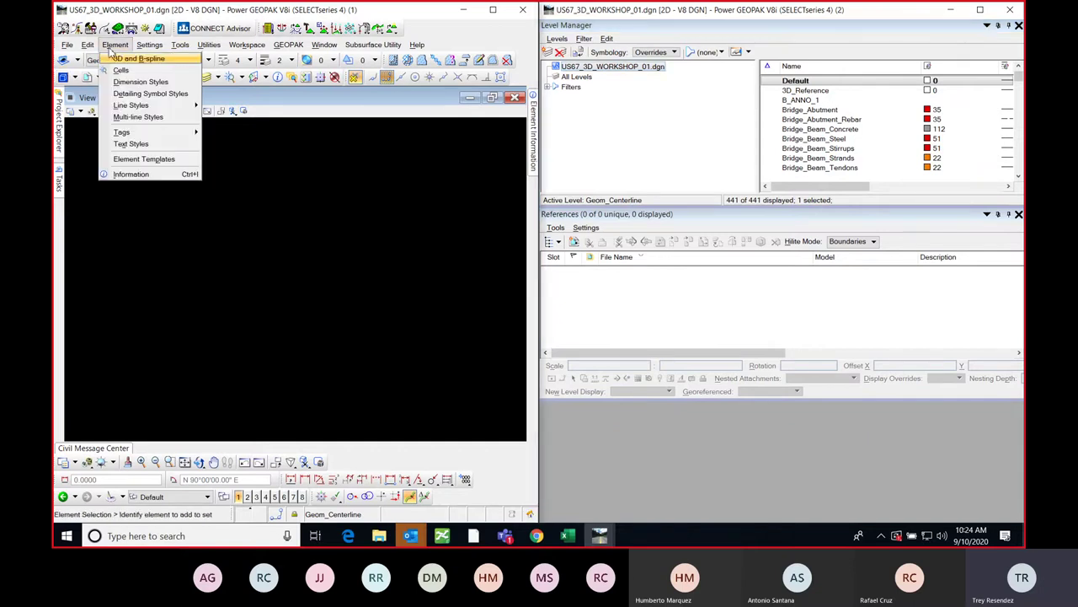
{"action": "mouse_move", "coordinate": [72, 48]}
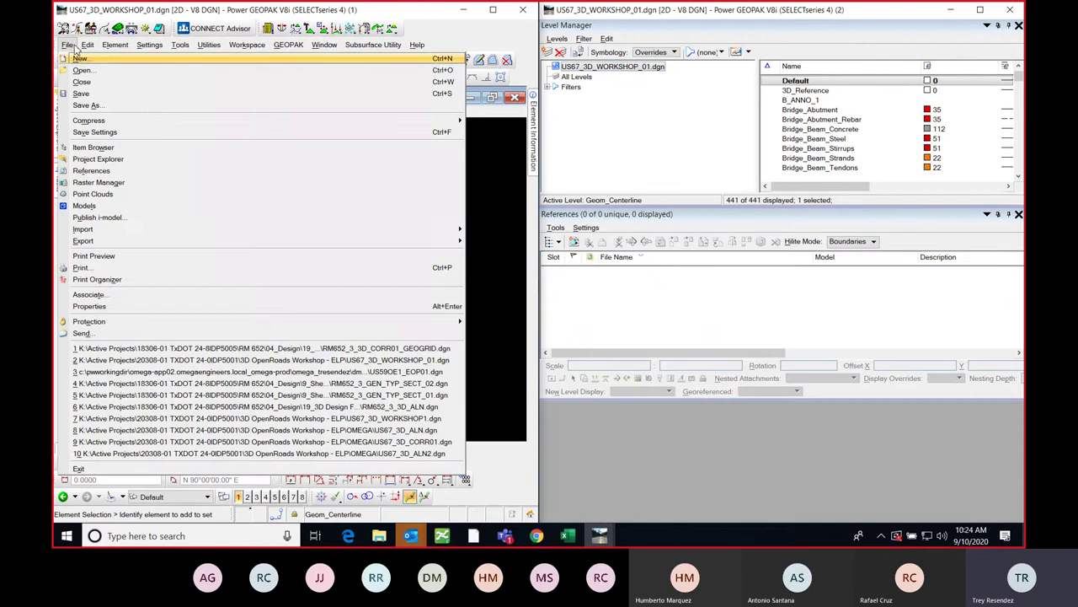
{"action": "left_click", "coordinate": [104, 208]}
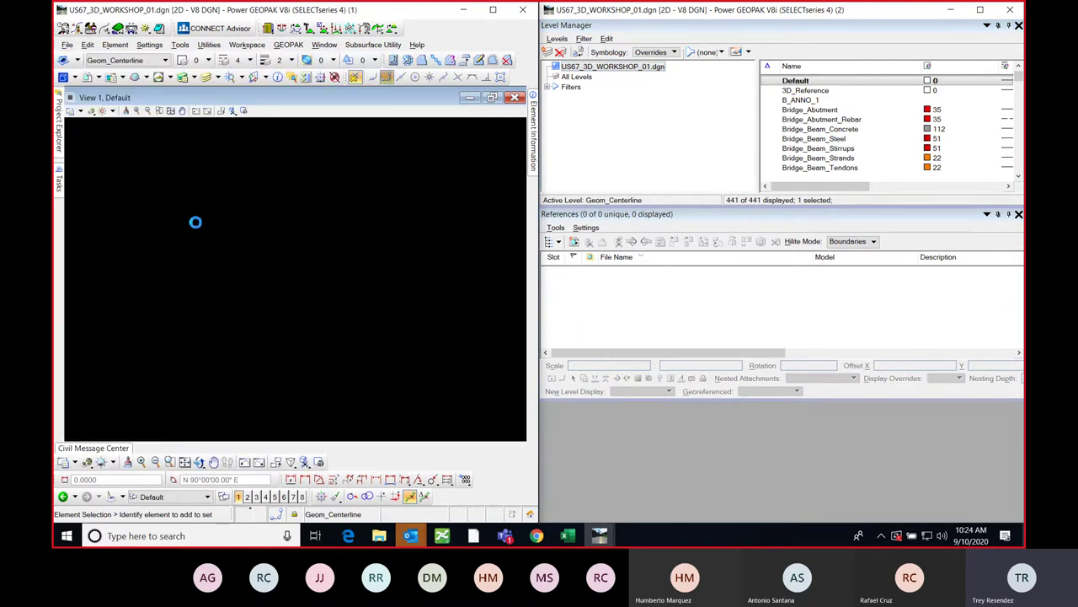
{"action": "mouse_move", "coordinate": [769, 274]}
{"action": "left_mouse_down"}
{"action": "mouse_move", "coordinate": [655, 323]}
{"action": "mouse_move", "coordinate": [746, 338]}
{"action": "mouse_move", "coordinate": [784, 327]}
{"action": "left_mouse_up"}
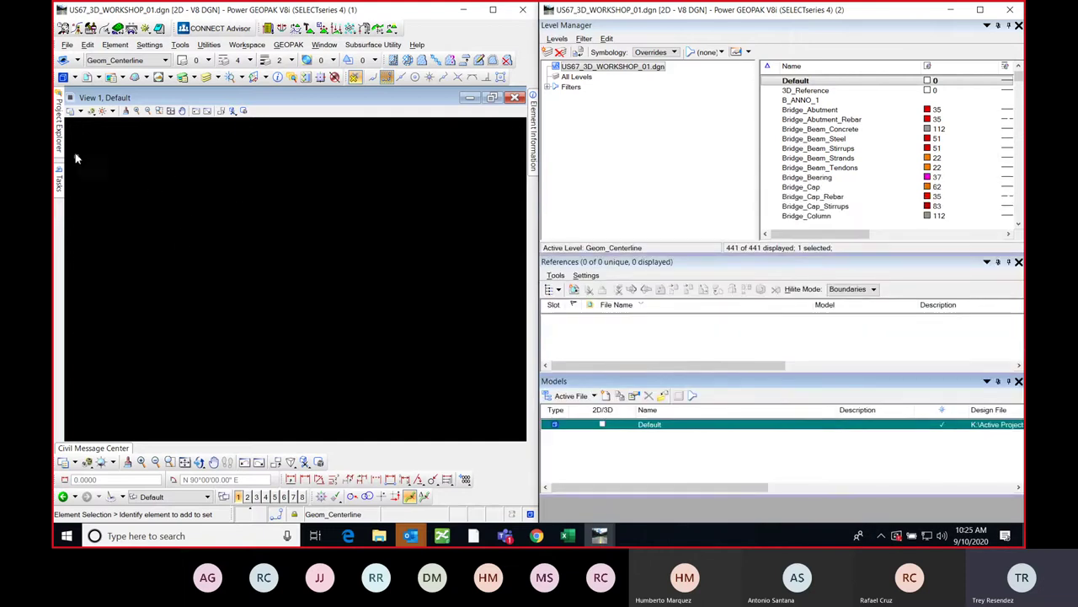
{"action": "left_click", "coordinate": [59, 126]}
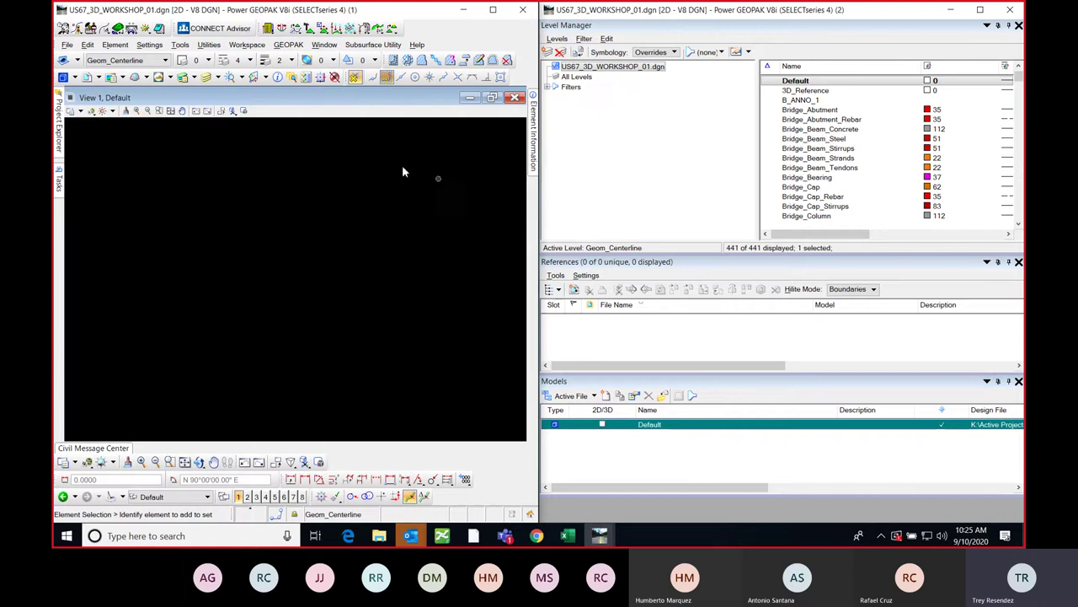
- Open Level Display for View 1, maximize the second application window and pull Level Display out of its docked place
{"action": "left_click", "coordinate": [207, 78]}
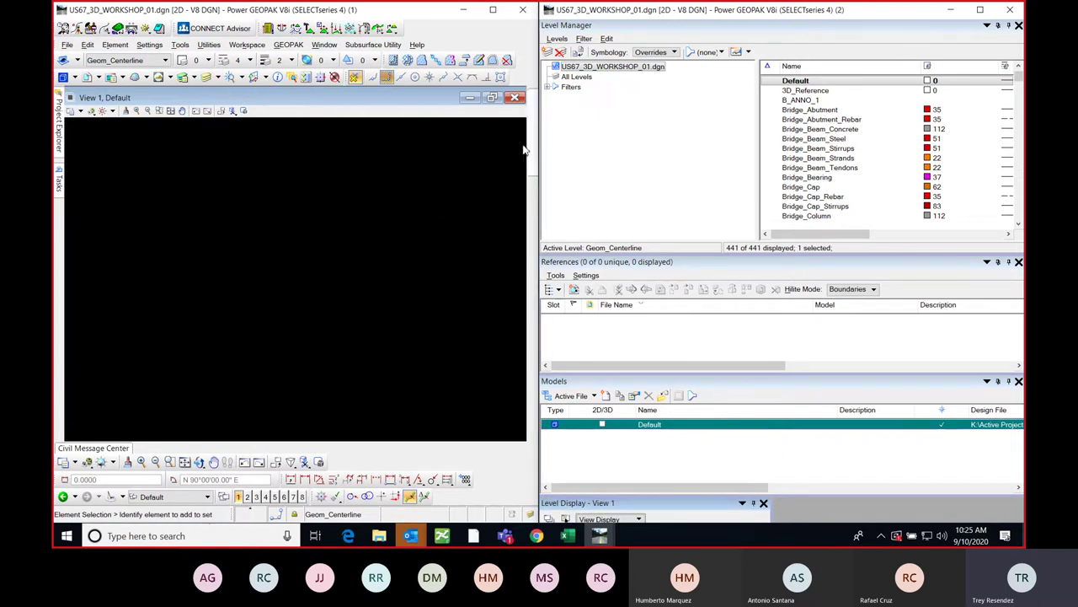
{"action": "left_click", "coordinate": [209, 79]}
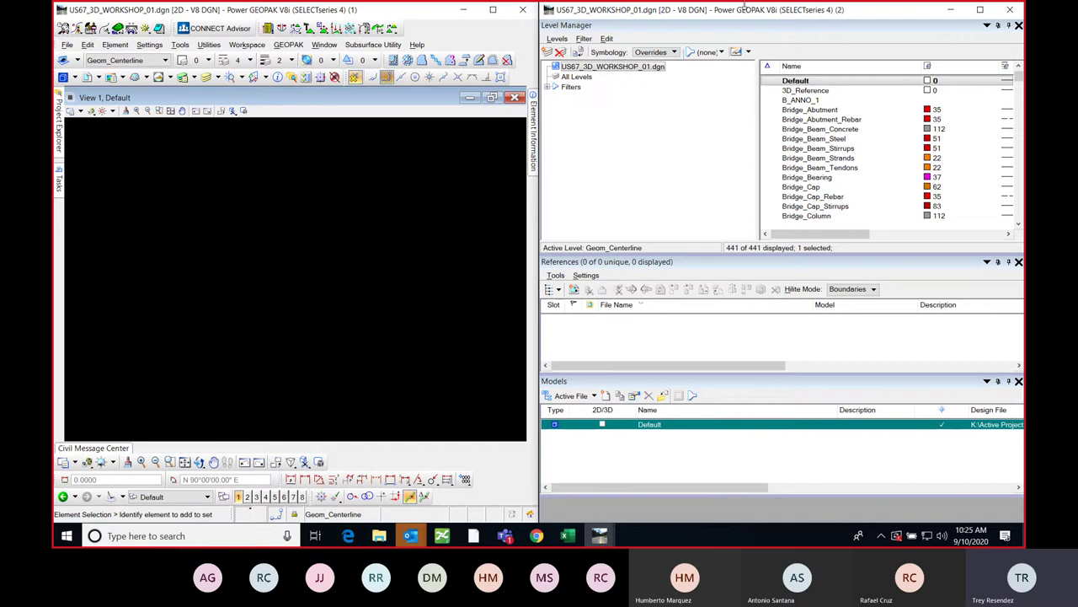
{"action": "left_click", "coordinate": [205, 77]}
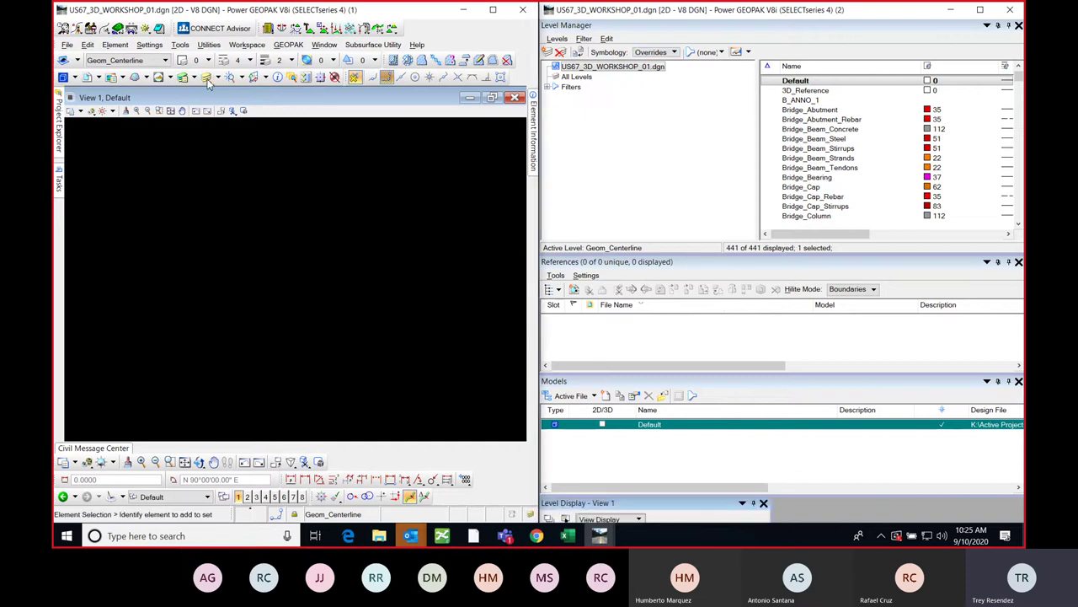
{"action": "left_click_drag", "start_coordinate": [669, 17], "coordinate": [686, 20]}
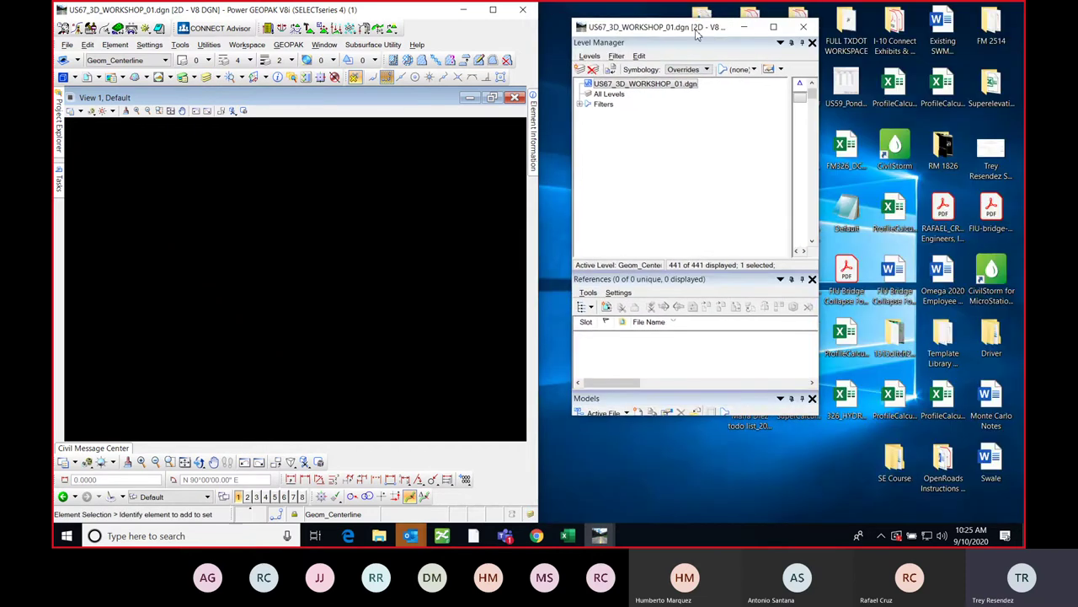
{"action": "left_click", "coordinate": [776, 32]}
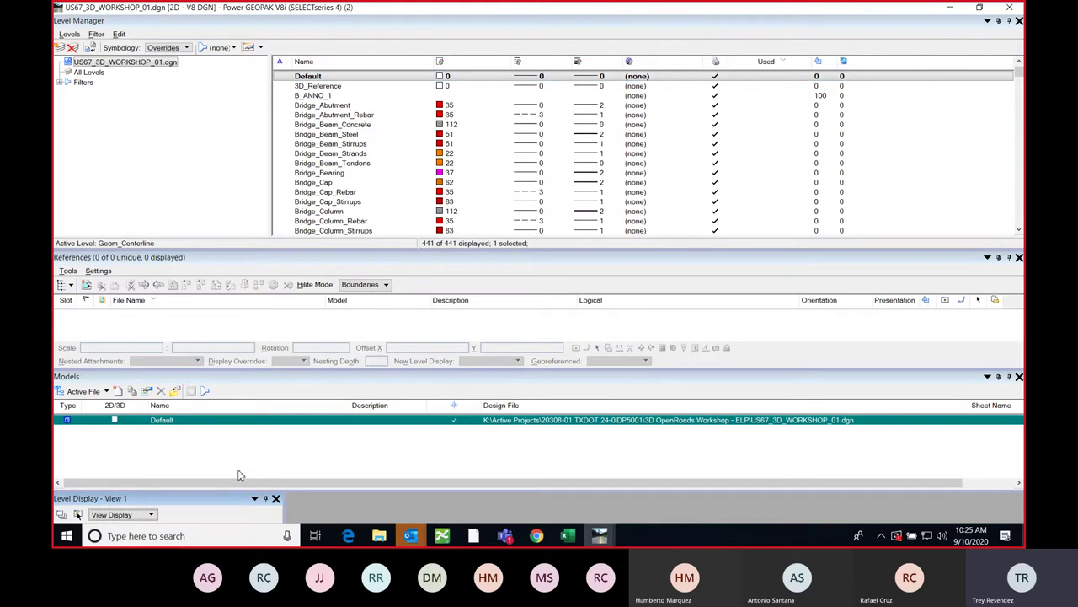
{"action": "left_click_drag", "start_coordinate": [229, 495], "coordinate": [547, 260]}
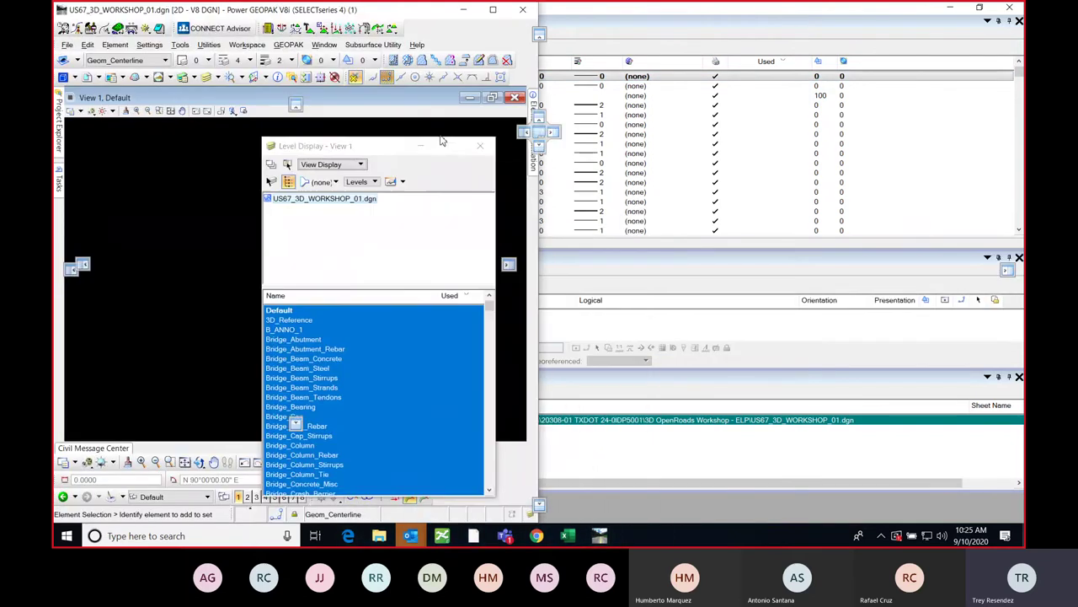
- Return the second application window to half of the screen and dock Level Display as a tab together with References
{"action": "left_click", "coordinate": [780, 19]}
{"action": "double_click", "coordinate": [778, 12]}
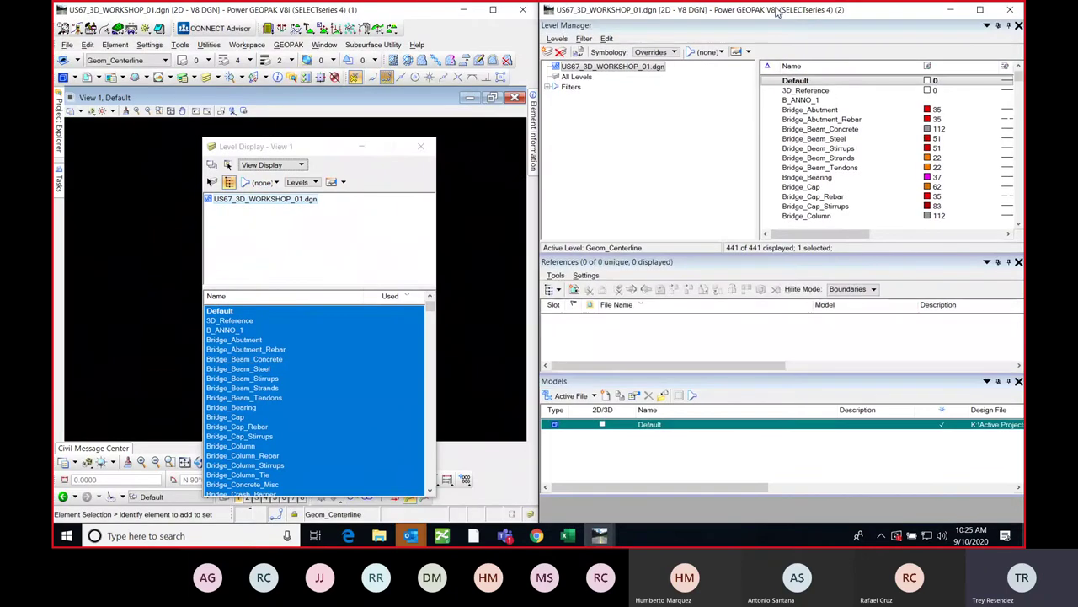
{"action": "left_click_drag", "start_coordinate": [373, 150], "coordinate": [556, 276]}
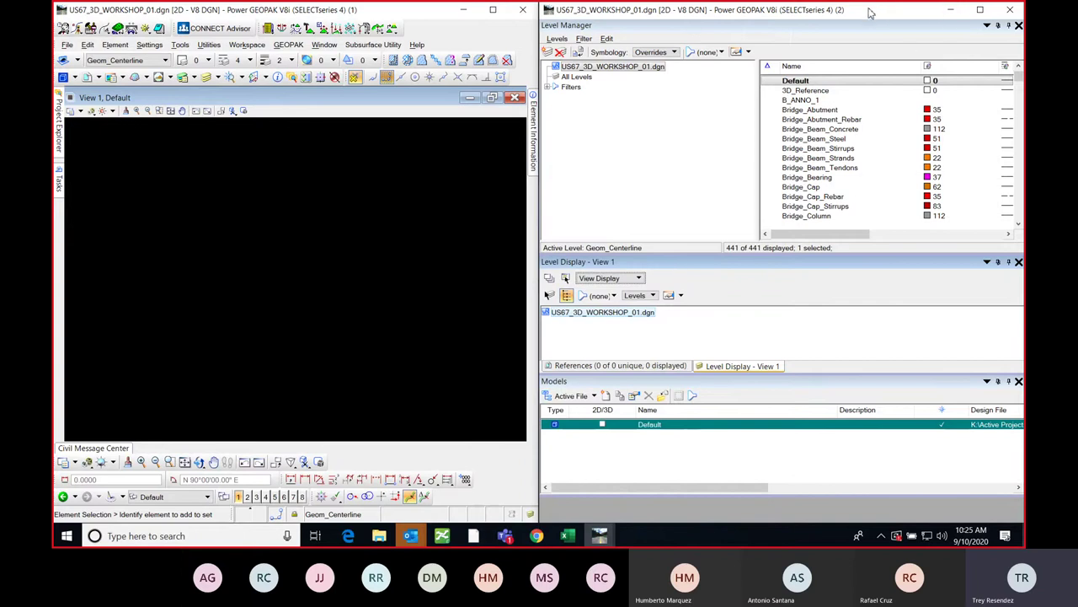
- Maximize the second application window, then undock Level Display from the References group and close it
{"action": "left_click_drag", "start_coordinate": [878, 12], "coordinate": [450, 61]}
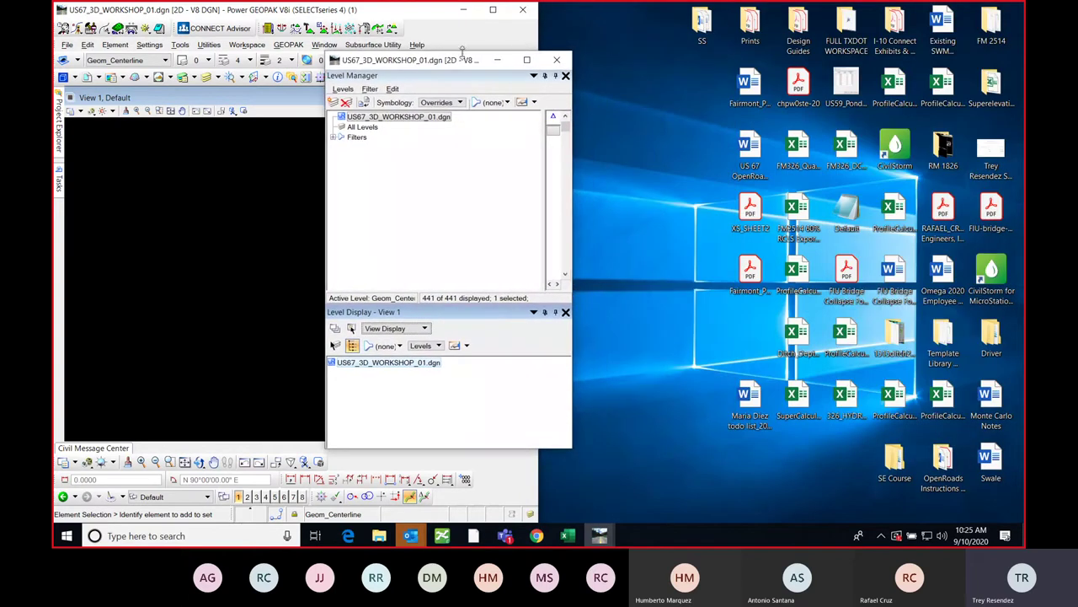
{"action": "left_click", "coordinate": [528, 57]}
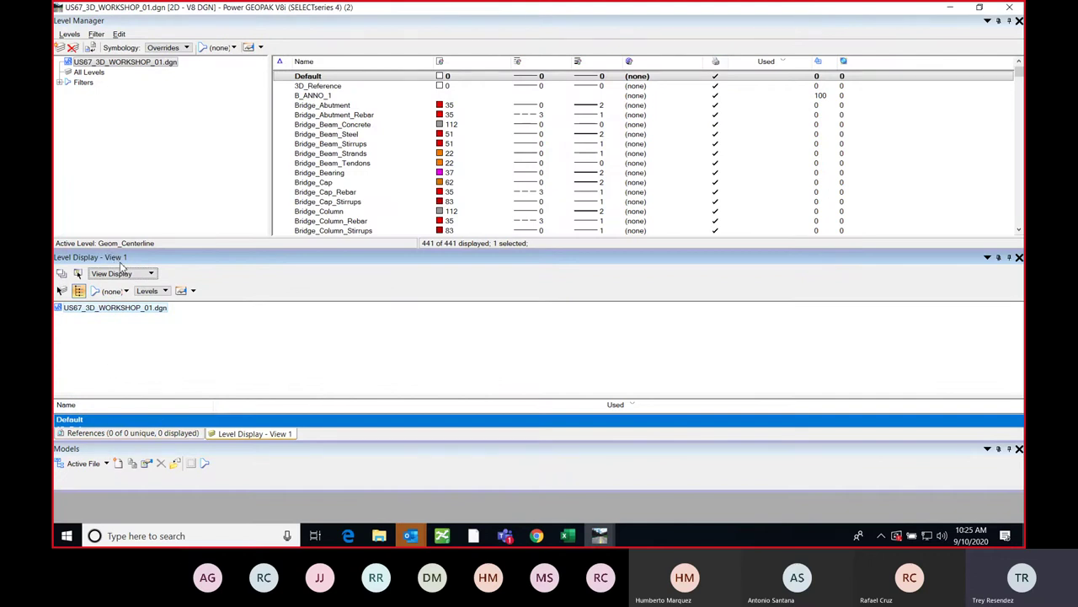
{"action": "left_click_drag", "start_coordinate": [119, 262], "coordinate": [347, 168]}
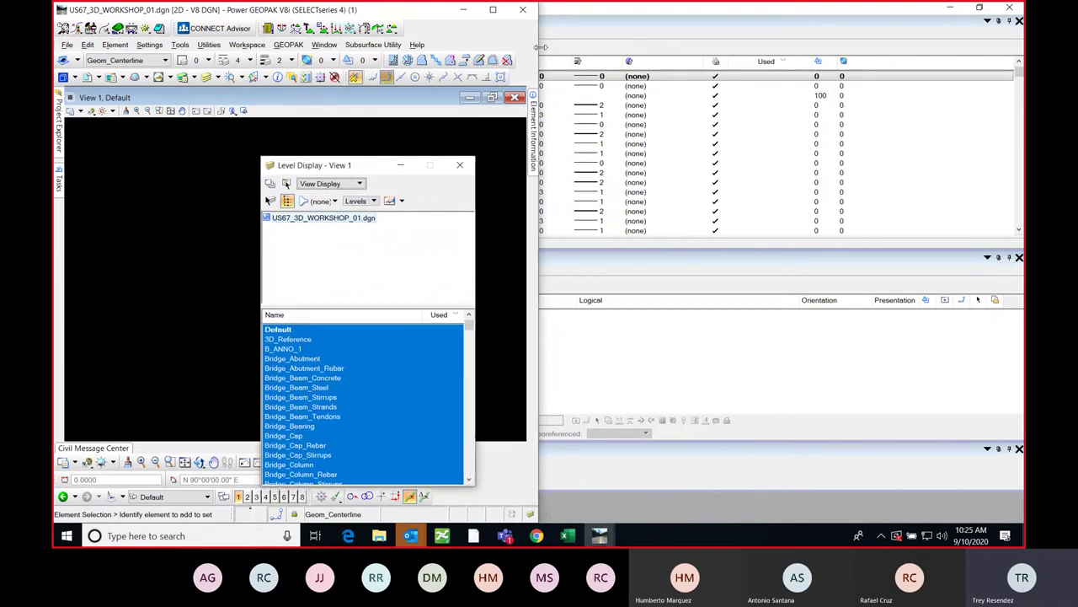
{"action": "left_click", "coordinate": [460, 164]}
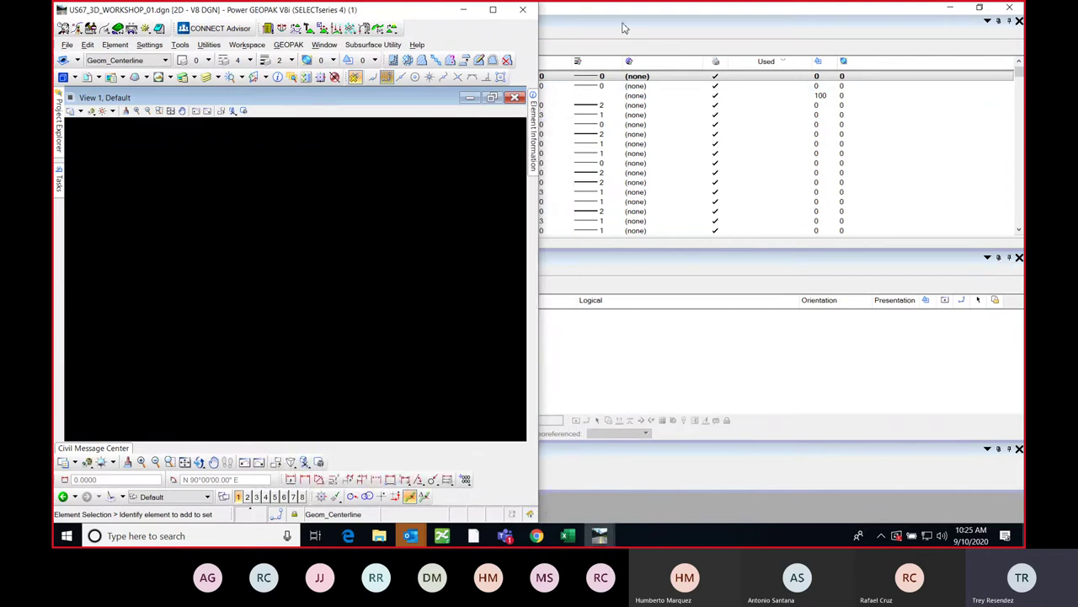
- Minimize the second application window and pin Element Information open beside View 1 in the main window
{"action": "left_click", "coordinate": [766, 15]}
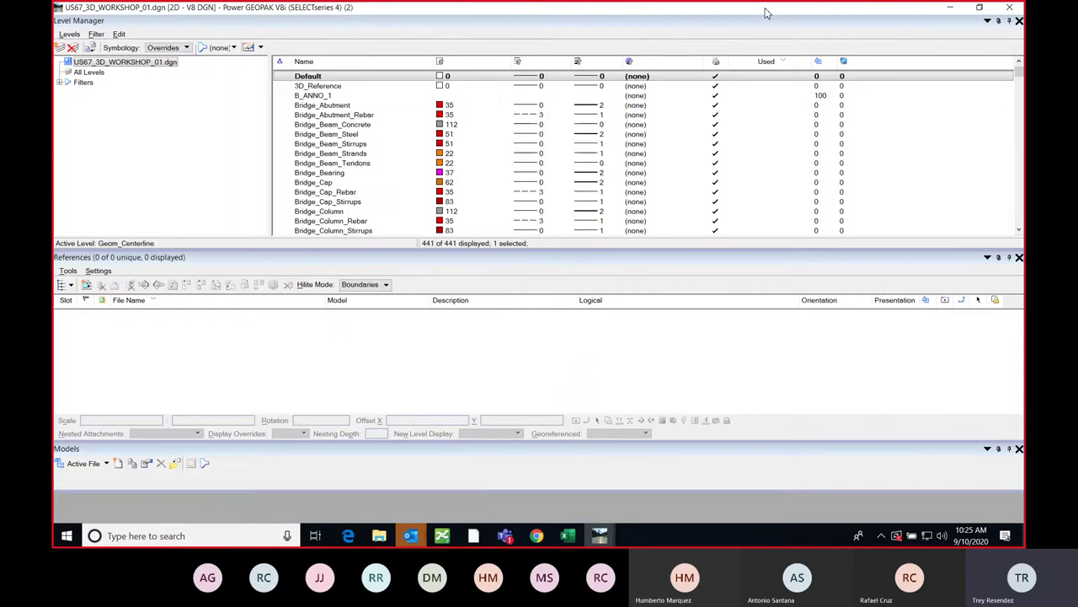
{"action": "left_click", "coordinate": [950, 6]}
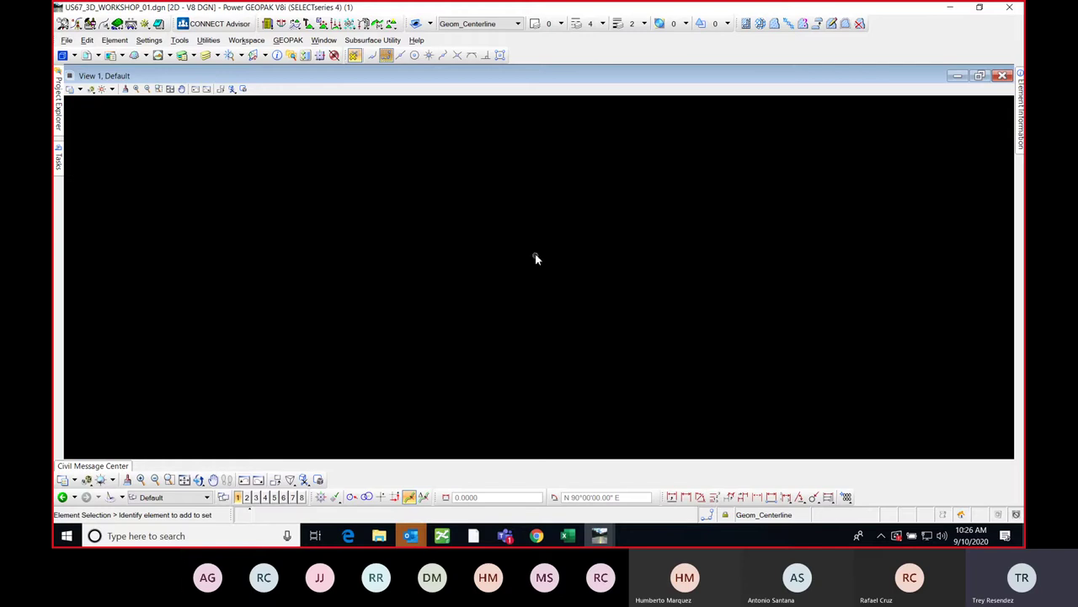
{"action": "mouse_move", "coordinate": [1015, 122]}
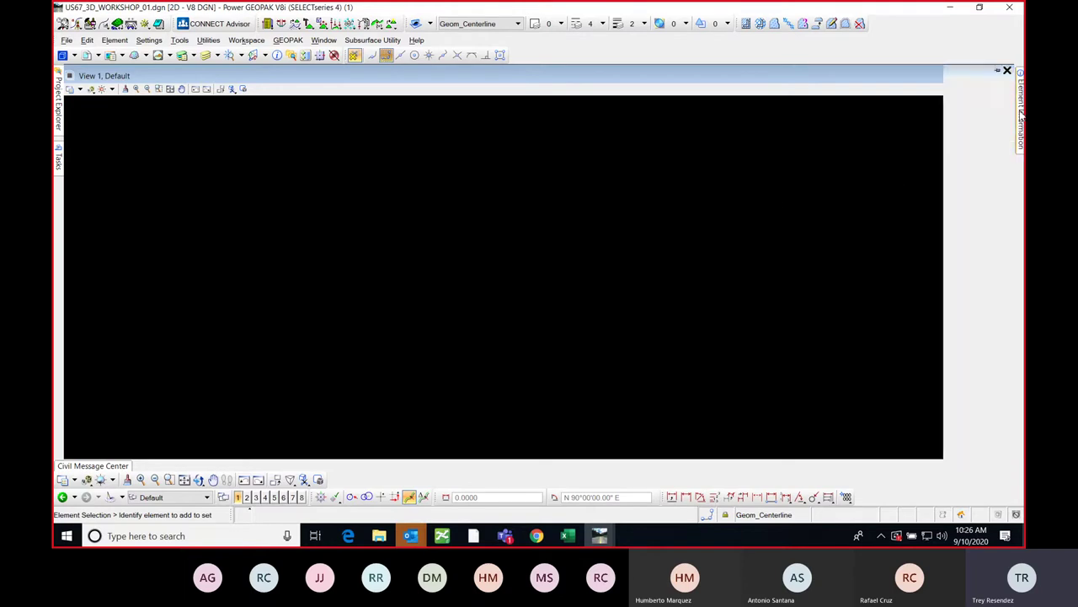
{"action": "left_click", "coordinate": [1000, 70]}
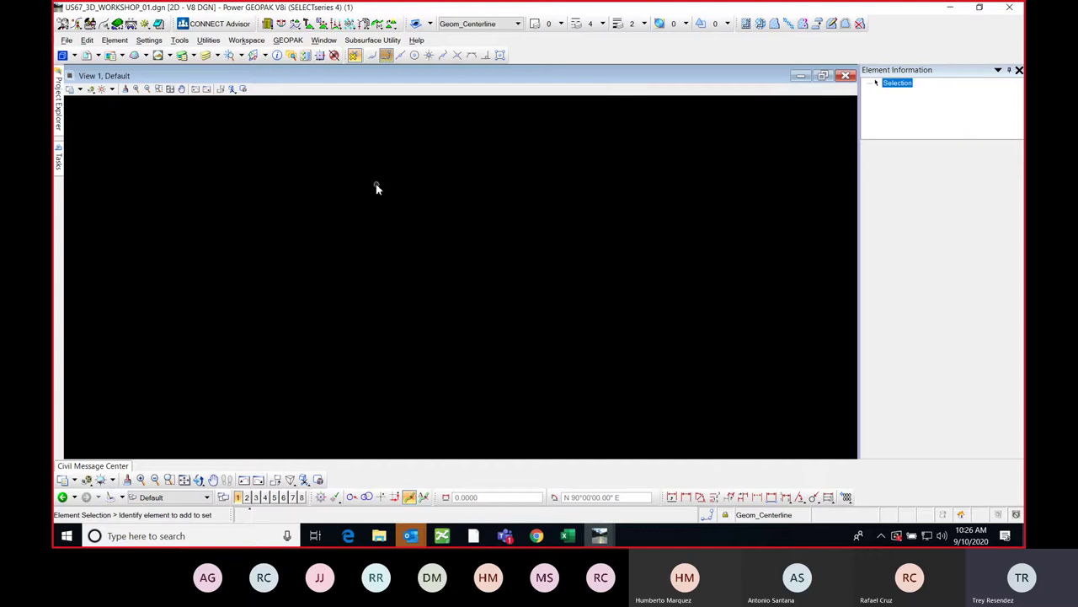
- Try to bring up the Element Selection tool settings, and collapse the pinned Element Information dialog to auto-hide
{"action": "left_click", "coordinate": [324, 41]}
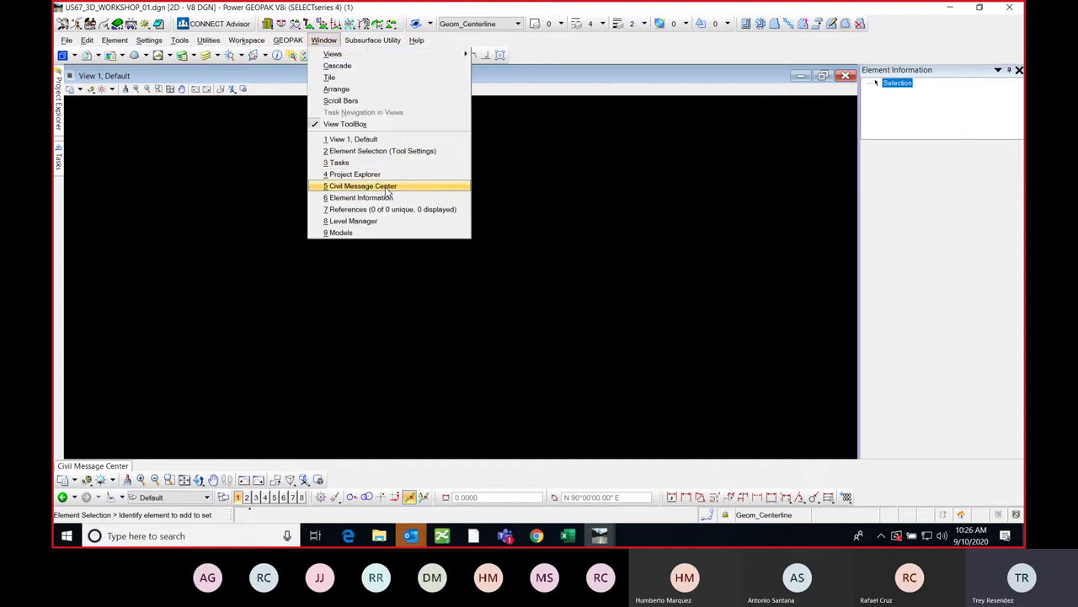
{"action": "left_click", "coordinate": [385, 151]}
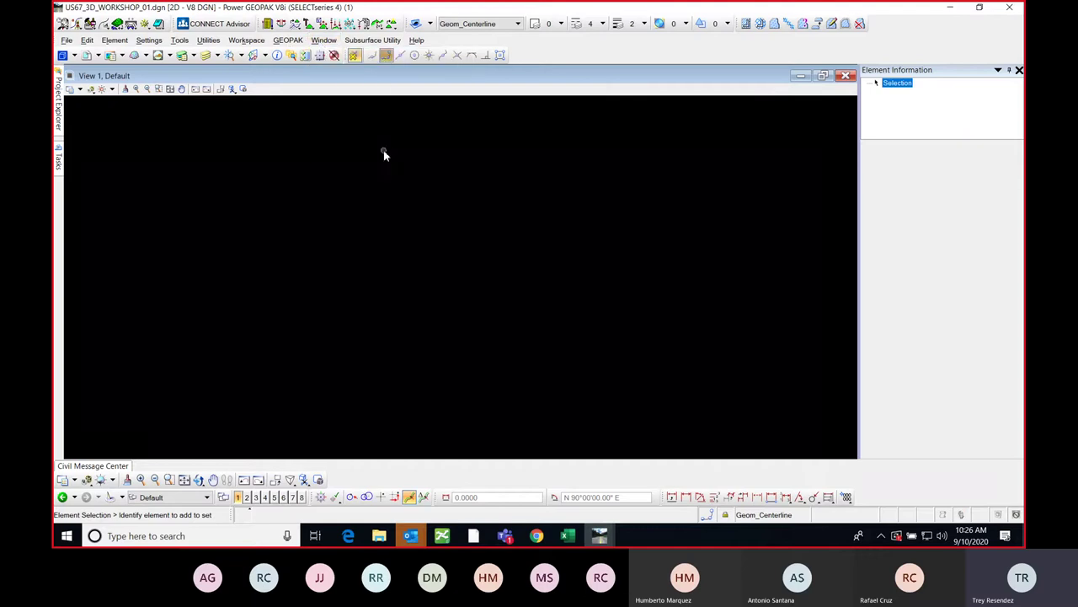
{"action": "left_click_drag", "start_coordinate": [383, 150], "coordinate": [411, 201]}
{"action": "left_click", "coordinate": [1010, 70]}
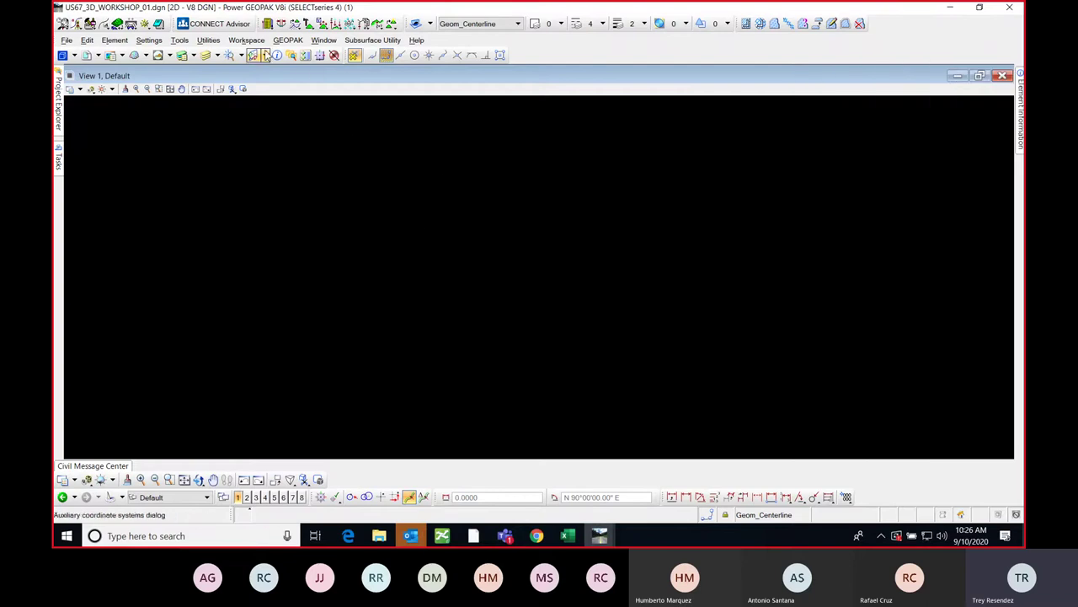
- Review the Operation option Open Two Application Windows and the Input option for the ESC key in Preferences, then cancel the dialog
{"action": "left_click", "coordinate": [248, 41]}
{"action": "left_click", "coordinate": [255, 54]}
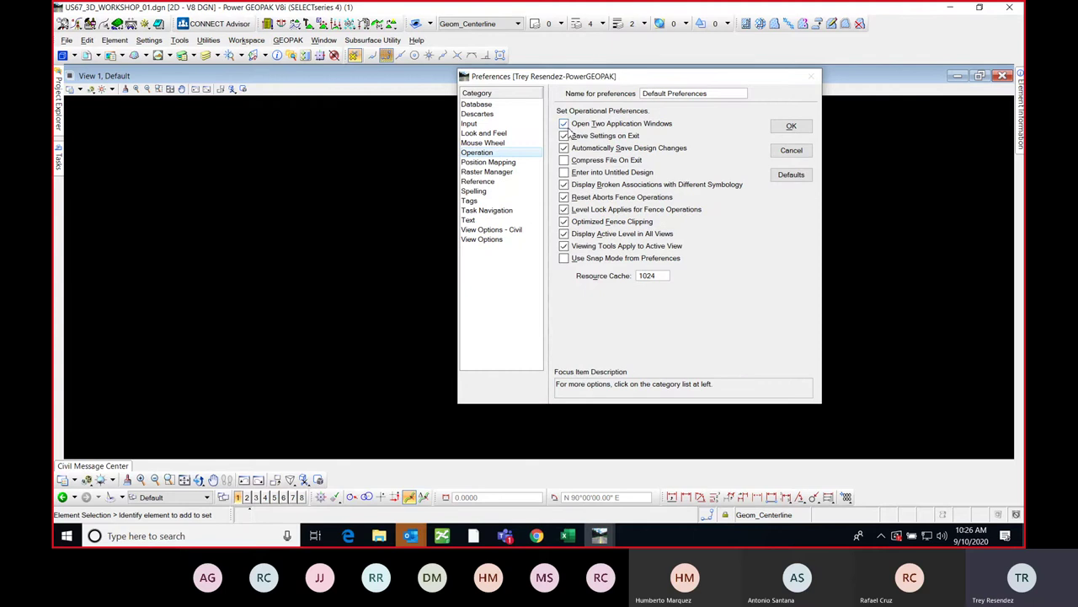
{"action": "left_click", "coordinate": [564, 123]}
{"action": "left_click", "coordinate": [481, 123]}
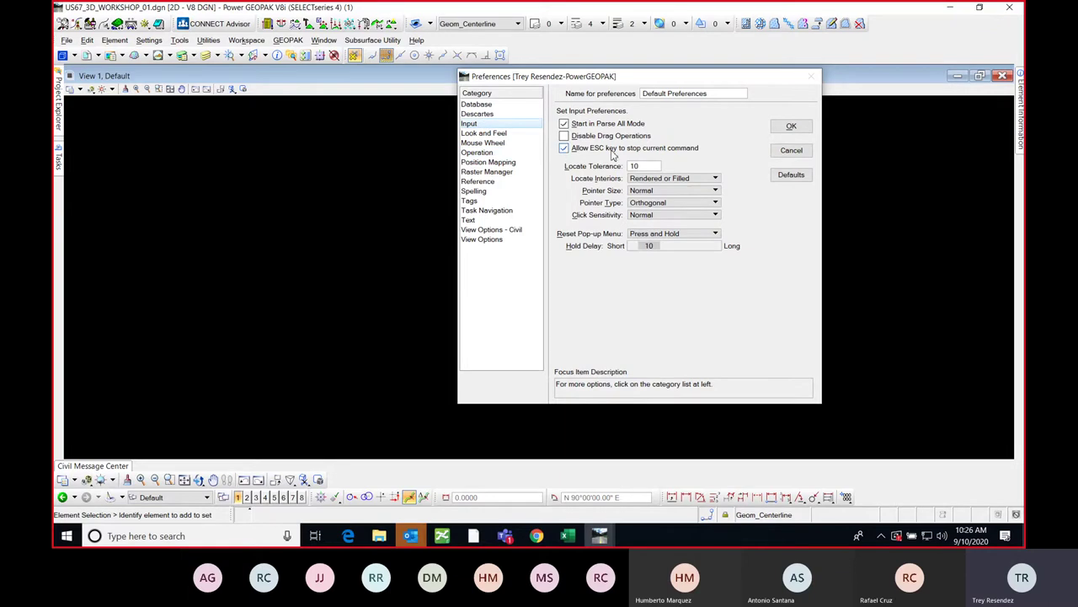
{"action": "left_click_drag", "start_coordinate": [634, 87], "coordinate": [697, 96]}
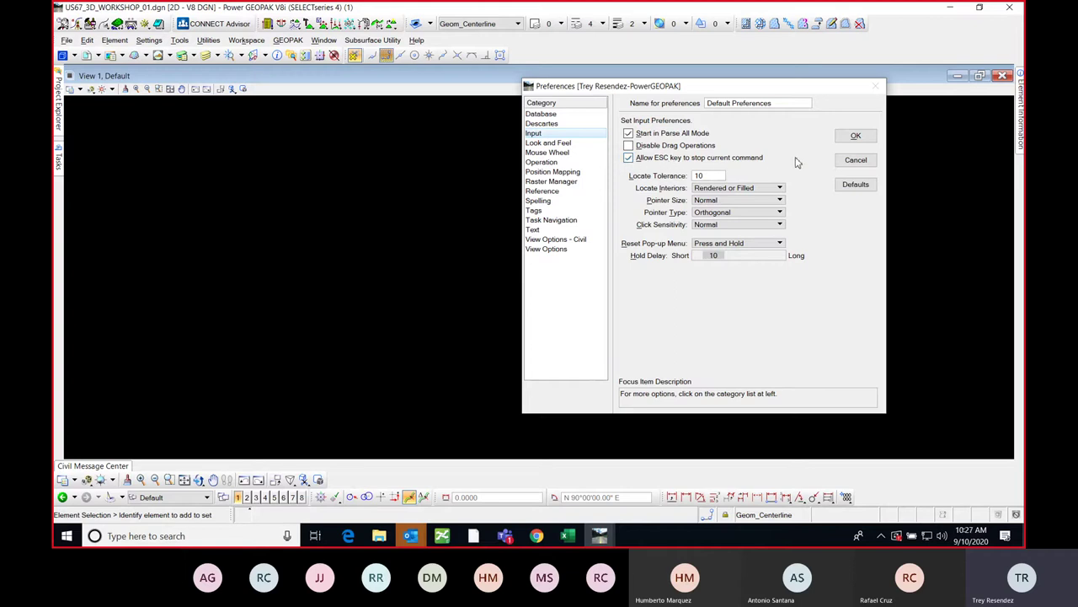
{"action": "left_click", "coordinate": [840, 166]}
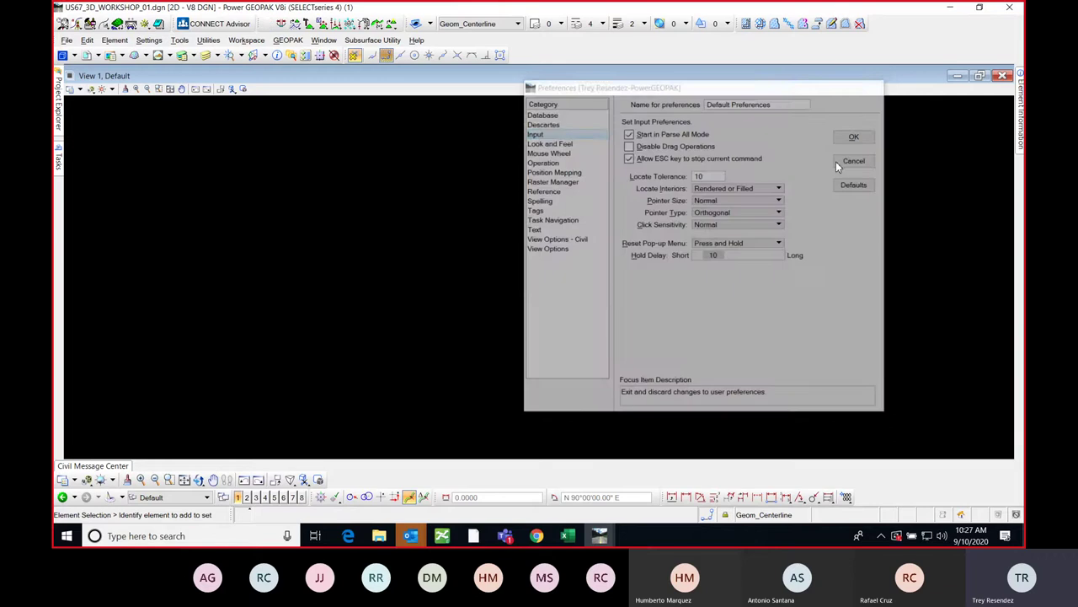
- Keep Tasks pinned open and draw a diagonal Horizontal Geometry line between two points in View 1, rising to the upper right
{"action": "mouse_move", "coordinate": [64, 150]}
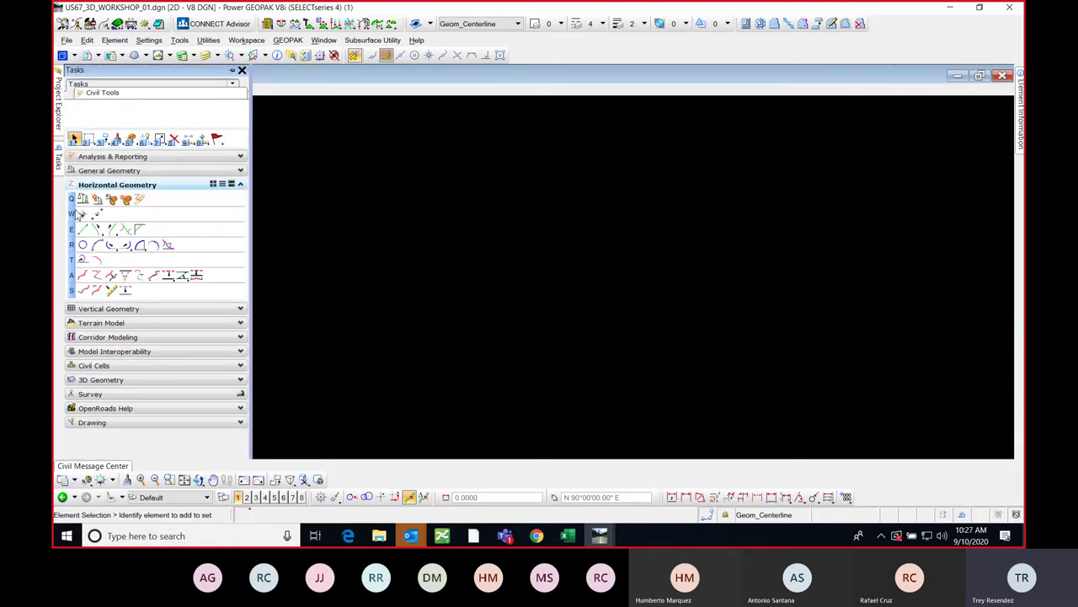
{"action": "left_click", "coordinate": [233, 70]}
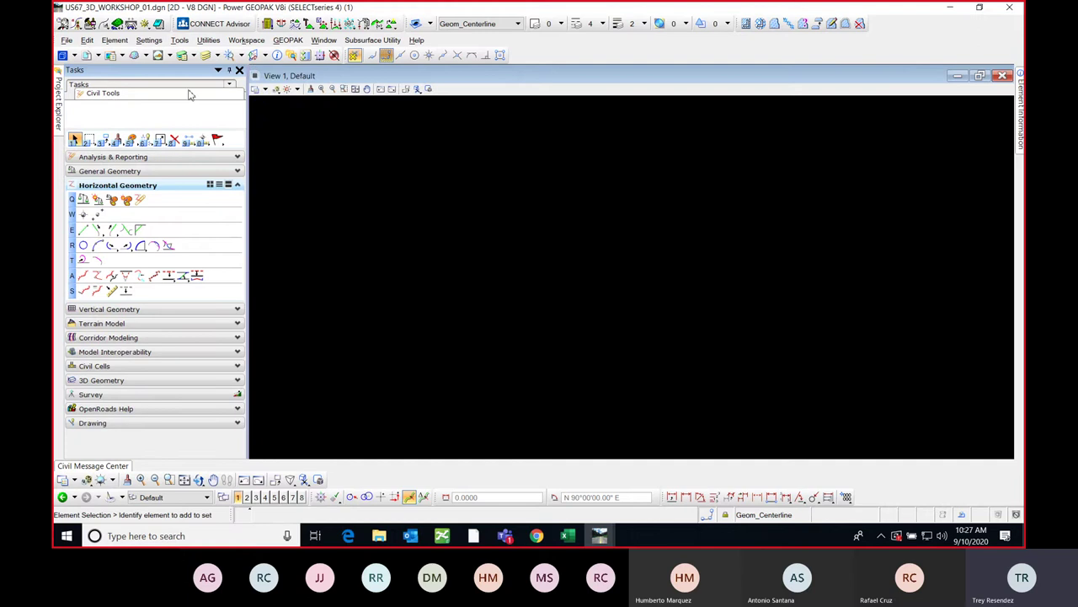
{"action": "left_click", "coordinate": [84, 229]}
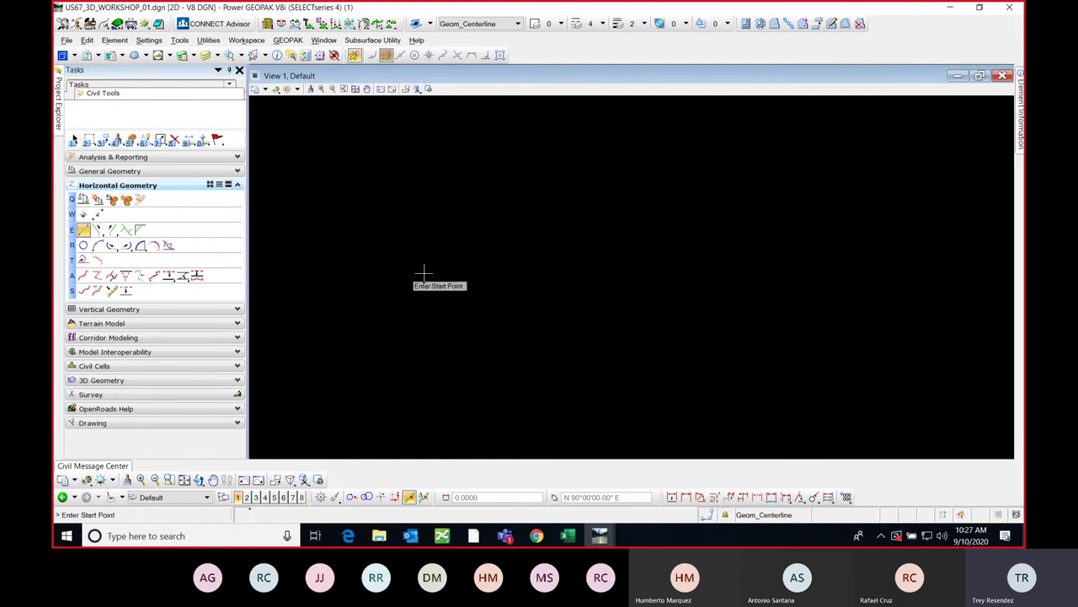
{"action": "left_click", "coordinate": [377, 306]}
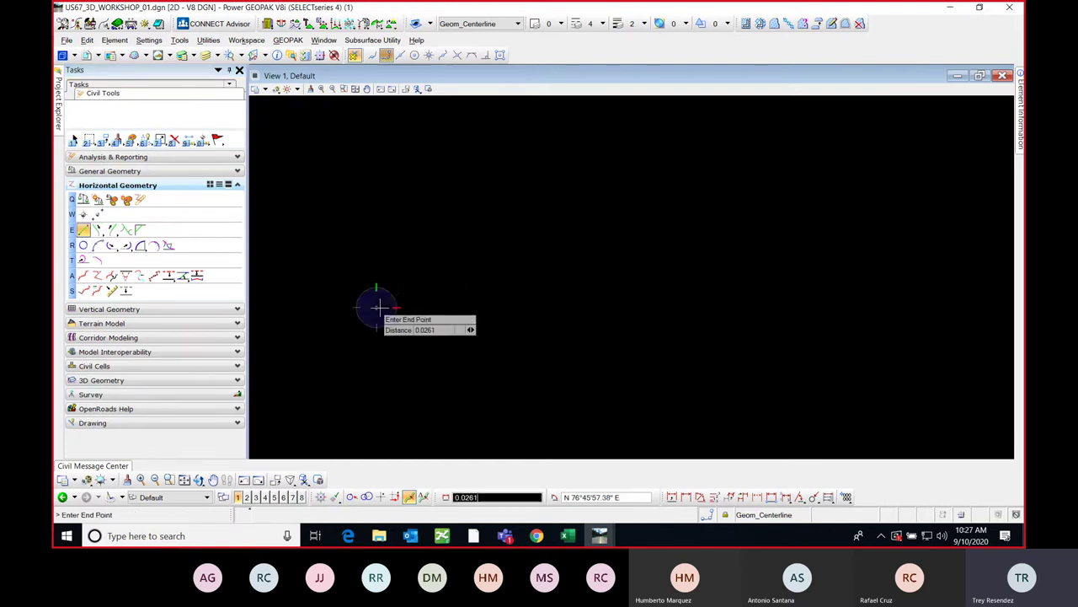
{"action": "left_click", "coordinate": [523, 214]}
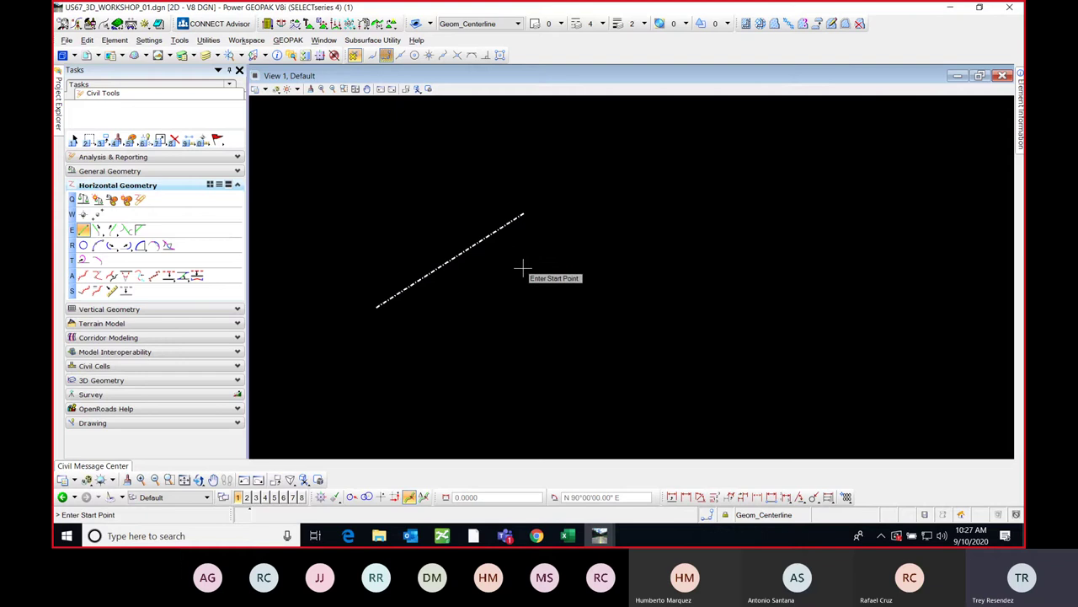
{"action": "right_click", "coordinate": [496, 226]}
- Draw a second, slightly shorter line below and roughly parallel to the first, then return to Element Selection
{"action": "left_click", "coordinate": [83, 229]}
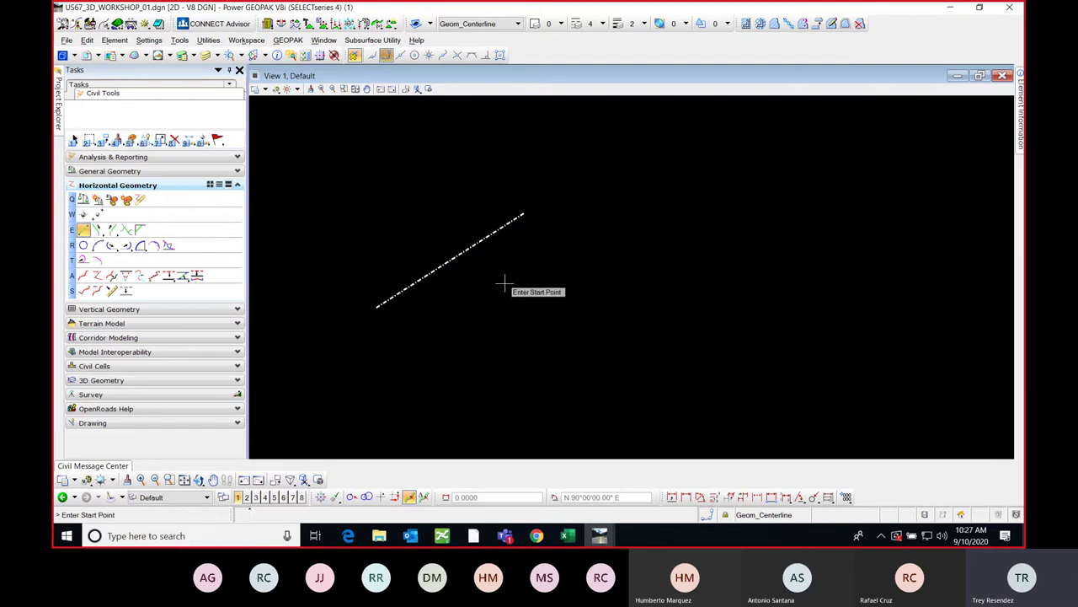
{"action": "left_click", "coordinate": [461, 313]}
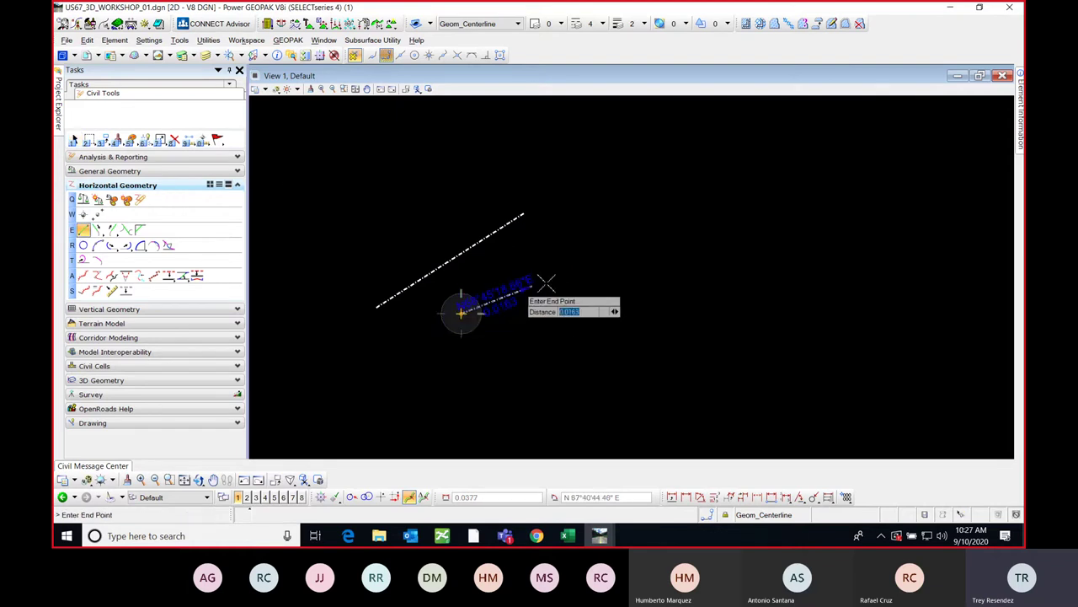
{"action": "left_click", "coordinate": [609, 246]}
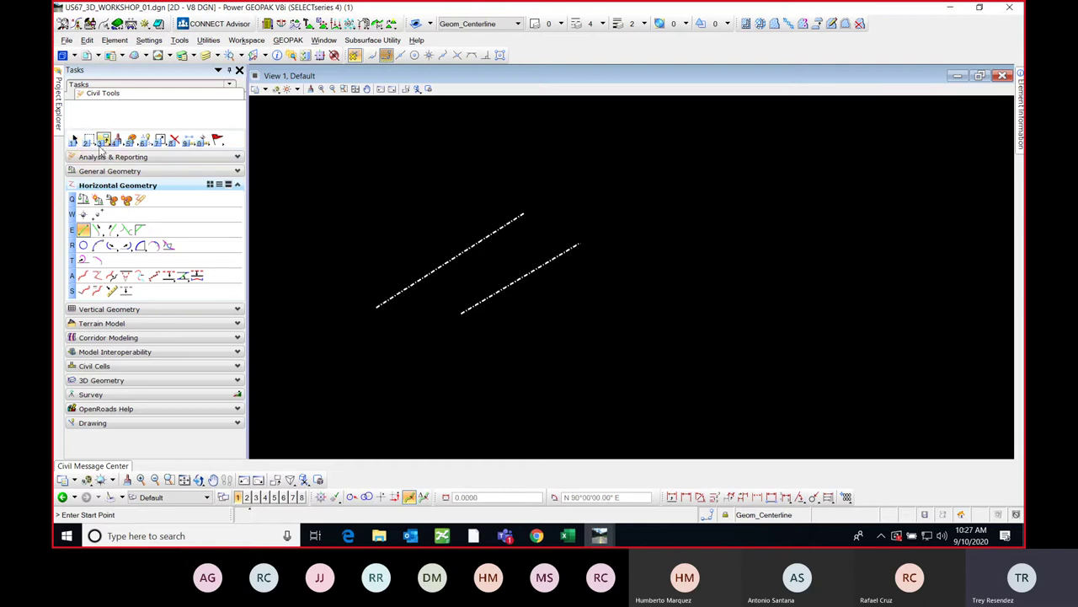
{"action": "left_click", "coordinate": [75, 139]}
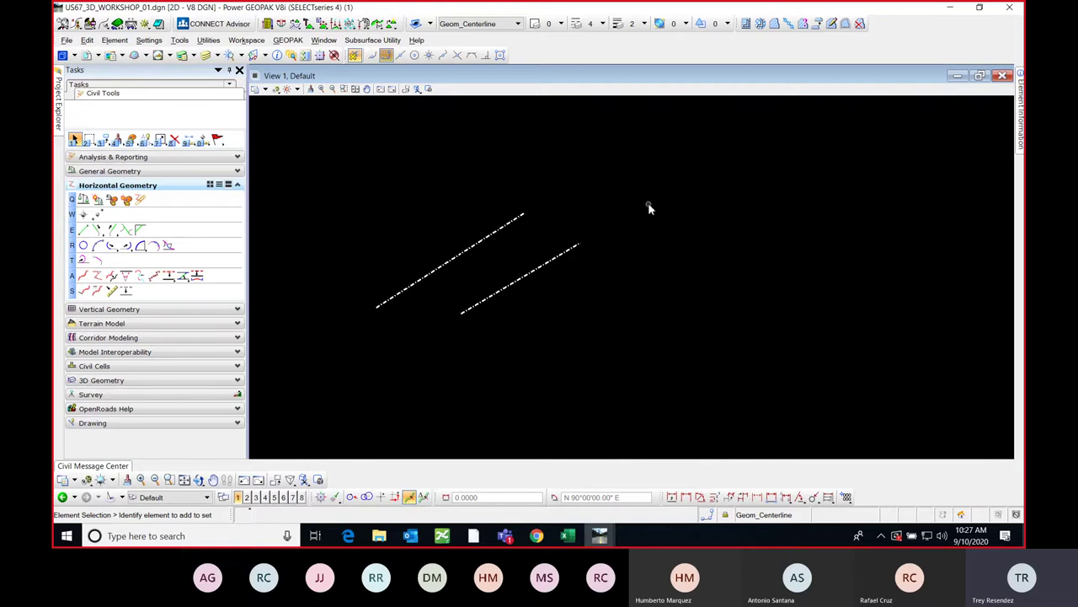
{"action": "left_click_drag", "start_coordinate": [659, 177], "coordinate": [553, 224]}
{"action": "left_click", "coordinate": [180, 40]}
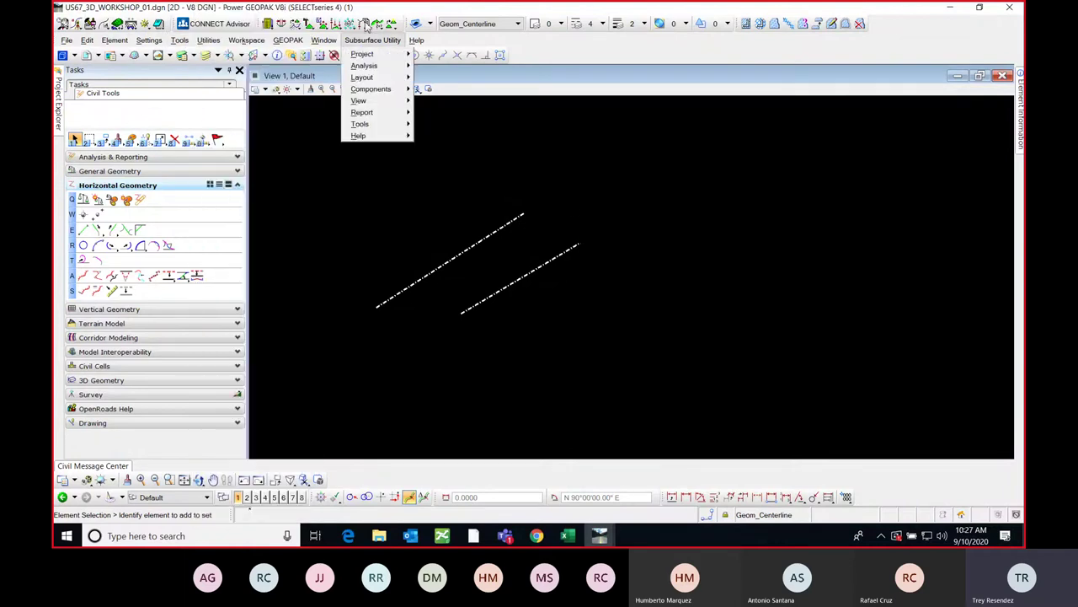
{"action": "left_click", "coordinate": [373, 13]}
- Open the View Options - Civil category in Preferences and bring its Manipulator Settings into view, keeping the drawn lines uncovered
{"action": "left_click", "coordinate": [255, 40]}
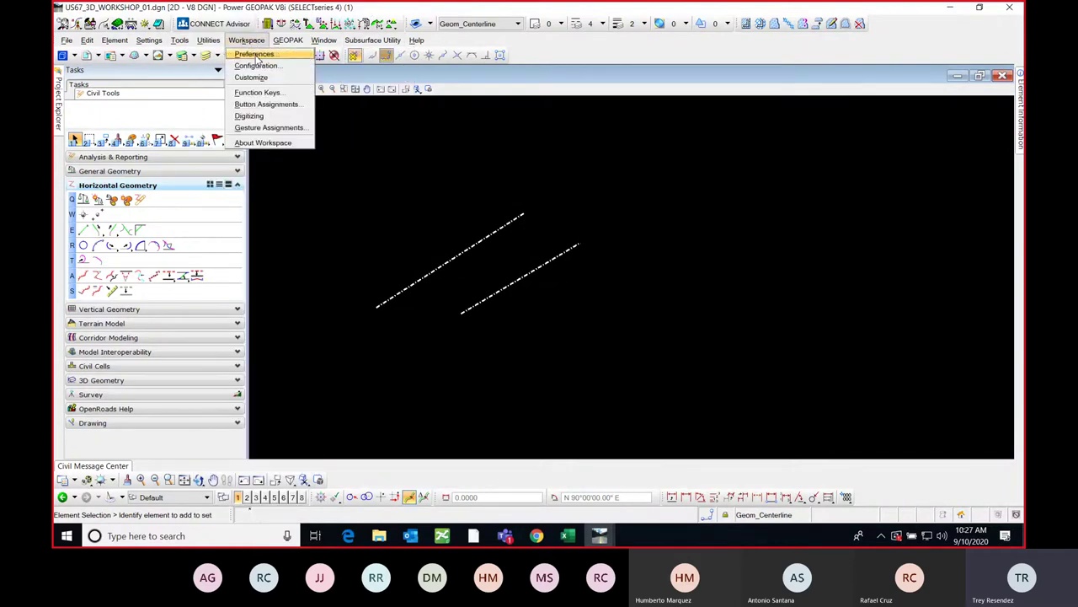
{"action": "left_click", "coordinate": [254, 54]}
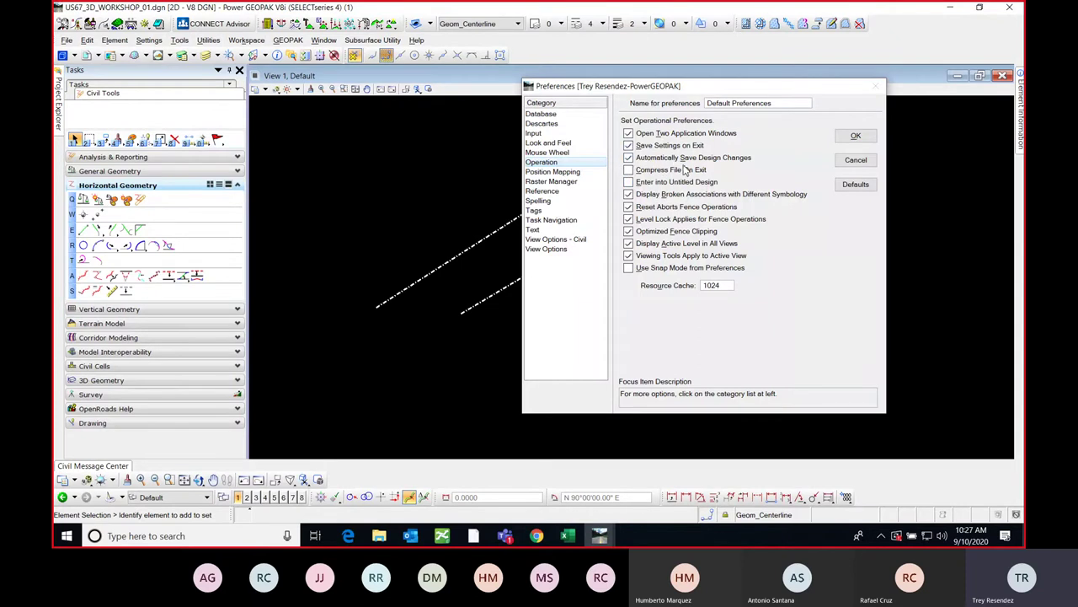
{"action": "left_click", "coordinate": [547, 133]}
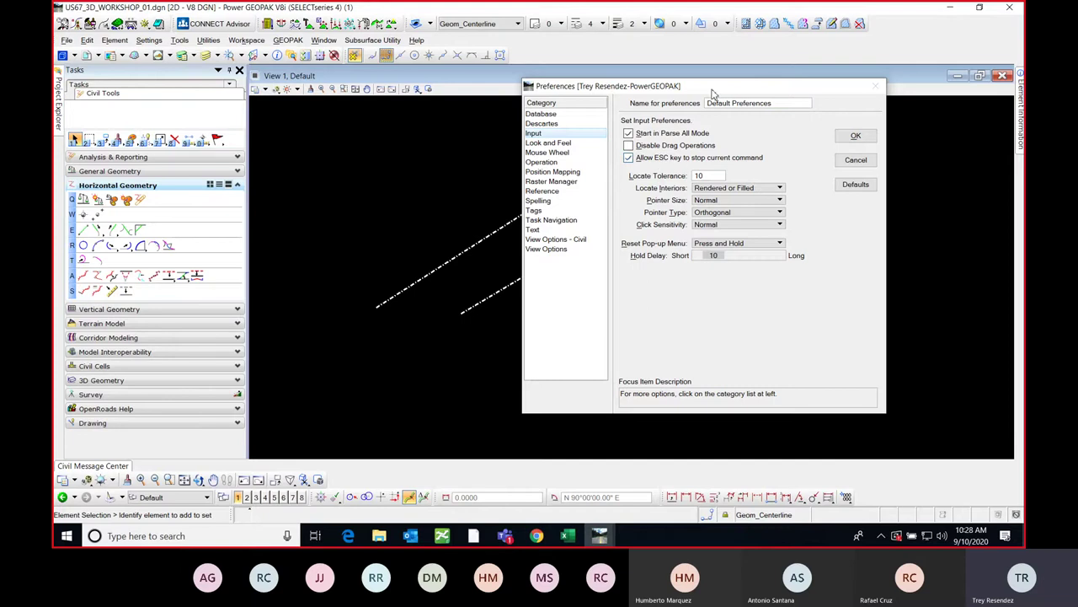
{"action": "left_click_drag", "start_coordinate": [712, 93], "coordinate": [764, 79]}
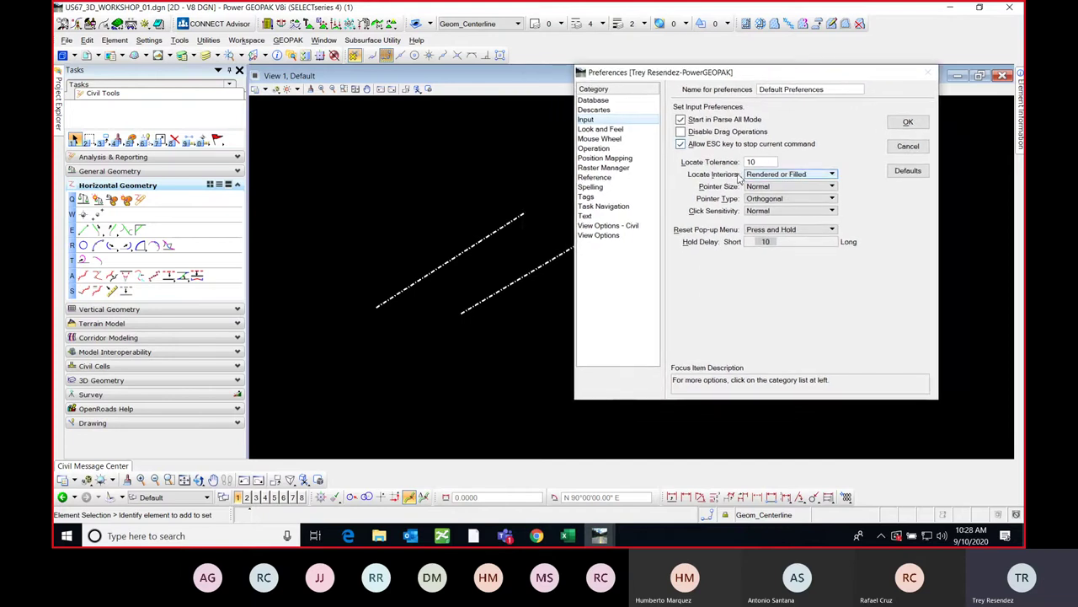
{"action": "left_click_drag", "start_coordinate": [689, 77], "coordinate": [715, 59]}
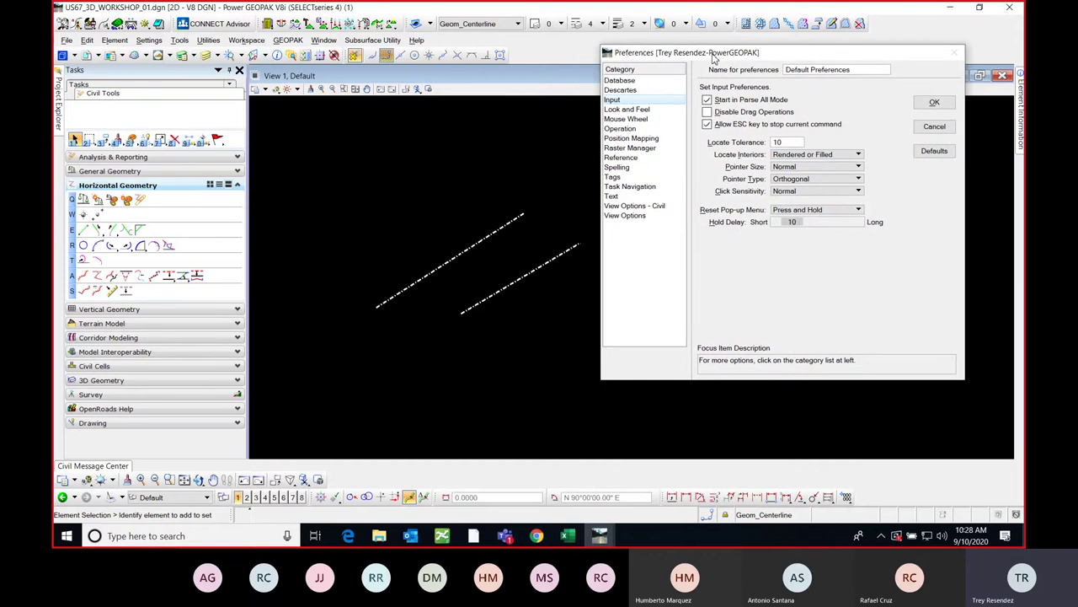
{"action": "left_click", "coordinate": [637, 207]}
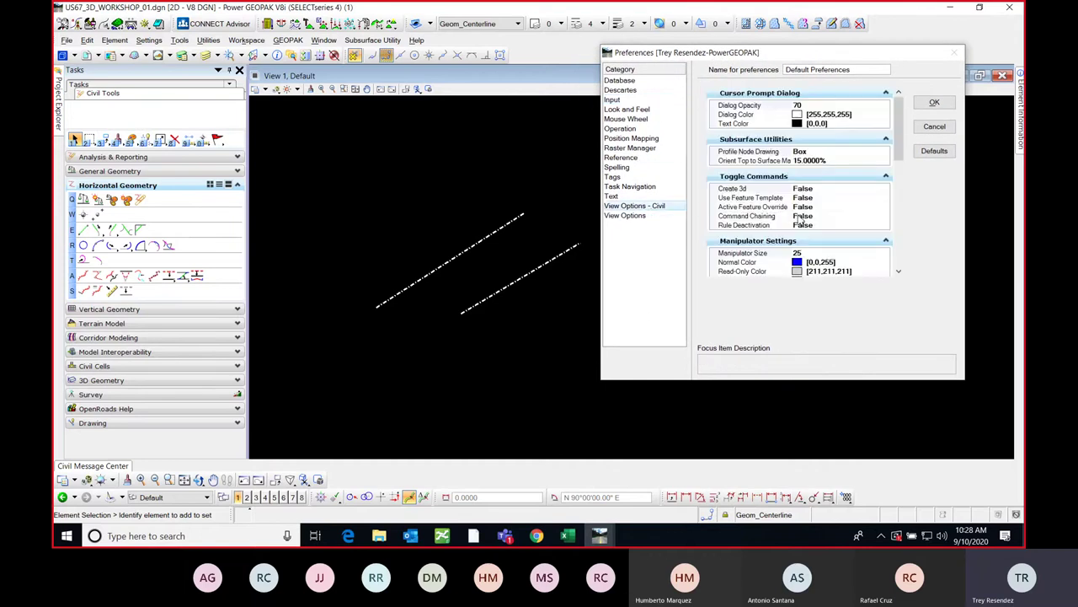
{"action": "mouse_move", "coordinate": [904, 114]}
{"action": "left_mouse_down"}
{"action": "mouse_move", "coordinate": [906, 151]}
{"action": "mouse_move", "coordinate": [905, 131]}
{"action": "left_mouse_up"}
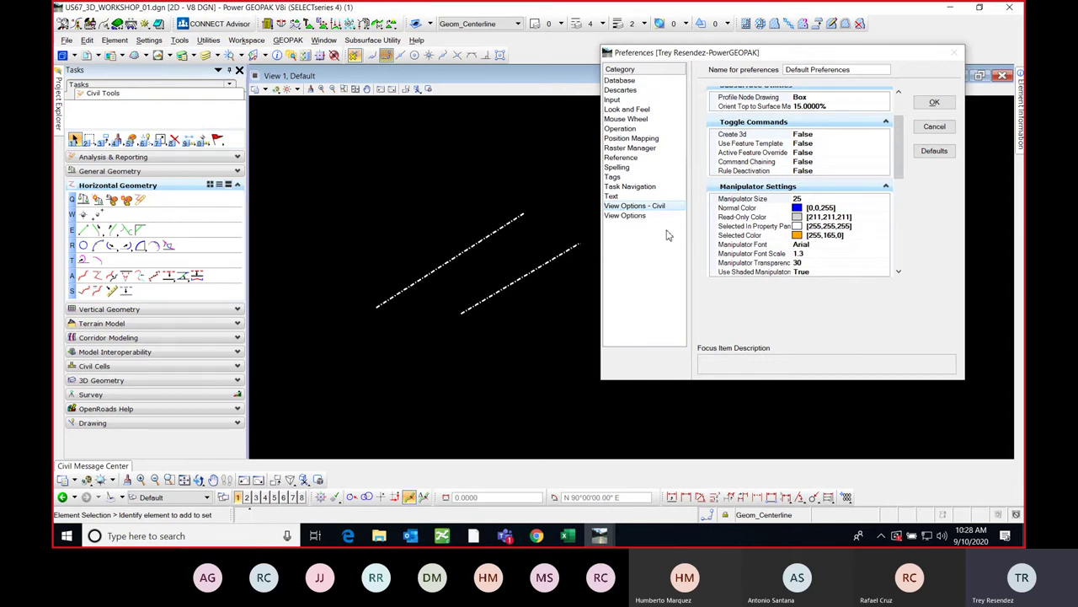
{"action": "scroll", "coordinate": [836, 221], "scroll_direction": "down", "scroll_amount": 1}
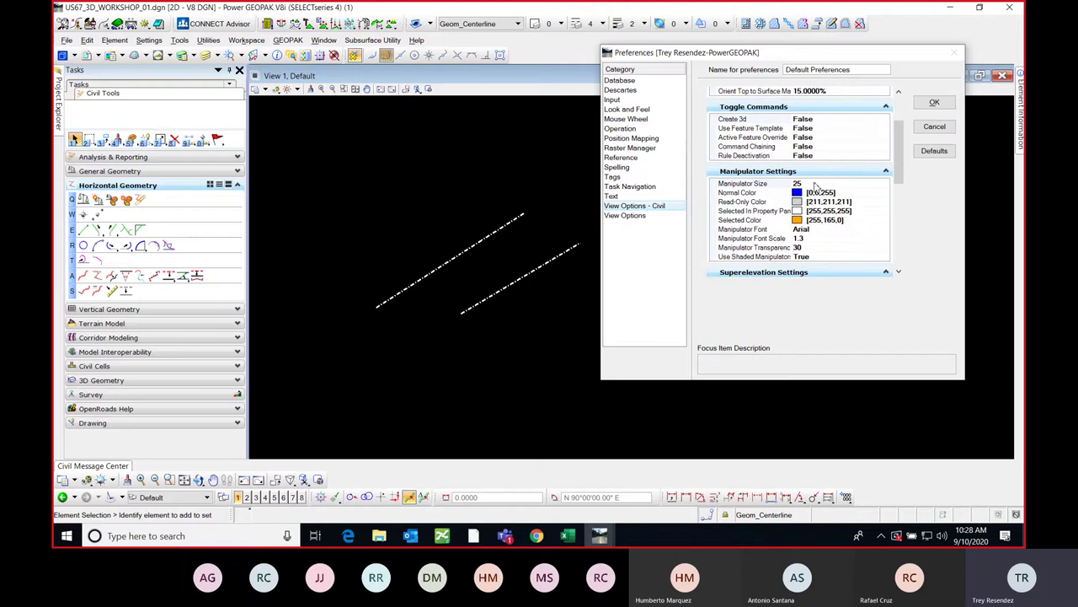
- Set the Manipulator Size to 10 and the Manipulator Font Scale to 1, then accept the preferences
{"action": "left_click", "coordinate": [815, 184]}
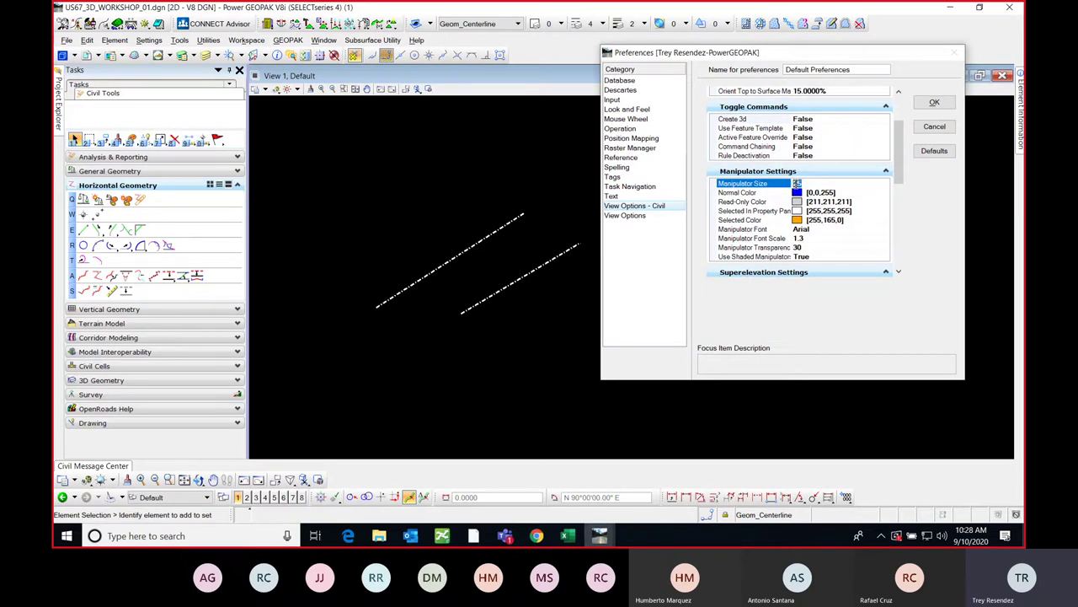
{"action": "left_click", "coordinate": [768, 239]}
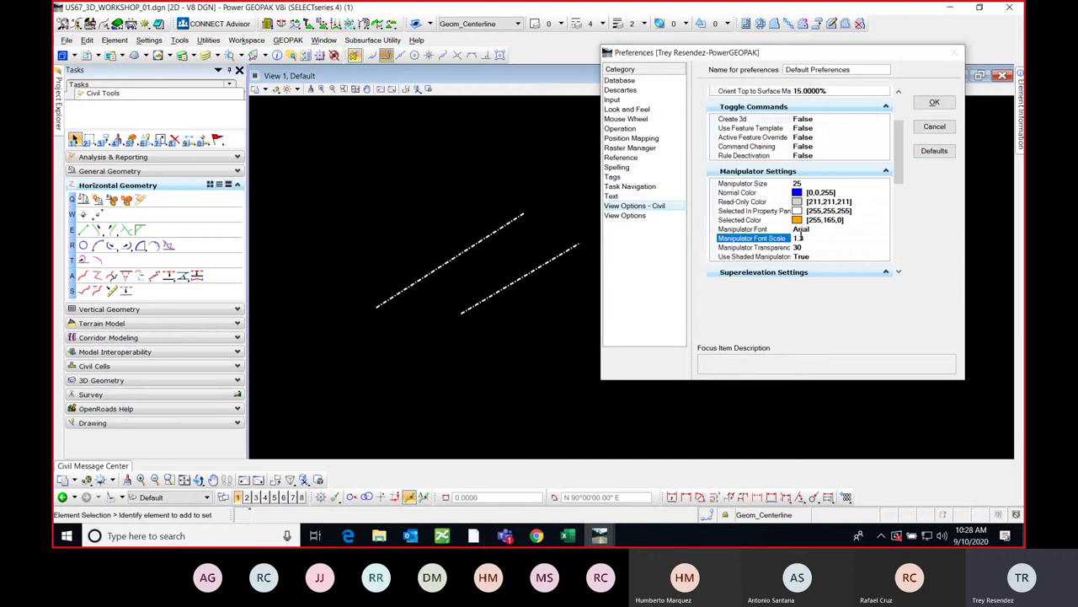
{"action": "left_click", "coordinate": [807, 184]}
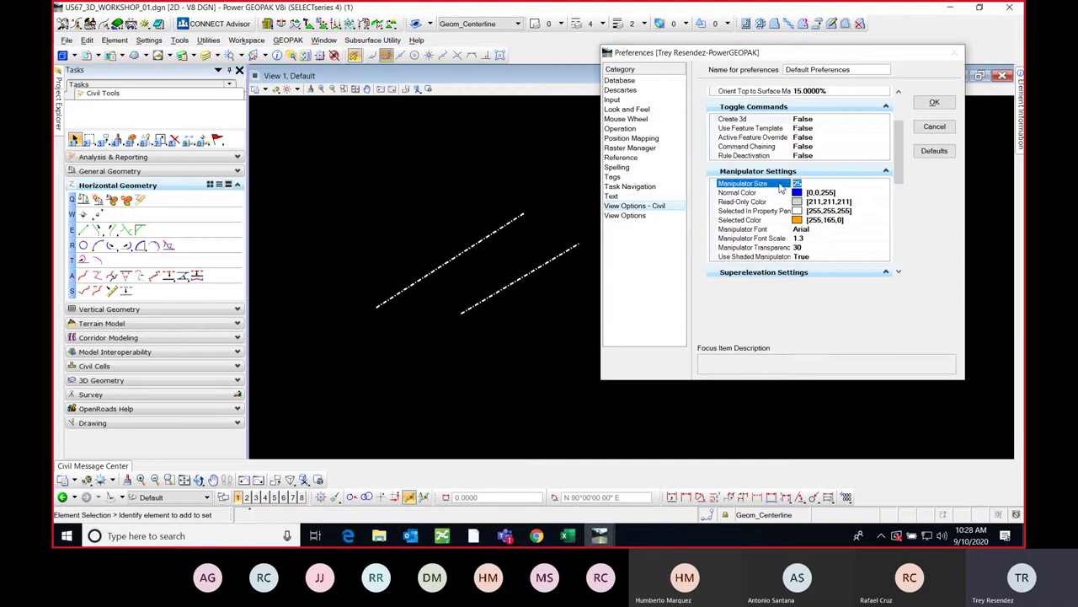
{"action": "type", "text": "10"}
{"action": "left_click", "coordinate": [811, 239]}
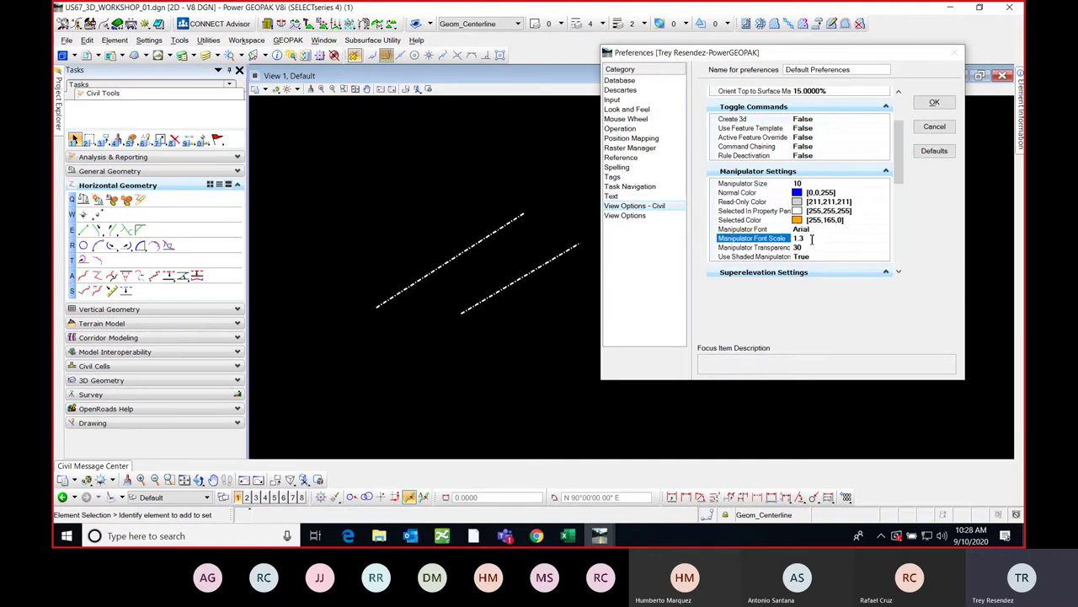
{"action": "left_click", "coordinate": [810, 184]}
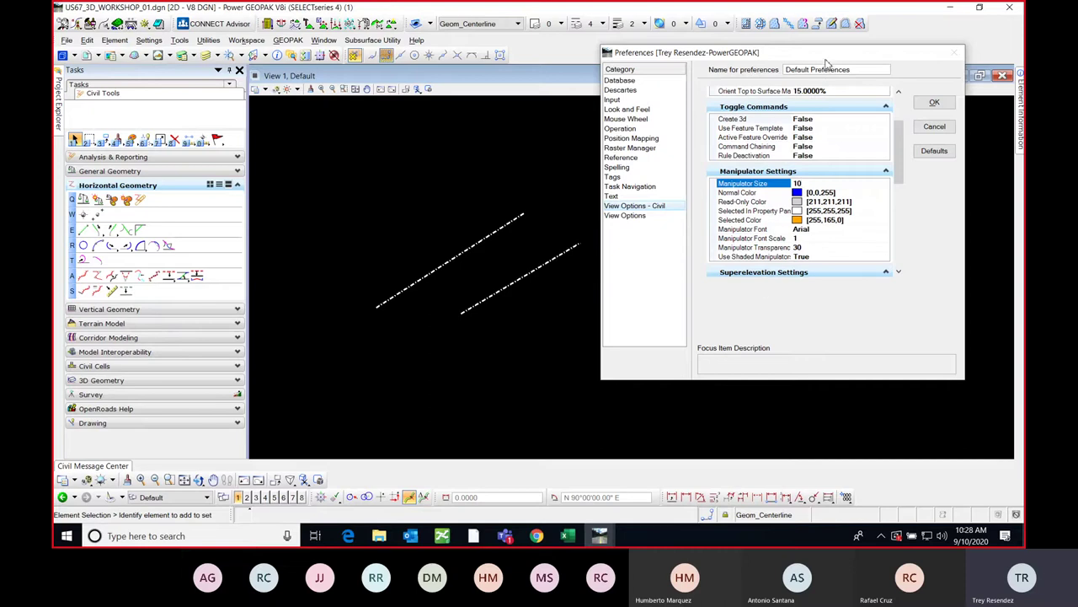
{"action": "left_click", "coordinate": [941, 107]}
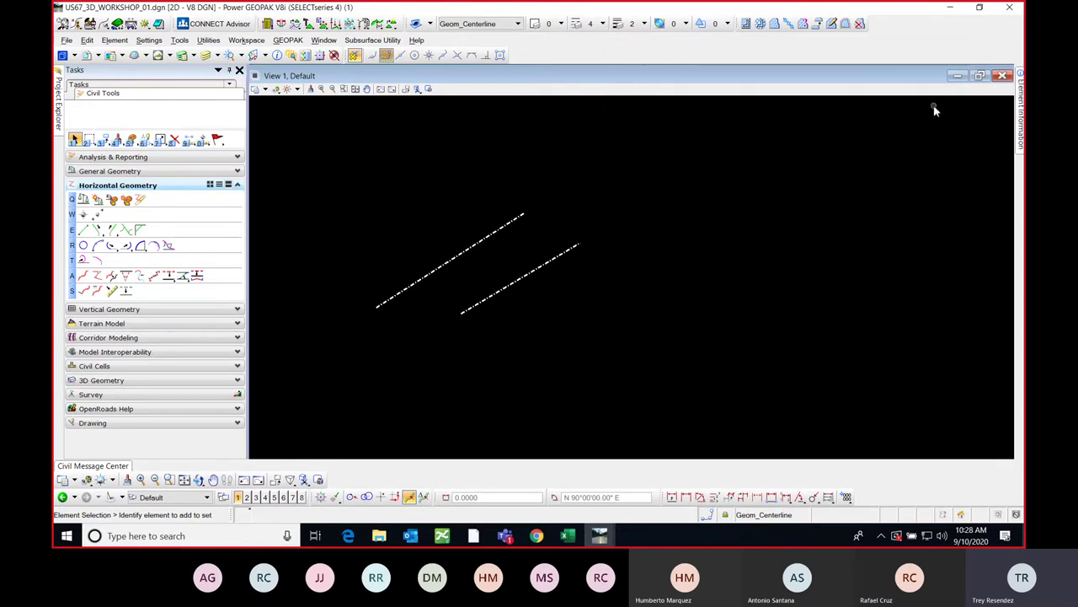
- Select the upper line and lengthen it by moving its upper-right endpoint farther out along roughly the same direction
{"action": "left_click", "coordinate": [461, 259]}
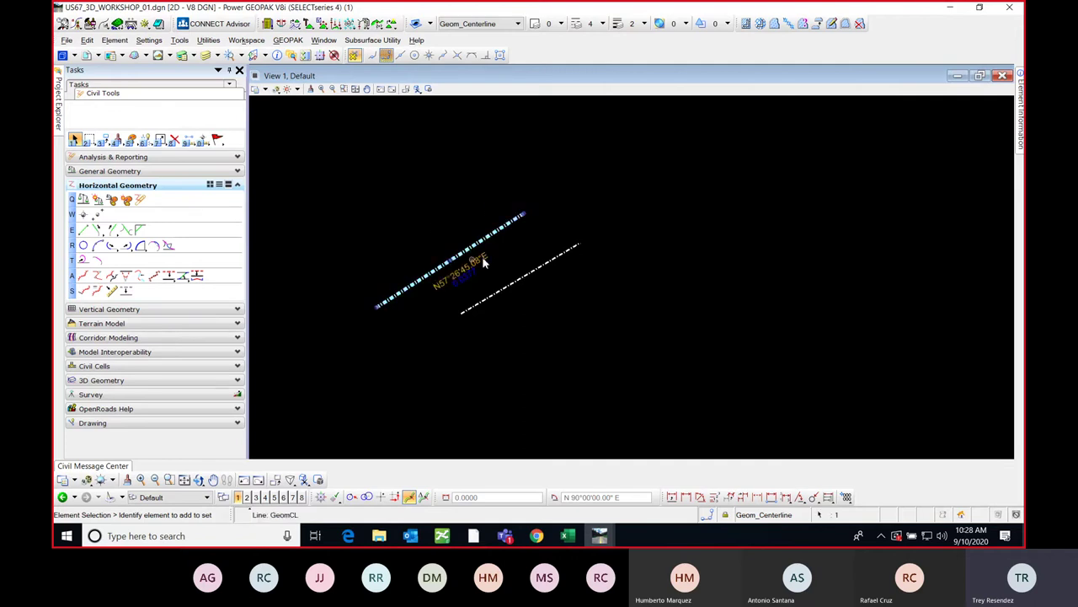
{"action": "scroll", "coordinate": [474, 275], "scroll_direction": "down", "scroll_amount": 2}
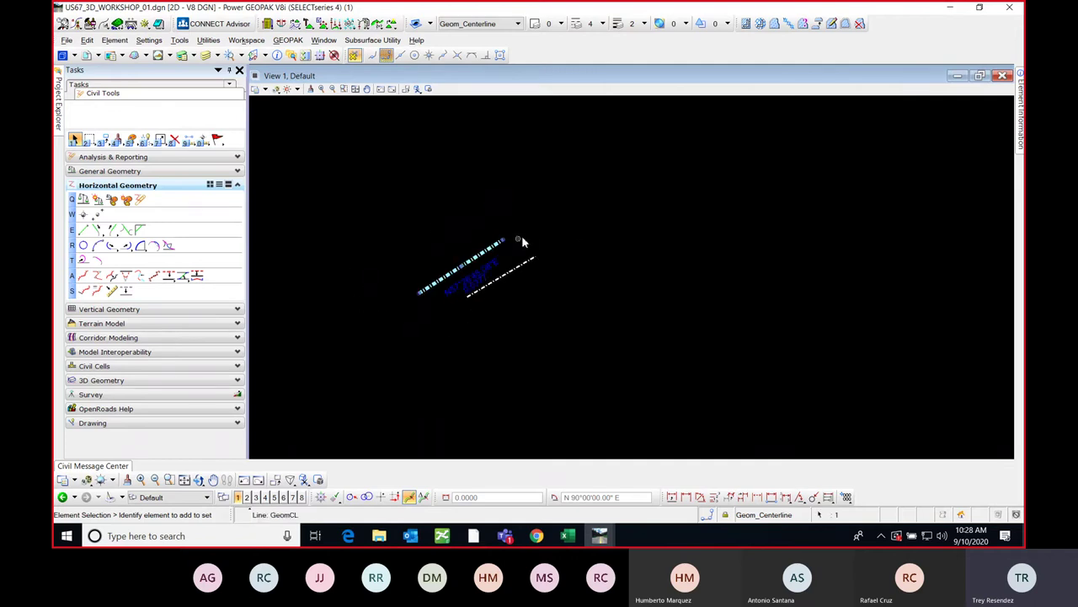
{"action": "left_click", "coordinate": [505, 240]}
{"action": "left_click", "coordinate": [674, 148]}
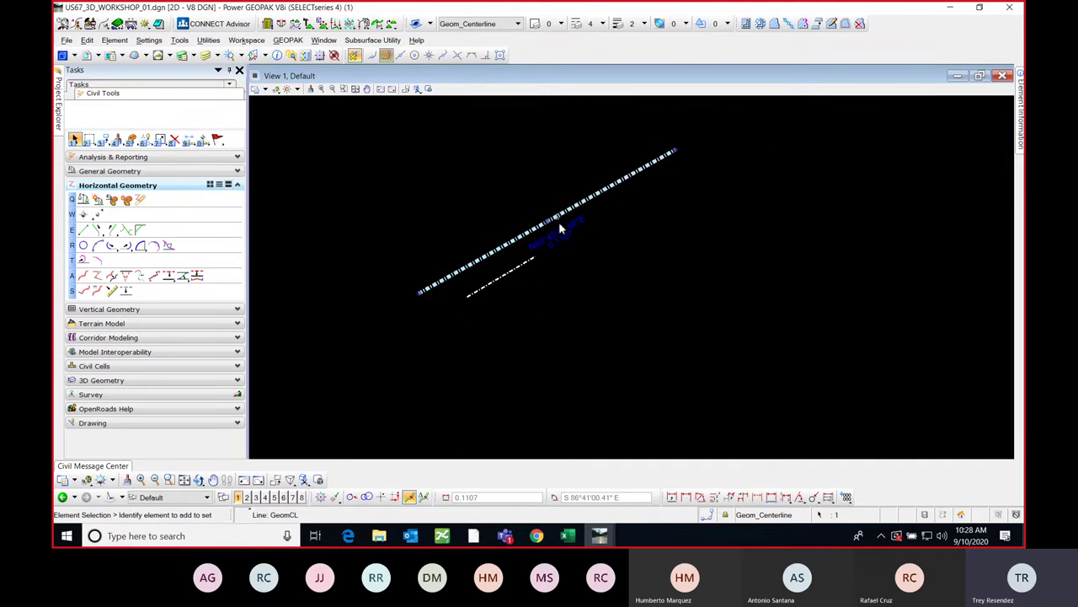
{"action": "middle_click_drag", "start_coordinate": [619, 122], "coordinate": [548, 181]}
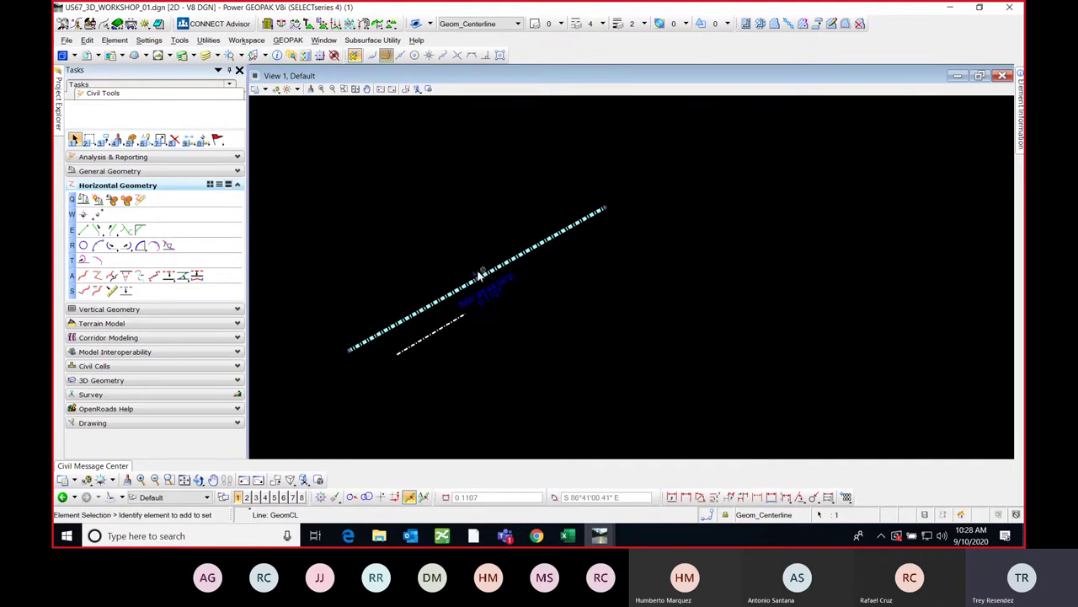
- Reshape the upper line by raising its lower-left endpoint and moving its upper-right endpoint farther out and slightly higher
{"action": "left_click", "coordinate": [351, 355]}
{"action": "left_click", "coordinate": [355, 262]}
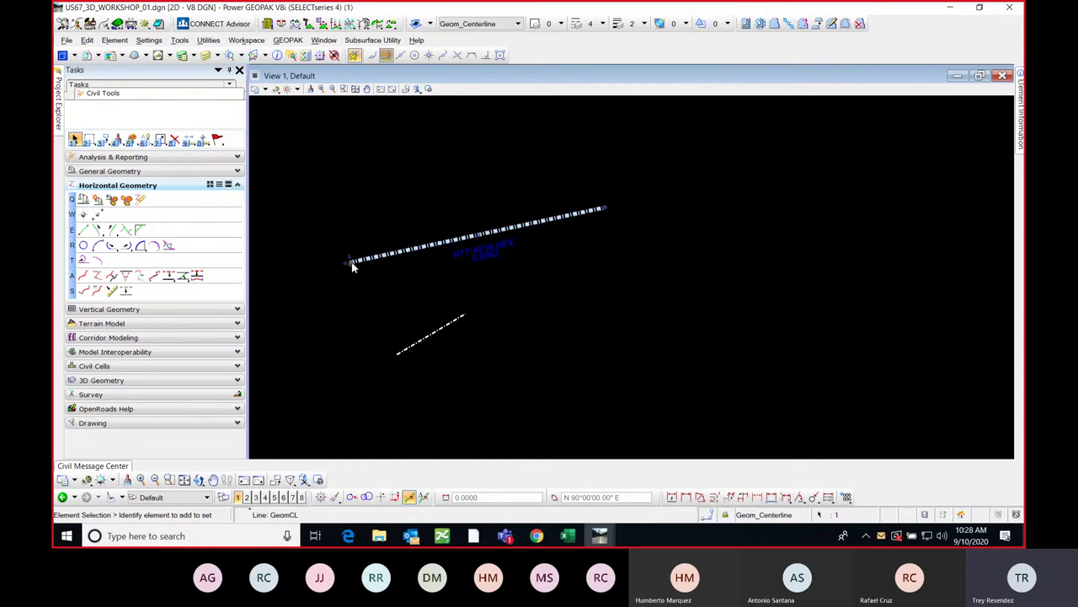
{"action": "left_click", "coordinate": [604, 212]}
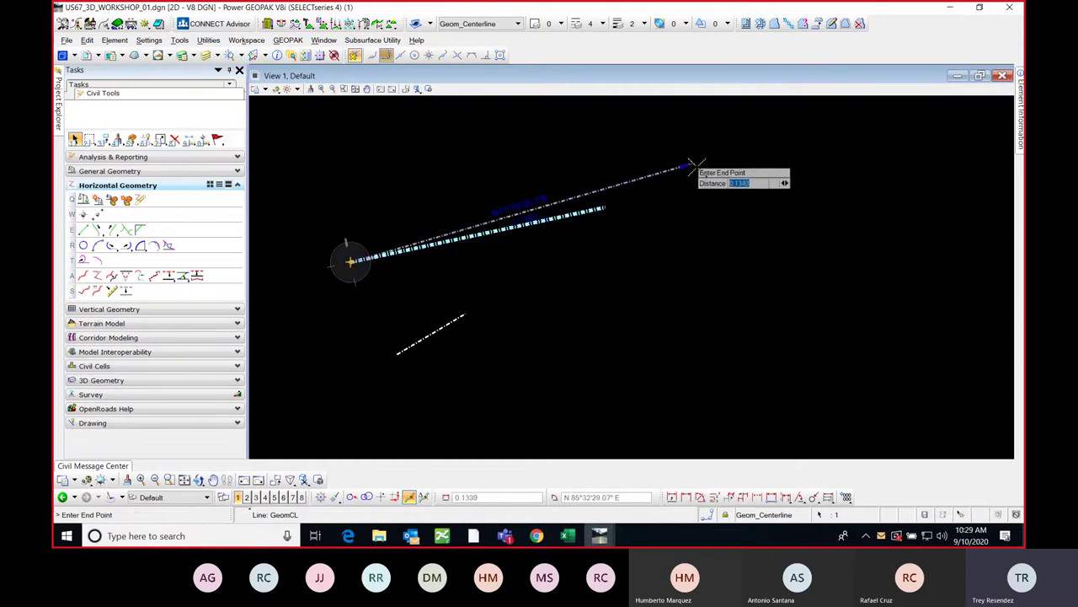
{"action": "left_click", "coordinate": [728, 168]}
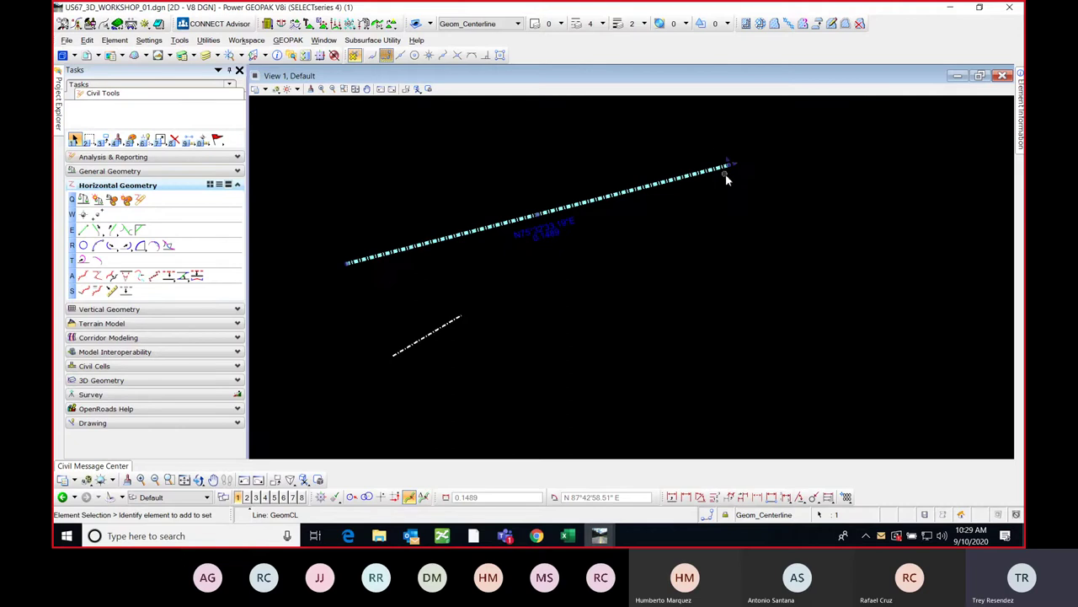
- Set the selected long line's length to 5.0000 through its distance manipulator, keeping the bearing, and deselect it
{"action": "left_click", "coordinate": [560, 232]}
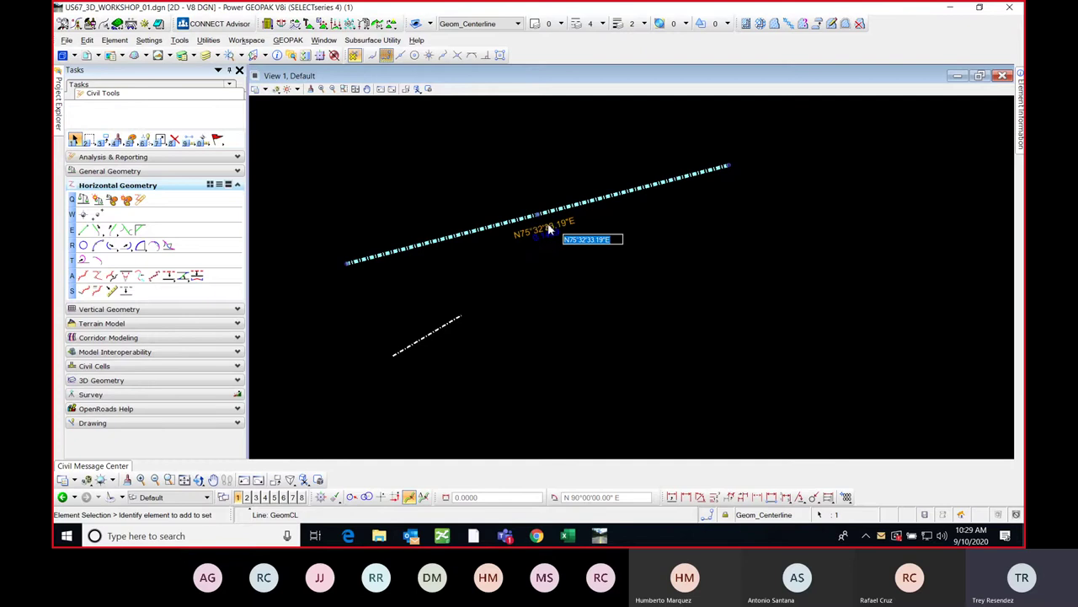
{"action": "mouse_move", "coordinate": [545, 237]}
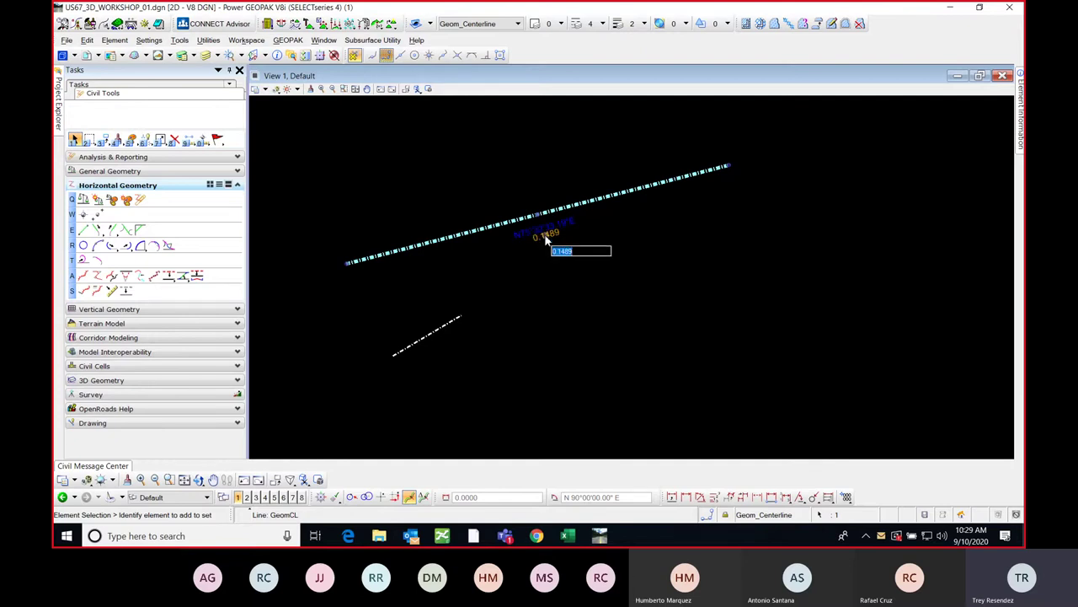
{"action": "left_click", "coordinate": [473, 302]}
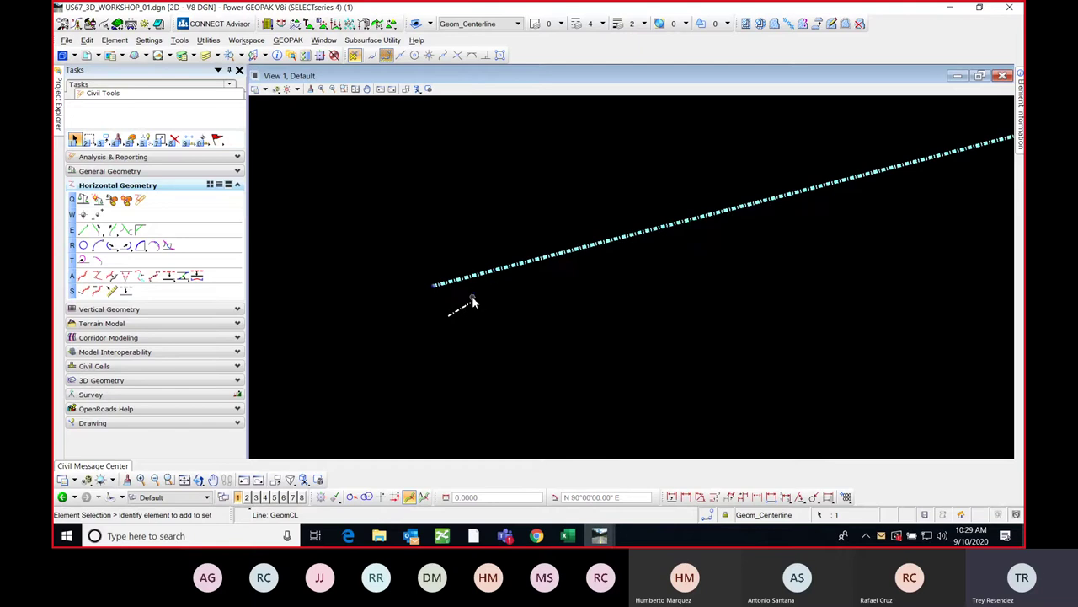
{"action": "scroll", "coordinate": [472, 295], "scroll_direction": "down", "scroll_amount": 2}
{"action": "middle_click_drag", "start_coordinate": [724, 259], "coordinate": [594, 278]}
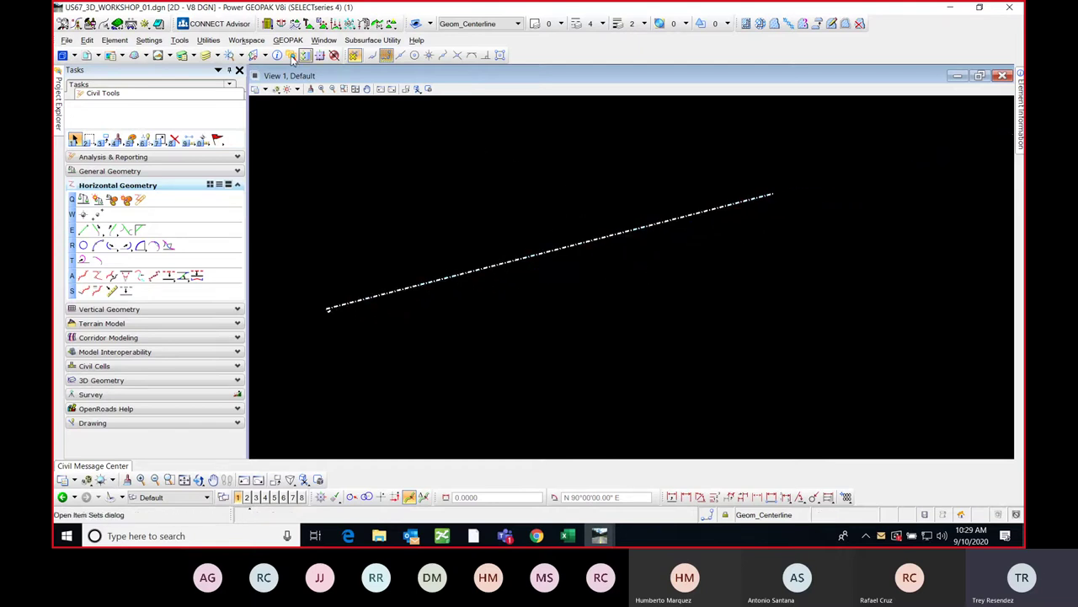
- Open Preferences at the View Options - Civil category and set the Manipulator Size to 25
{"action": "left_click", "coordinate": [246, 39]}
{"action": "left_click", "coordinate": [253, 55]}
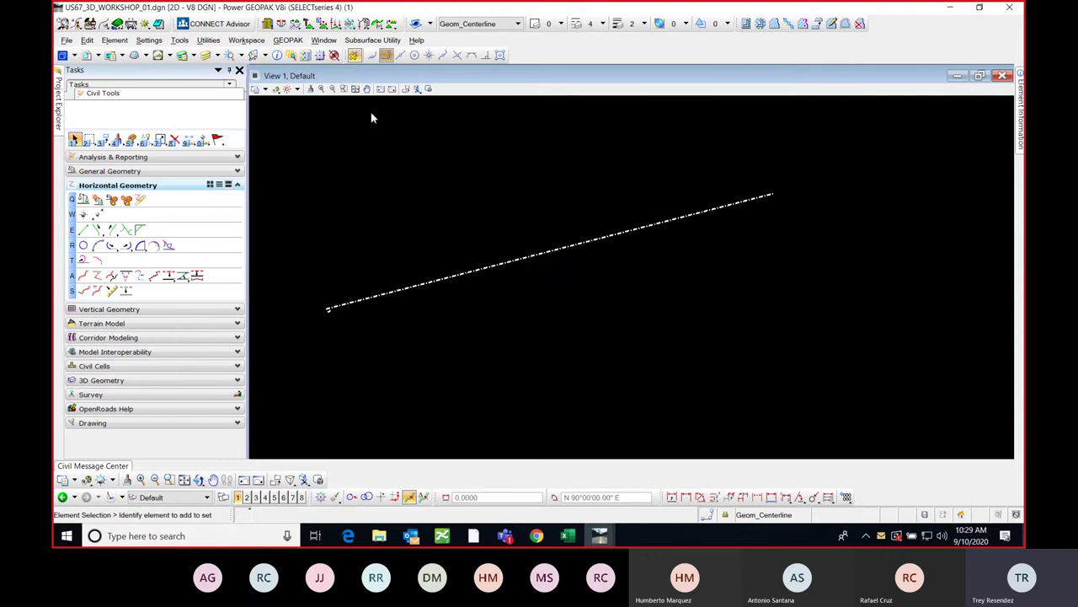
{"action": "left_click_drag", "start_coordinate": [777, 61], "coordinate": [793, 63]}
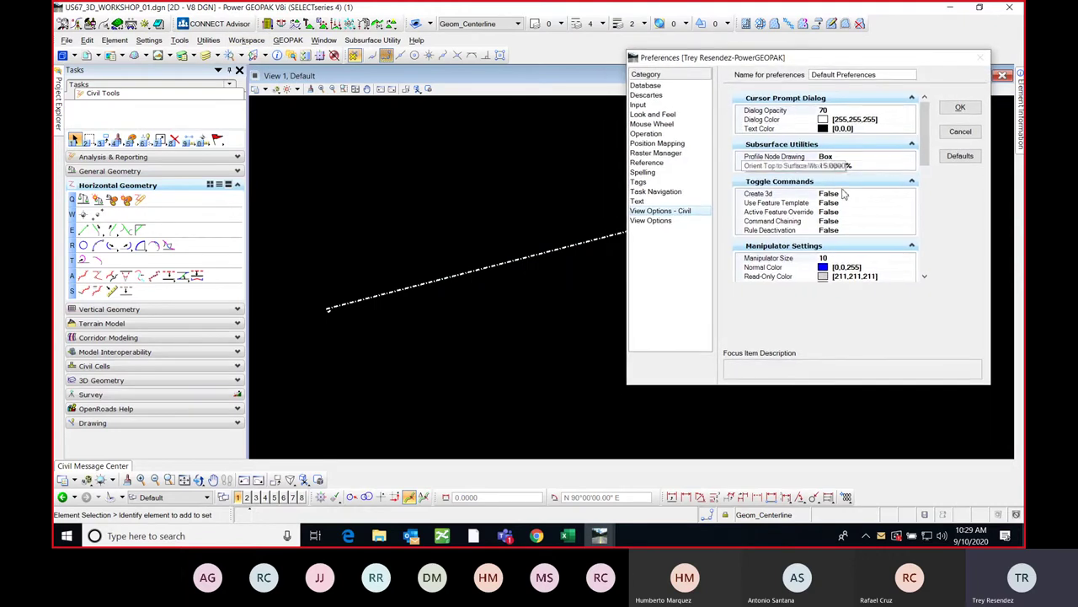
{"action": "scroll", "coordinate": [834, 211], "scroll_direction": "down", "scroll_amount": 3}
{"action": "left_click", "coordinate": [834, 211]}
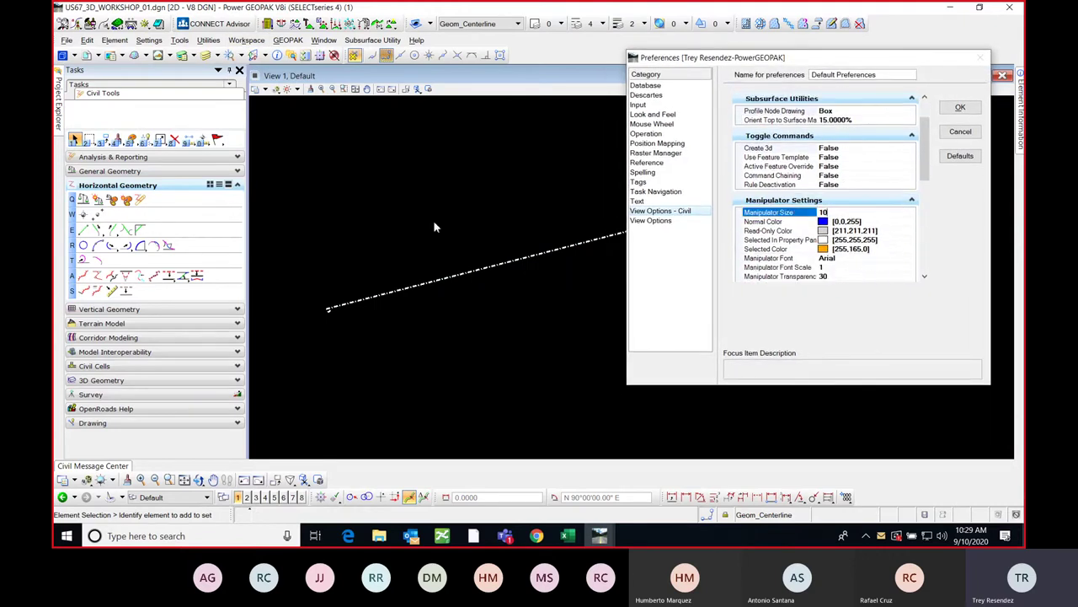
{"action": "left_click", "coordinate": [794, 222]}
- Set the Manipulator Font Scale to 1.3 and accept the preferences
{"action": "left_click", "coordinate": [830, 267]}
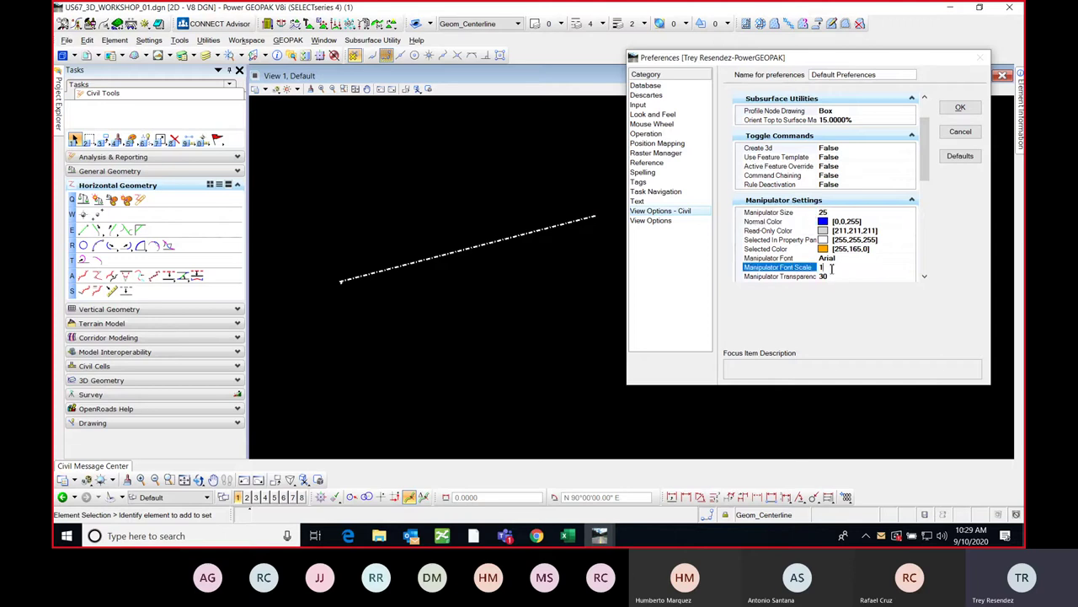
{"action": "scroll", "coordinate": [832, 269], "scroll_direction": "down", "scroll_amount": 1}
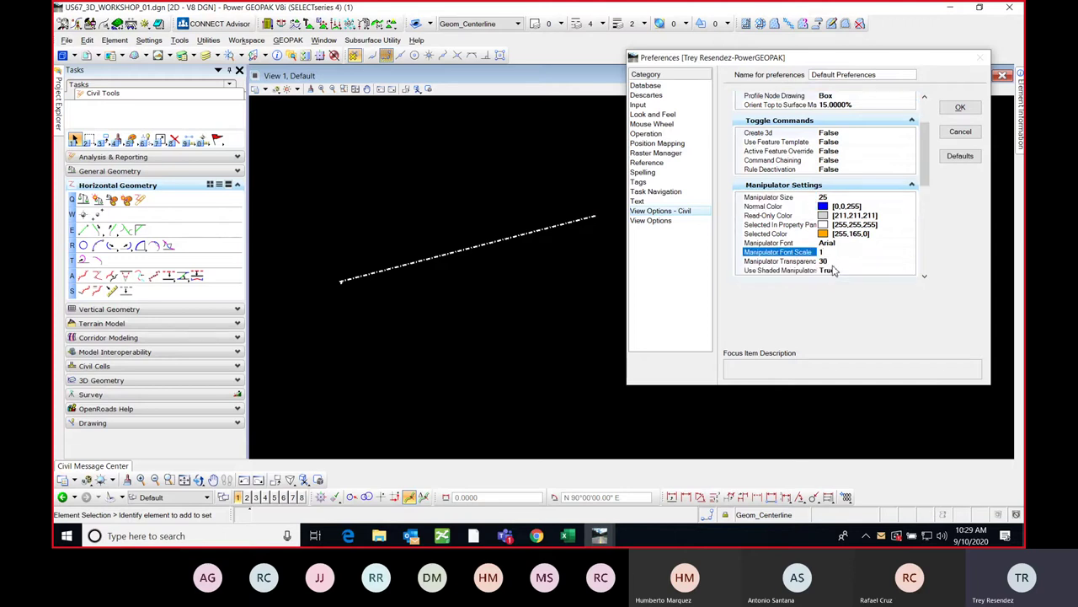
{"action": "type", "text": ".3"}
{"action": "left_click", "coordinate": [789, 198]}
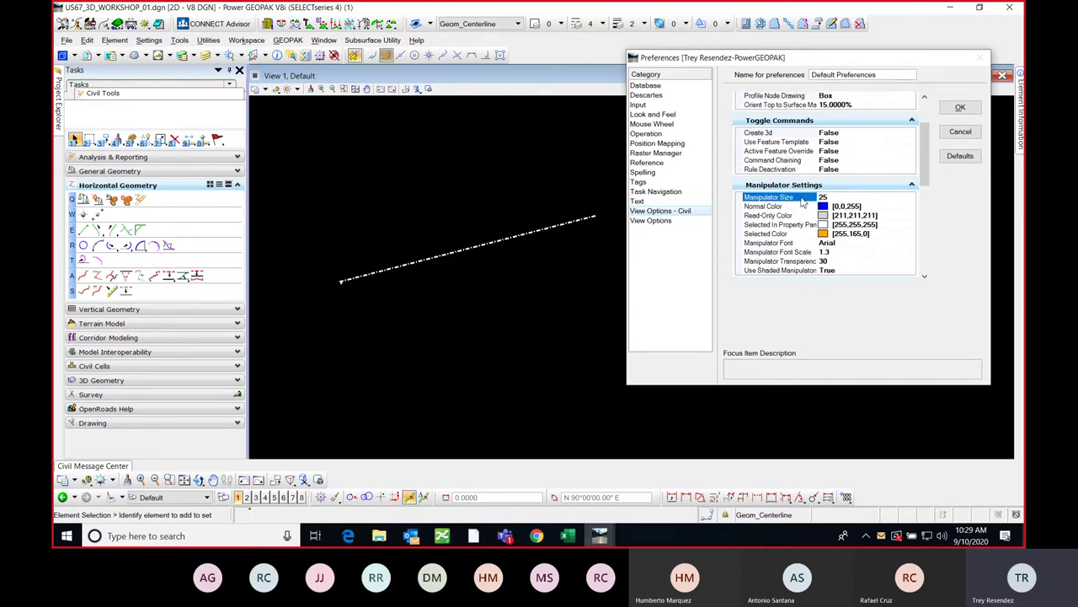
{"action": "left_click", "coordinate": [959, 108]}
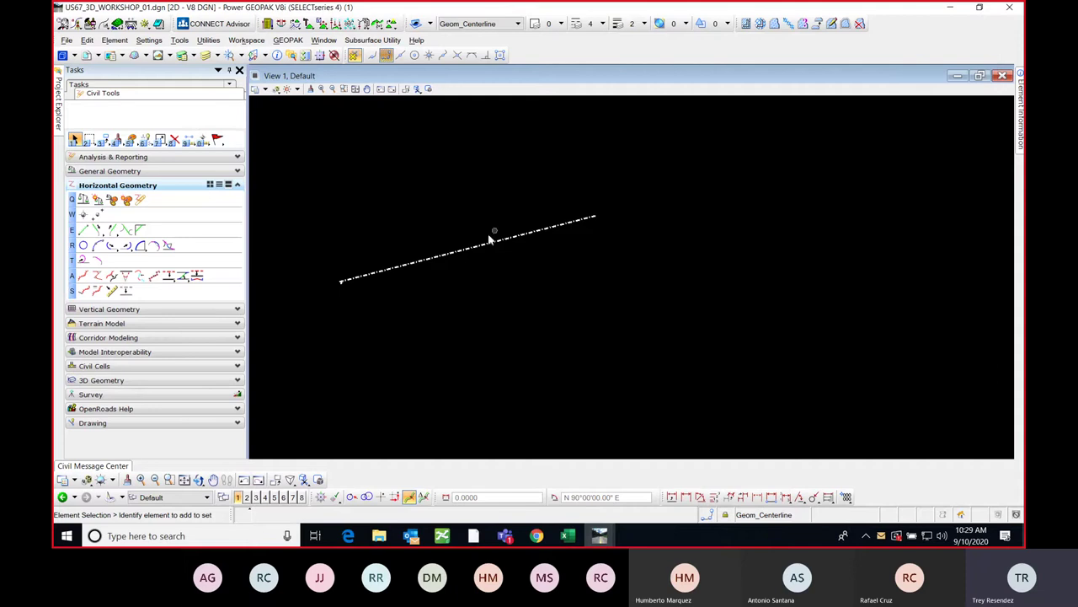
- Select the long line and move its right endpoint outward, giving a length of about 7.06
{"action": "left_click", "coordinate": [463, 250]}
{"action": "left_click_drag", "start_coordinate": [511, 250], "coordinate": [519, 243]}
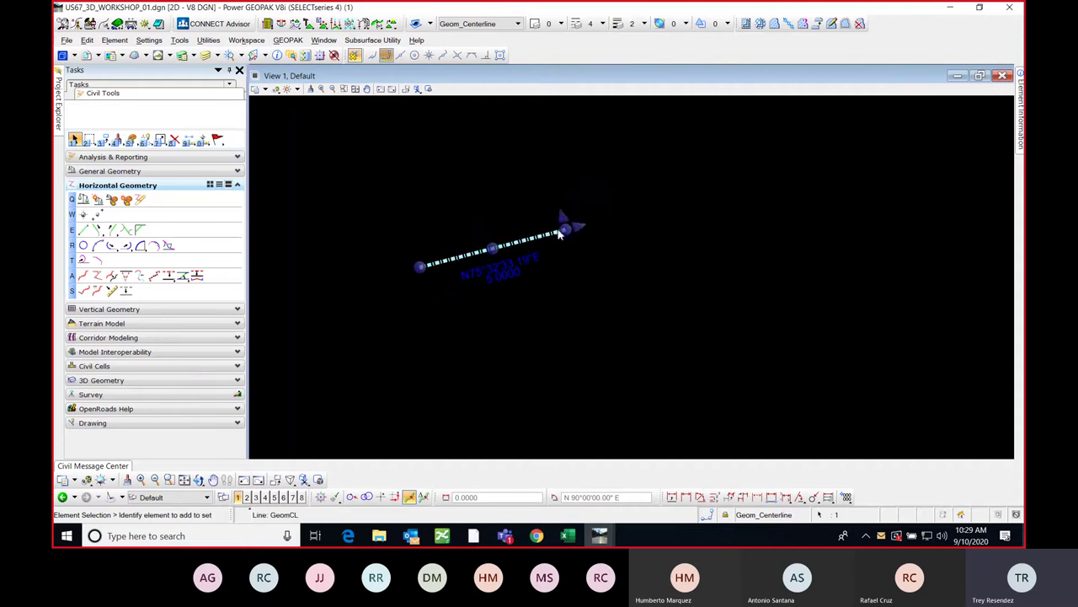
{"action": "scroll", "coordinate": [510, 263], "scroll_direction": "down", "scroll_amount": 2}
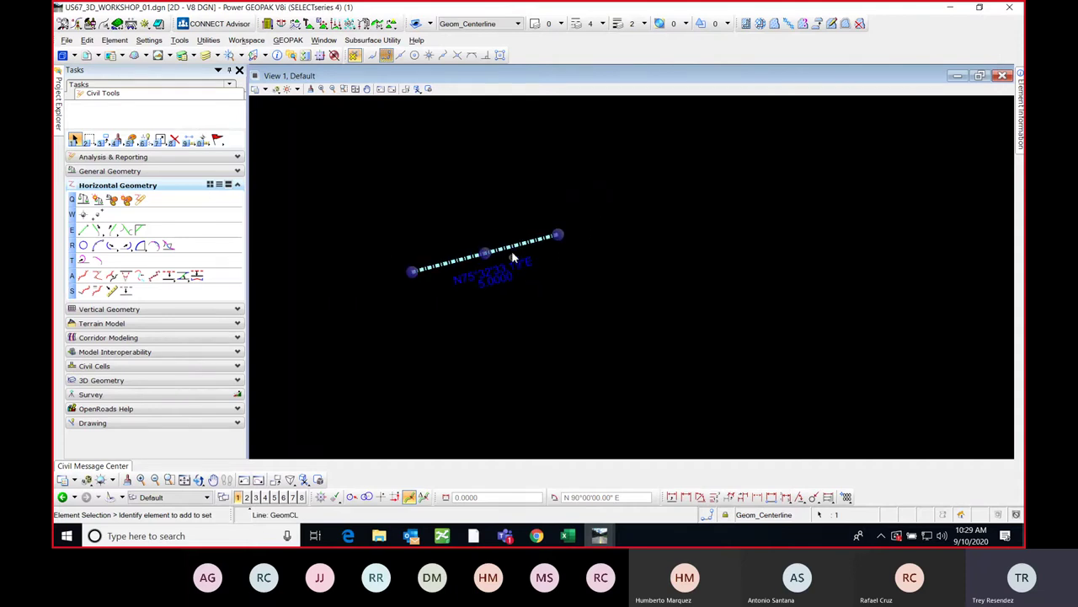
{"action": "left_click", "coordinate": [557, 241]}
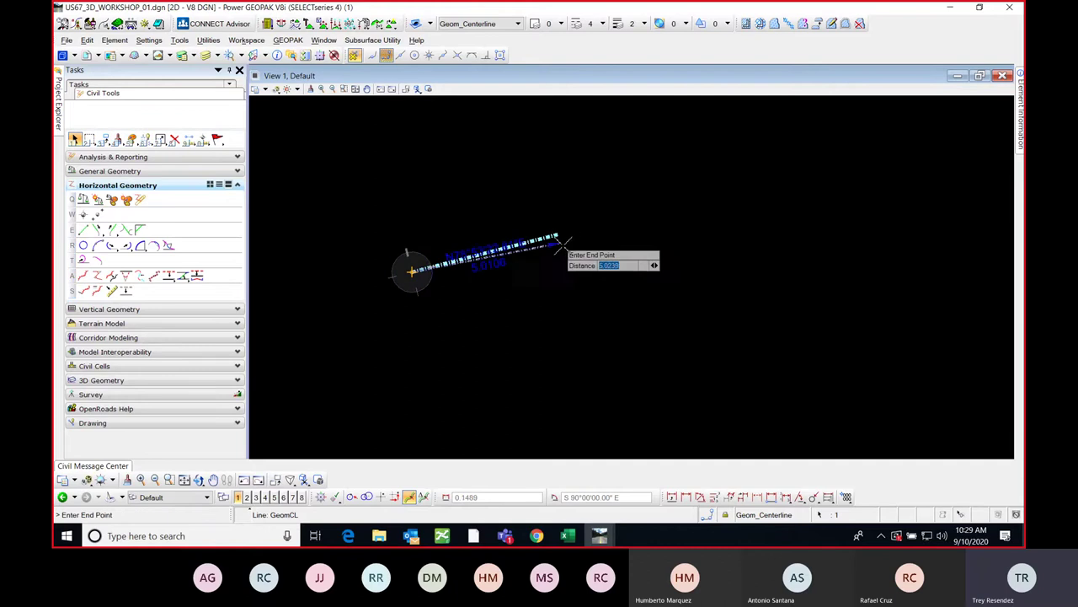
{"action": "left_click", "coordinate": [620, 229]}
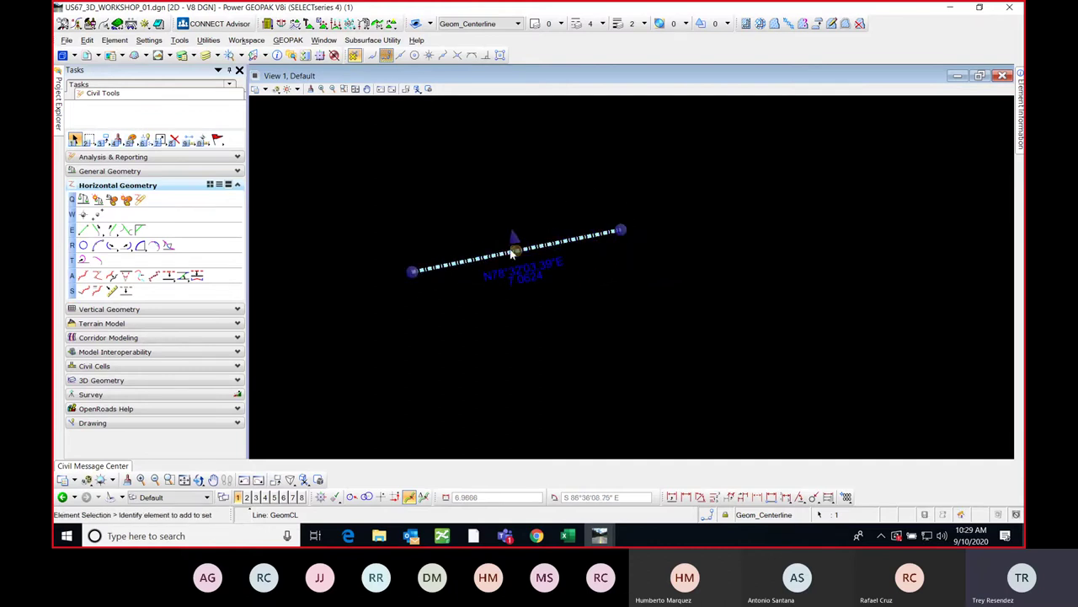
- Window-select the short line at the long line's left end, then reselect the long line and examine its manipulators at different zoom levels
{"action": "scroll", "coordinate": [513, 278], "scroll_direction": "up", "scroll_amount": 2}
{"action": "scroll", "coordinate": [497, 216], "scroll_direction": "down", "scroll_amount": 2}
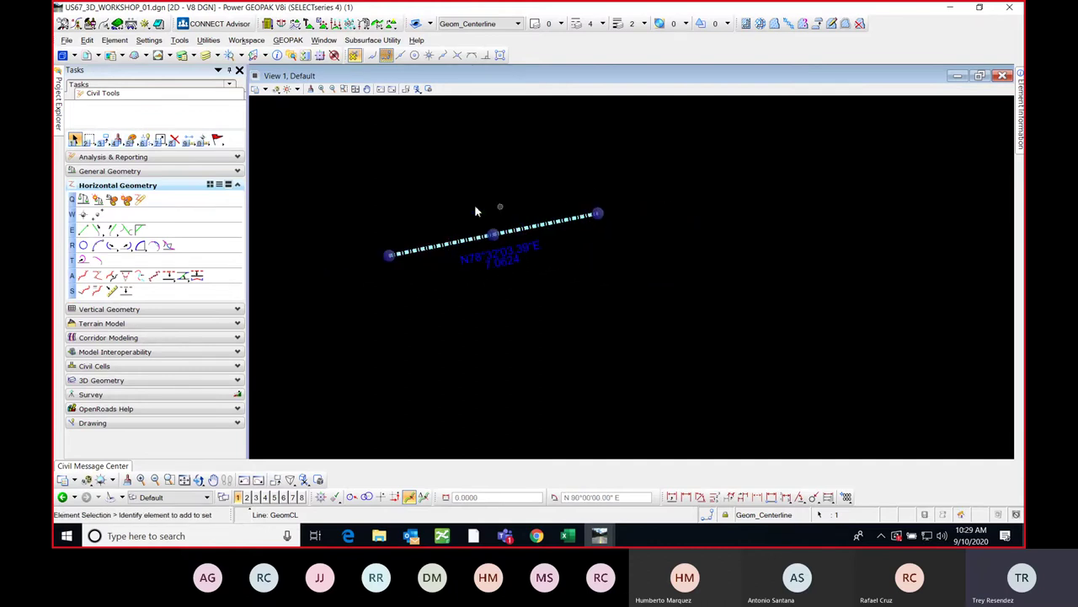
{"action": "scroll", "coordinate": [390, 253], "scroll_direction": "up", "scroll_amount": 4}
{"action": "left_click_drag", "start_coordinate": [328, 214], "coordinate": [410, 310]}
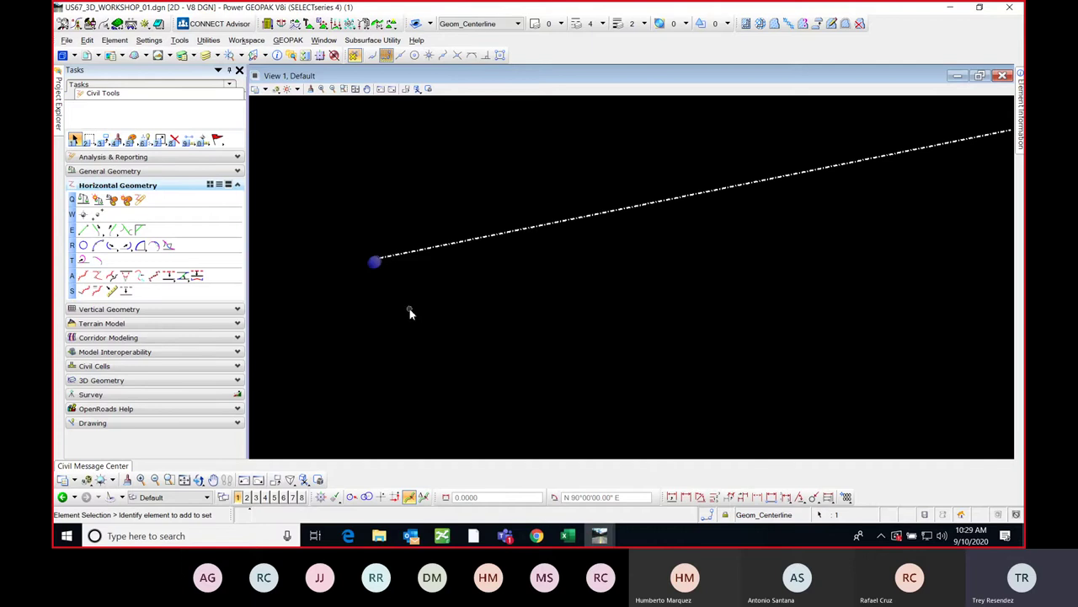
{"action": "scroll", "coordinate": [409, 303], "scroll_direction": "down", "scroll_amount": 2}
{"action": "middle_click_drag", "start_coordinate": [565, 239], "coordinate": [476, 258]}
{"action": "left_click", "coordinate": [476, 255]}
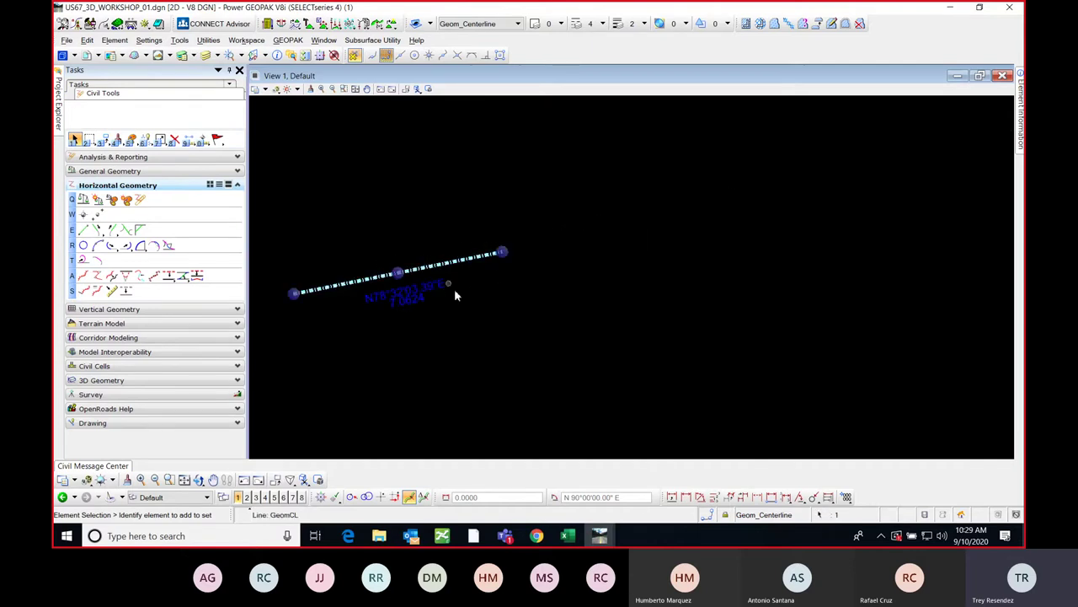
{"action": "middle_click_drag", "start_coordinate": [454, 294], "coordinate": [598, 287]}
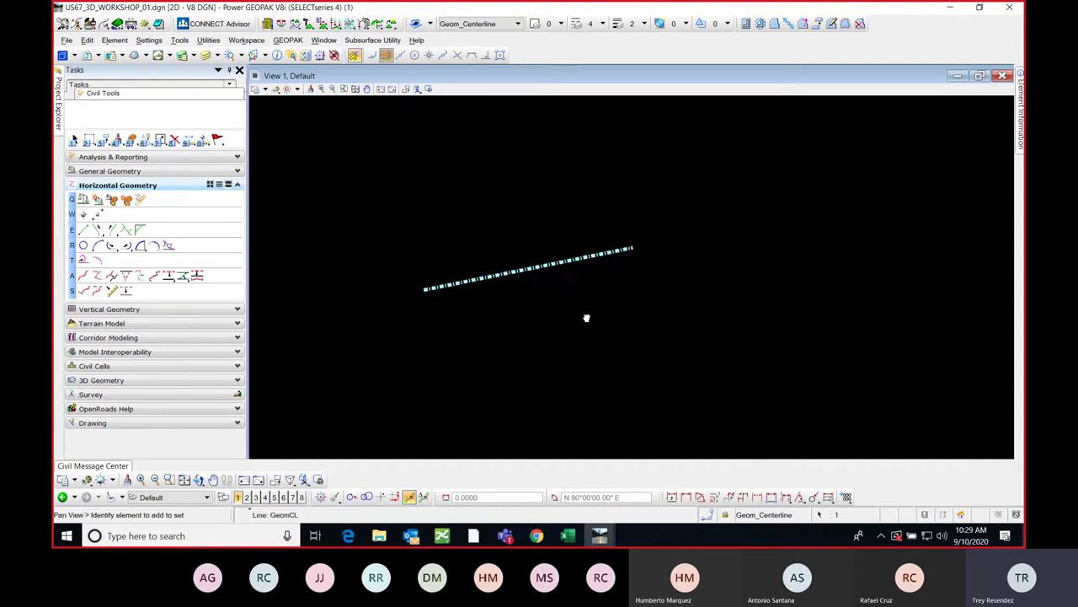
- Reopen the View Options - Civil preferences, review the Manipulator Size and Font Scale against the selected line, and accept the dialog
{"action": "left_click", "coordinate": [247, 40]}
{"action": "left_click", "coordinate": [257, 53]}
{"action": "scroll", "coordinate": [834, 243], "scroll_direction": "down", "scroll_amount": 2}
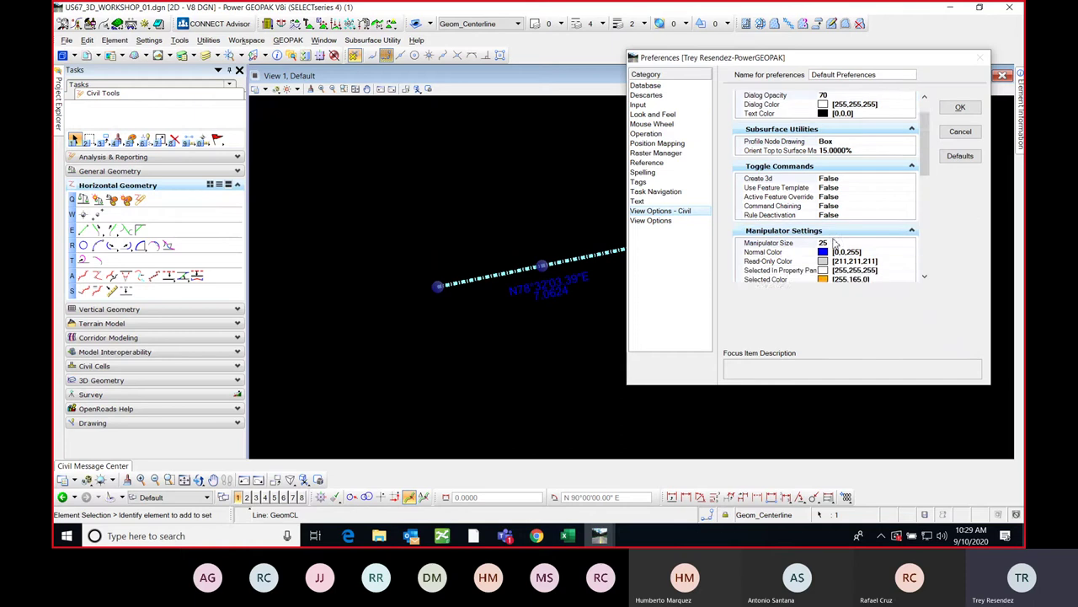
{"action": "scroll", "coordinate": [834, 242], "scroll_direction": "down", "scroll_amount": 3}
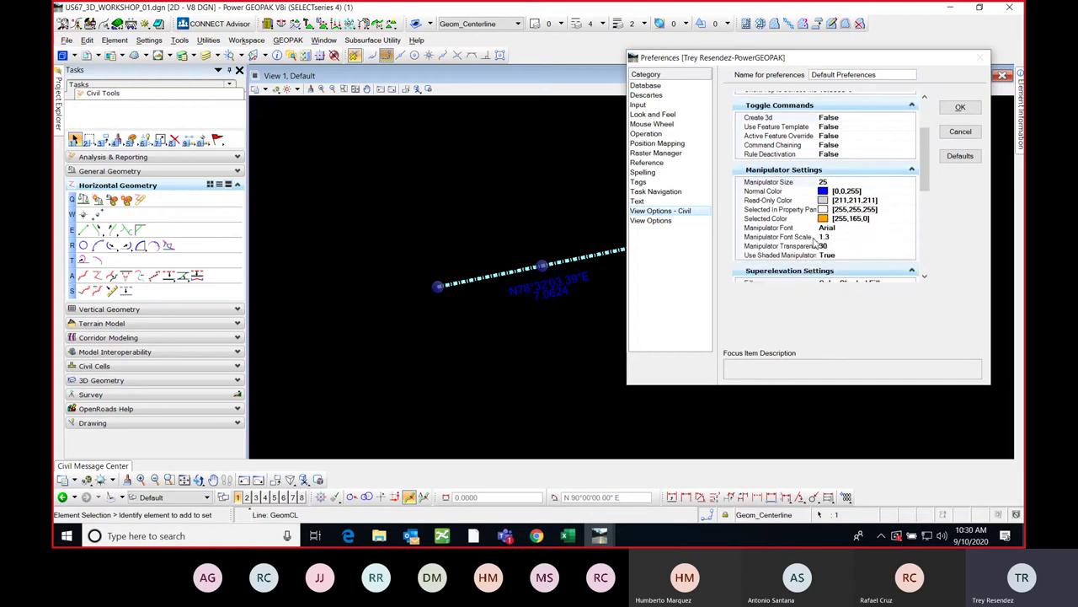
{"action": "scroll", "coordinate": [792, 206], "scroll_direction": "up", "scroll_amount": 4}
{"action": "scroll", "coordinate": [789, 204], "scroll_direction": "down", "scroll_amount": 3}
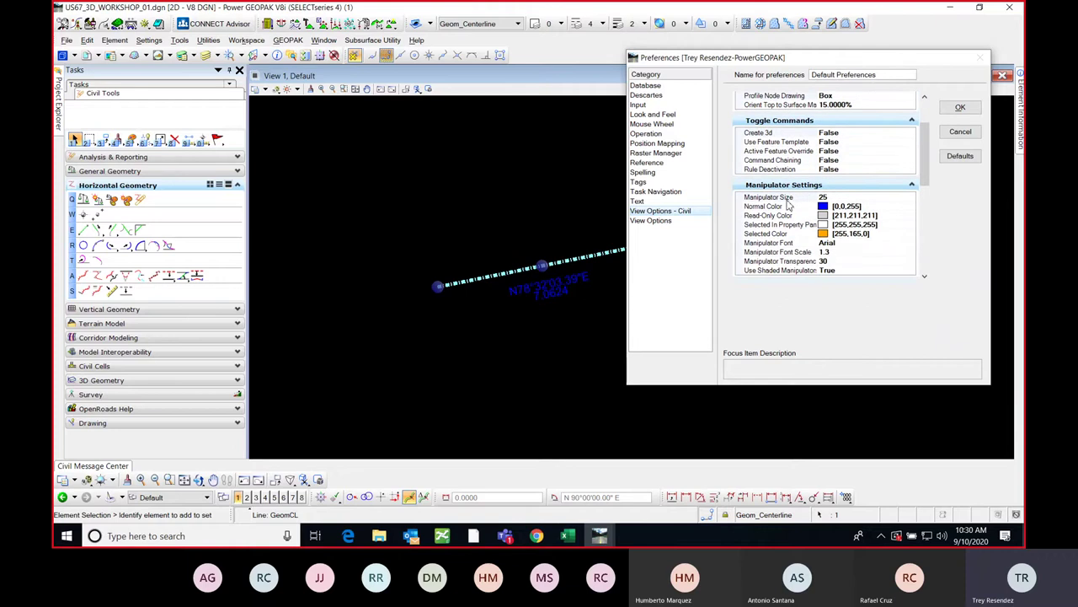
{"action": "scroll", "coordinate": [792, 205], "scroll_direction": "down", "scroll_amount": 1}
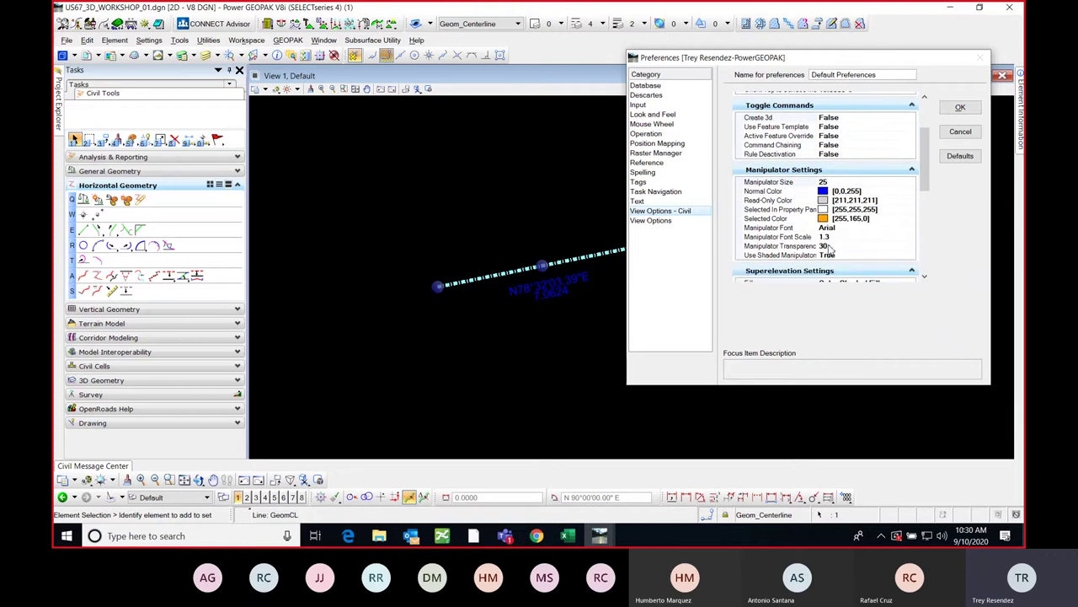
{"action": "left_click", "coordinate": [833, 237]}
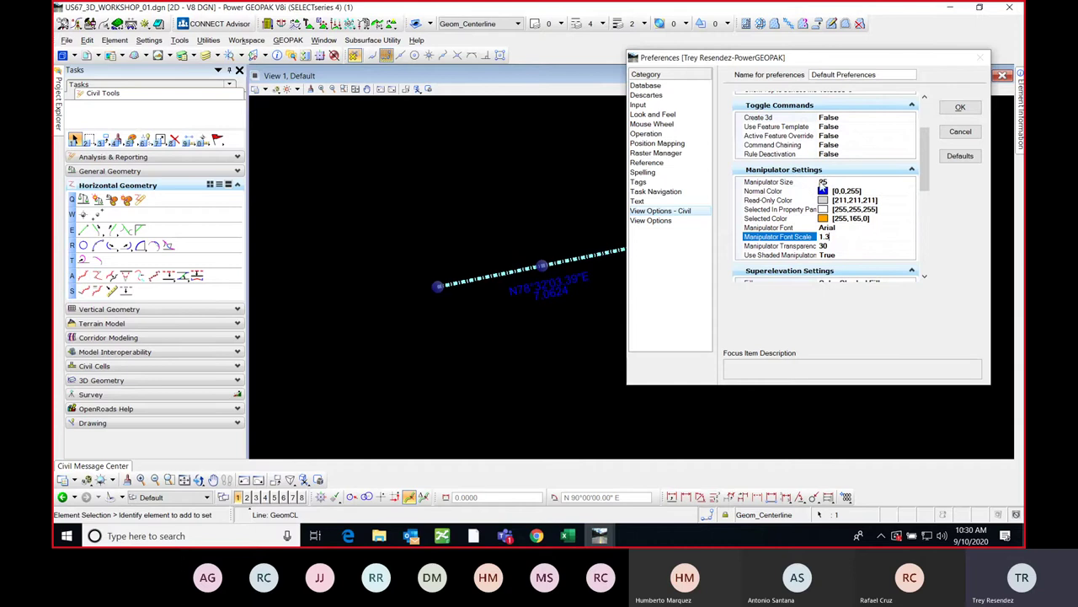
{"action": "left_click_drag", "start_coordinate": [824, 62], "coordinate": [782, 64]}
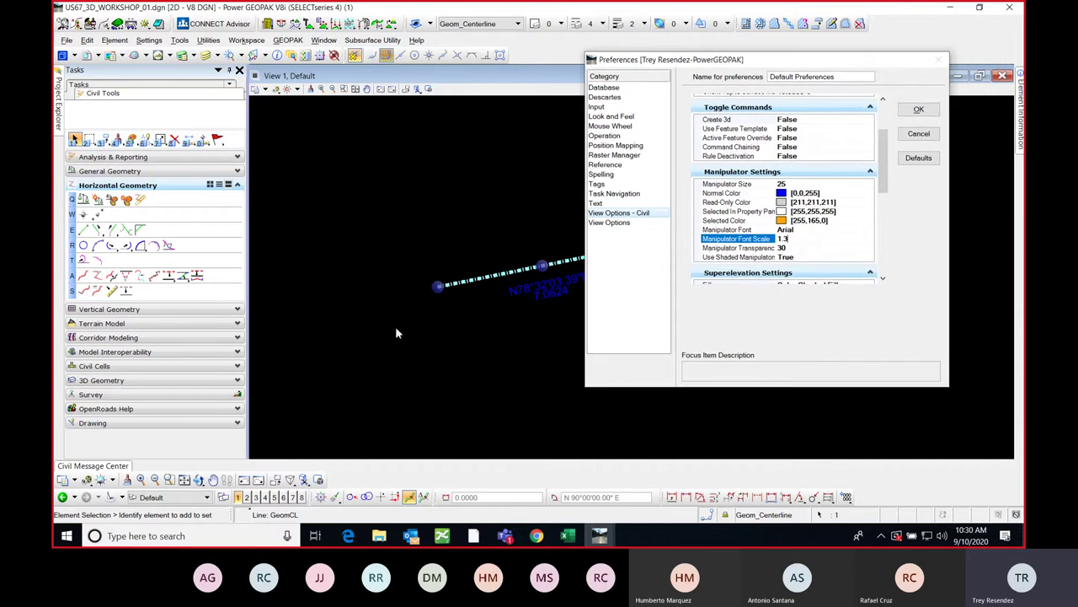
{"action": "middle_click_drag", "start_coordinate": [396, 333], "coordinate": [304, 320]}
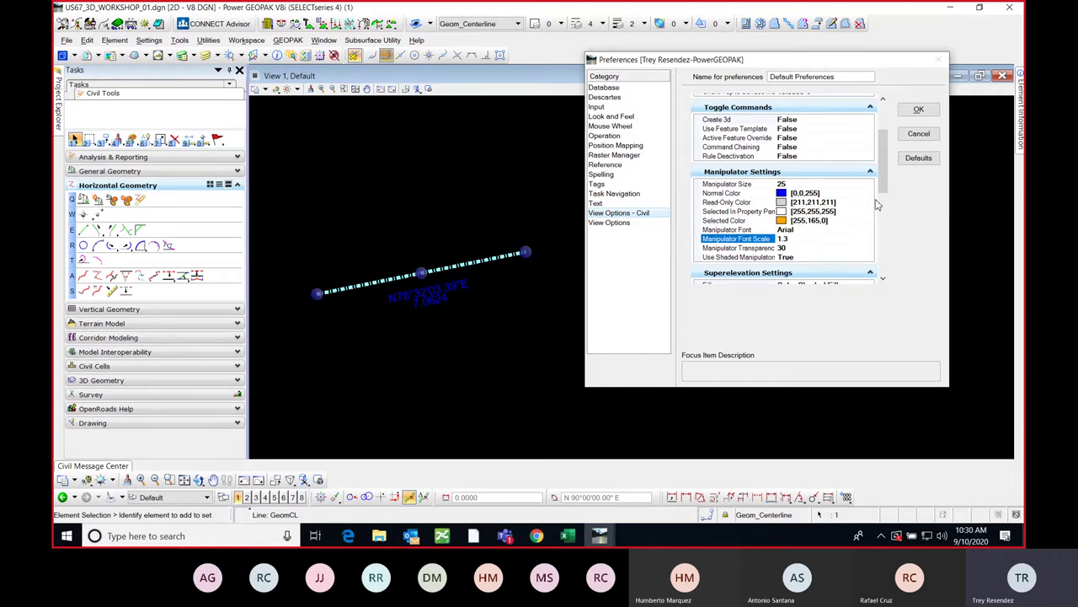
{"action": "left_click", "coordinate": [918, 108]}
- Window-select the remaining sample line and delete it, leaving the view empty
{"action": "middle_click_drag", "start_coordinate": [421, 170], "coordinate": [470, 185]}
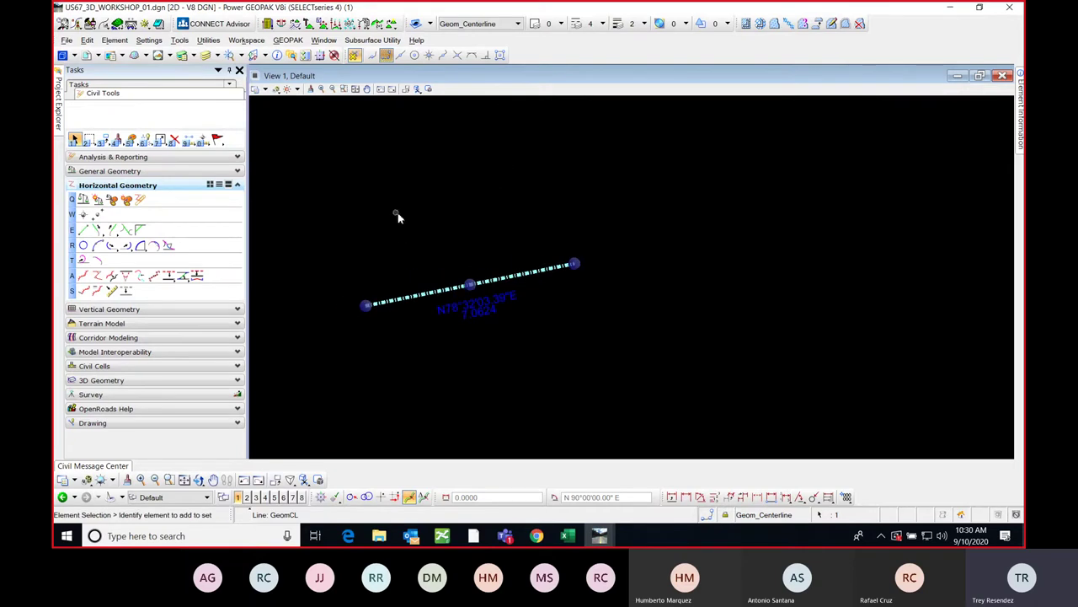
{"action": "left_click", "coordinate": [454, 208]}
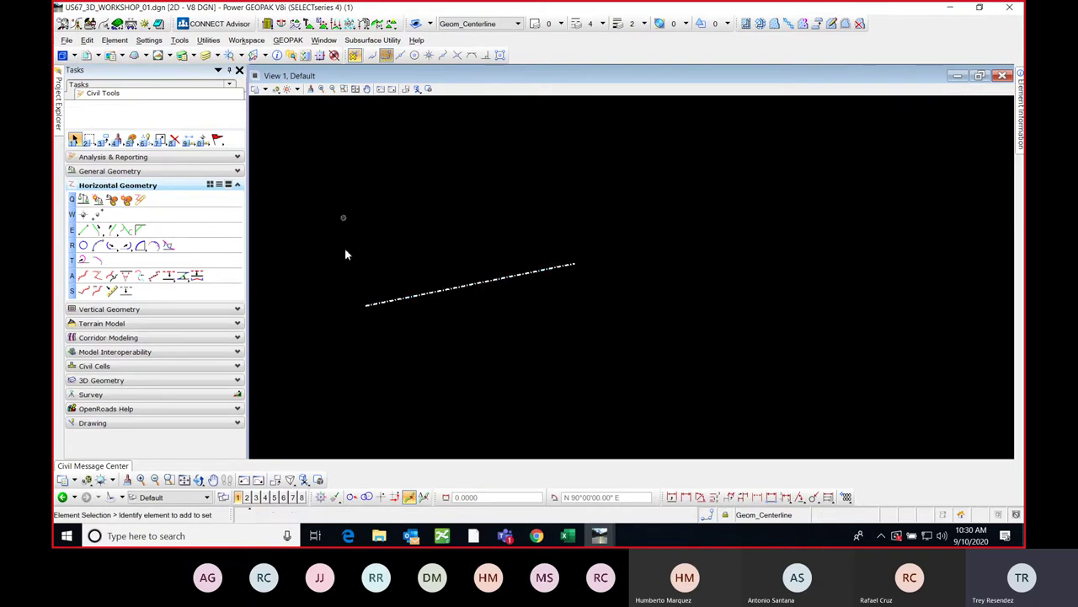
{"action": "middle_click_drag", "start_coordinate": [418, 207], "coordinate": [445, 231]}
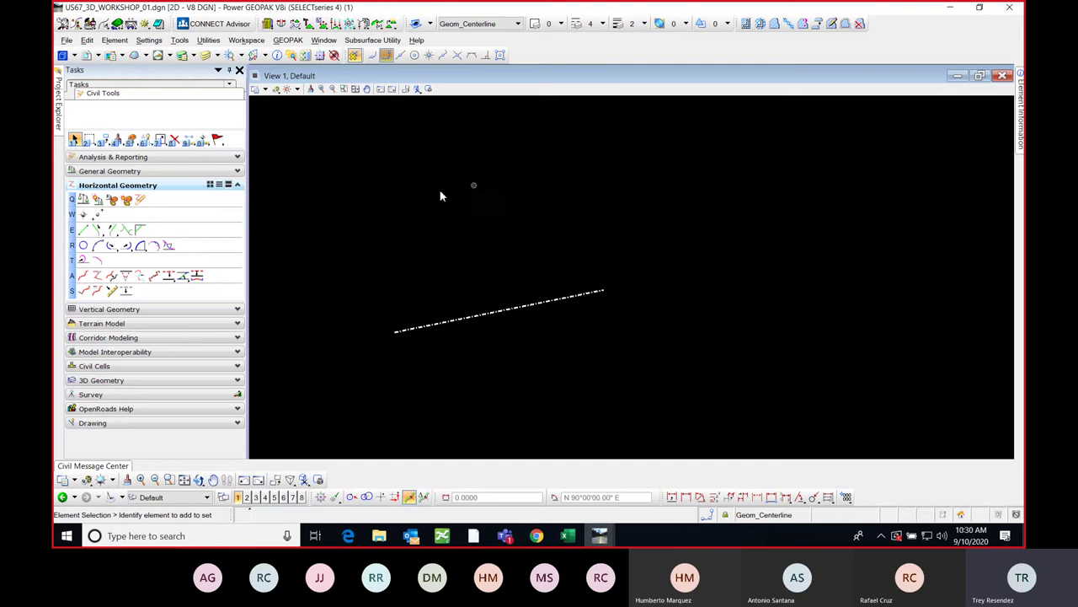
{"action": "left_click_drag", "start_coordinate": [313, 173], "coordinate": [636, 379]}
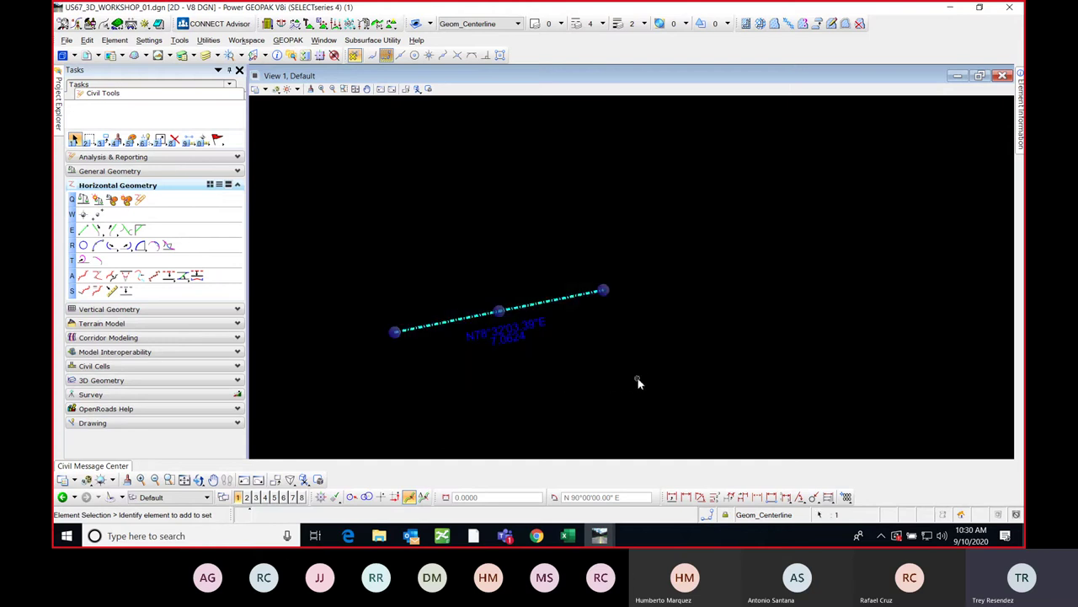
{"action": "key", "text": "Delete"}
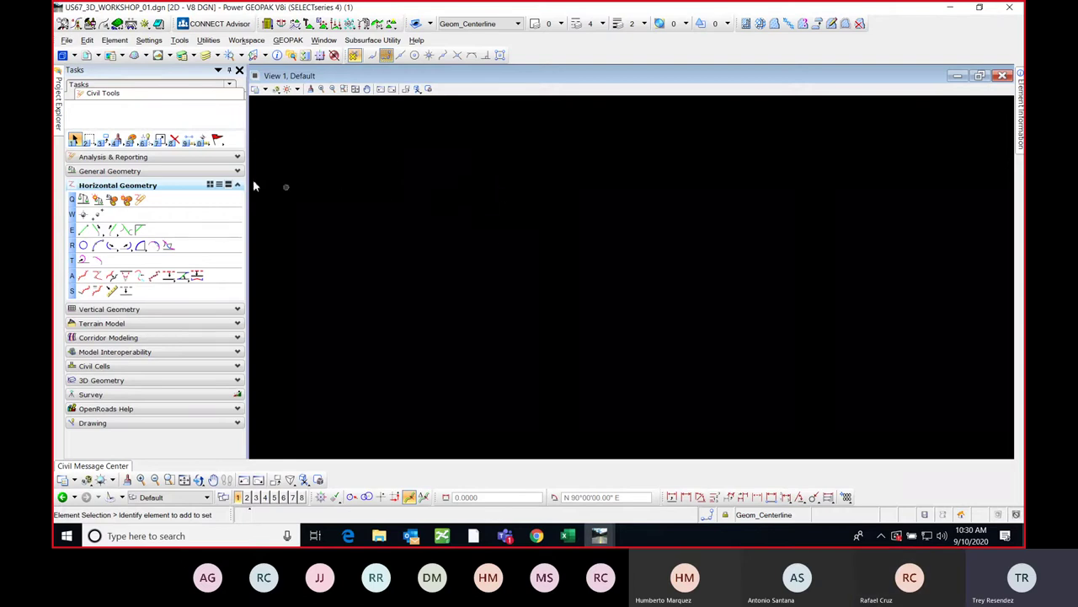
- Attach US67_MDF_Alignment.dgn from the 3D OpenRoads Workshop - ELP folder as a reference with Coincident - World orientation, and dismiss the meeting pop-up
{"action": "left_click", "coordinate": [97, 57]}
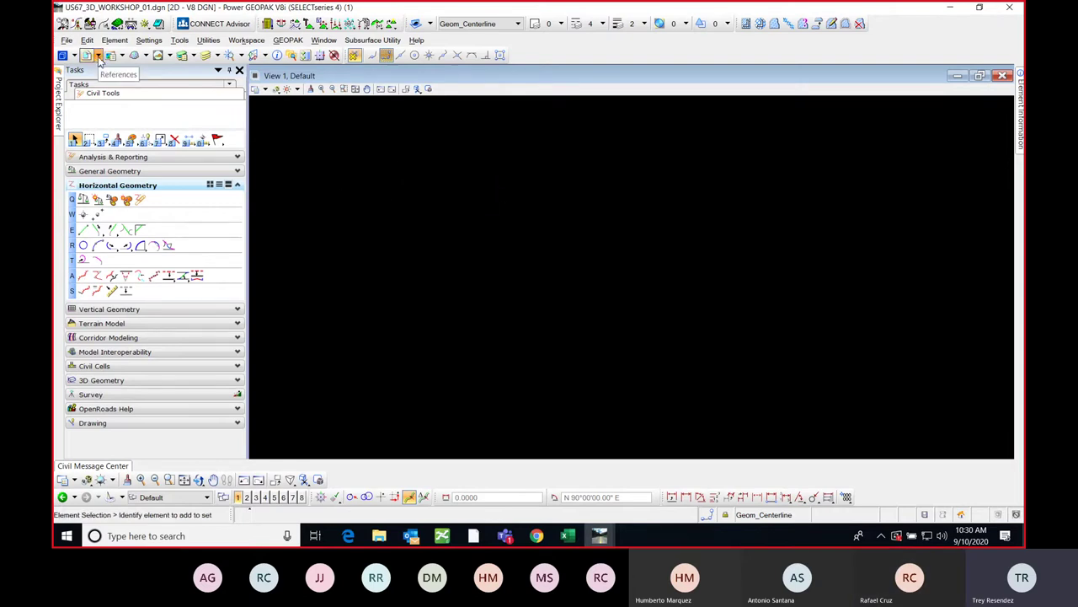
{"action": "left_click", "coordinate": [113, 85]}
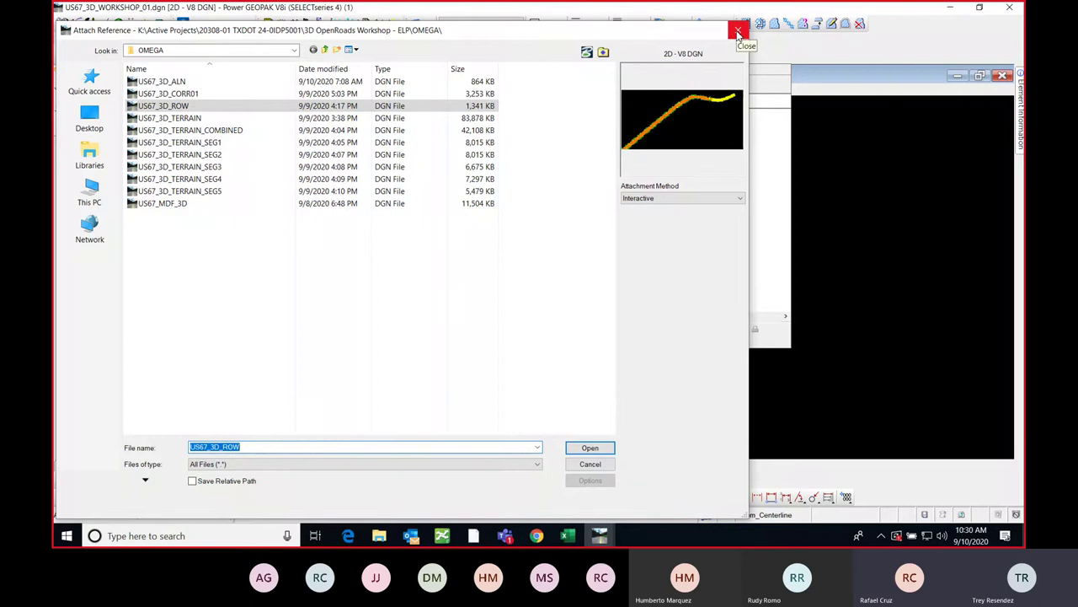
{"action": "left_click", "coordinate": [323, 49]}
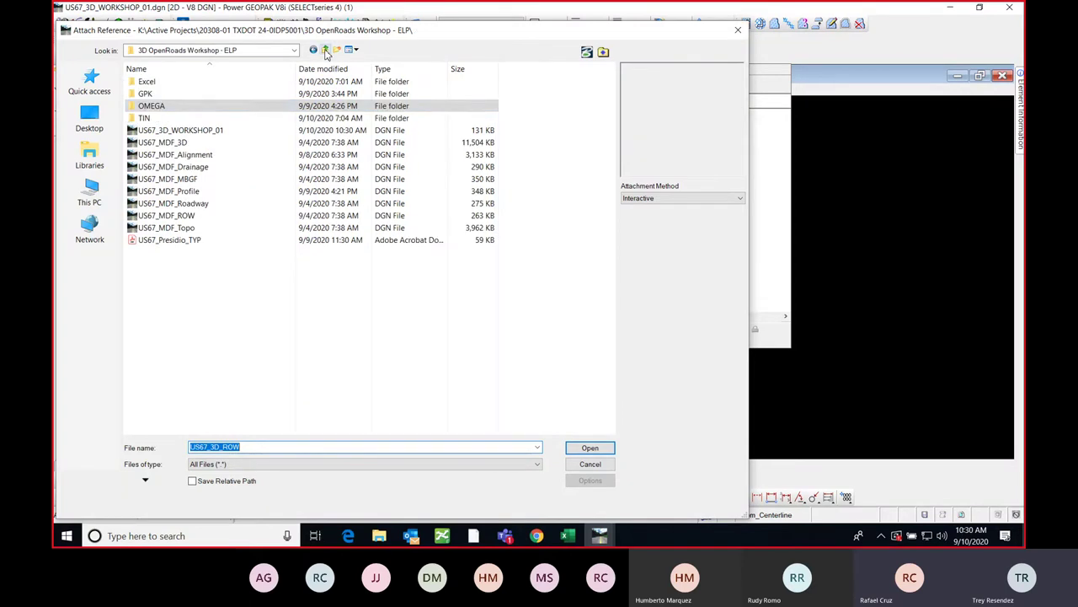
{"action": "double_click", "coordinate": [204, 156]}
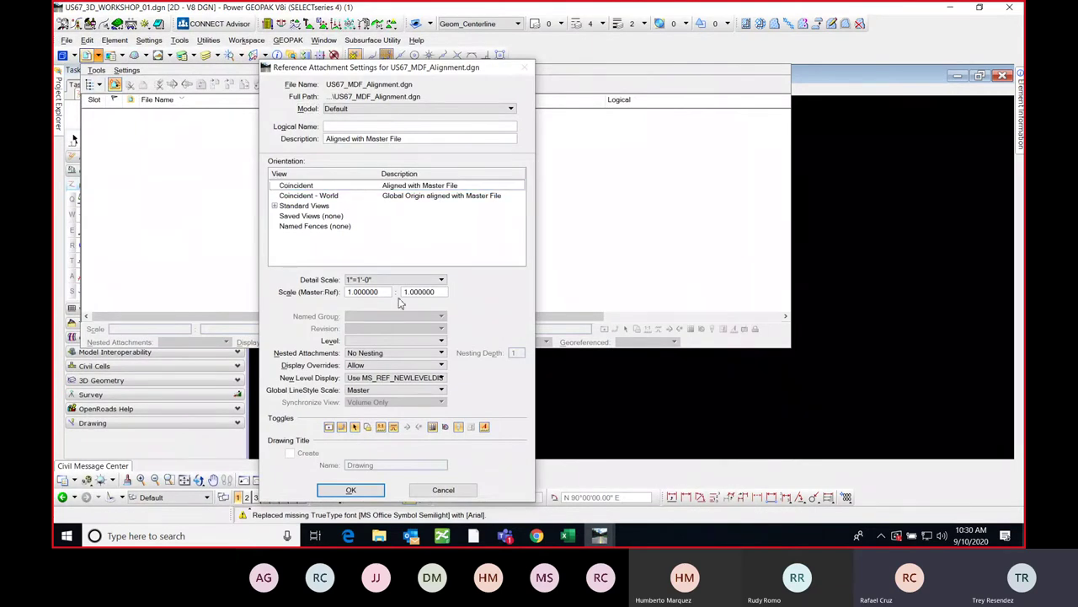
{"action": "key", "text": "Down"}
{"action": "left_click", "coordinate": [351, 490]}
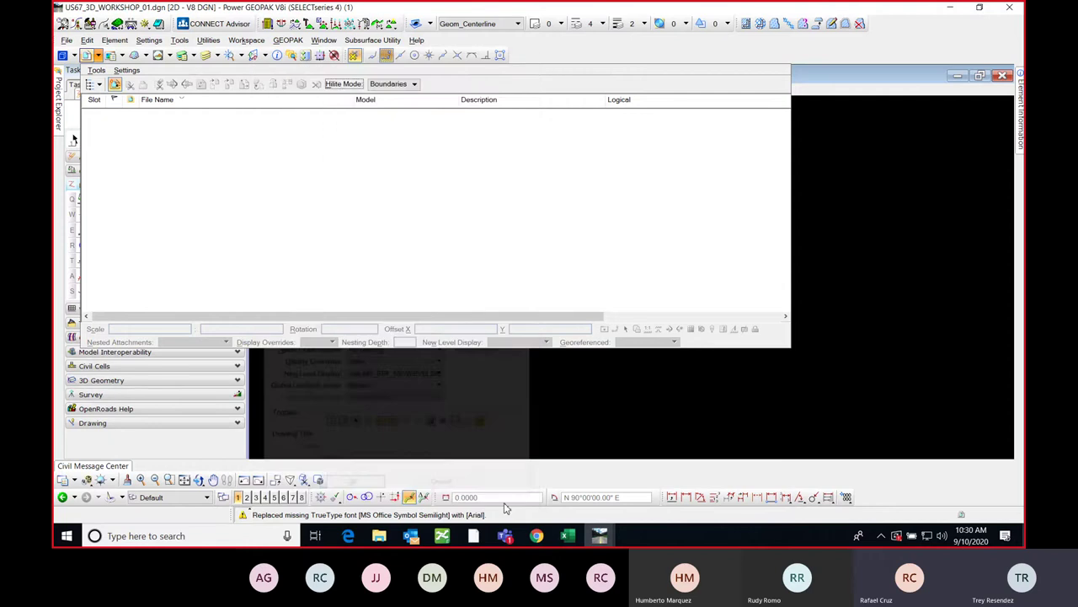
{"action": "mouse_move", "coordinate": [505, 536]}
{"action": "mouse_move", "coordinate": [622, 466]}
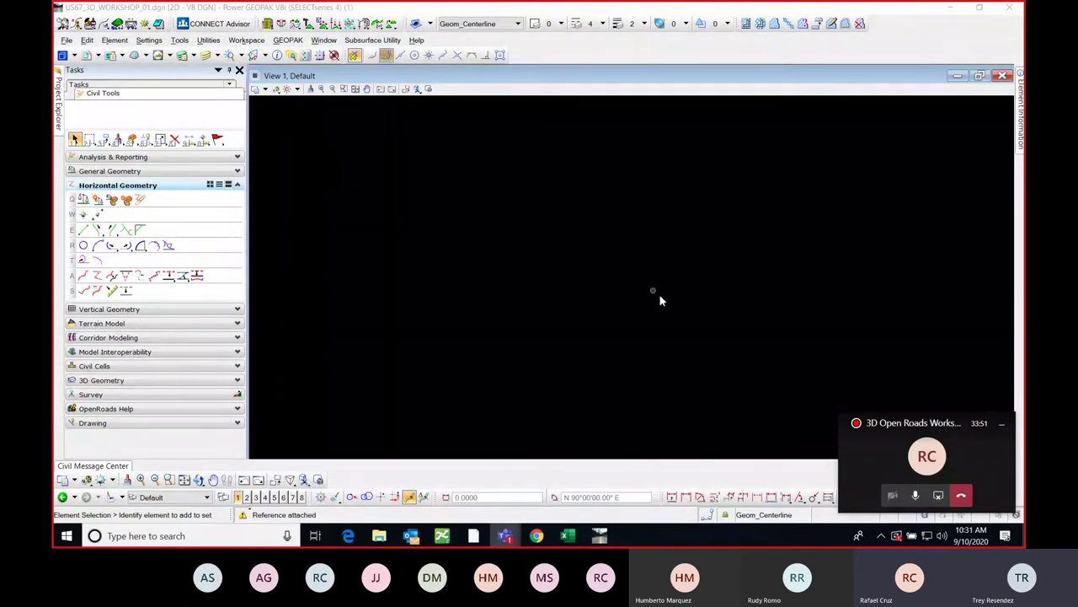
{"action": "left_click", "coordinate": [1002, 424]}
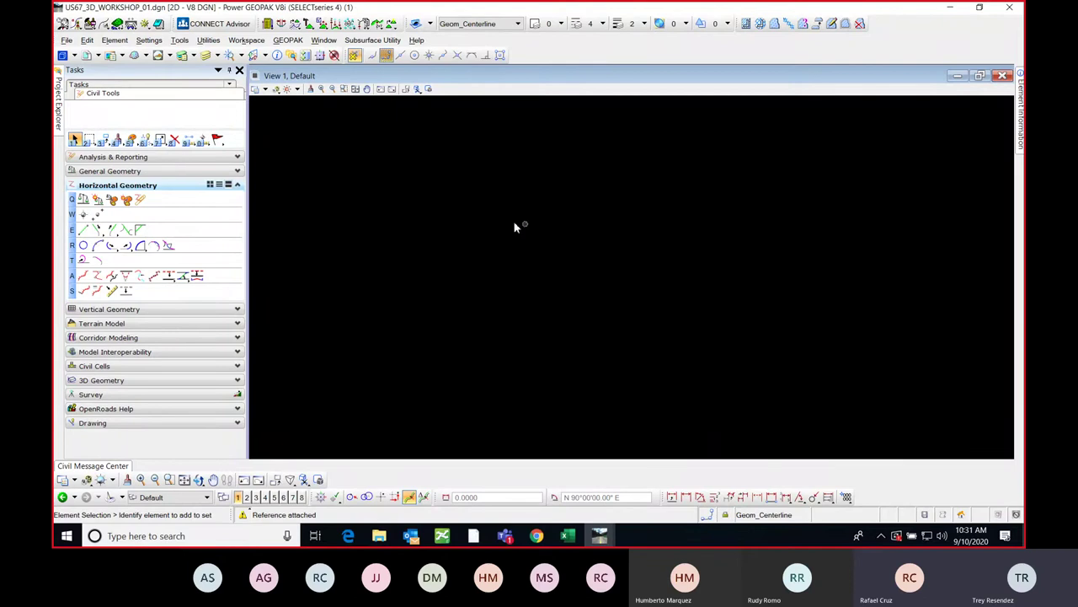
- Examine the attached alignment and its stationing, and check its entry in the references list
{"action": "mouse_move", "coordinate": [514, 224]}
{"action": "middle_mouse_down"}
{"action": "mouse_move", "coordinate": [646, 244]}
{"action": "mouse_move", "coordinate": [645, 328]}
{"action": "middle_mouse_up"}
{"action": "scroll", "coordinate": [545, 366], "scroll_direction": "up", "scroll_amount": 3}
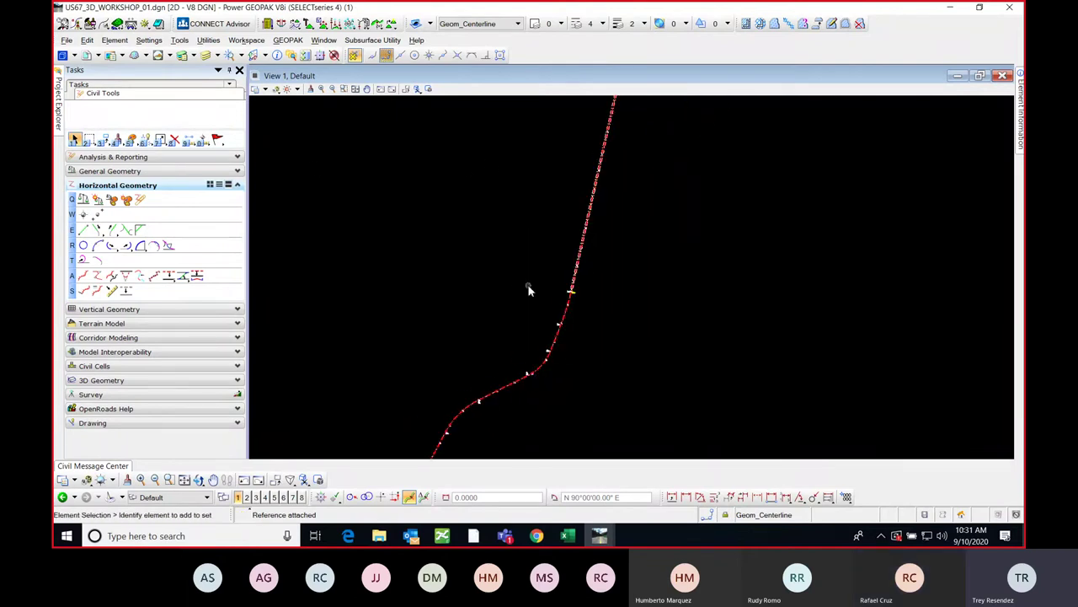
{"action": "scroll", "coordinate": [530, 290], "scroll_direction": "up", "scroll_amount": 5}
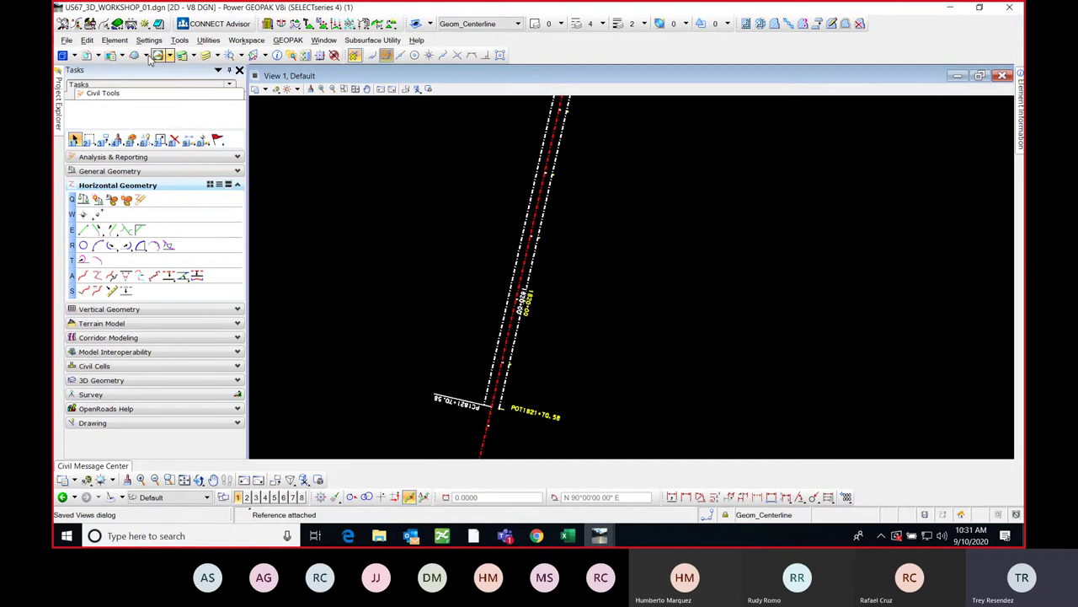
{"action": "left_click", "coordinate": [98, 55]}
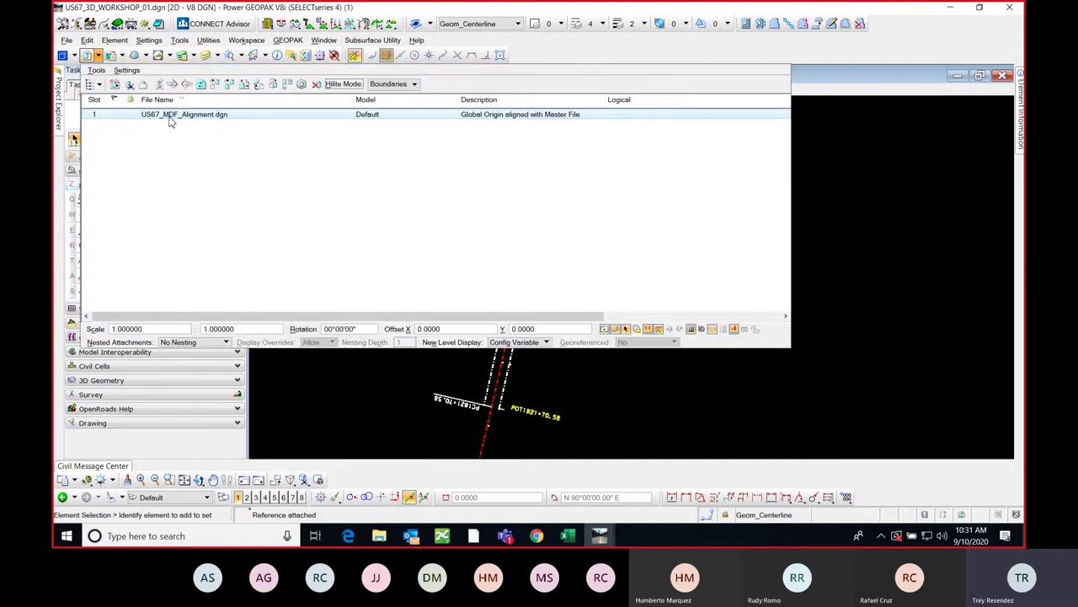
{"action": "scroll", "coordinate": [460, 356], "scroll_direction": "down", "scroll_amount": 5}
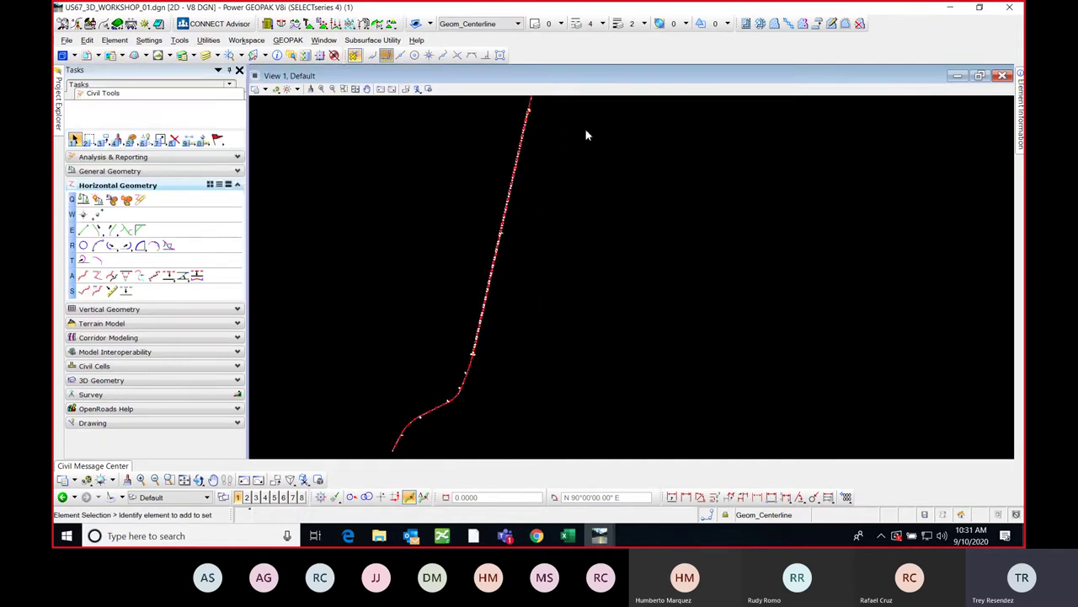
{"action": "middle_click_drag", "start_coordinate": [587, 134], "coordinate": [585, 268]}
{"action": "scroll", "coordinate": [556, 315], "scroll_direction": "down", "scroll_amount": 3}
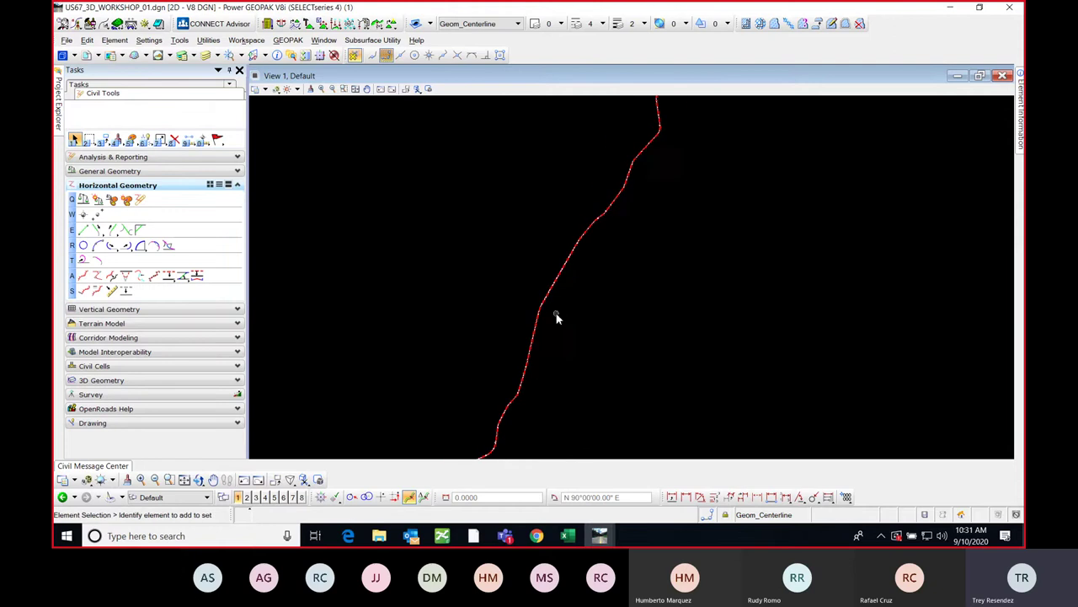
- Rotate the view by points, from the alignment's end at station 875+00 along its tangent, so that tangent runs horizontally
{"action": "middle_click_drag", "start_coordinate": [621, 192], "coordinate": [648, 139]}
{"action": "scroll", "coordinate": [652, 160], "scroll_direction": "up", "scroll_amount": 5}
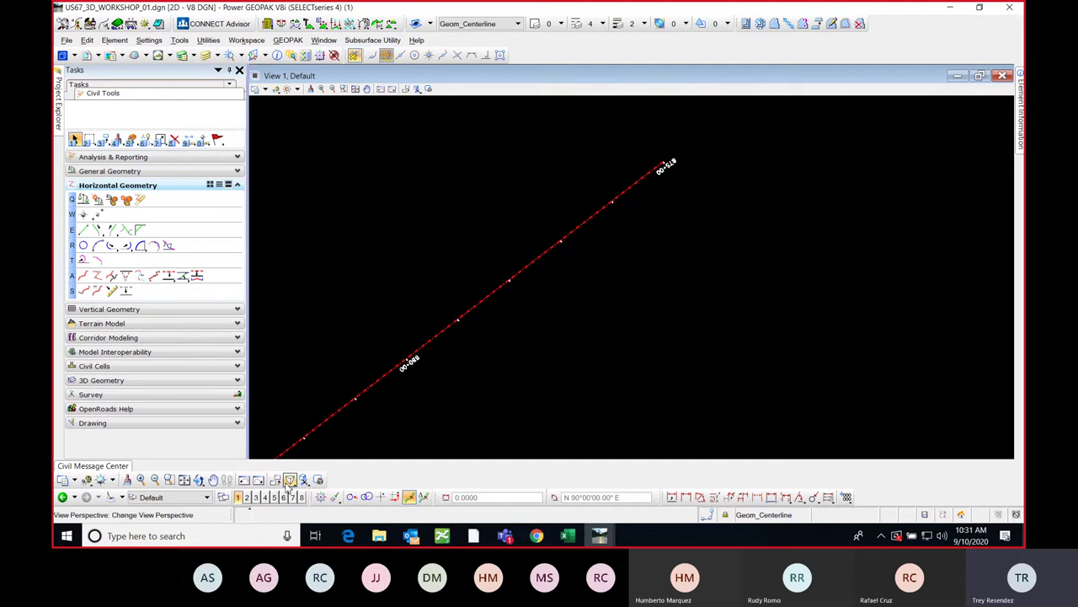
{"action": "left_click", "coordinate": [201, 482]}
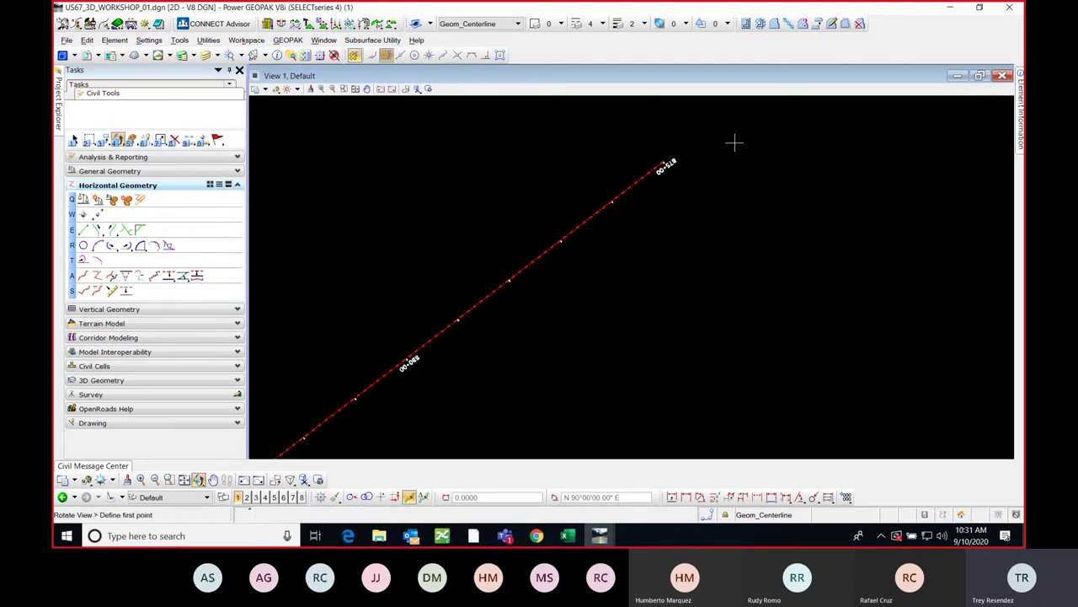
{"action": "scroll", "coordinate": [734, 142], "scroll_direction": "up", "scroll_amount": 2}
{"action": "left_click", "coordinate": [606, 183]}
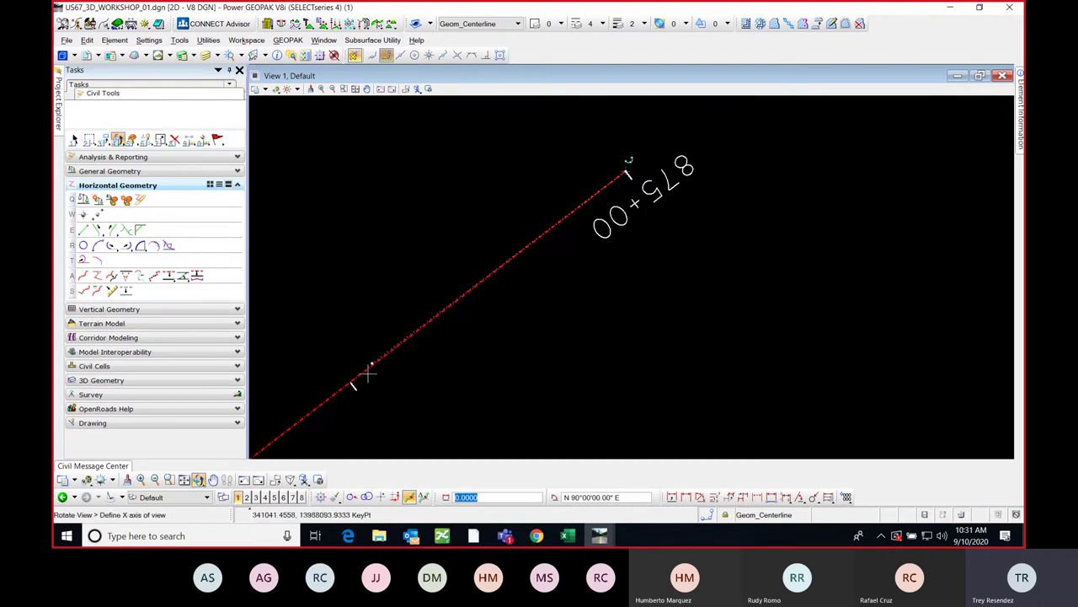
{"action": "left_click", "coordinate": [349, 379]}
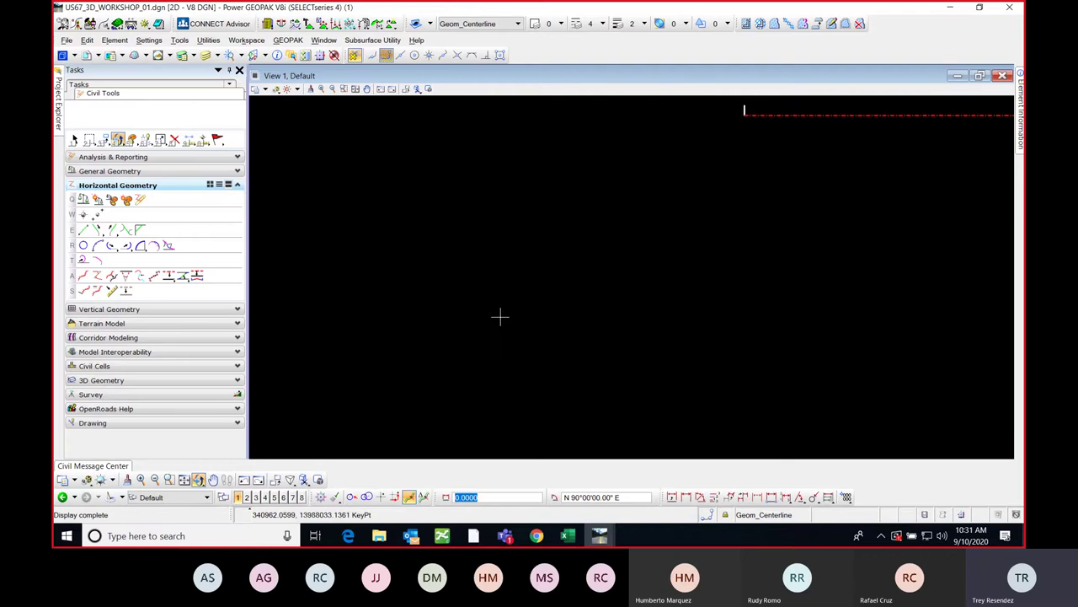
{"action": "middle_click_drag", "start_coordinate": [500, 315], "coordinate": [578, 298]}
{"action": "middle_click_drag", "start_coordinate": [737, 325], "coordinate": [620, 315]}
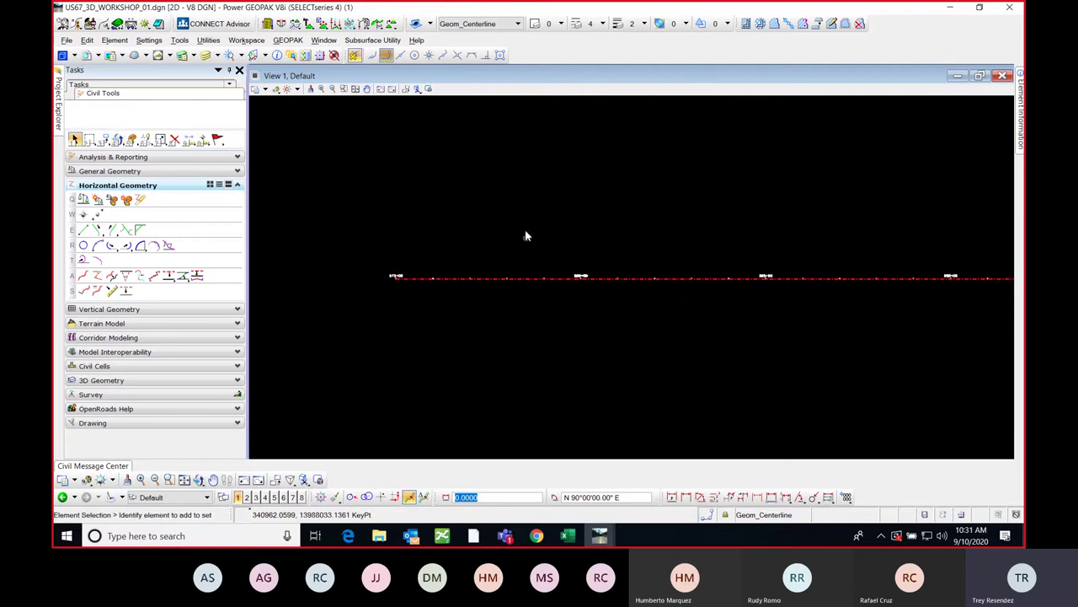
- Examine the rotated alignment from station 875+00 along the straight tangent and through the following curves
{"action": "scroll", "coordinate": [531, 236], "scroll_direction": "down", "scroll_amount": 2}
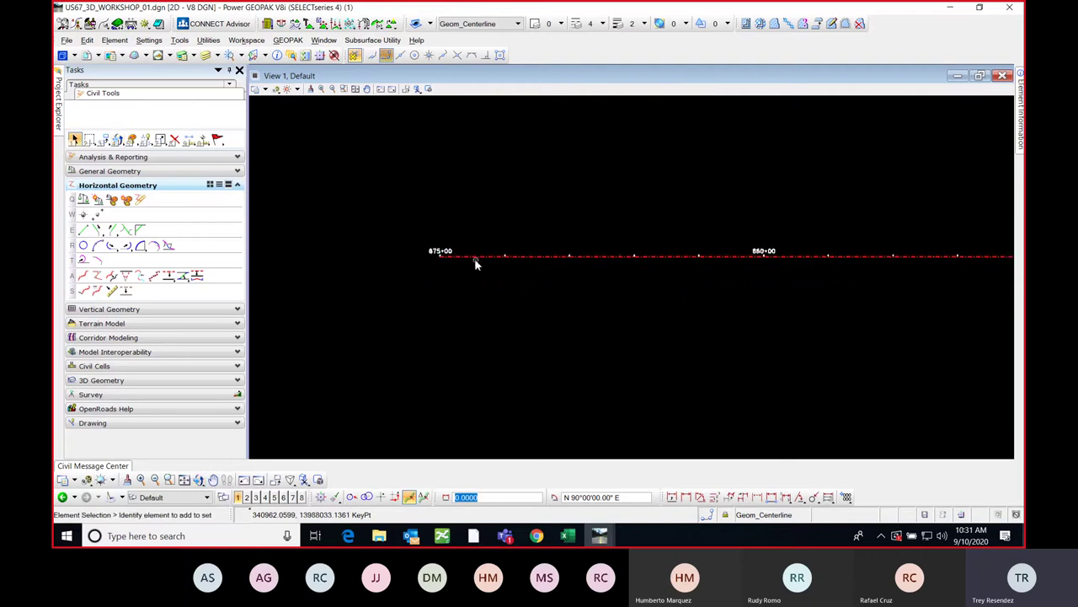
{"action": "middle_click_drag", "start_coordinate": [450, 261], "coordinate": [428, 262]}
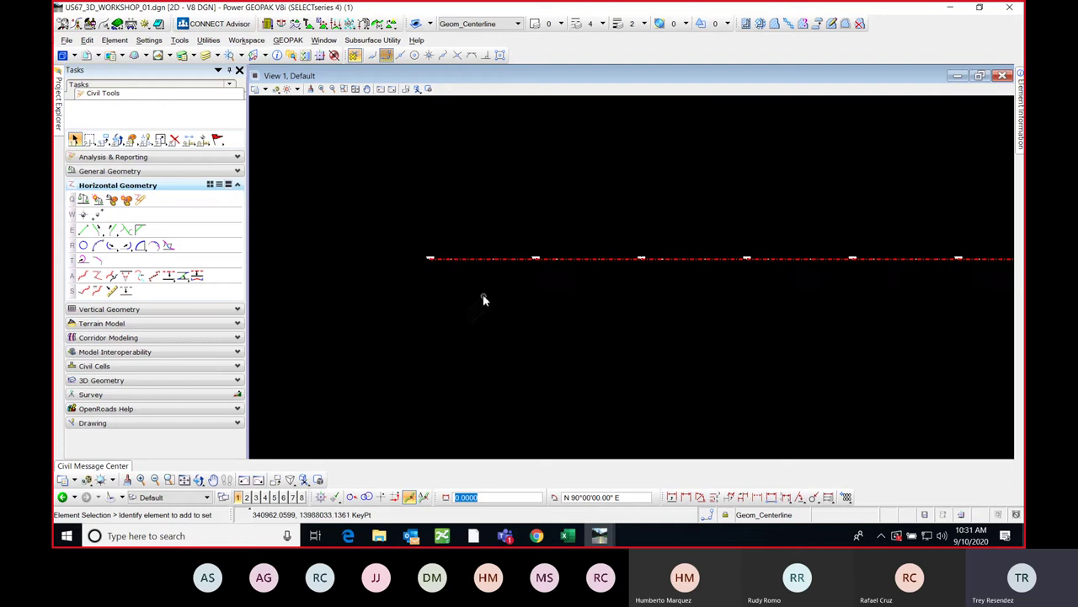
{"action": "scroll", "coordinate": [483, 299], "scroll_direction": "down", "scroll_amount": 1}
{"action": "middle_click_drag", "start_coordinate": [863, 319], "coordinate": [736, 296]}
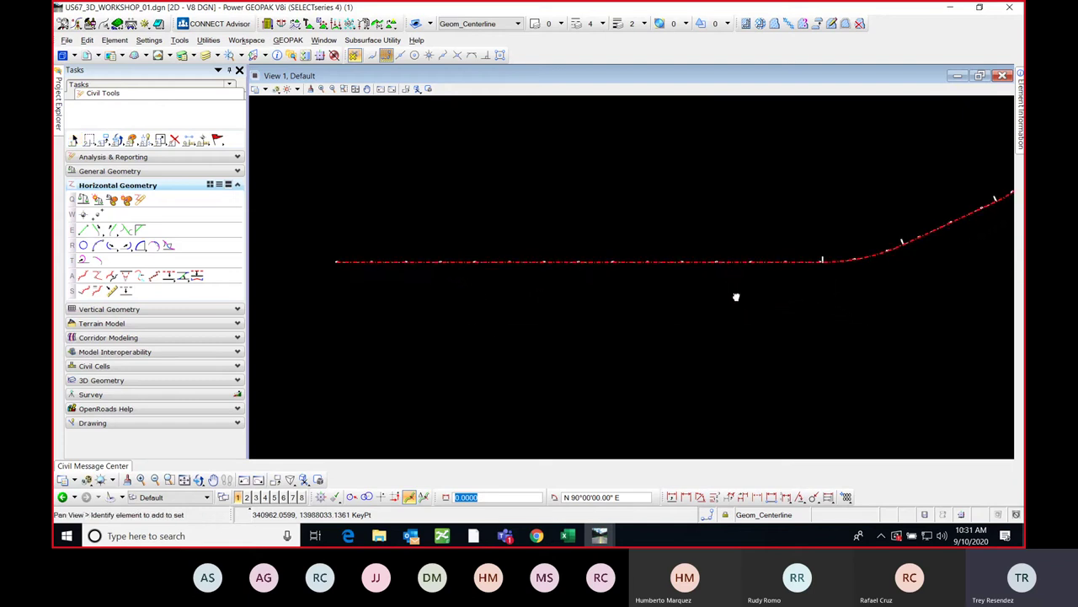
{"action": "scroll", "coordinate": [476, 299], "scroll_direction": "down", "scroll_amount": 1}
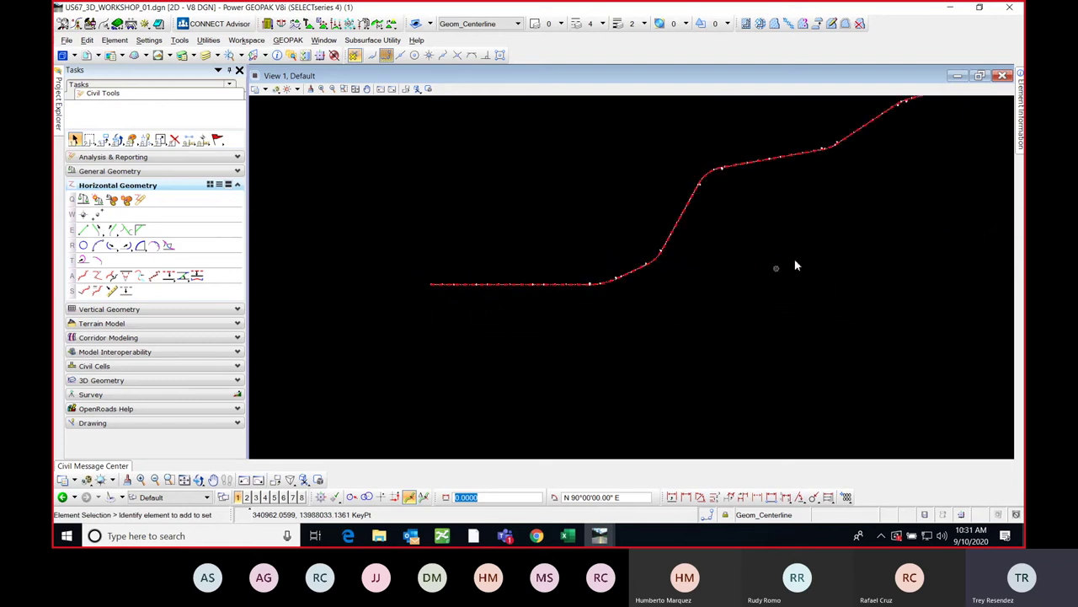
{"action": "scroll", "coordinate": [795, 264], "scroll_direction": "down", "scroll_amount": 1}
{"action": "middle_click_drag", "start_coordinate": [734, 284], "coordinate": [834, 244]}
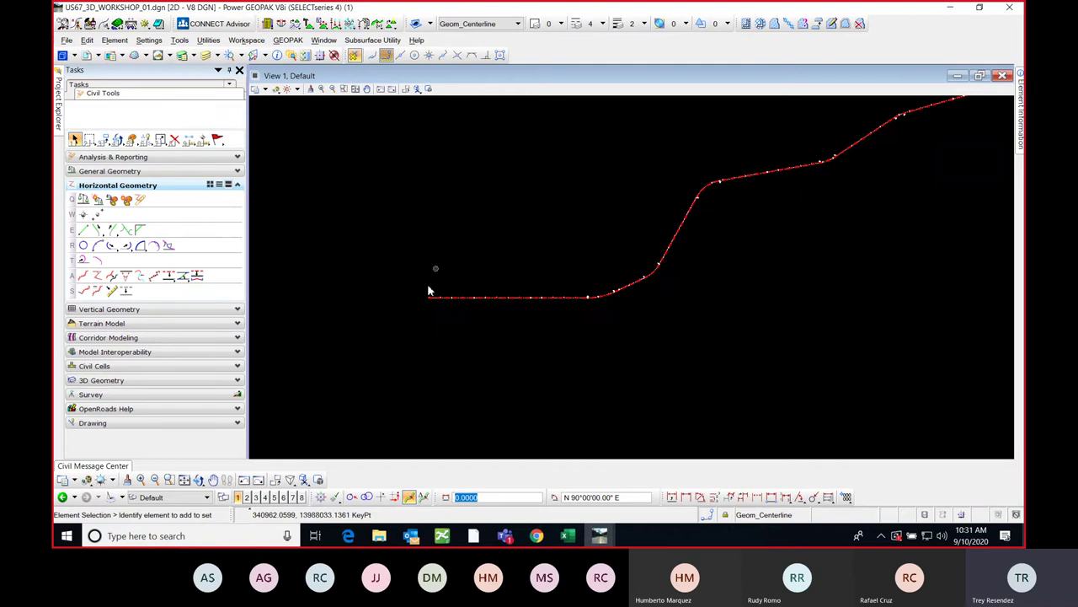
{"action": "middle_click_drag", "start_coordinate": [718, 271], "coordinate": [716, 272]}
{"action": "scroll", "coordinate": [716, 272], "scroll_direction": "up", "scroll_amount": 1}
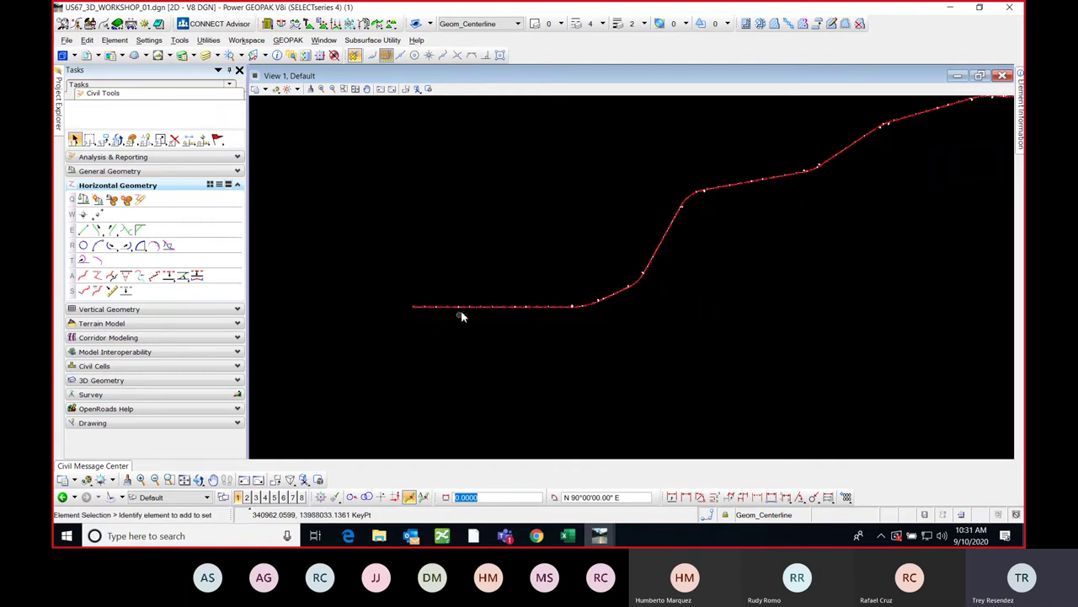
{"action": "scroll", "coordinate": [458, 314], "scroll_direction": "up", "scroll_amount": 2}
{"action": "scroll", "coordinate": [446, 317], "scroll_direction": "down", "scroll_amount": 3}
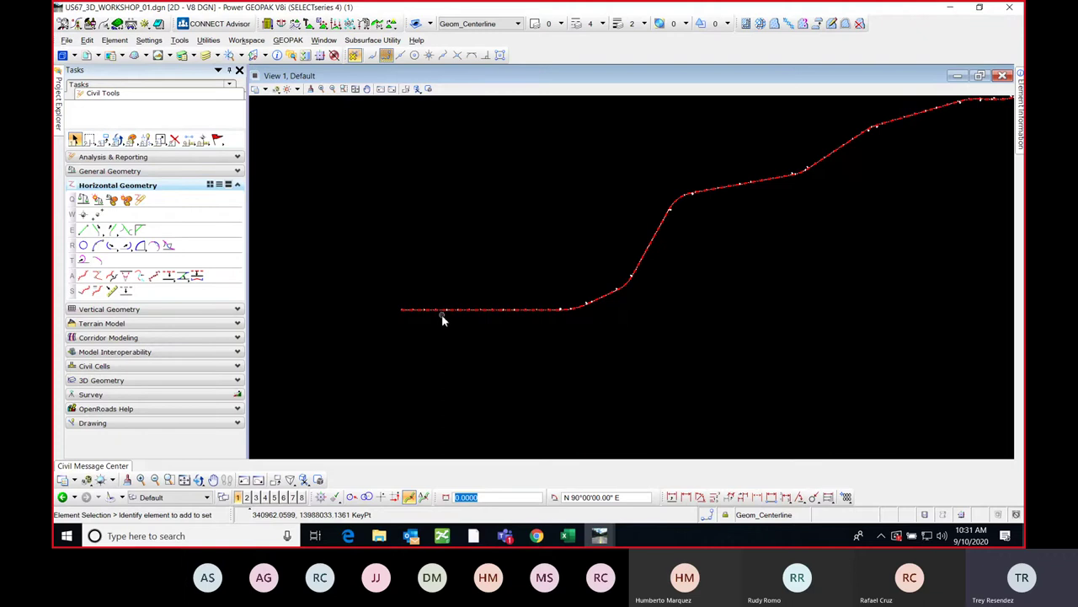
{"action": "scroll", "coordinate": [457, 328], "scroll_direction": "up", "scroll_amount": 2}
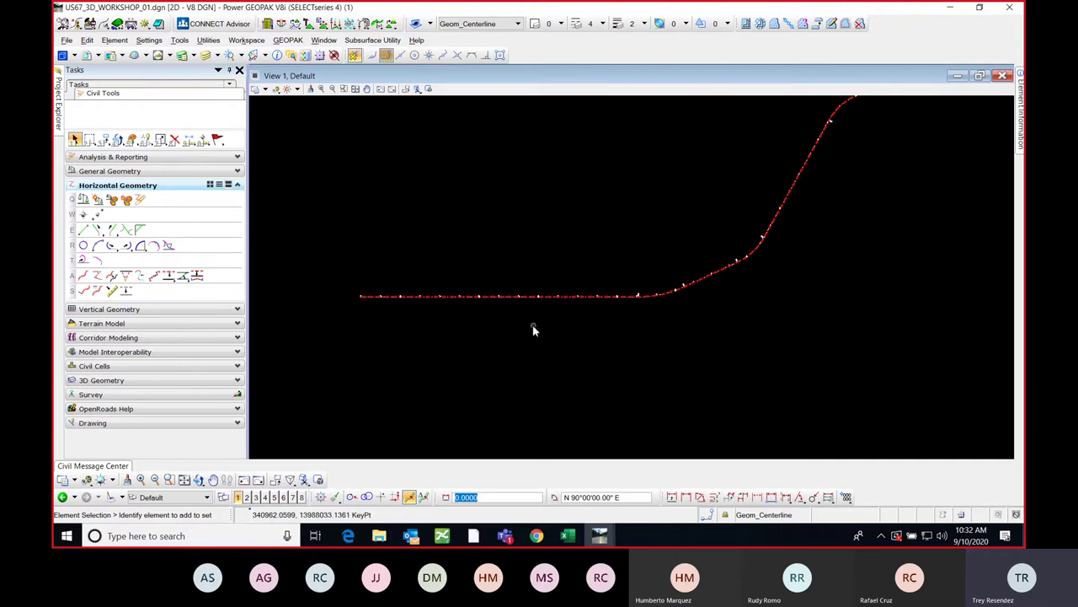
{"action": "middle_click_drag", "start_coordinate": [533, 329], "coordinate": [501, 348]}
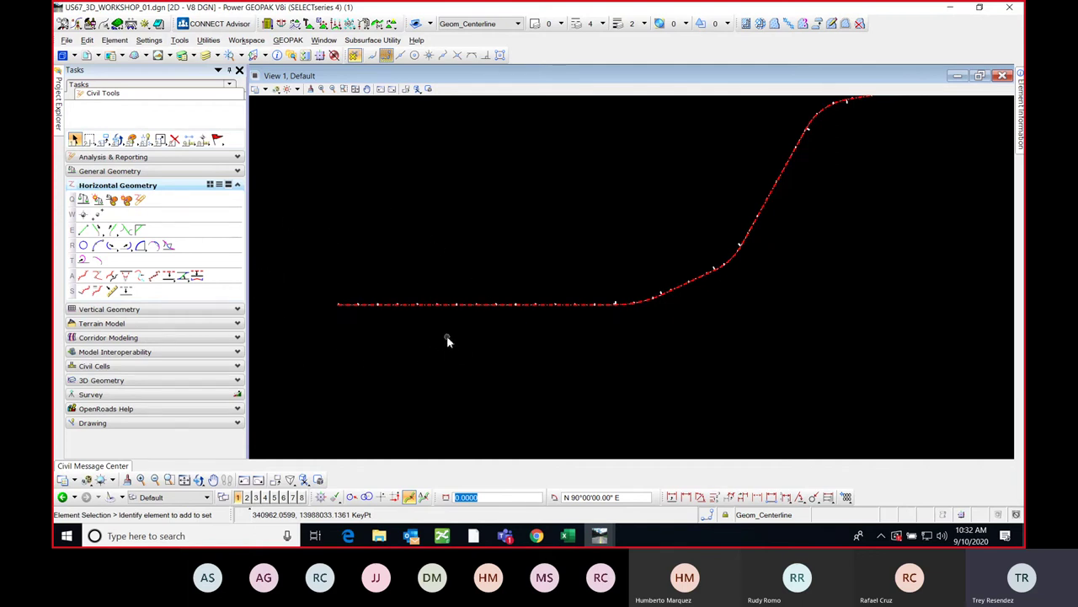
{"action": "scroll", "coordinate": [701, 321], "scroll_direction": "down", "scroll_amount": 3}
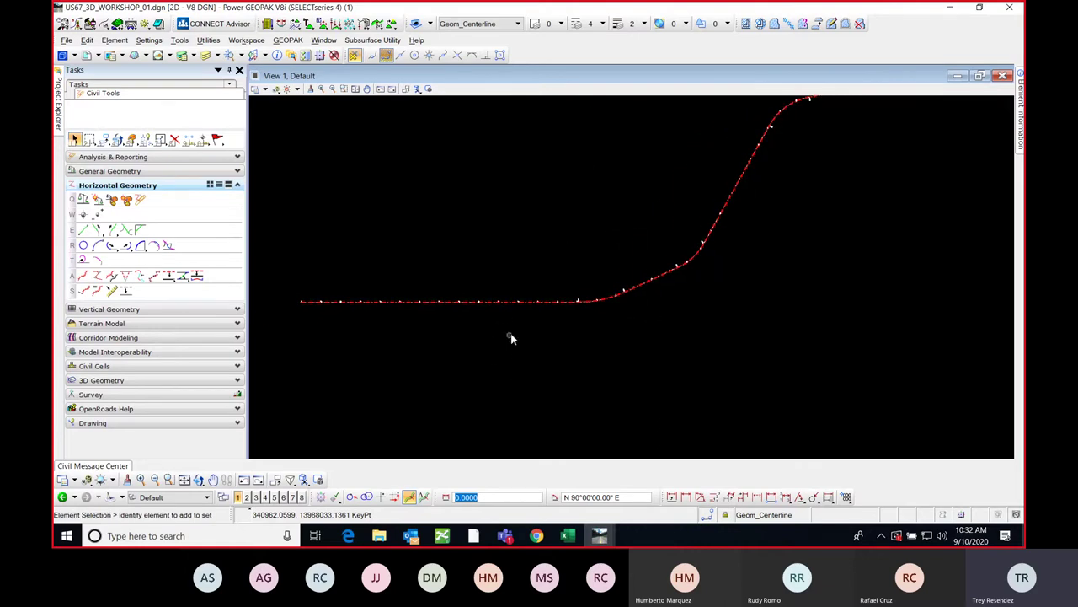
- Examine the red centerline alignment from its straight starting section through the first curves
{"action": "scroll", "coordinate": [573, 323], "scroll_direction": "down", "scroll_amount": 3}
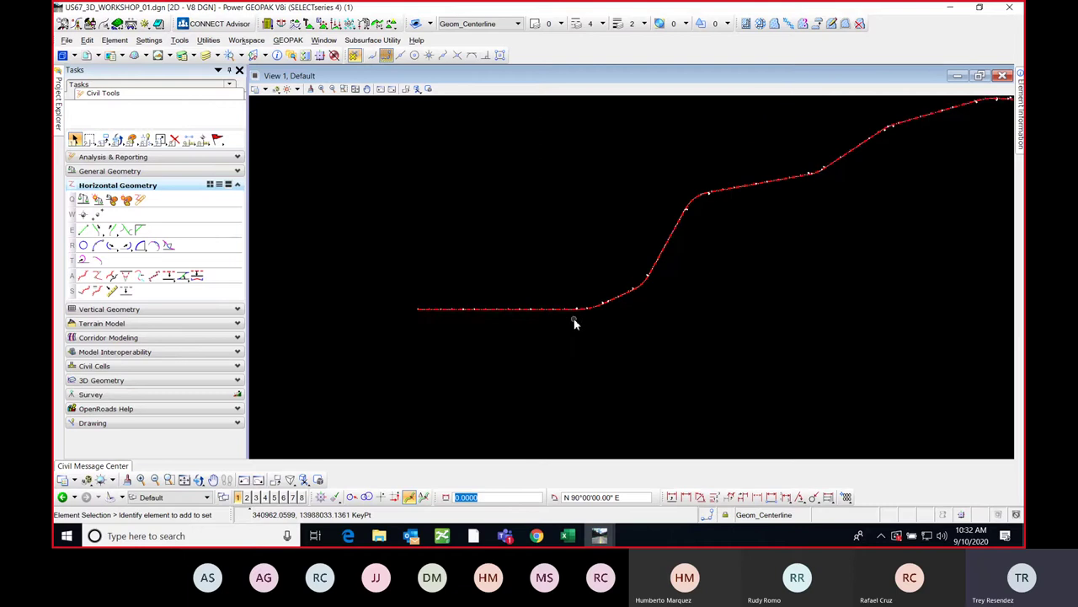
{"action": "middle_click_drag", "start_coordinate": [766, 272], "coordinate": [734, 272]}
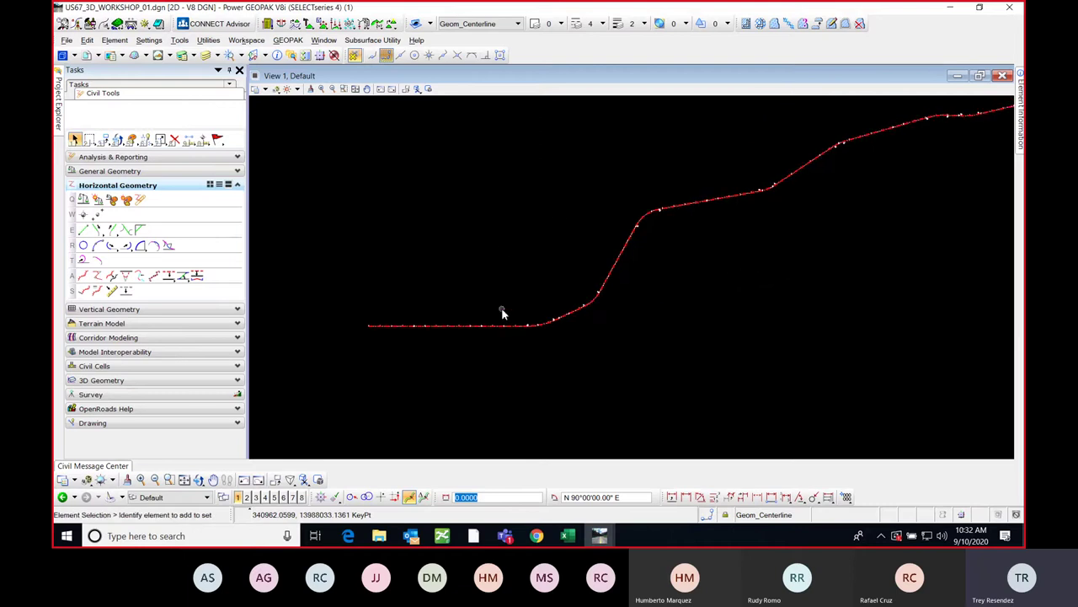
{"action": "scroll", "coordinate": [433, 321], "scroll_direction": "up", "scroll_amount": 2}
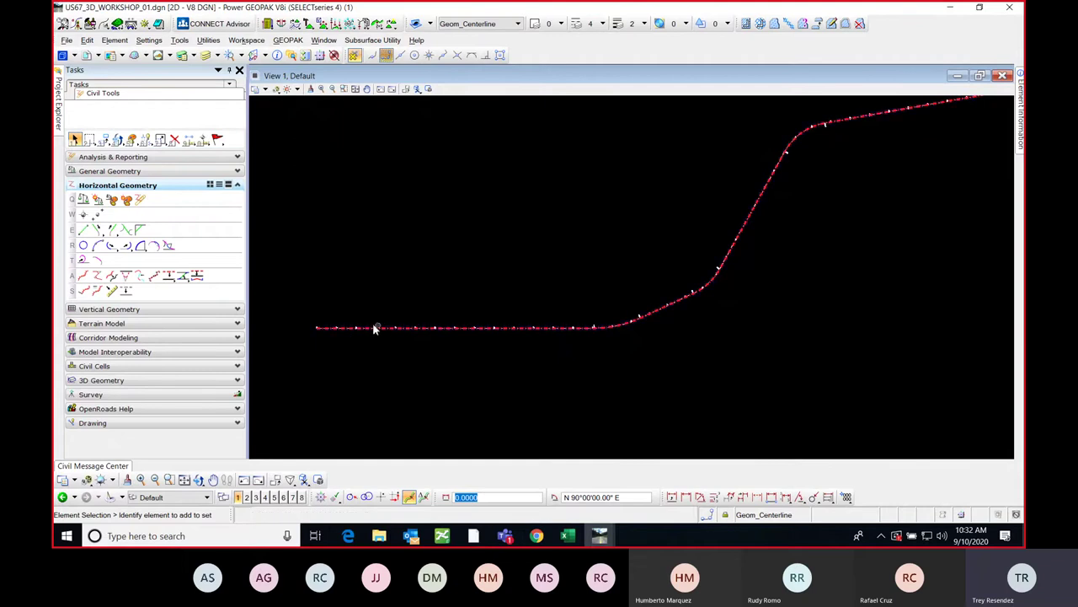
{"action": "scroll", "coordinate": [370, 327], "scroll_direction": "down", "scroll_amount": 2}
{"action": "middle_click_drag", "start_coordinate": [556, 323], "coordinate": [706, 257]}
{"action": "scroll", "coordinate": [707, 257], "scroll_direction": "down", "scroll_amount": 1}
{"action": "scroll", "coordinate": [354, 296], "scroll_direction": "up", "scroll_amount": 8}
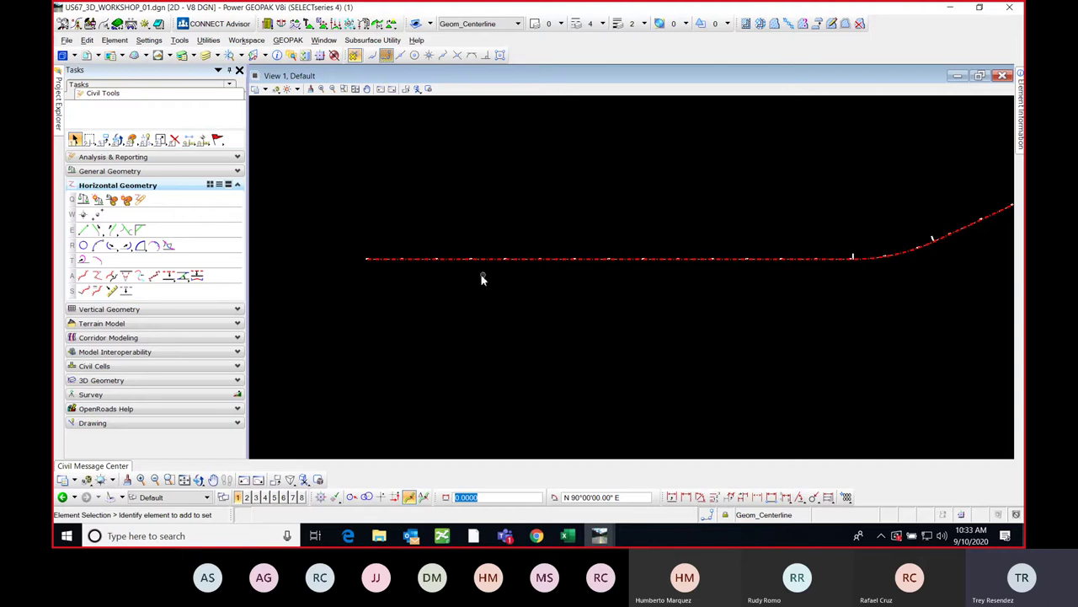
{"action": "scroll", "coordinate": [440, 285], "scroll_direction": "down", "scroll_amount": 2}
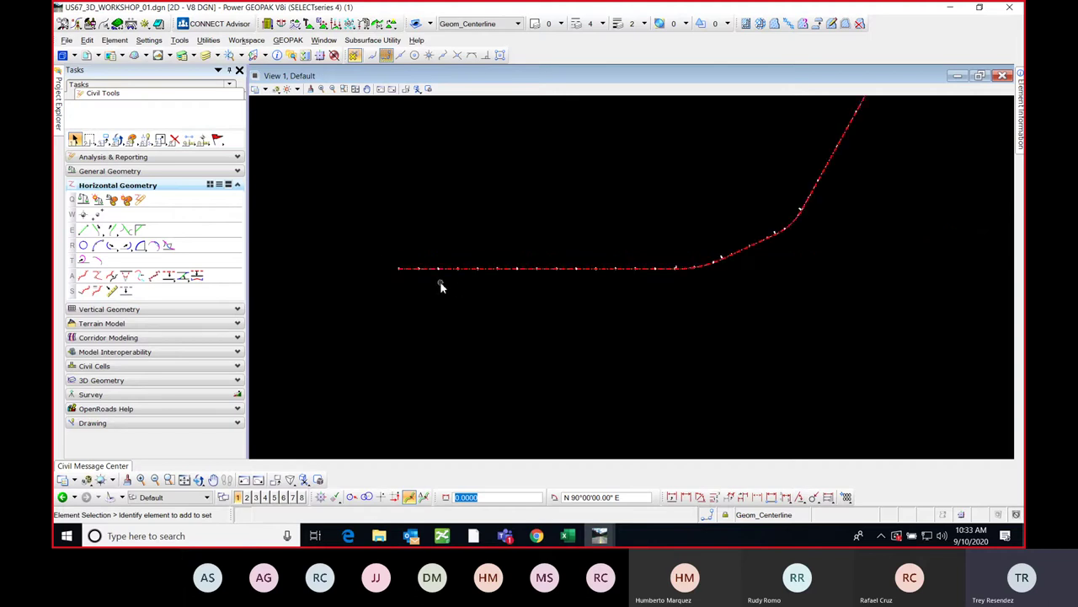
{"action": "scroll", "coordinate": [450, 285], "scroll_direction": "up", "scroll_amount": 2}
{"action": "scroll", "coordinate": [450, 285], "scroll_direction": "down", "scroll_amount": 2}
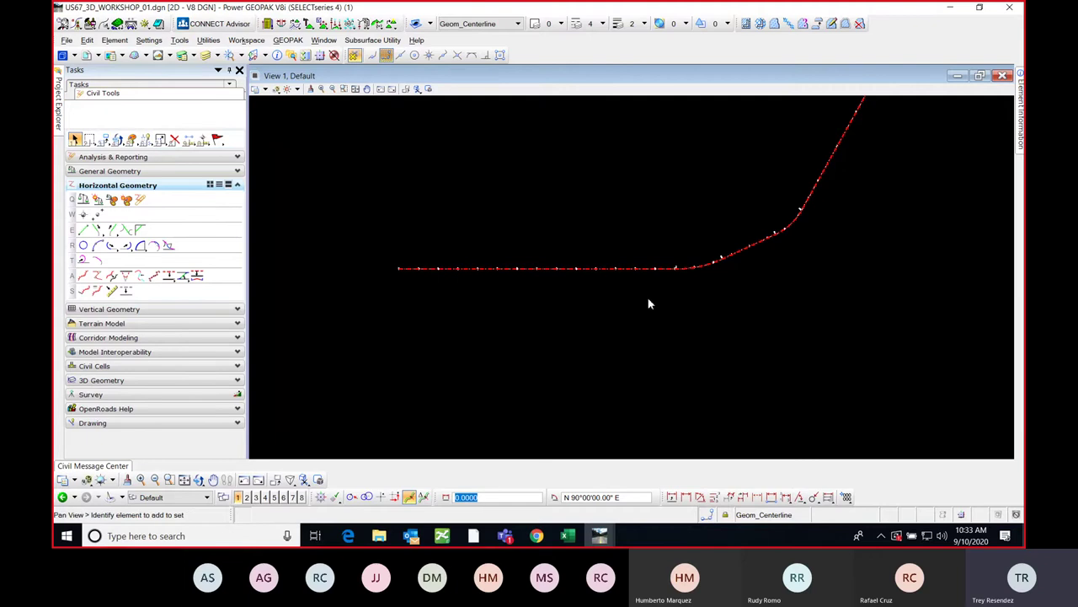
{"action": "middle_click_drag", "start_coordinate": [647, 303], "coordinate": [613, 314]}
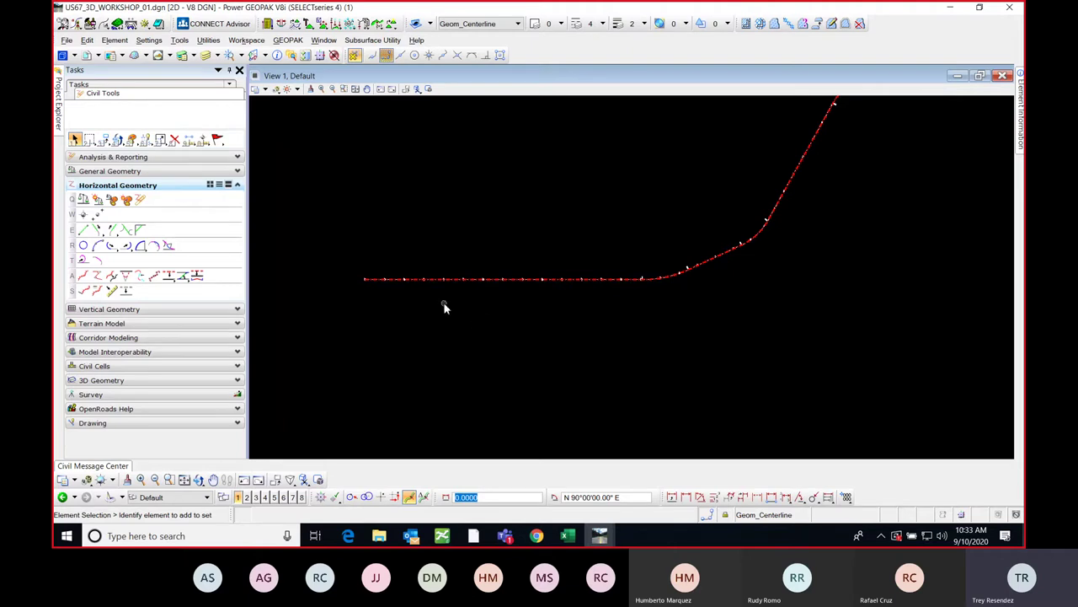
{"action": "scroll", "coordinate": [414, 304], "scroll_direction": "up", "scroll_amount": 1}
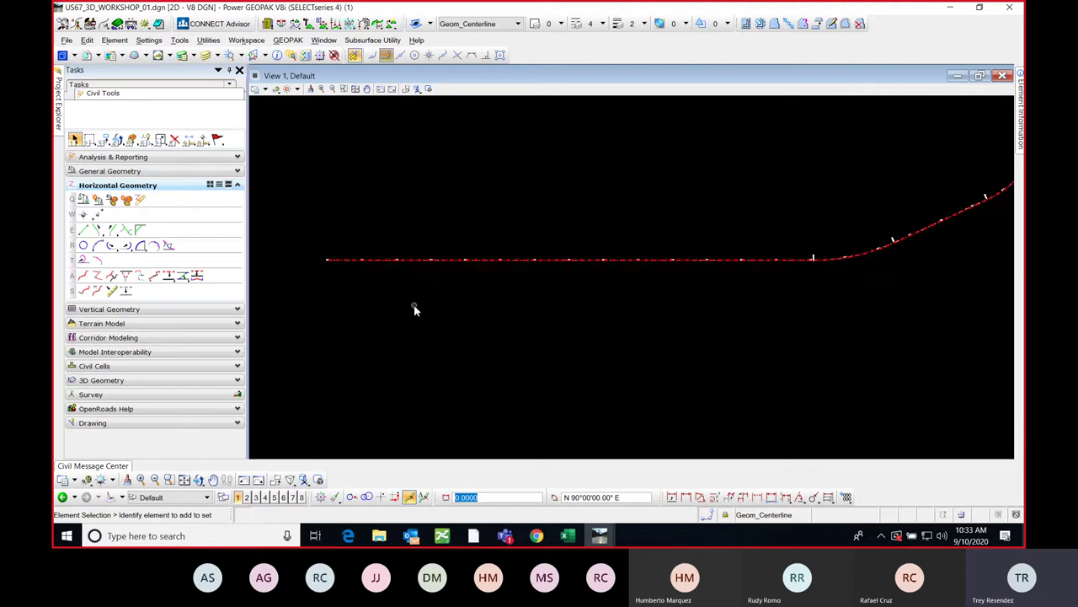
{"action": "scroll", "coordinate": [427, 314], "scroll_direction": "down", "scroll_amount": 1}
{"action": "scroll", "coordinate": [506, 320], "scroll_direction": "up", "scroll_amount": 1}
{"action": "scroll", "coordinate": [511, 329], "scroll_direction": "down", "scroll_amount": 1}
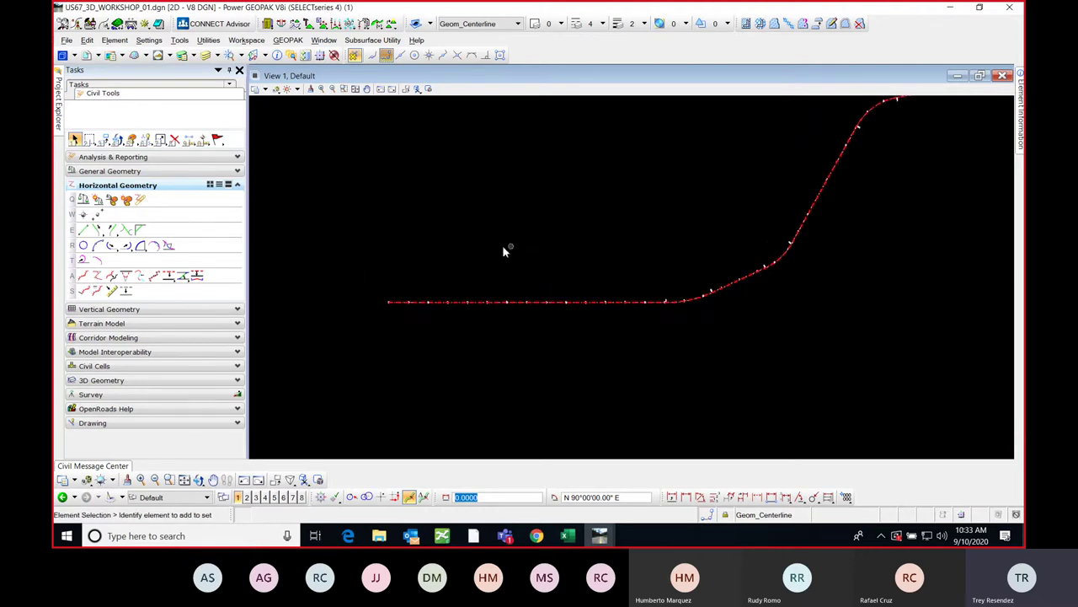
{"action": "scroll", "coordinate": [397, 333], "scroll_direction": "down", "scroll_amount": 2}
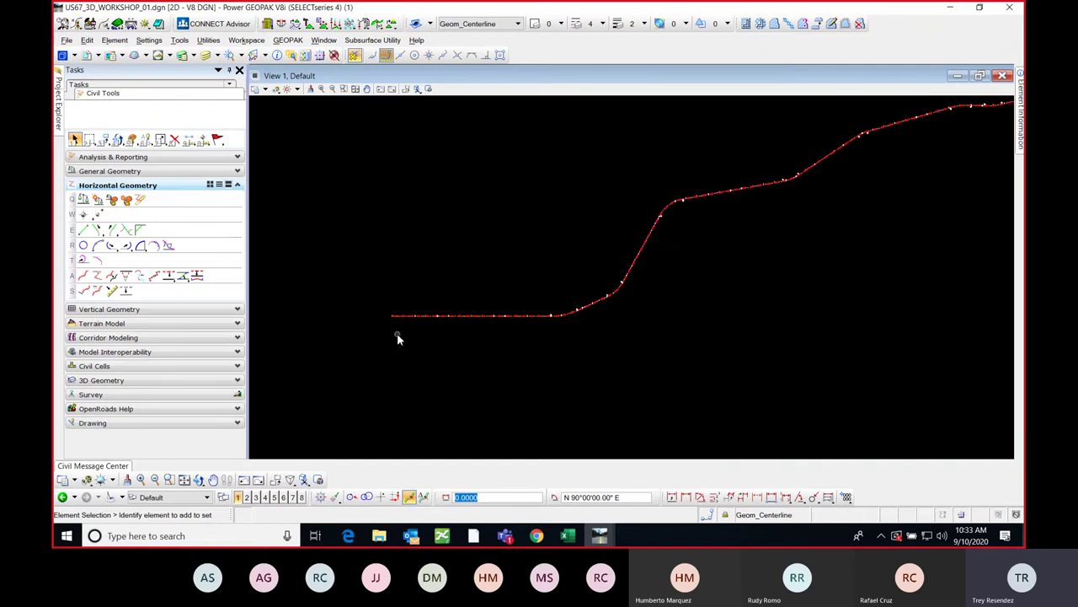
{"action": "middle_click_drag", "start_coordinate": [903, 179], "coordinate": [698, 280]}
{"action": "scroll", "coordinate": [792, 224], "scroll_direction": "down", "scroll_amount": 2}
{"action": "scroll", "coordinate": [595, 291], "scroll_direction": "down", "scroll_amount": 1}
{"action": "scroll", "coordinate": [479, 350], "scroll_direction": "up", "scroll_amount": 2}
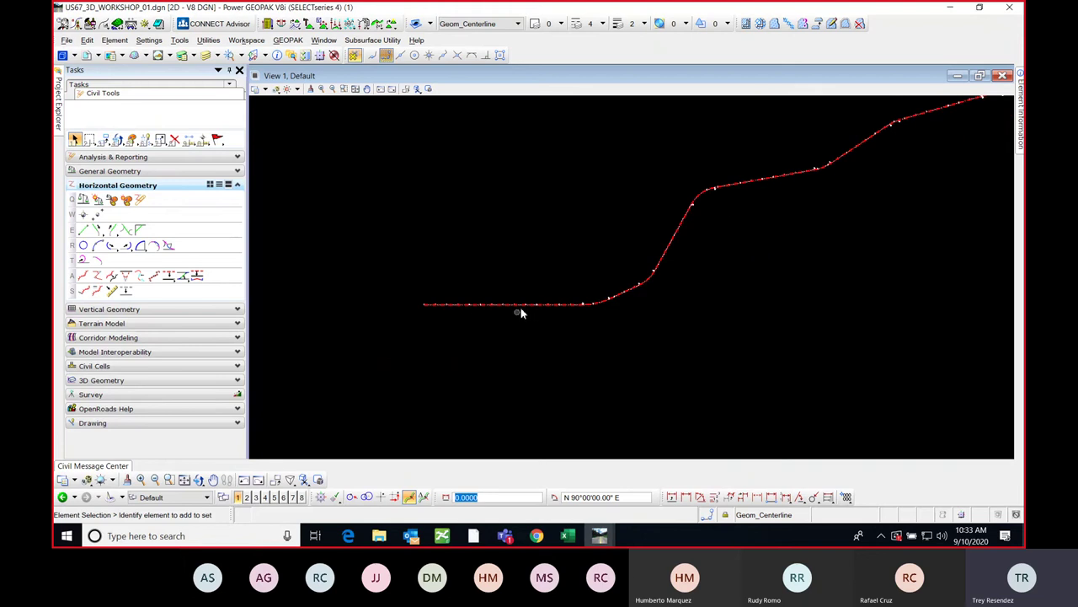
{"action": "scroll", "coordinate": [472, 309], "scroll_direction": "up", "scroll_amount": 1}
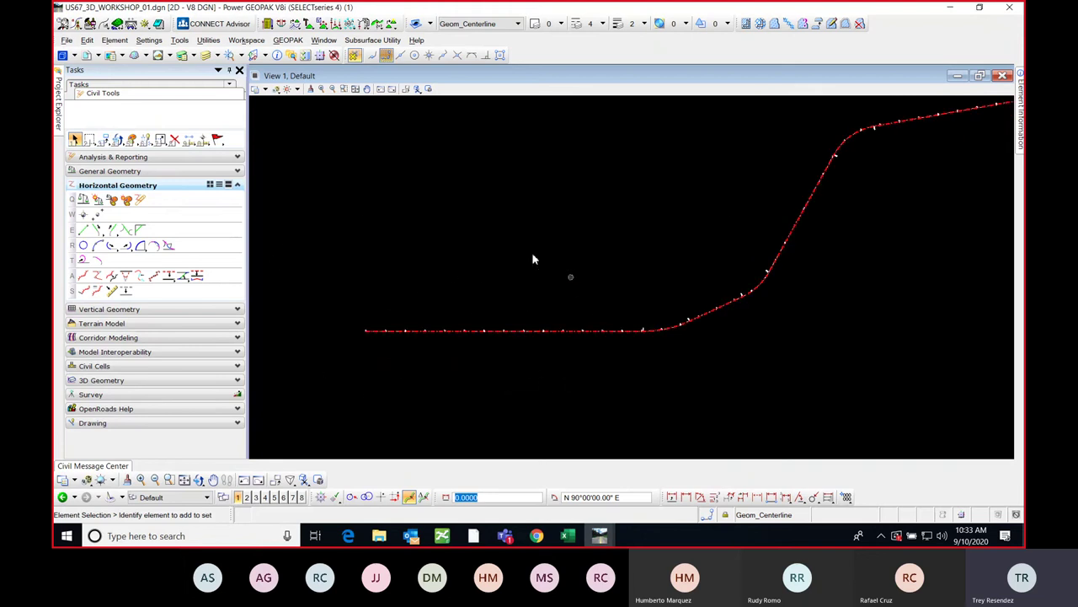
{"action": "scroll", "coordinate": [524, 356], "scroll_direction": "up", "scroll_amount": 2}
{"action": "scroll", "coordinate": [515, 365], "scroll_direction": "down", "scroll_amount": 2}
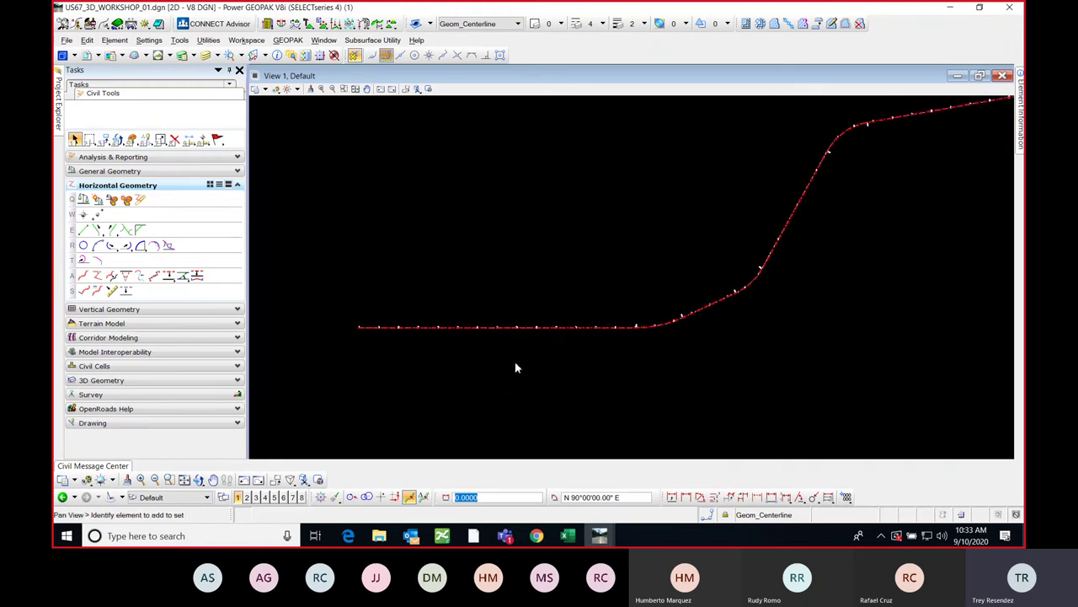
{"action": "middle_click_drag", "start_coordinate": [515, 366], "coordinate": [568, 310]}
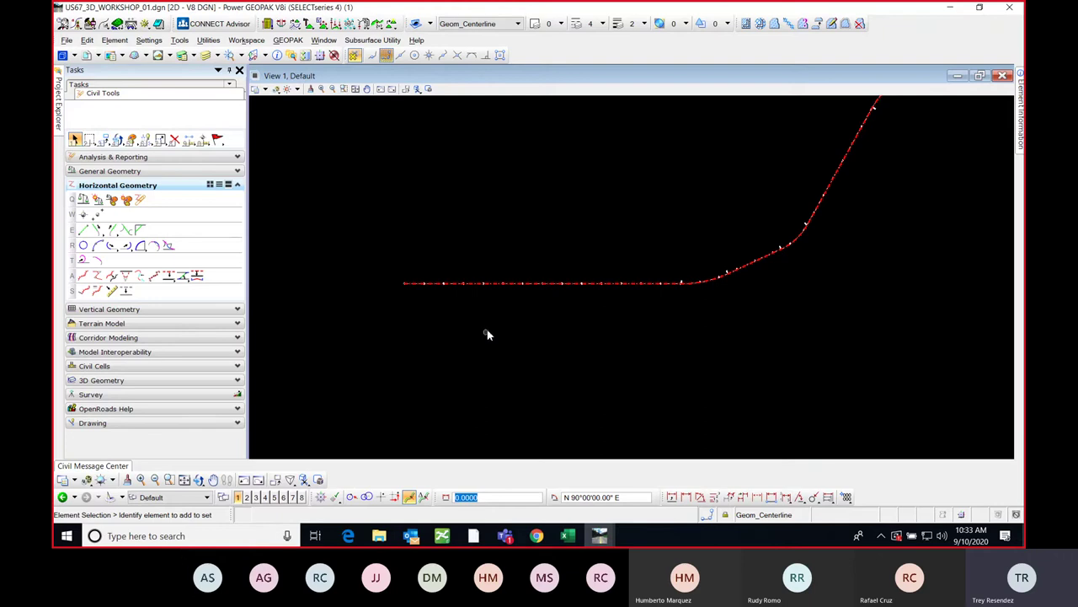
{"action": "scroll", "coordinate": [486, 318], "scroll_direction": "down", "scroll_amount": 2}
{"action": "scroll", "coordinate": [532, 312], "scroll_direction": "up", "scroll_amount": 2}
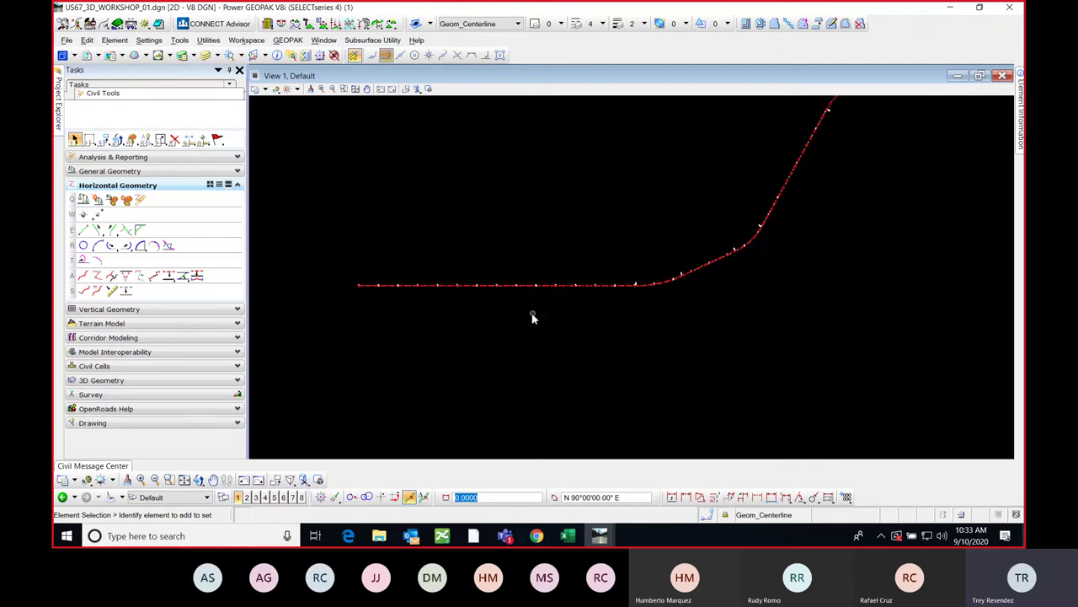
{"action": "scroll", "coordinate": [455, 316], "scroll_direction": "down", "scroll_amount": 2}
{"action": "scroll", "coordinate": [506, 320], "scroll_direction": "up", "scroll_amount": 2}
{"action": "scroll", "coordinate": [539, 337], "scroll_direction": "down", "scroll_amount": 2}
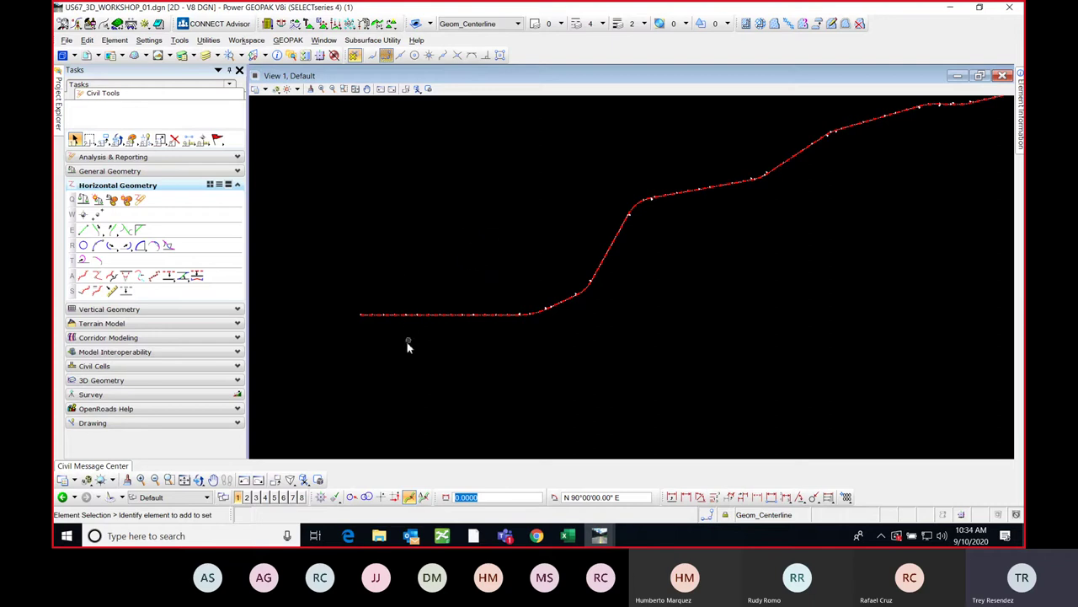
{"action": "middle_click_drag", "start_coordinate": [396, 342], "coordinate": [422, 336]}
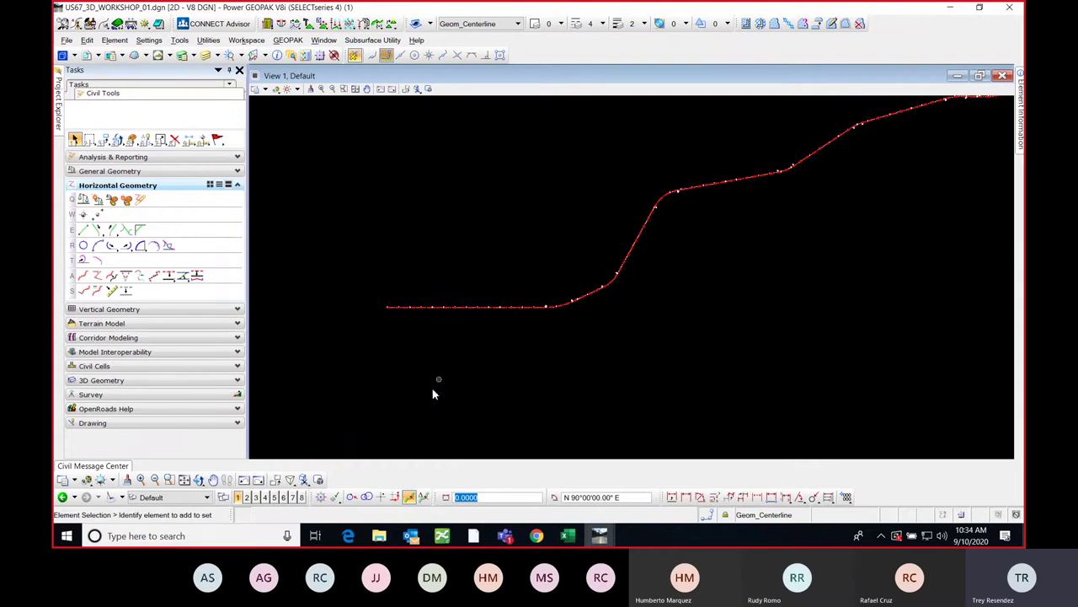
- Open the US 67 OpenRoads Workshop document from File Explorer and review the station ranges of Seg 1 and Seg 2
{"action": "left_click", "coordinate": [381, 537]}
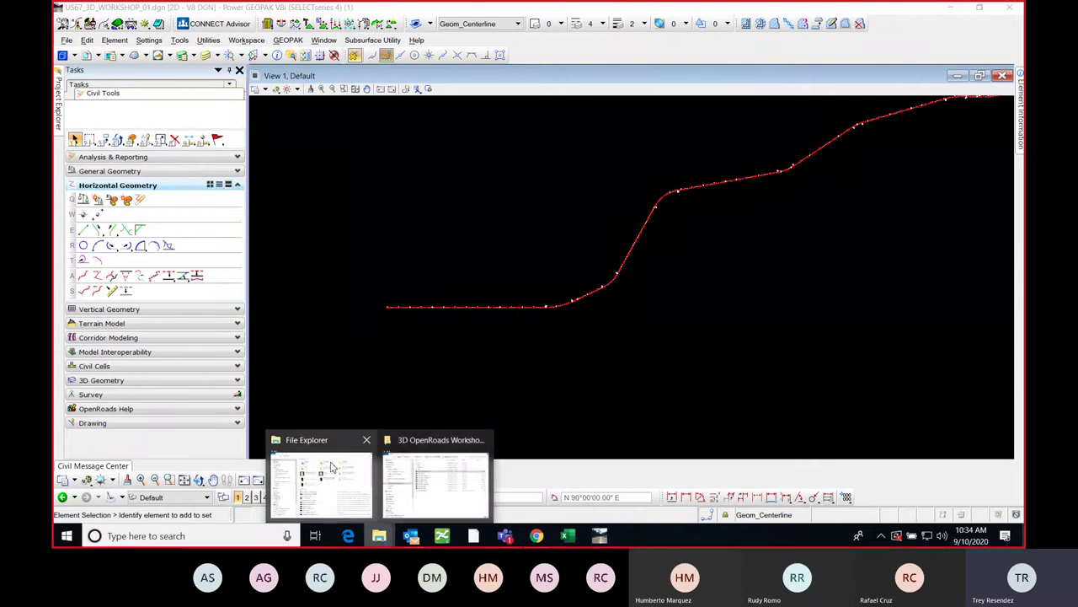
{"action": "left_click", "coordinate": [320, 487]}
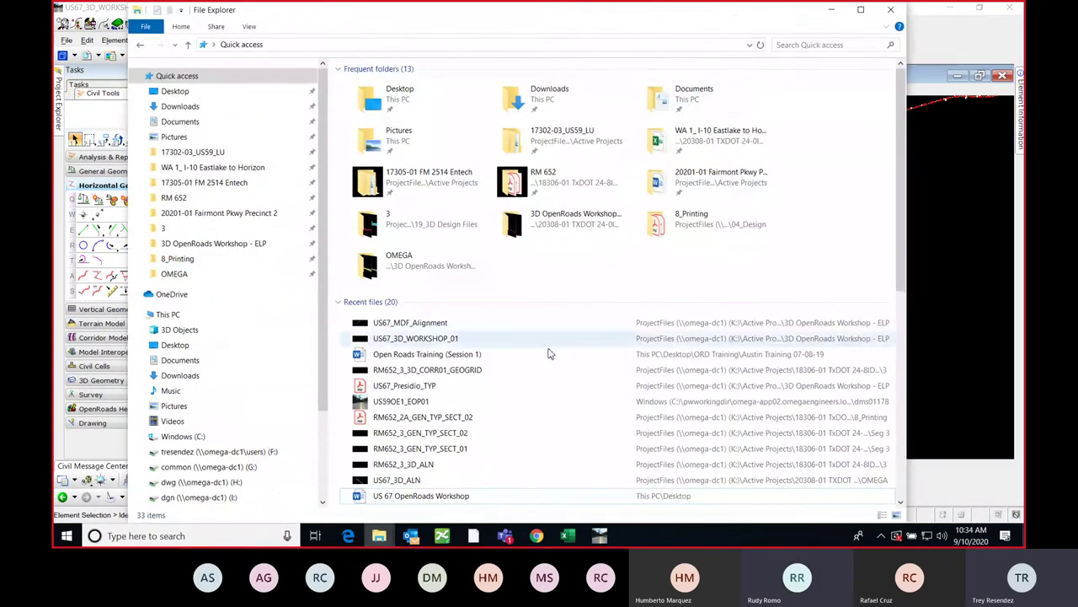
{"action": "scroll", "coordinate": [505, 383], "scroll_direction": "down", "scroll_amount": 2}
{"action": "double_click", "coordinate": [461, 408]}
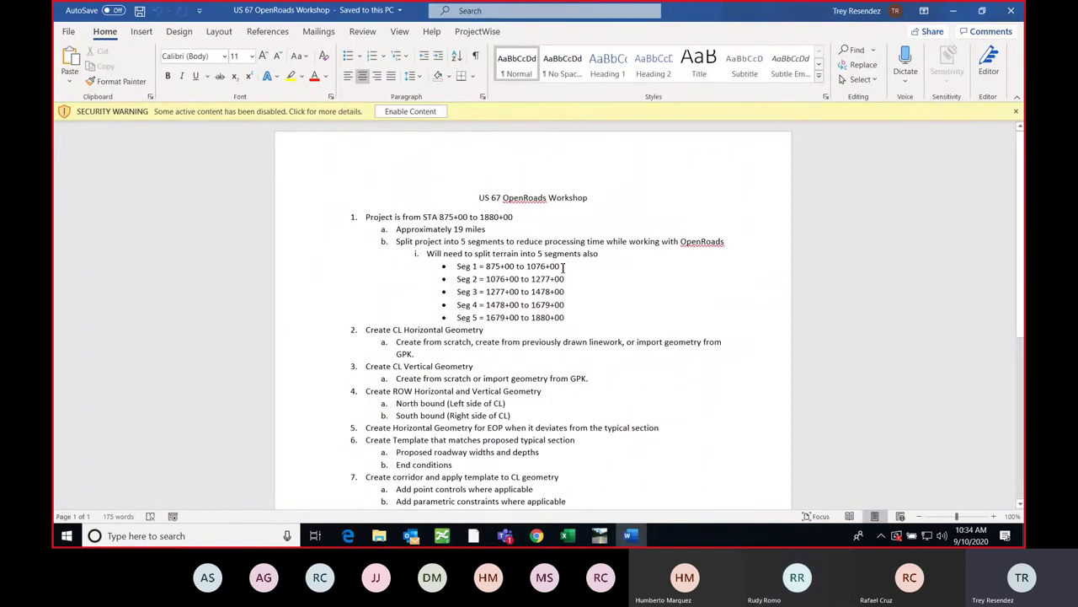
{"action": "left_click_drag", "start_coordinate": [562, 267], "coordinate": [462, 267]}
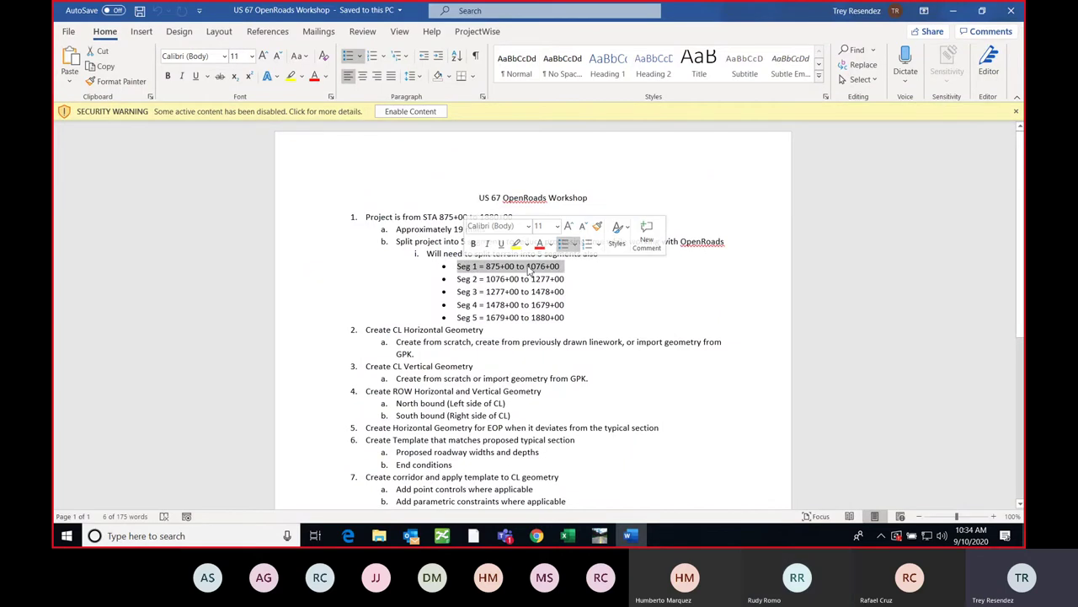
{"action": "left_click_drag", "start_coordinate": [568, 279], "coordinate": [444, 266]}
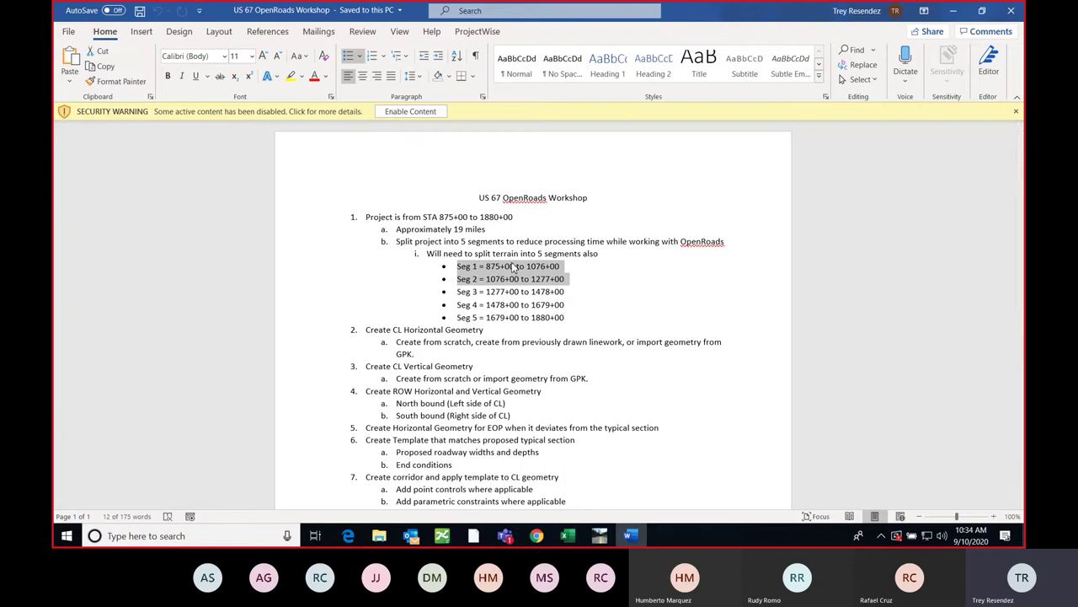
{"action": "left_click", "coordinate": [606, 198]}
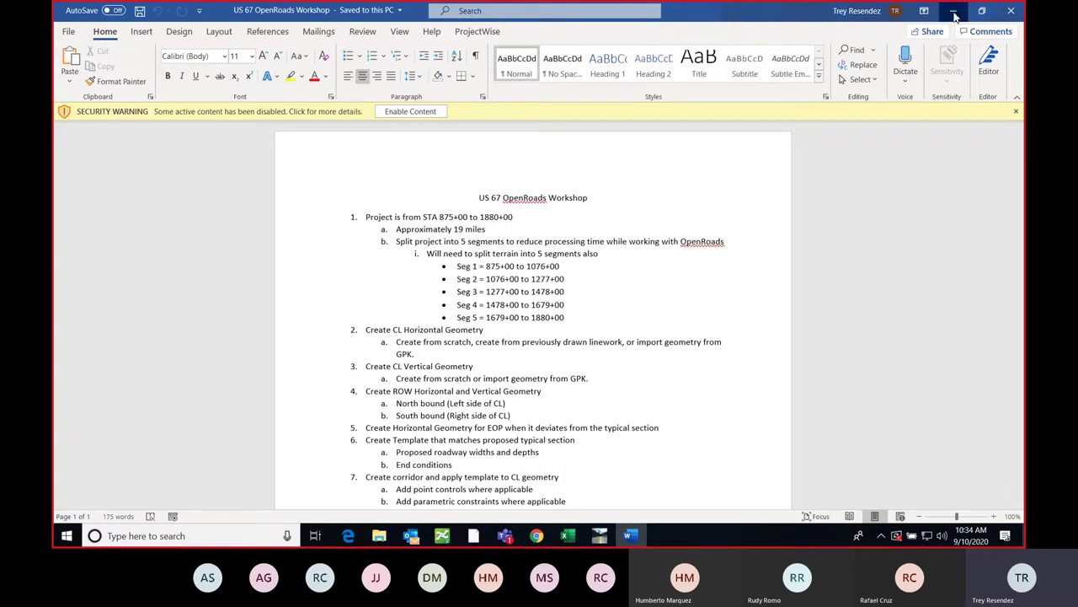
- Return to Power GEOPAK and examine the overall course of the centerline to be split into segments
{"action": "left_click", "coordinate": [955, 15]}
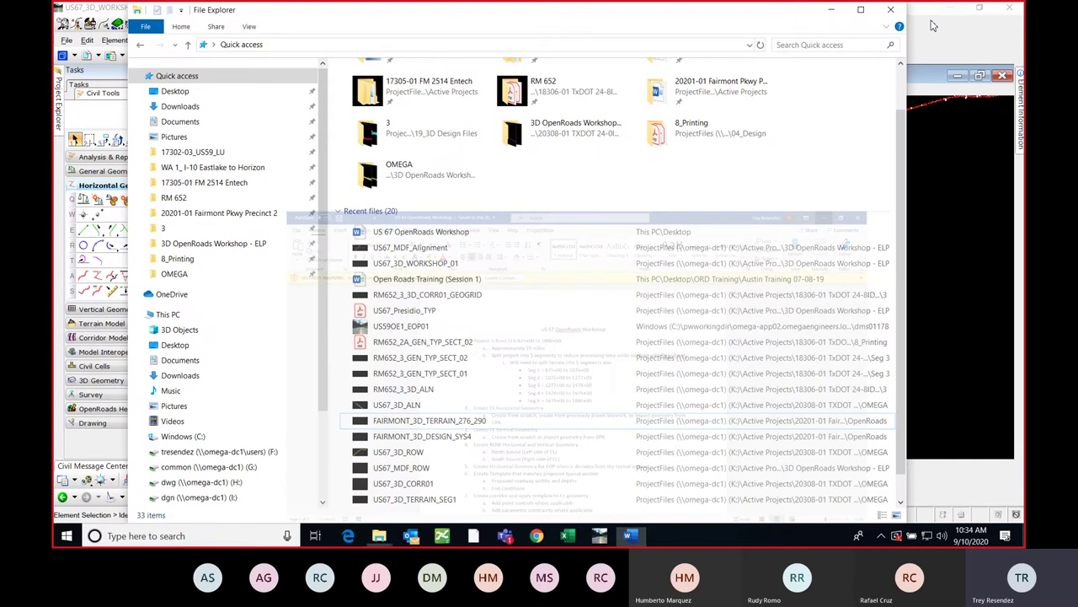
{"action": "left_click", "coordinate": [932, 26]}
{"action": "scroll", "coordinate": [601, 260], "scroll_direction": "up", "scroll_amount": 5}
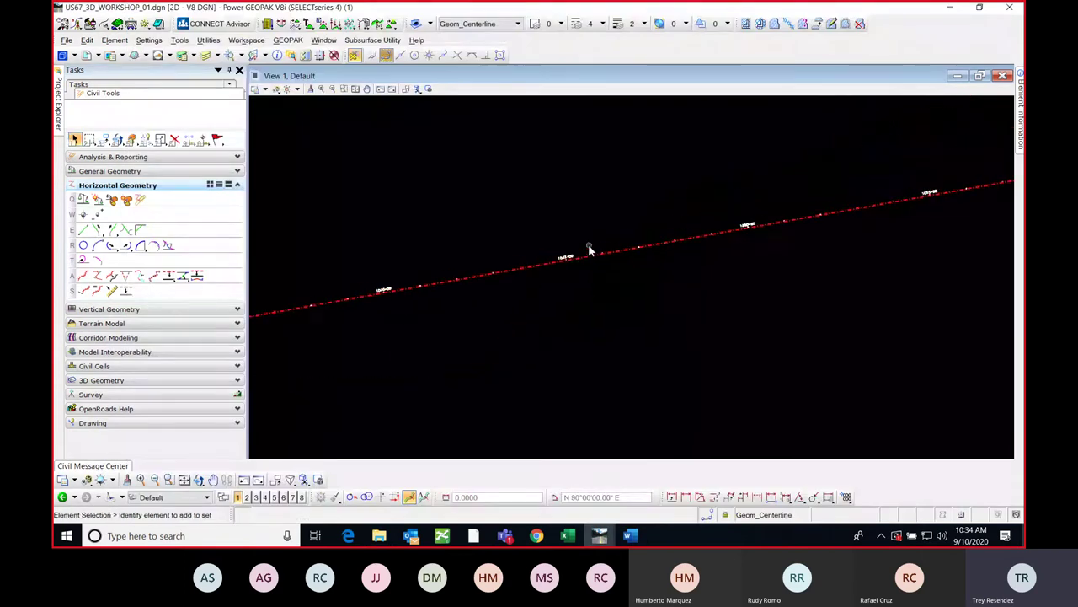
{"action": "scroll", "coordinate": [590, 250], "scroll_direction": "up", "scroll_amount": 2}
{"action": "scroll", "coordinate": [575, 260], "scroll_direction": "down", "scroll_amount": 6}
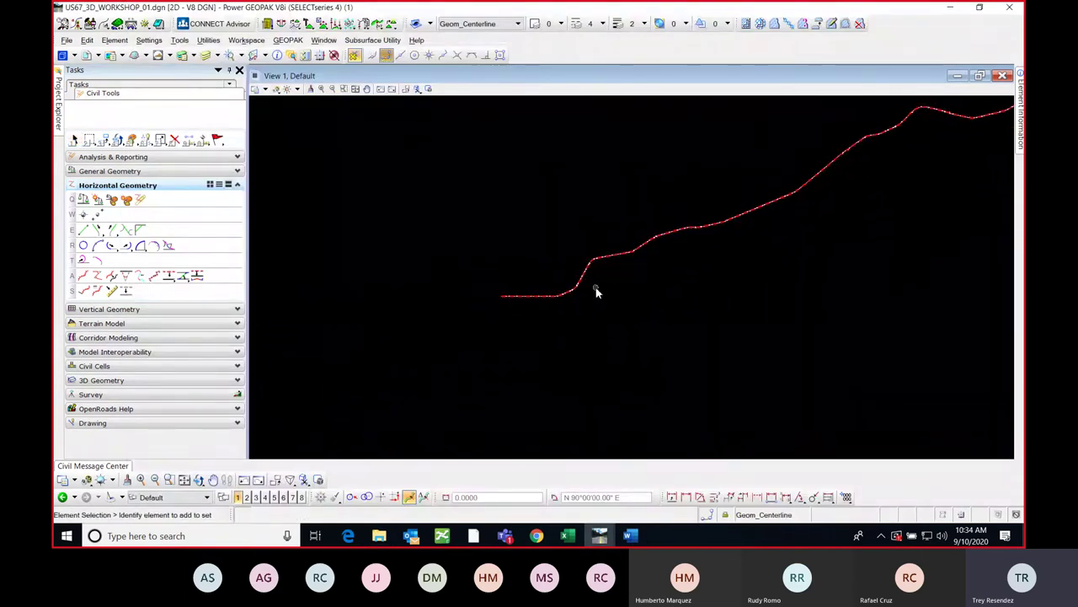
{"action": "middle_click_drag", "start_coordinate": [633, 292], "coordinate": [548, 312]}
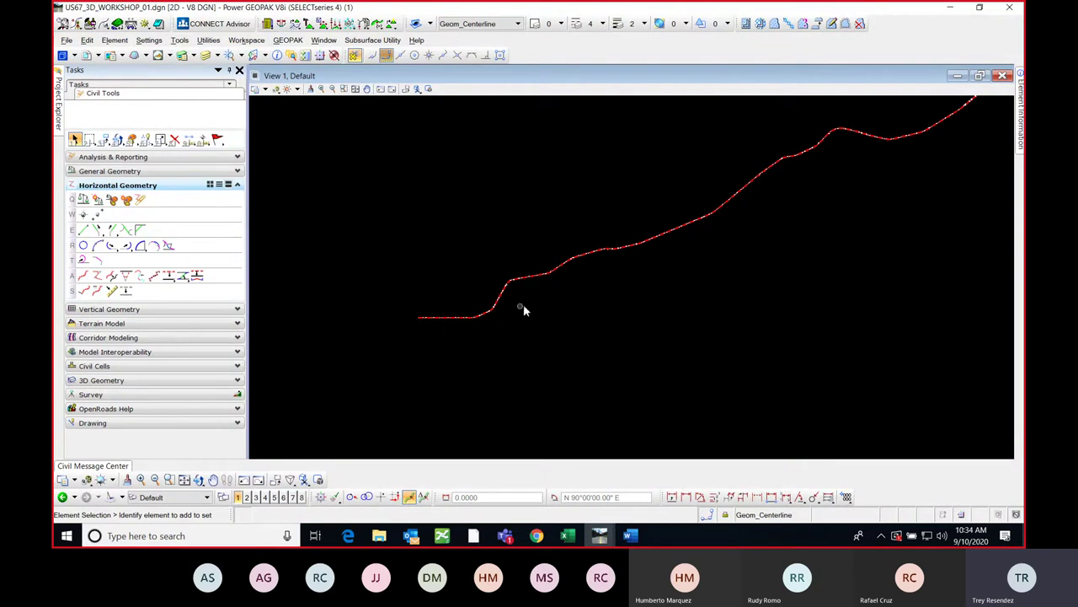
{"action": "middle_click_drag", "start_coordinate": [563, 306], "coordinate": [539, 303]}
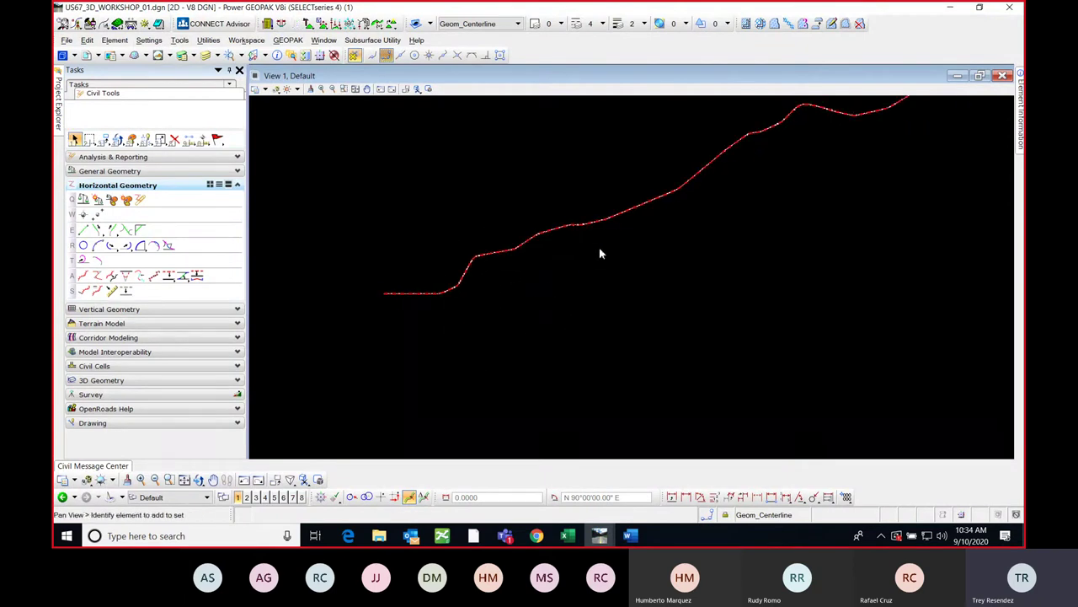
{"action": "middle_click_drag", "start_coordinate": [599, 252], "coordinate": [577, 292]}
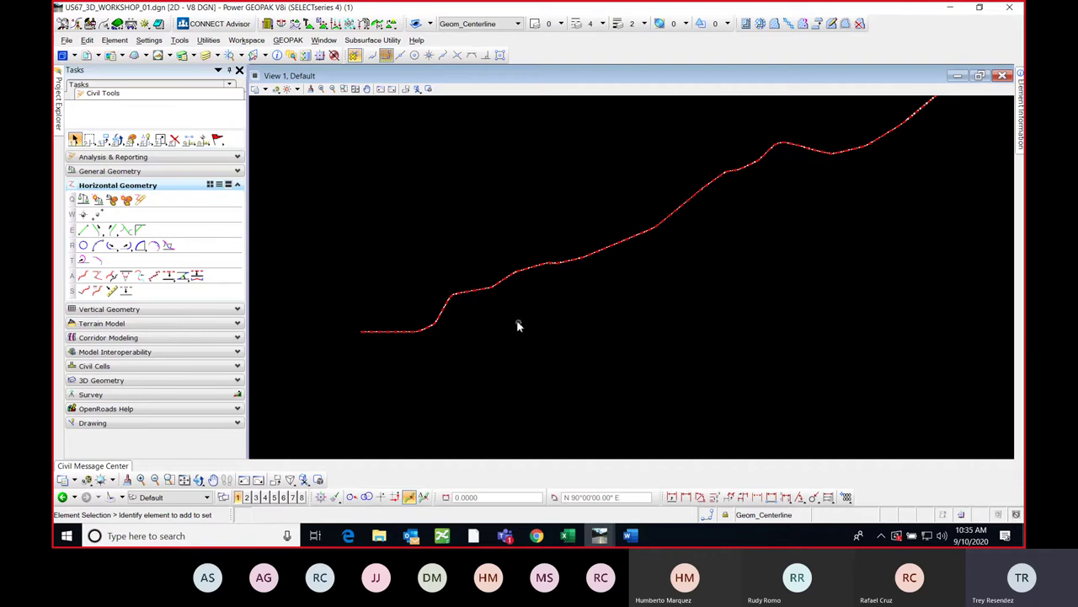
{"action": "mouse_move", "coordinate": [528, 307]}
{"action": "middle_mouse_down"}
{"action": "mouse_move", "coordinate": [573, 308]}
{"action": "mouse_move", "coordinate": [392, 385]}
{"action": "middle_mouse_up"}
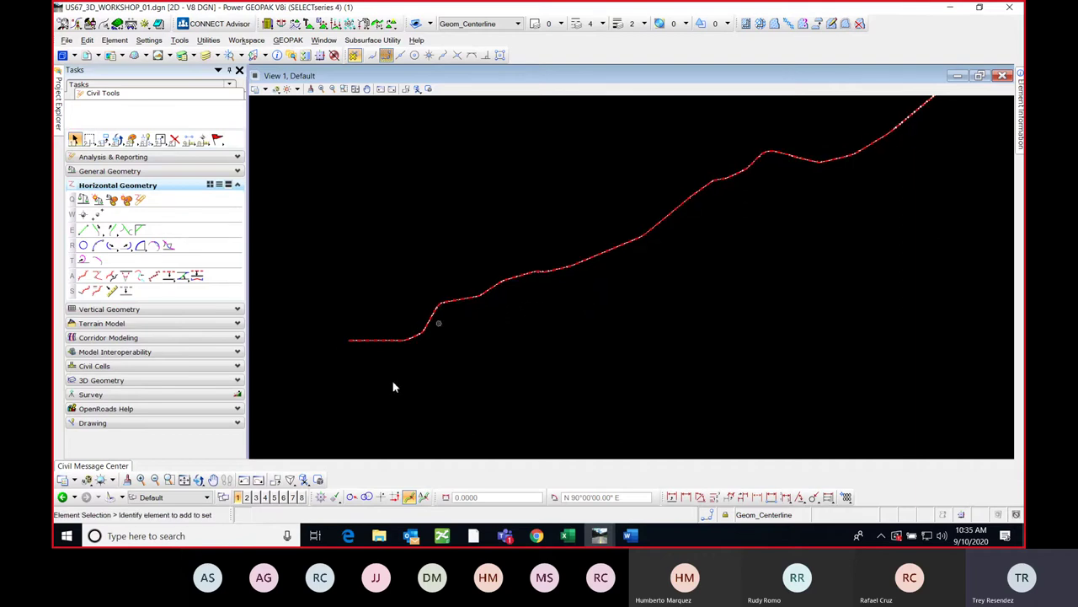
- Create terrain from file, loading the GEOPAK TIN files US 67 Presidio_Section_2.tin and US 67 Presidio_Section_3.tin for import
{"action": "left_click", "coordinate": [217, 323]}
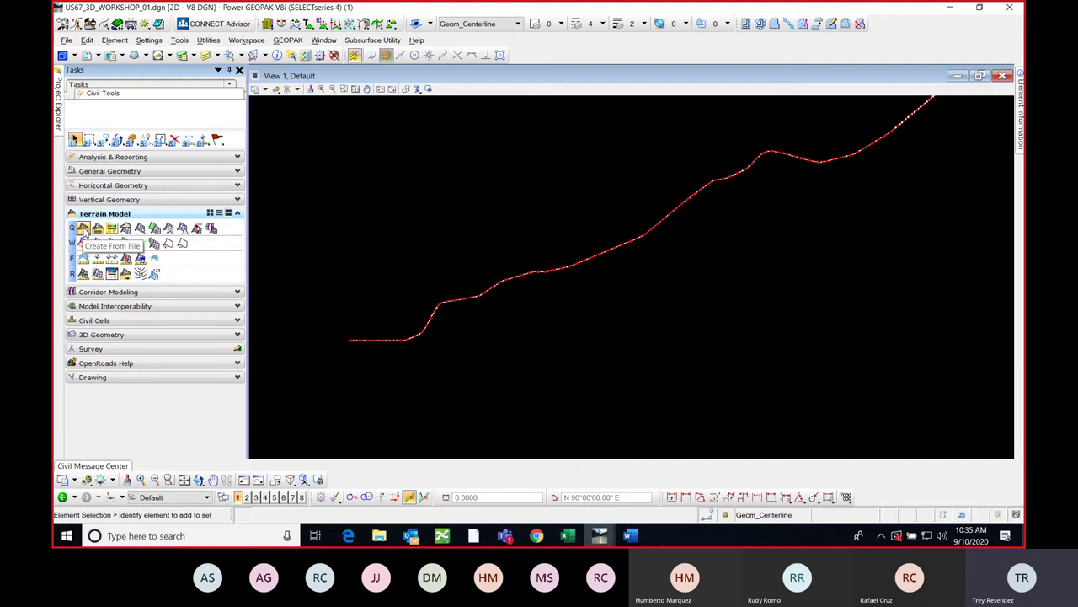
{"action": "left_click", "coordinate": [84, 229]}
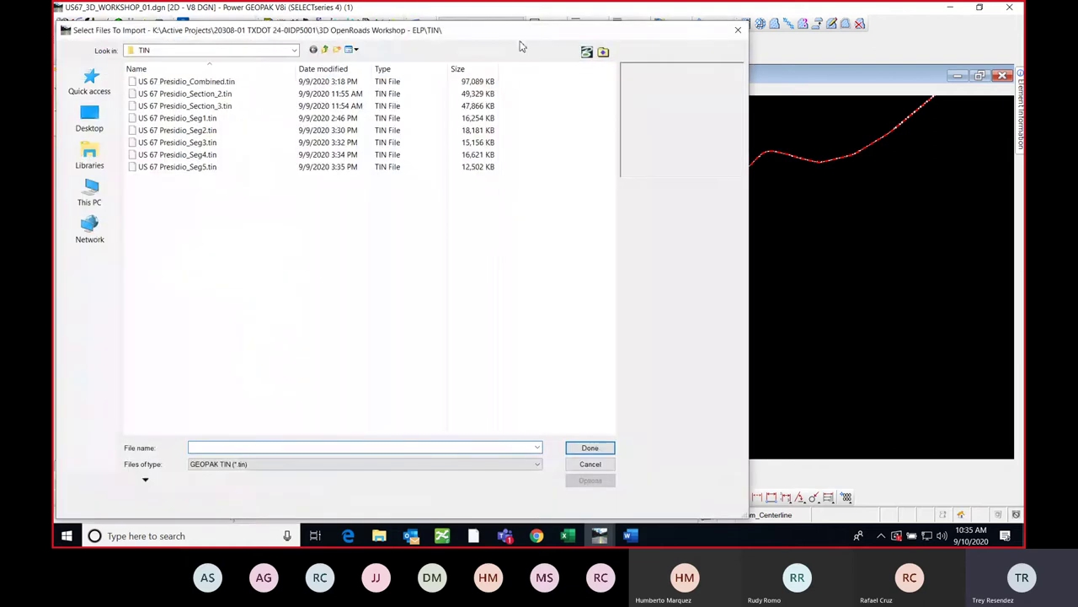
{"action": "left_click_drag", "start_coordinate": [520, 47], "coordinate": [655, 60]}
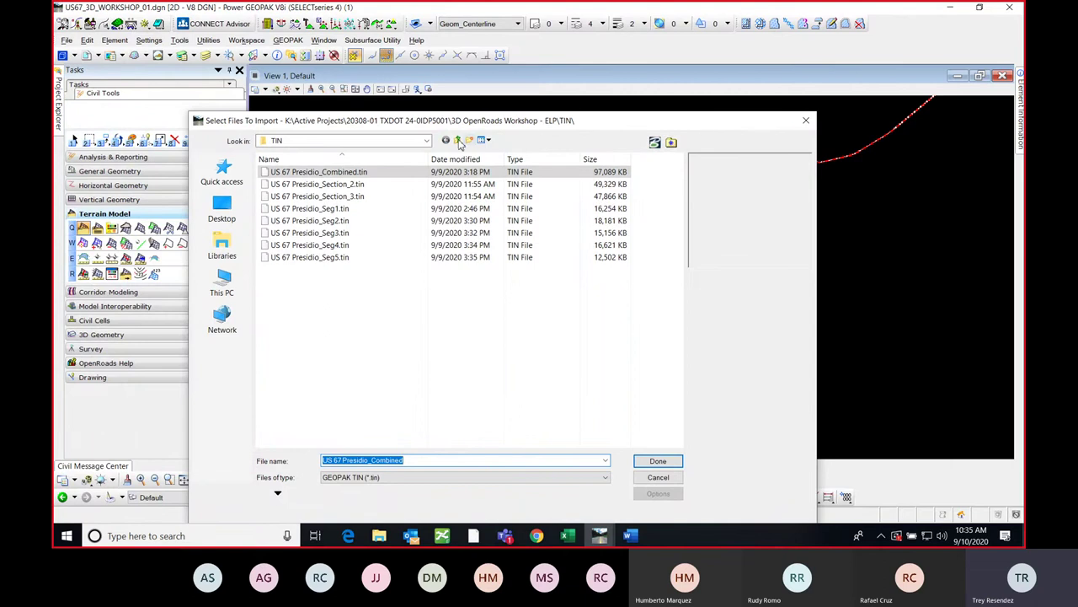
{"action": "left_click", "coordinate": [460, 143]}
{"action": "double_click", "coordinate": [330, 210]}
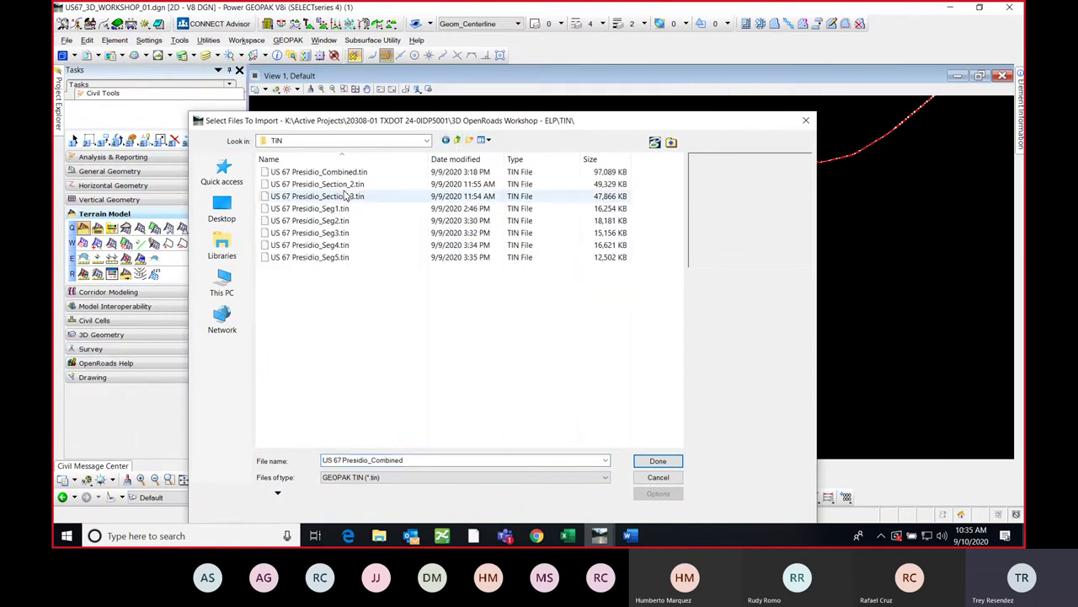
{"action": "left_click_drag", "start_coordinate": [433, 125], "coordinate": [589, 55]}
{"action": "left_click", "coordinate": [506, 113]}
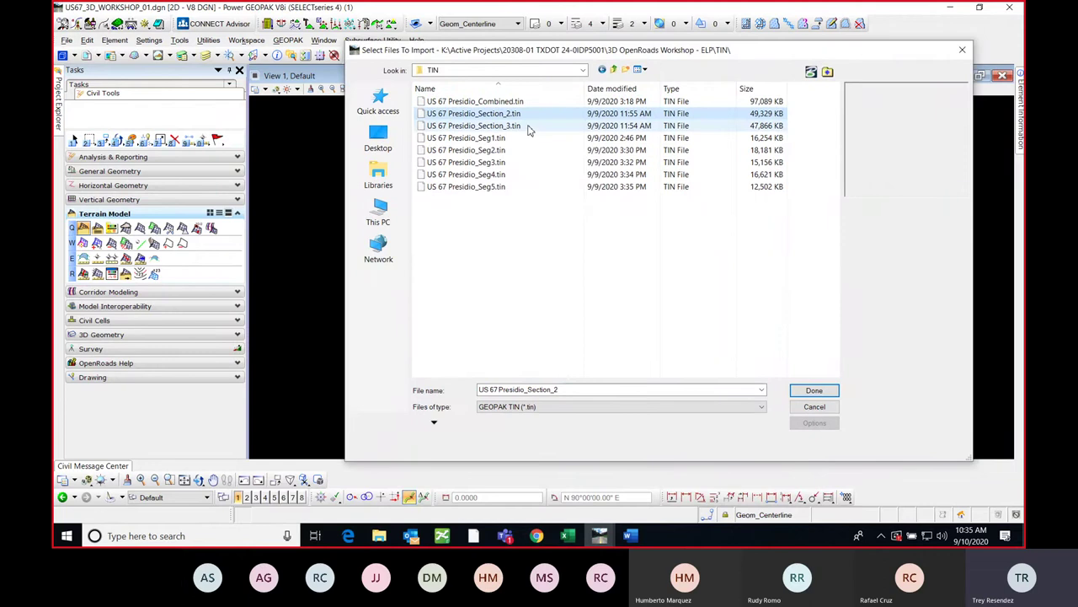
{"action": "left_click", "coordinate": [529, 126], "text": "ctrl"}
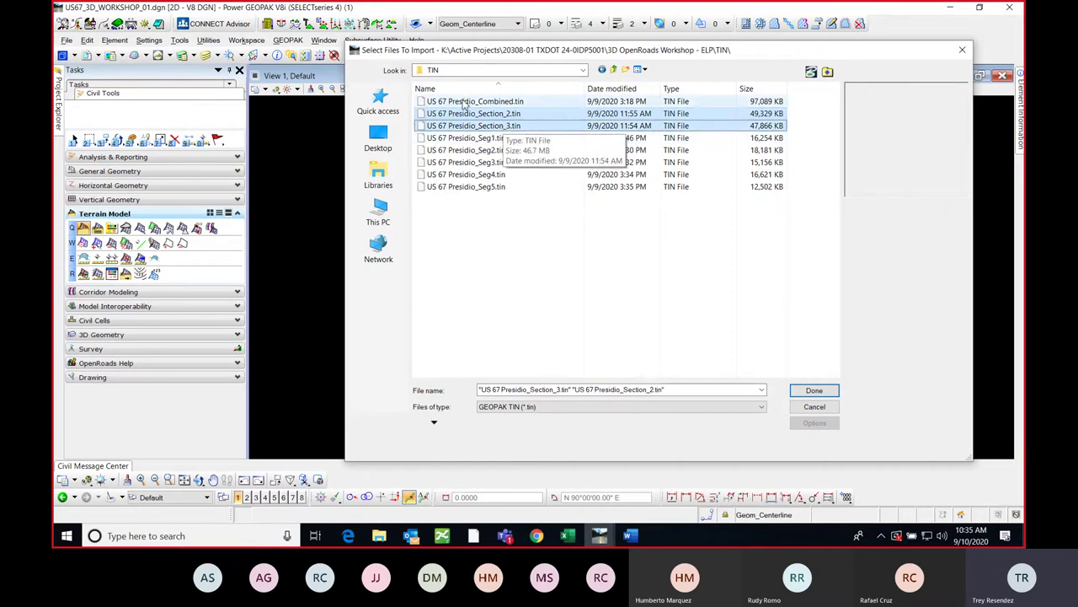
{"action": "left_click_drag", "start_coordinate": [346, 45], "coordinate": [350, 98]}
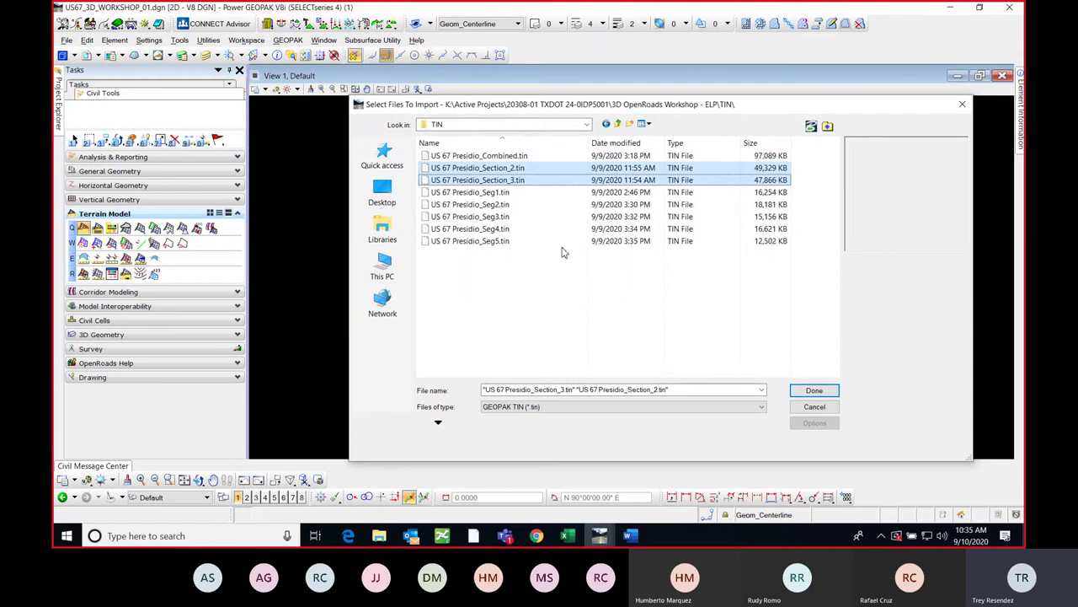
{"action": "left_click", "coordinate": [812, 390]}
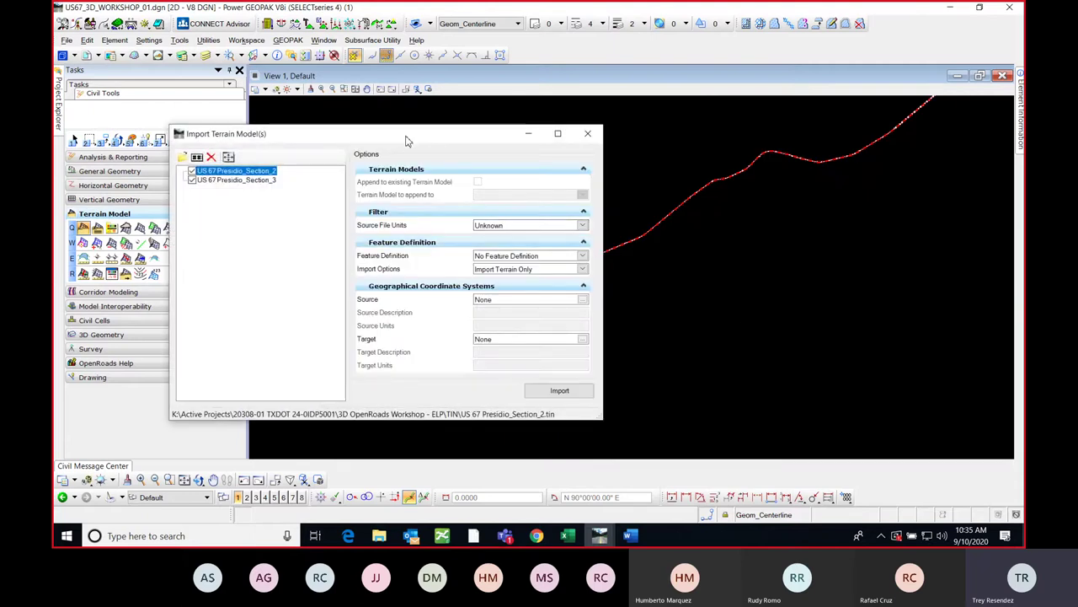
{"action": "left_click_drag", "start_coordinate": [411, 138], "coordinate": [556, 130]}
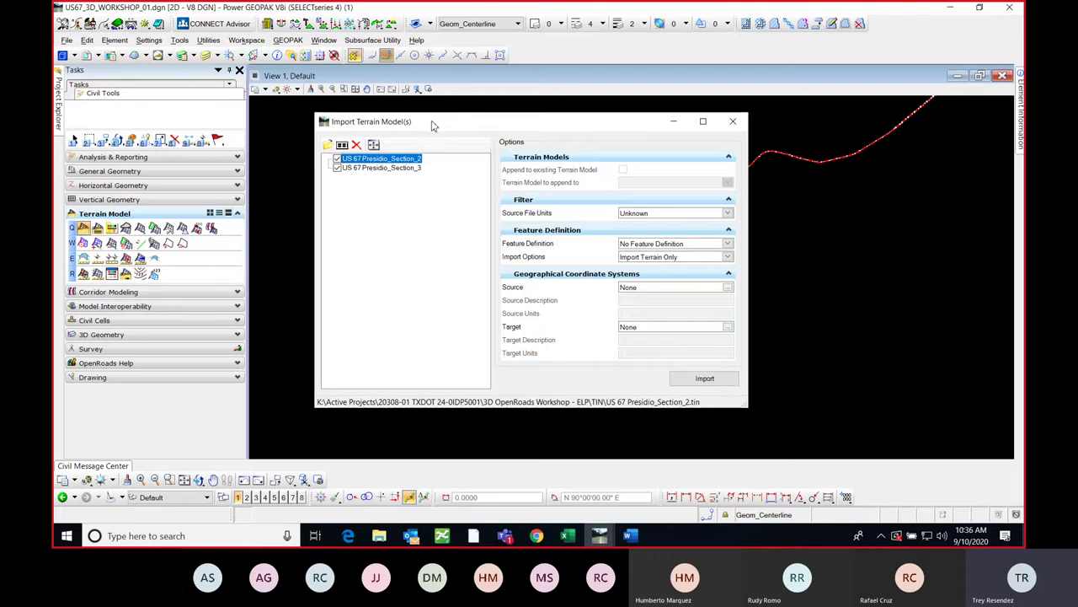
{"action": "left_click_drag", "start_coordinate": [433, 127], "coordinate": [428, 130]}
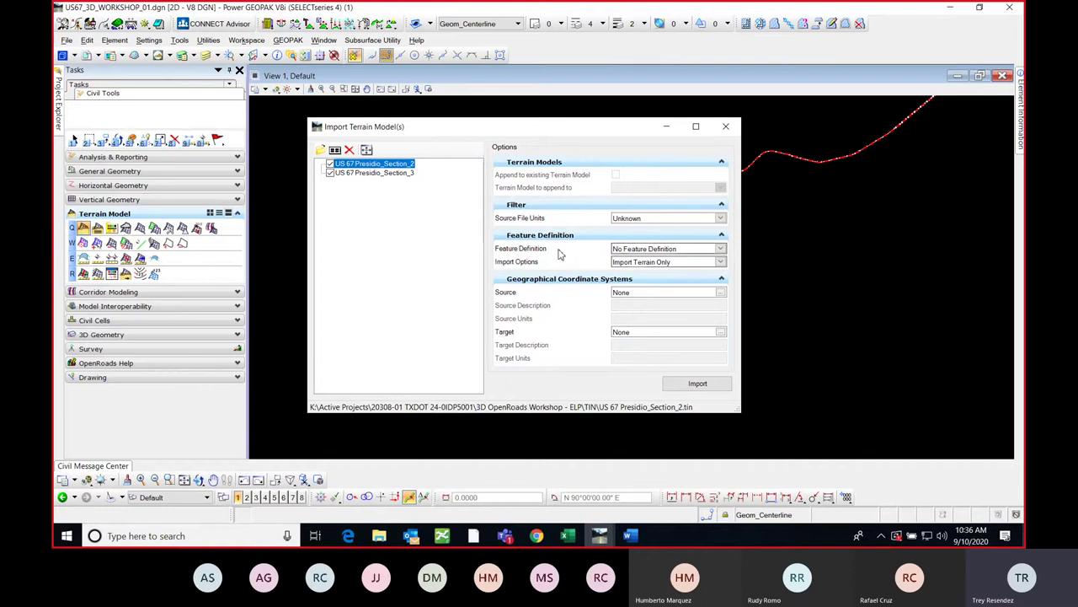
- Review the available feature definition categories for the terrain import, including Components, Corridor Meshes and Terrain Display
{"action": "left_click", "coordinate": [721, 250]}
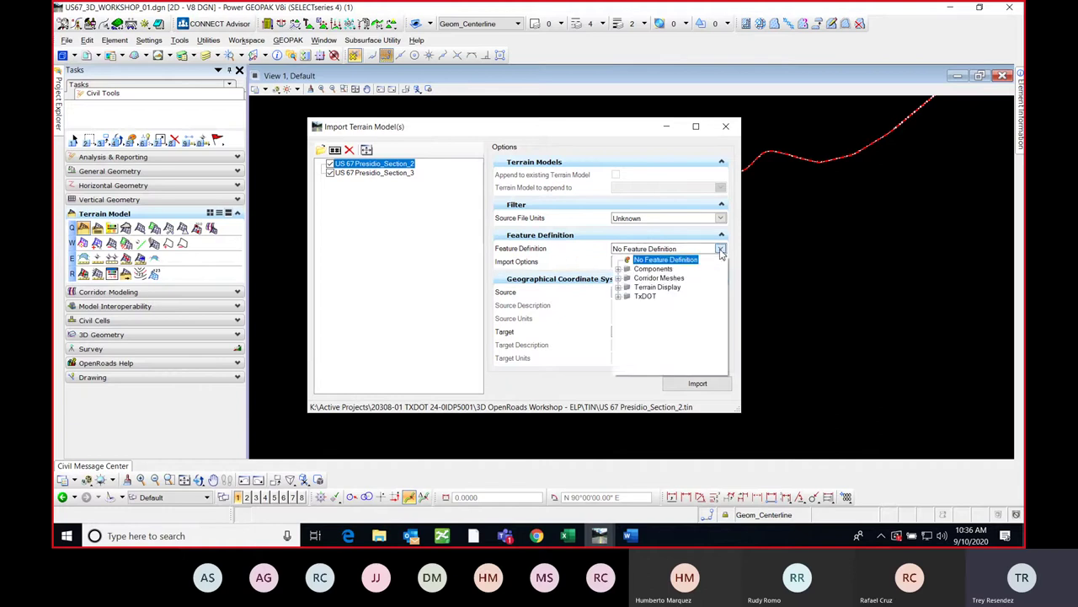
{"action": "left_click", "coordinate": [618, 278]}
{"action": "left_click", "coordinate": [618, 270]}
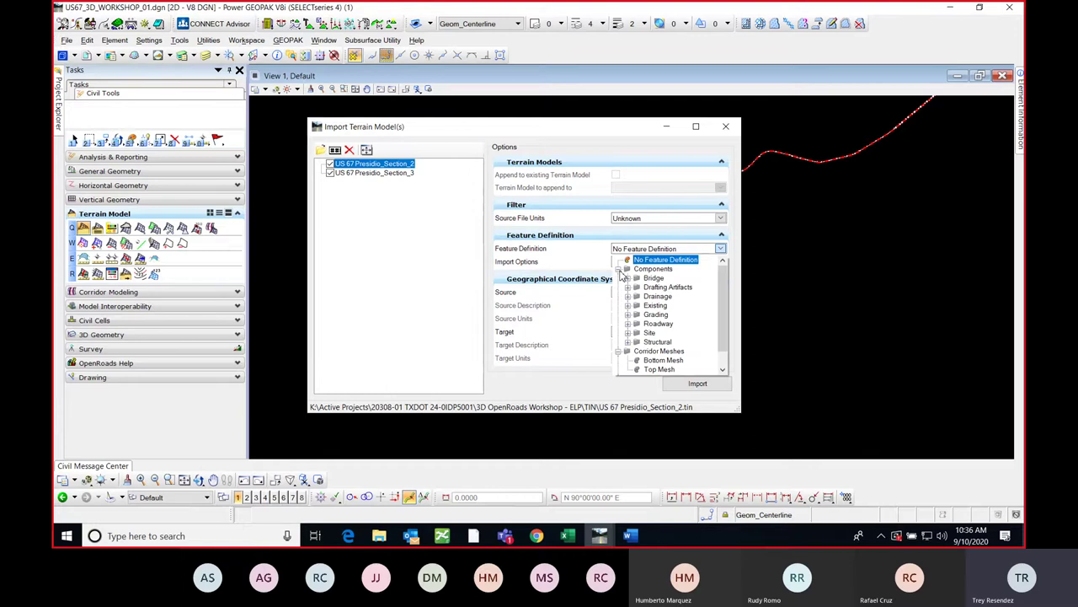
{"action": "left_click", "coordinate": [619, 271]}
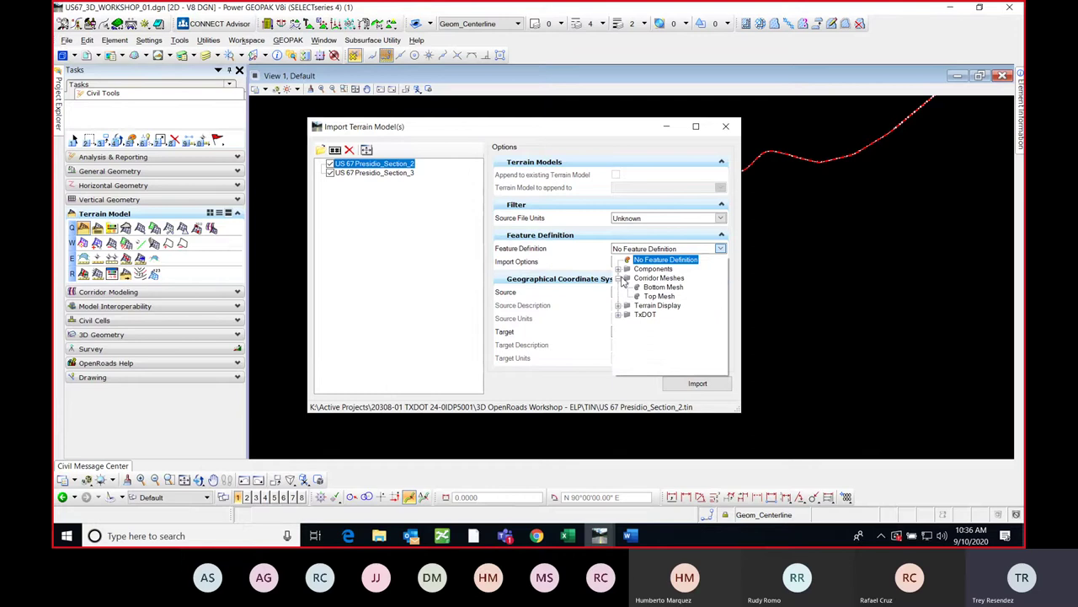
{"action": "left_click", "coordinate": [618, 304]}
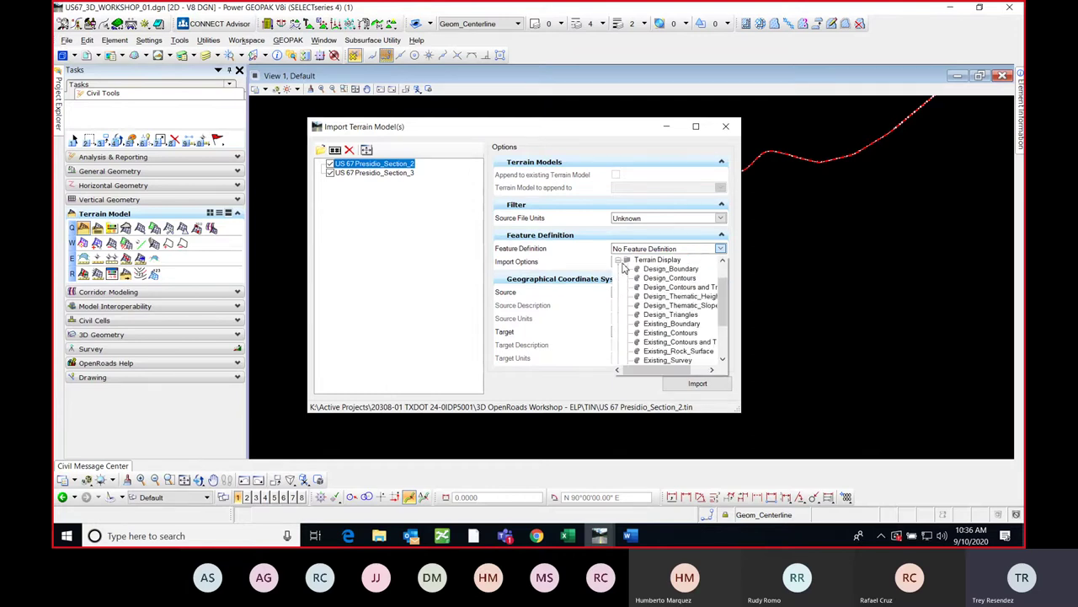
{"action": "left_click", "coordinate": [620, 261]}
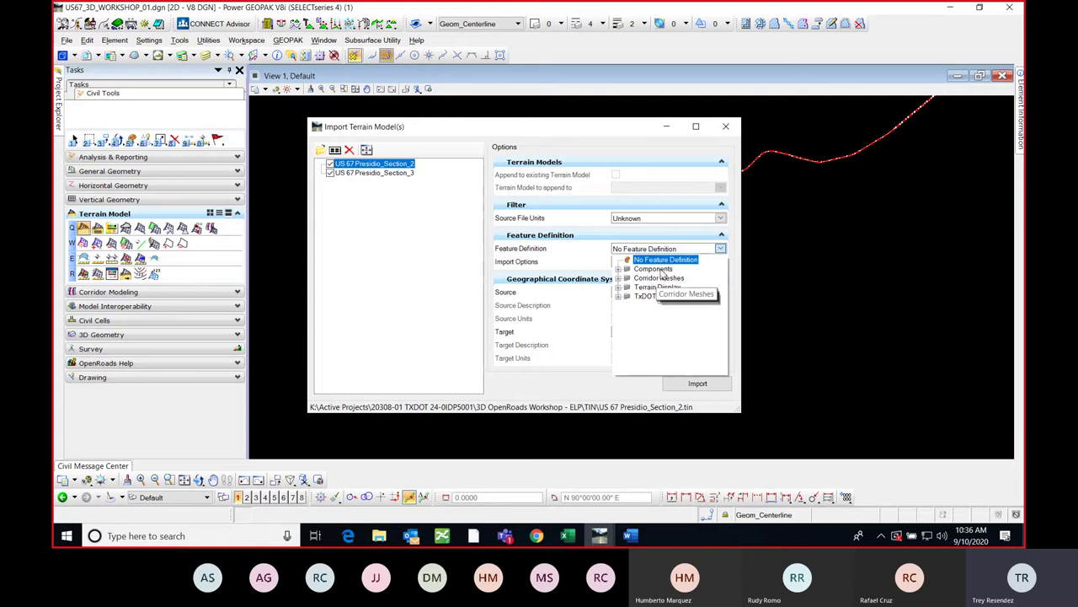
{"action": "left_click", "coordinate": [690, 250]}
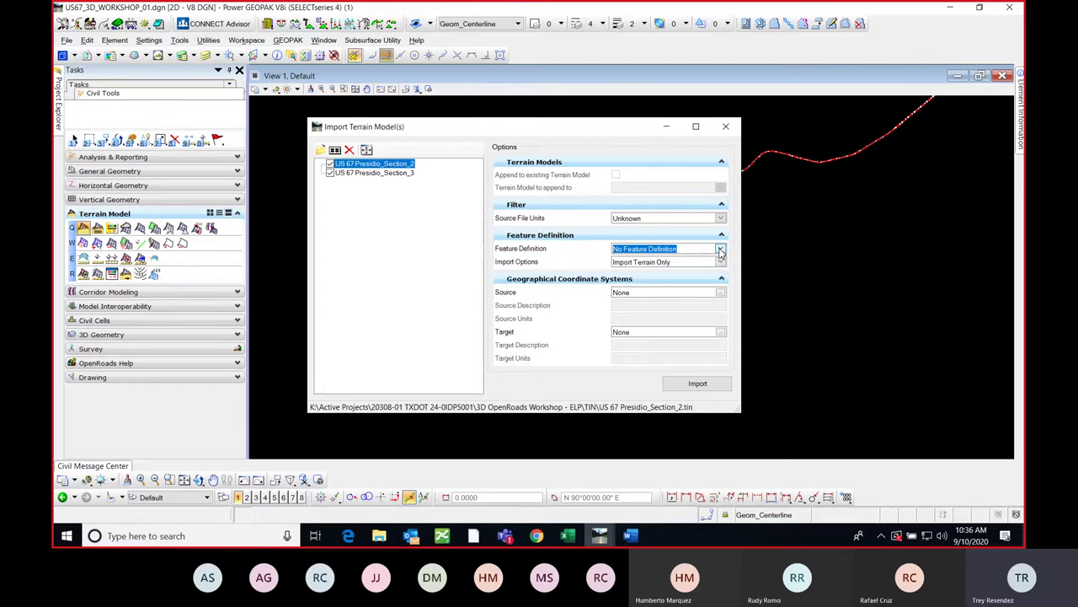
{"action": "left_click", "coordinate": [720, 249]}
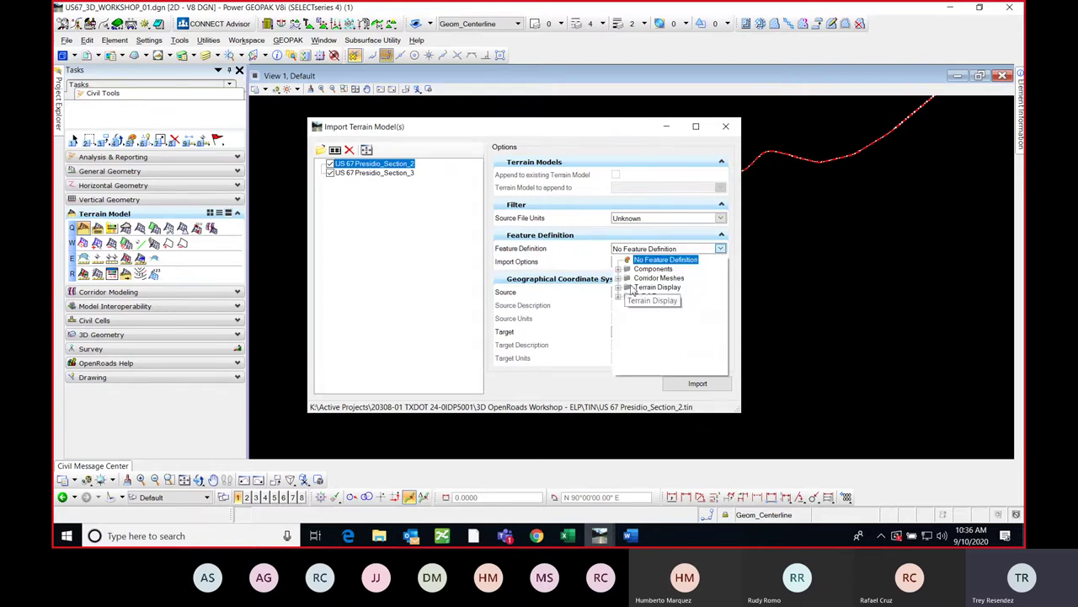
{"action": "left_click", "coordinate": [633, 251]}
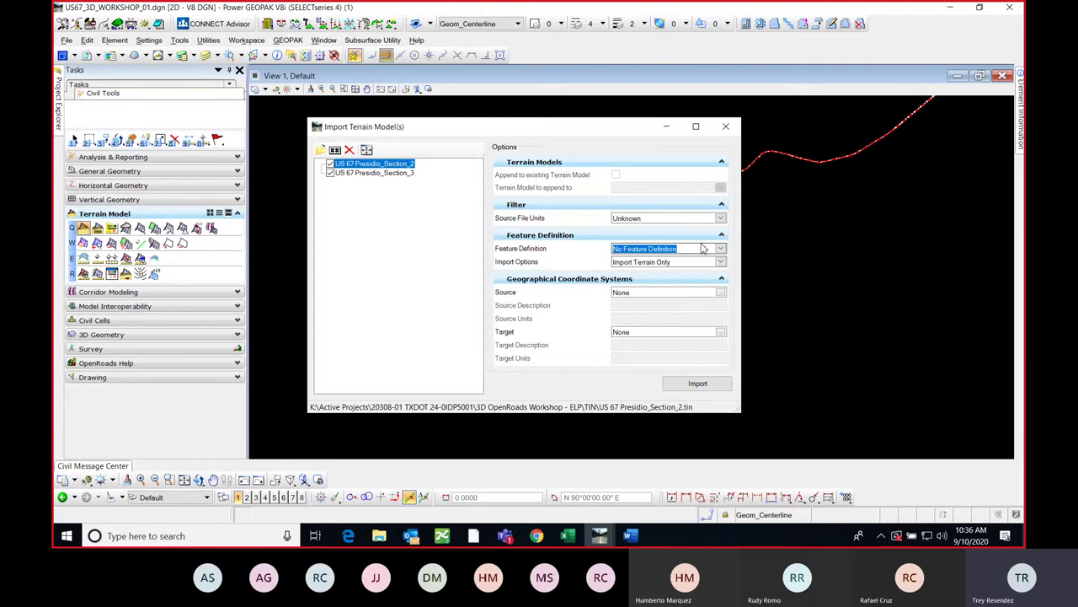
{"action": "left_click_drag", "start_coordinate": [576, 130], "coordinate": [596, 135]}
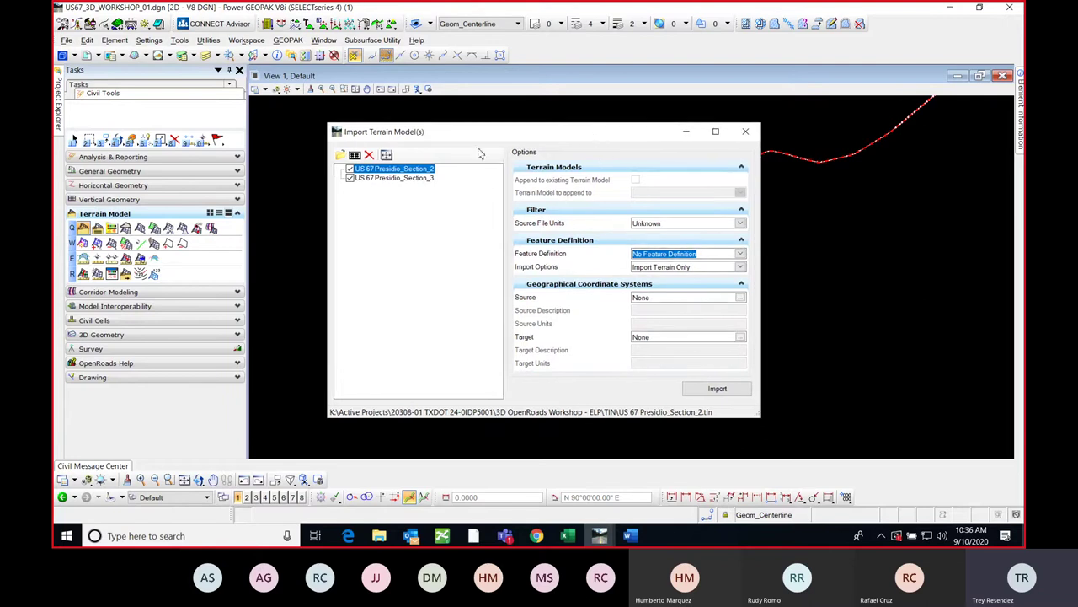
- Assign the Existing_Boundary feature definition from Terrain Display and import both terrain models, then close the import dialog
{"action": "left_click", "coordinate": [741, 255]}
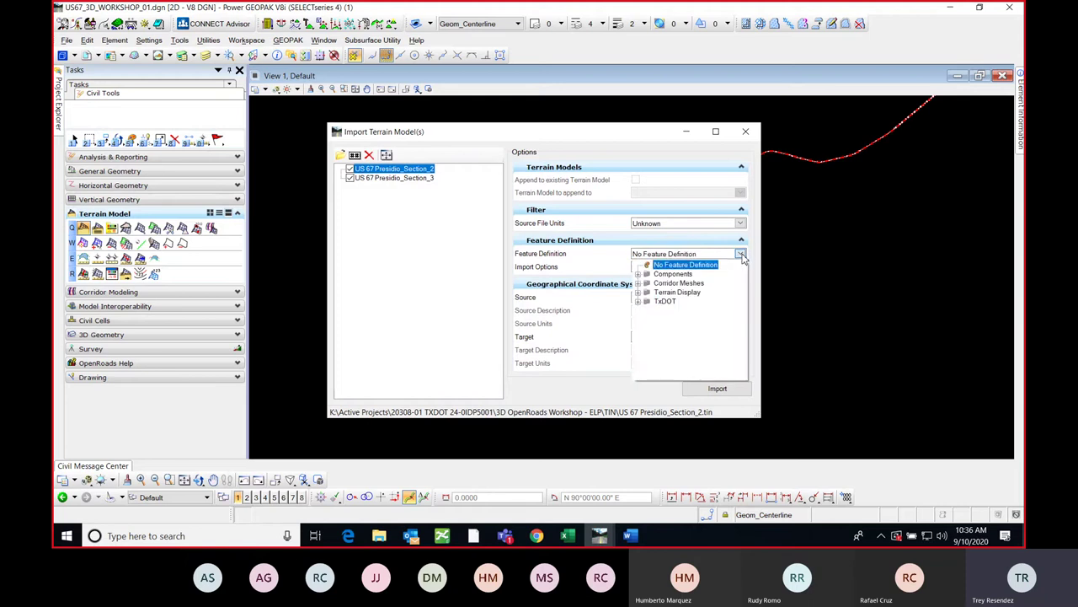
{"action": "left_click", "coordinate": [638, 291]}
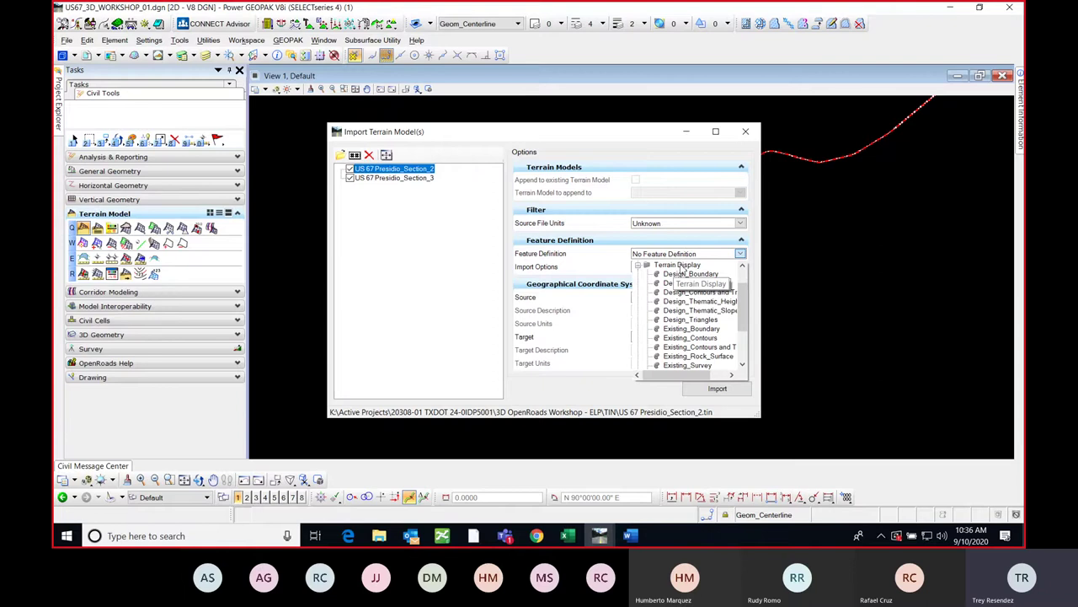
{"action": "left_click", "coordinate": [679, 328]}
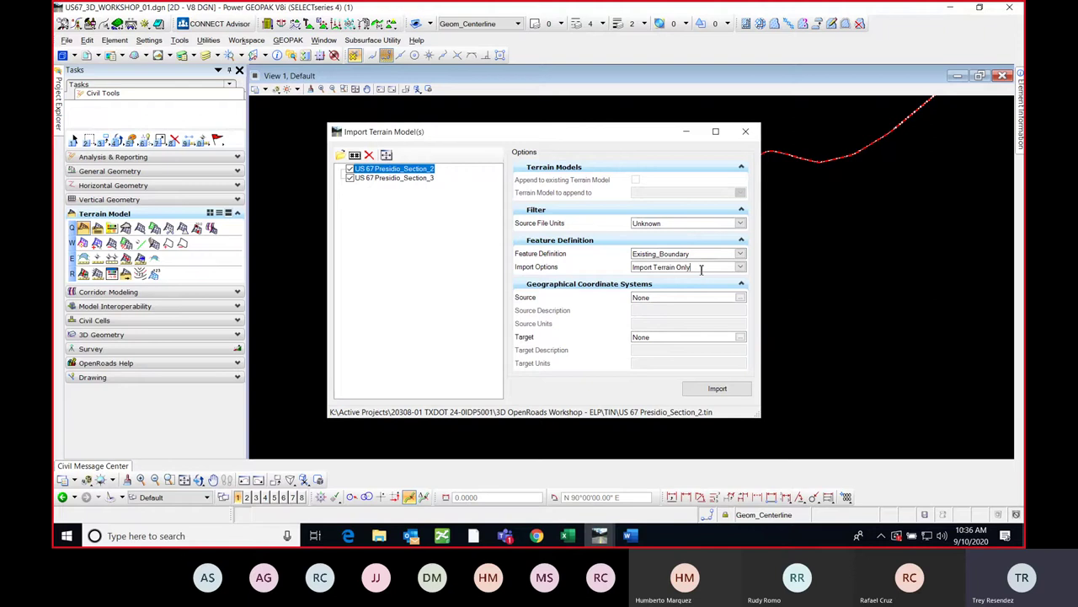
{"action": "left_click_drag", "start_coordinate": [556, 141], "coordinate": [550, 140]}
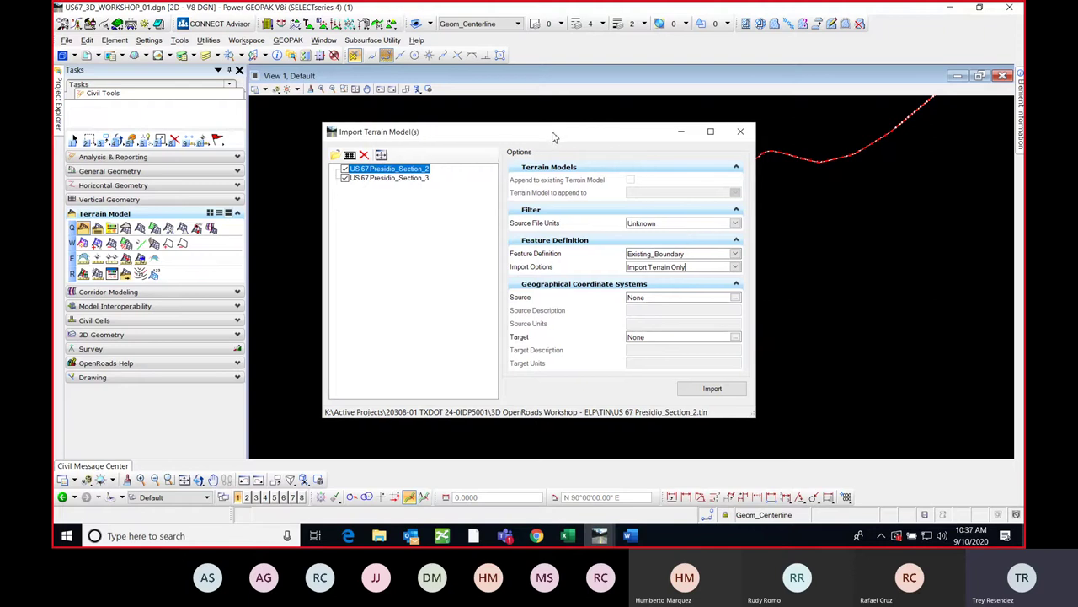
{"action": "left_click", "coordinate": [734, 254]}
{"action": "scroll", "coordinate": [702, 334], "scroll_direction": "down", "scroll_amount": 1}
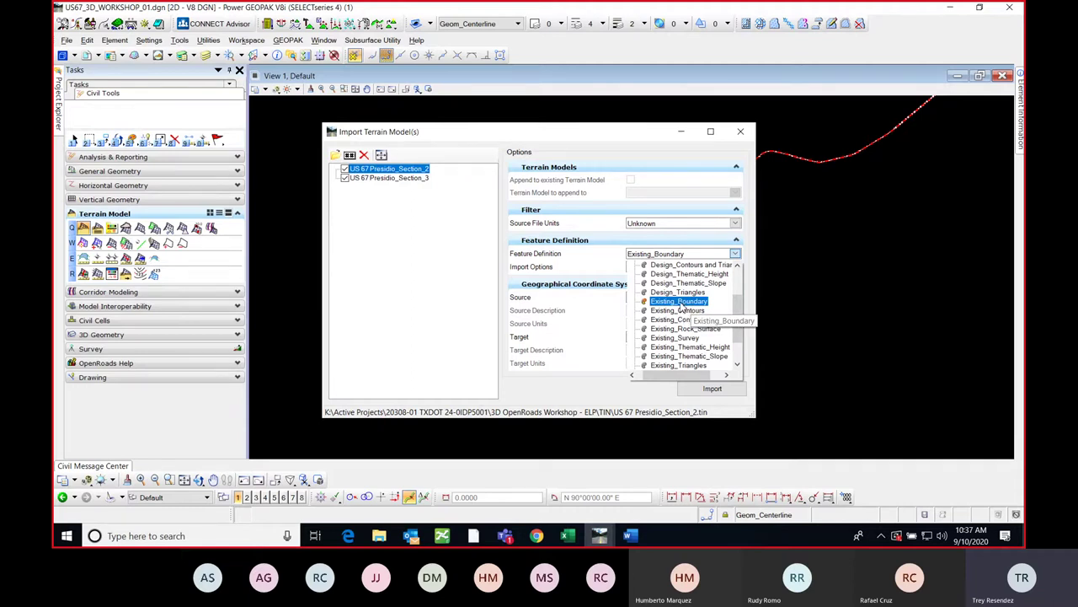
{"action": "left_click", "coordinate": [676, 302]}
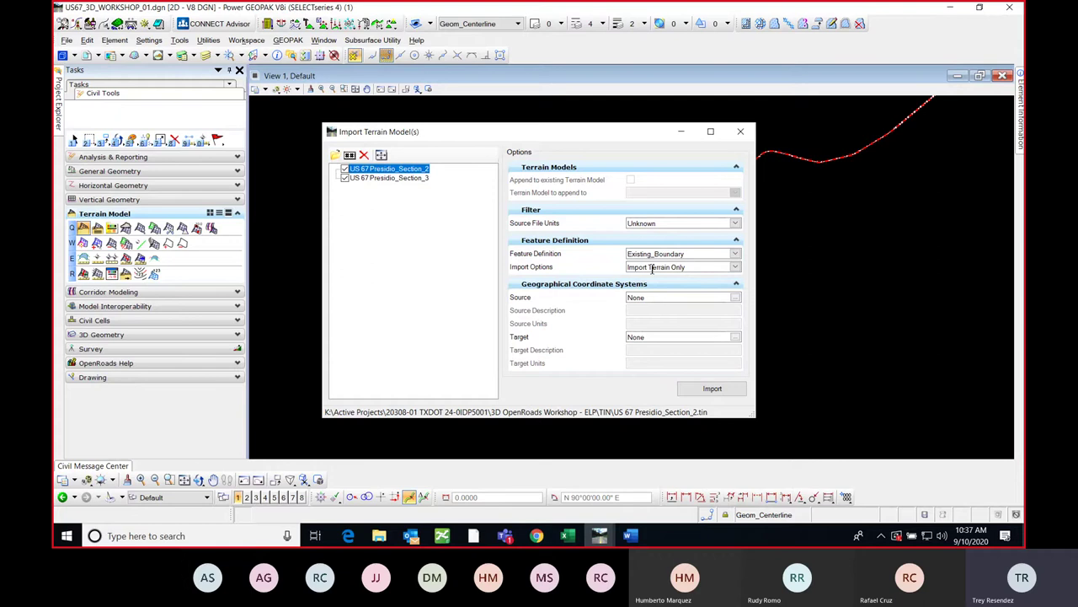
{"action": "left_click", "coordinate": [712, 389]}
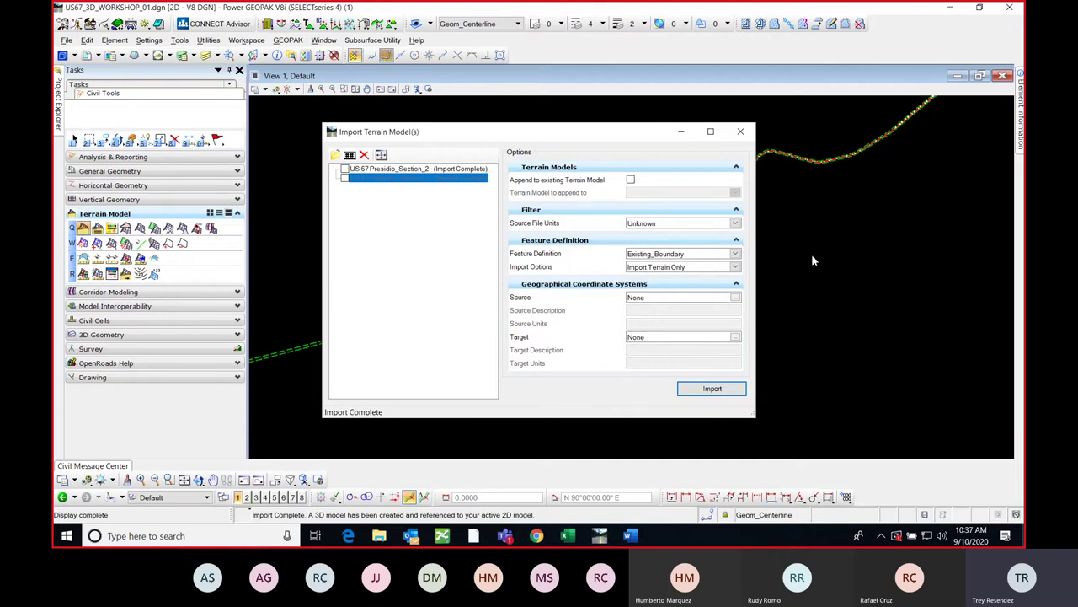
{"action": "left_click", "coordinate": [741, 131]}
- Examine the imported terrain boundaries along the full US 67 centerline, including the stretch before the alignment's start
{"action": "scroll", "coordinate": [669, 258], "scroll_direction": "down", "scroll_amount": 1}
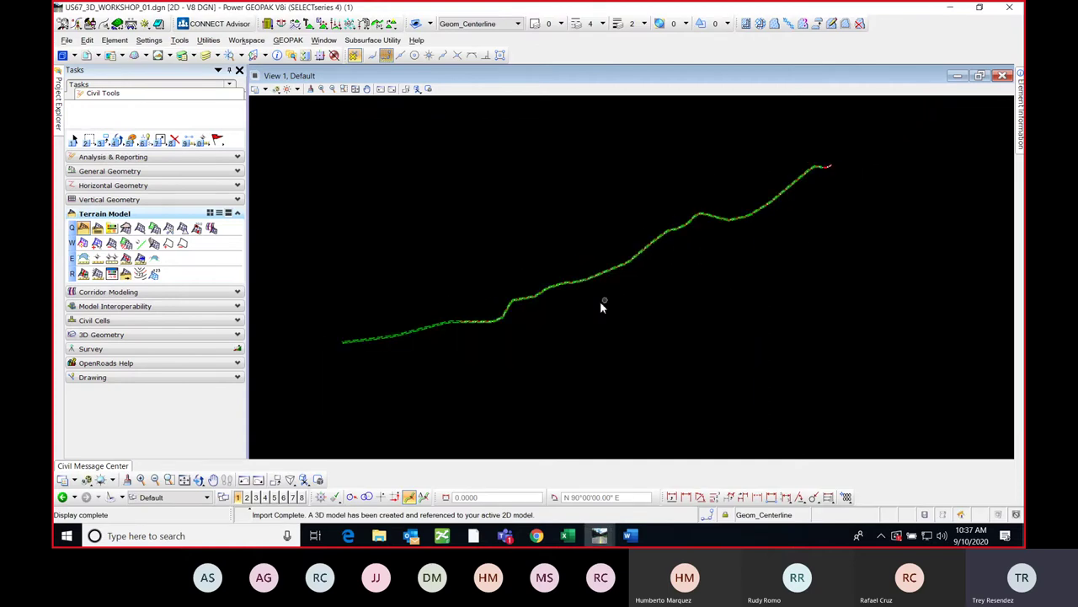
{"action": "middle_click_drag", "start_coordinate": [612, 306], "coordinate": [668, 288]}
{"action": "scroll", "coordinate": [450, 313], "scroll_direction": "up", "scroll_amount": 2}
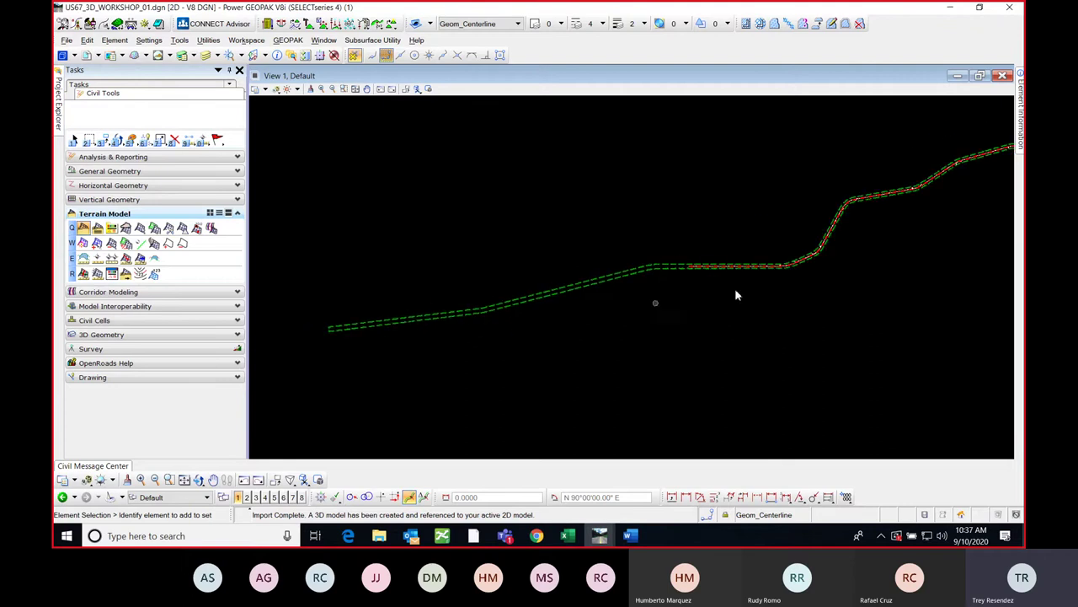
{"action": "middle_click_drag", "start_coordinate": [736, 294], "coordinate": [464, 345]}
{"action": "scroll", "coordinate": [736, 277], "scroll_direction": "down", "scroll_amount": 2}
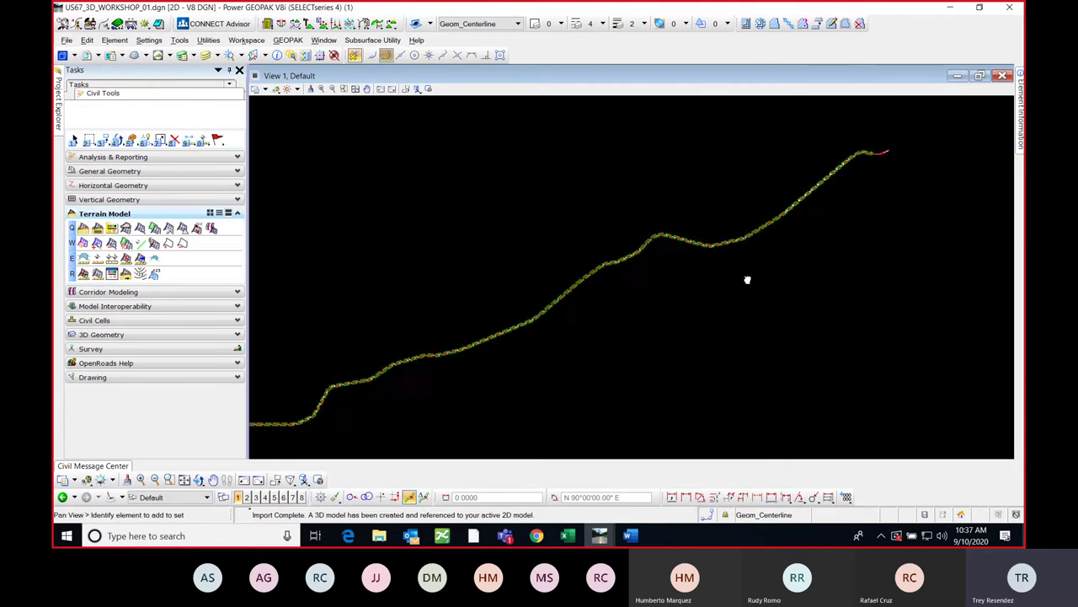
{"action": "middle_click_drag", "start_coordinate": [746, 279], "coordinate": [852, 207]}
{"action": "scroll", "coordinate": [705, 255], "scroll_direction": "down", "scroll_amount": 1}
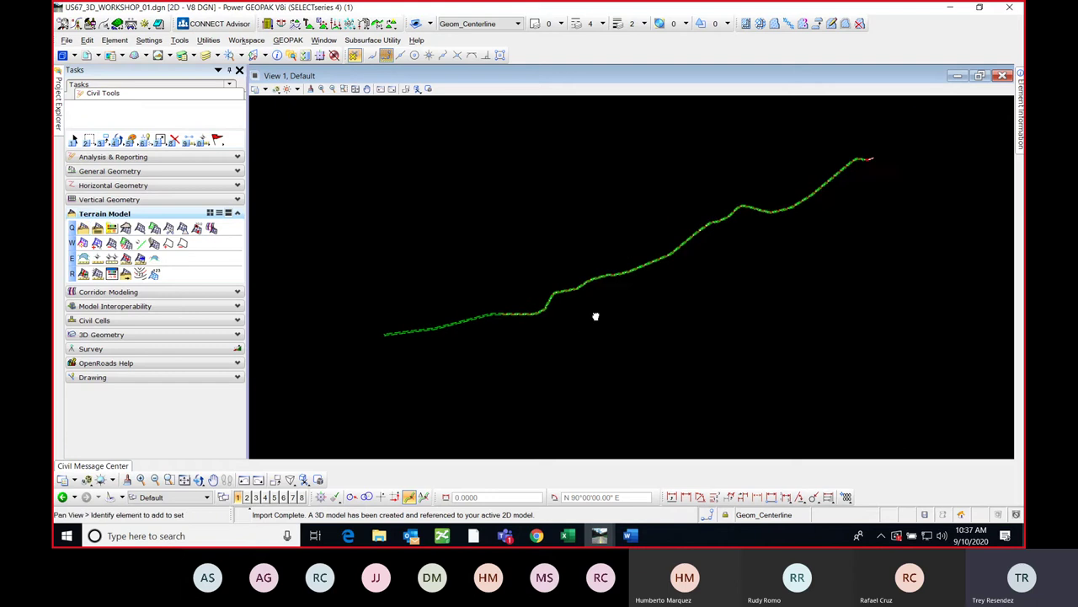
{"action": "middle_click_drag", "start_coordinate": [594, 315], "coordinate": [626, 292]}
{"action": "scroll", "coordinate": [636, 280], "scroll_direction": "up", "scroll_amount": 1}
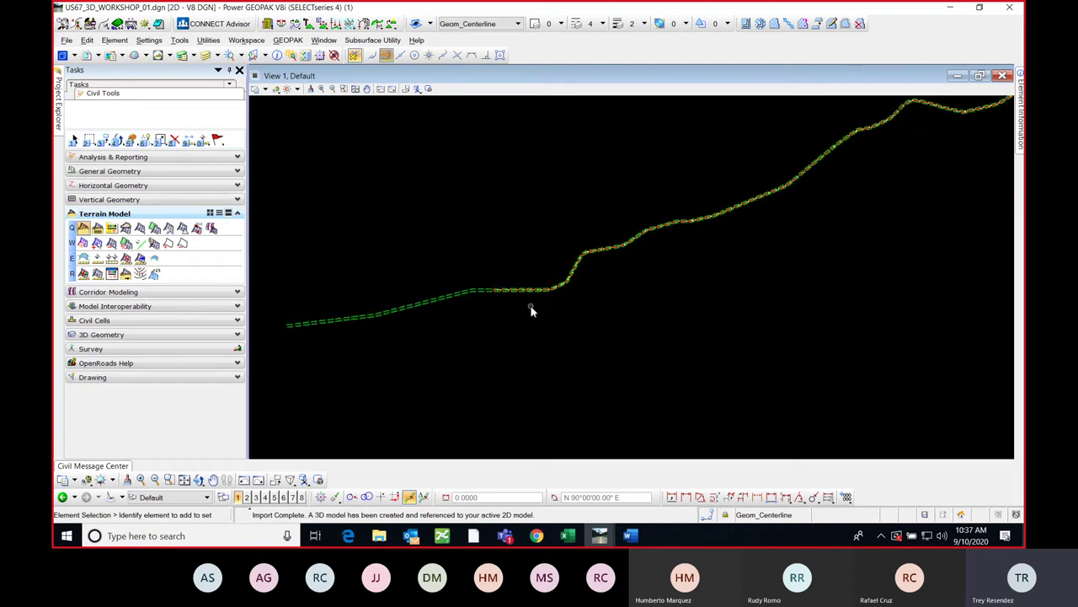
{"action": "middle_click_drag", "start_coordinate": [691, 284], "coordinate": [649, 302]}
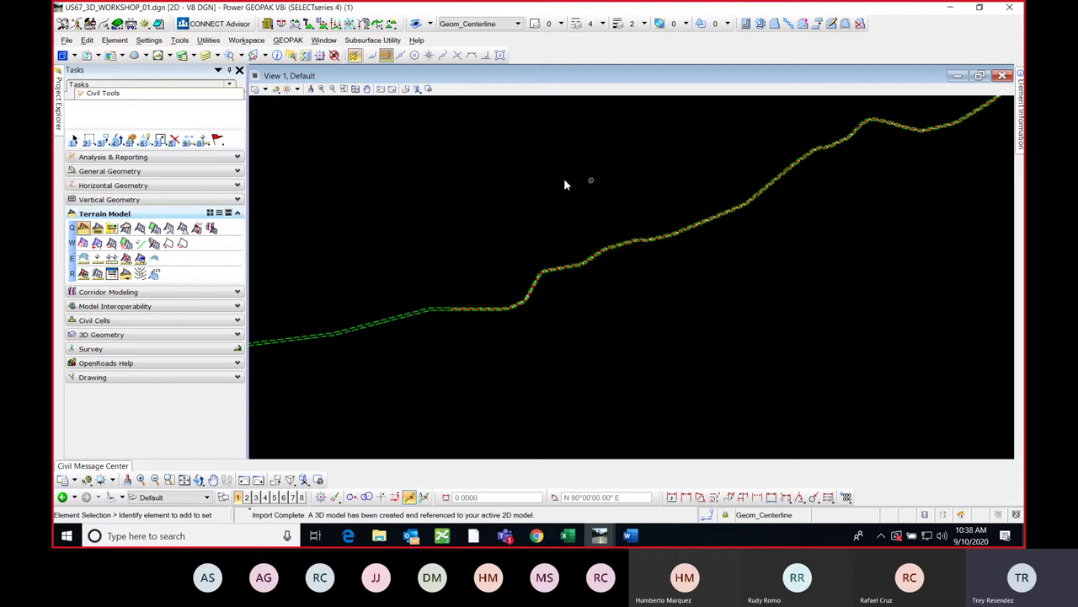
{"action": "scroll", "coordinate": [527, 308], "scroll_direction": "down", "scroll_amount": 2}
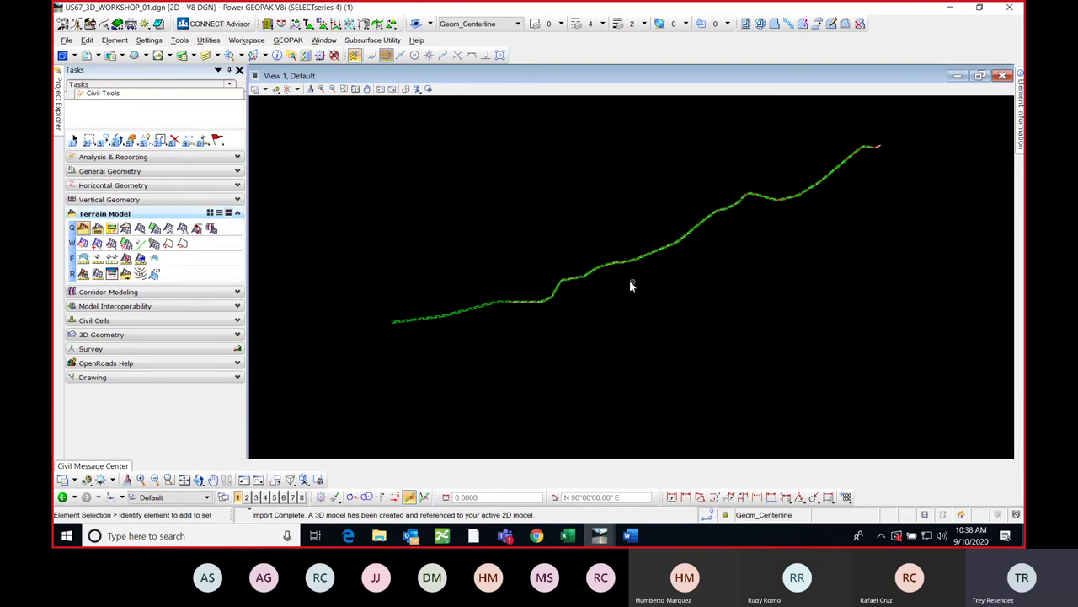
{"action": "scroll", "coordinate": [631, 285], "scroll_direction": "up", "scroll_amount": 2}
{"action": "middle_click_drag", "start_coordinate": [840, 228], "coordinate": [861, 234]}
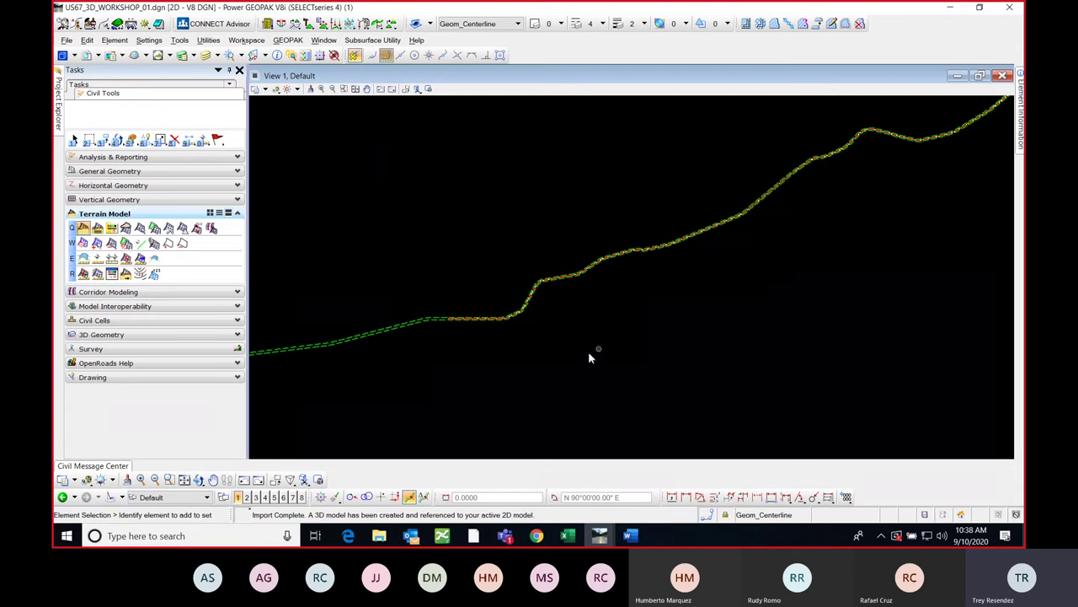
{"action": "mouse_move", "coordinate": [590, 354]}
{"action": "middle_mouse_down"}
{"action": "mouse_move", "coordinate": [660, 334]}
{"action": "mouse_move", "coordinate": [594, 356]}
{"action": "middle_mouse_up"}
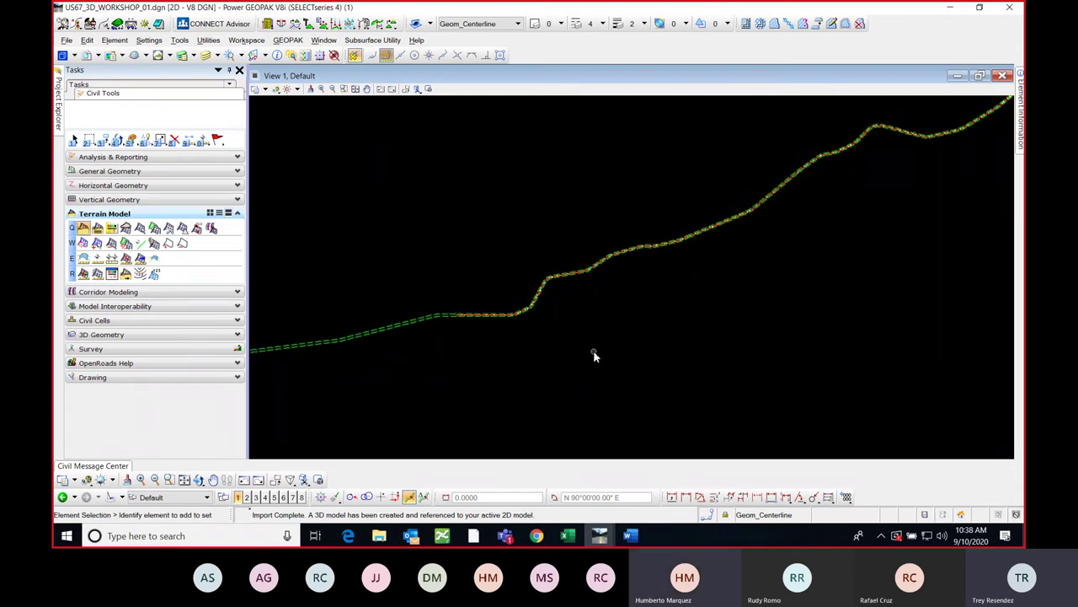
- Review the element information of the US 67 Presidio_Section_2 terrain boundary and examine its extent around the alignment's start
{"action": "left_click", "coordinate": [447, 318]}
{"action": "mouse_move", "coordinate": [1021, 126]}
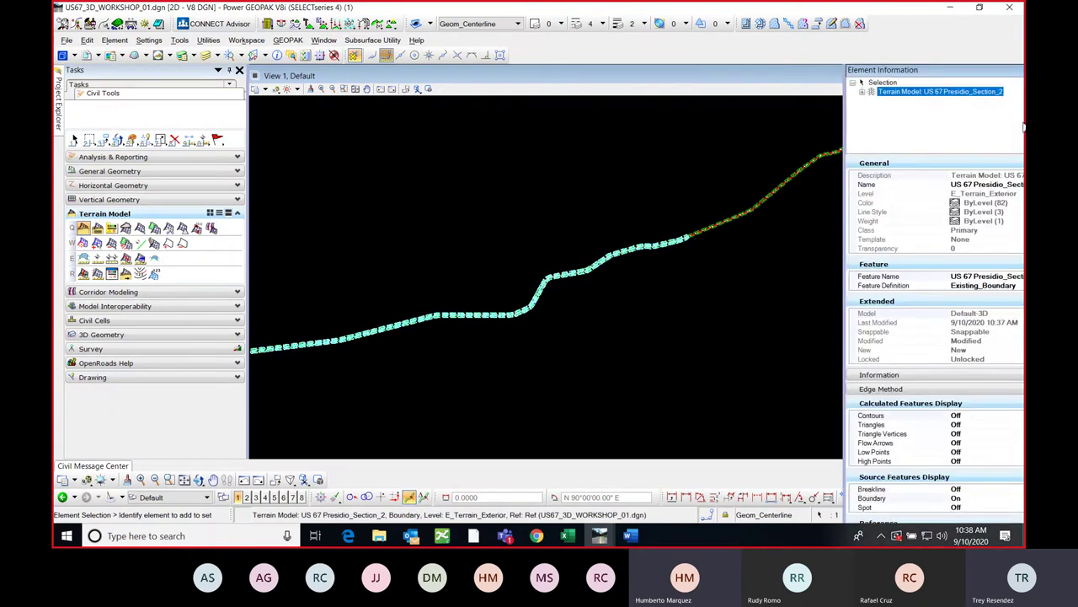
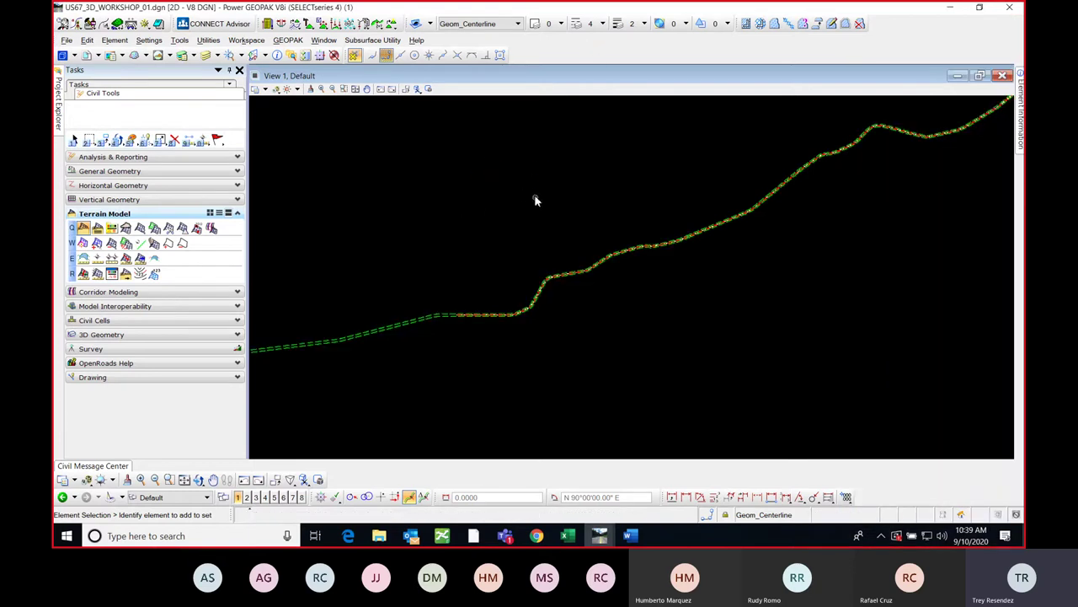
{"action": "scroll", "coordinate": [584, 182], "scroll_direction": "down", "scroll_amount": 1}
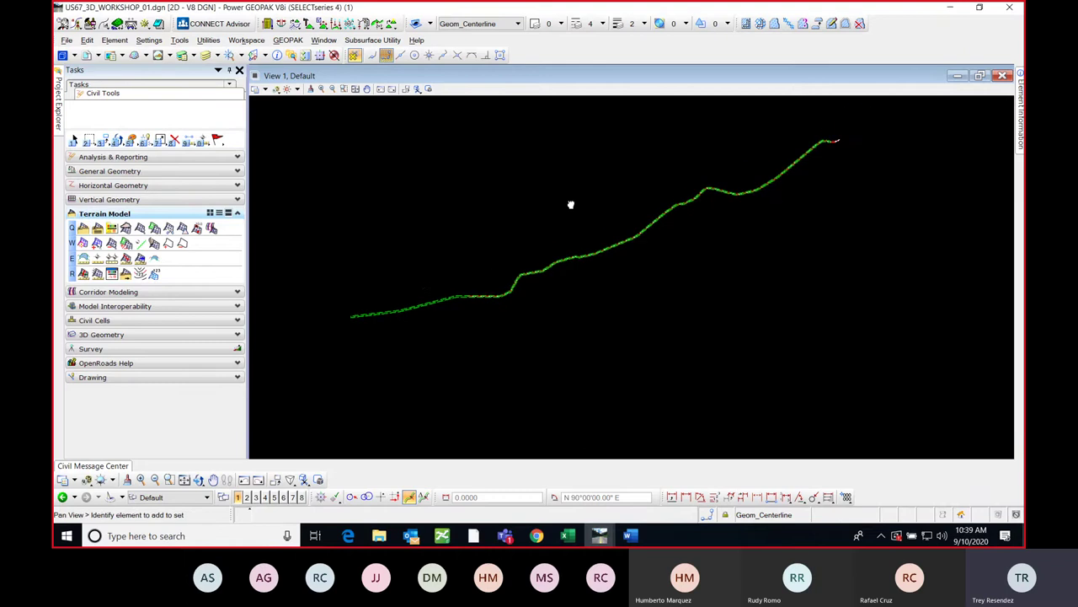
{"action": "scroll", "coordinate": [421, 294], "scroll_direction": "up", "scroll_amount": 1}
{"action": "scroll", "coordinate": [421, 333], "scroll_direction": "up", "scroll_amount": 1}
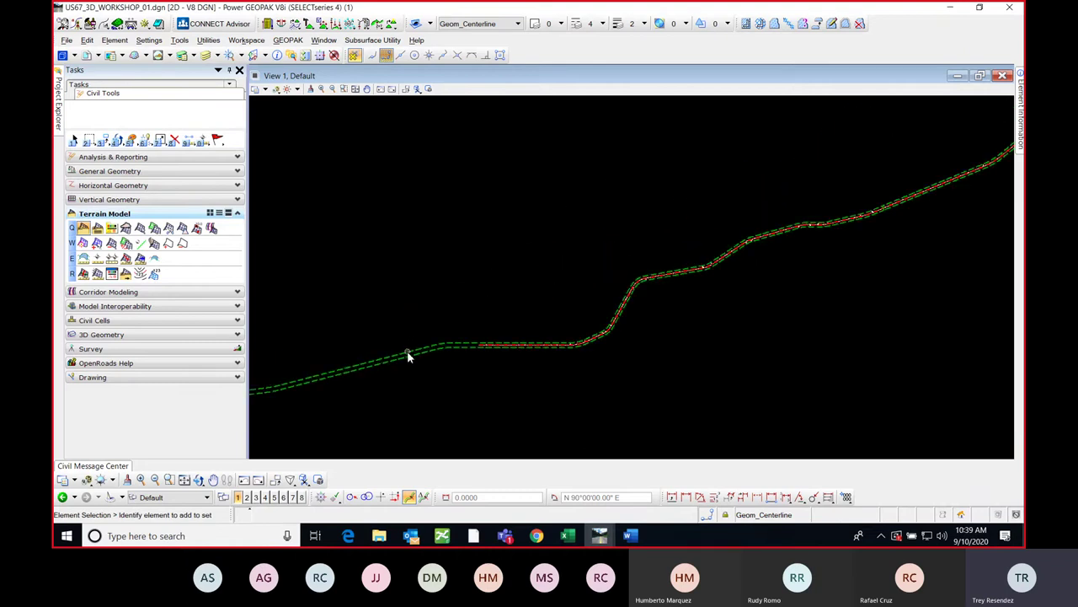
{"action": "mouse_move", "coordinate": [407, 351]}
{"action": "scroll", "coordinate": [412, 375], "scroll_direction": "down", "scroll_amount": 1}
{"action": "scroll", "coordinate": [756, 290], "scroll_direction": "up", "scroll_amount": 1}
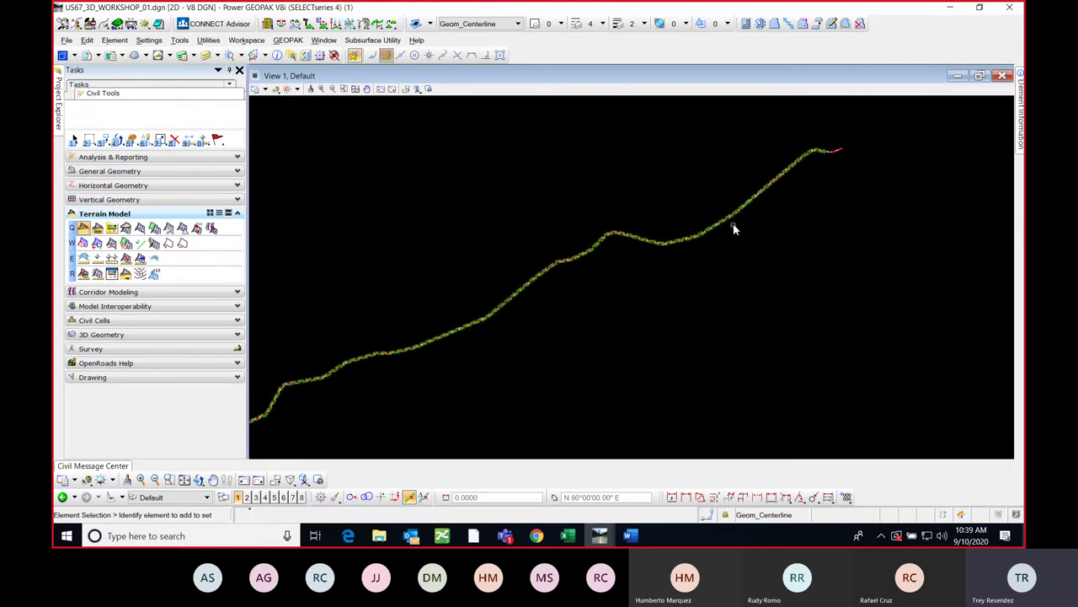
- Examine the US 67 Presidio_Section_3 boundary toward the alignment's far end and the overall extent of both terrain models
{"action": "mouse_move", "coordinate": [733, 224]}
{"action": "scroll", "coordinate": [732, 223], "scroll_direction": "up", "scroll_amount": 1}
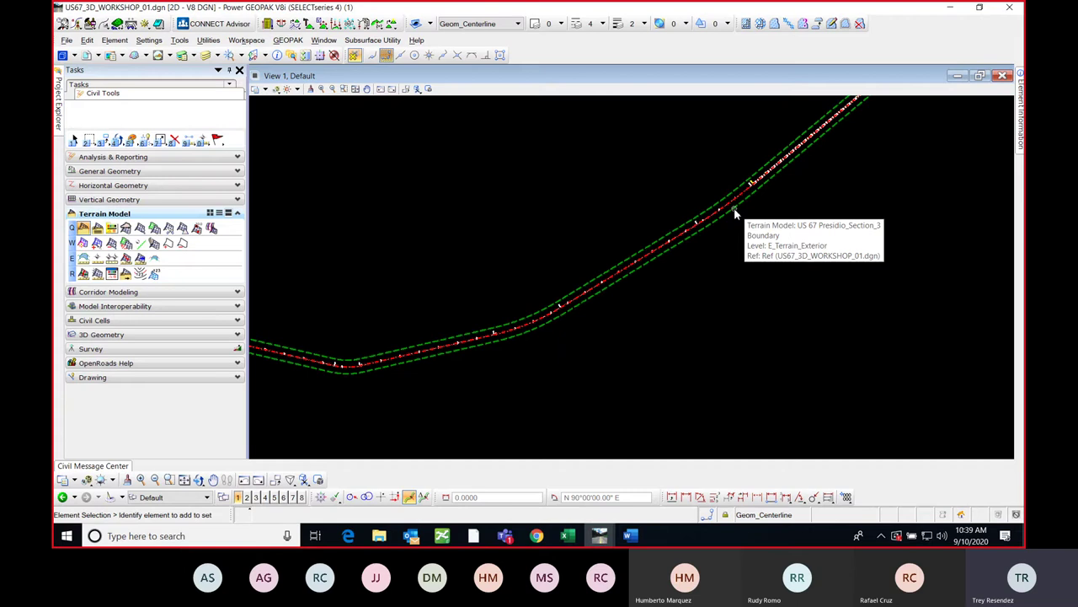
{"action": "scroll", "coordinate": [735, 216], "scroll_direction": "up", "scroll_amount": 1}
{"action": "middle_click_drag", "start_coordinate": [648, 283], "coordinate": [823, 251]}
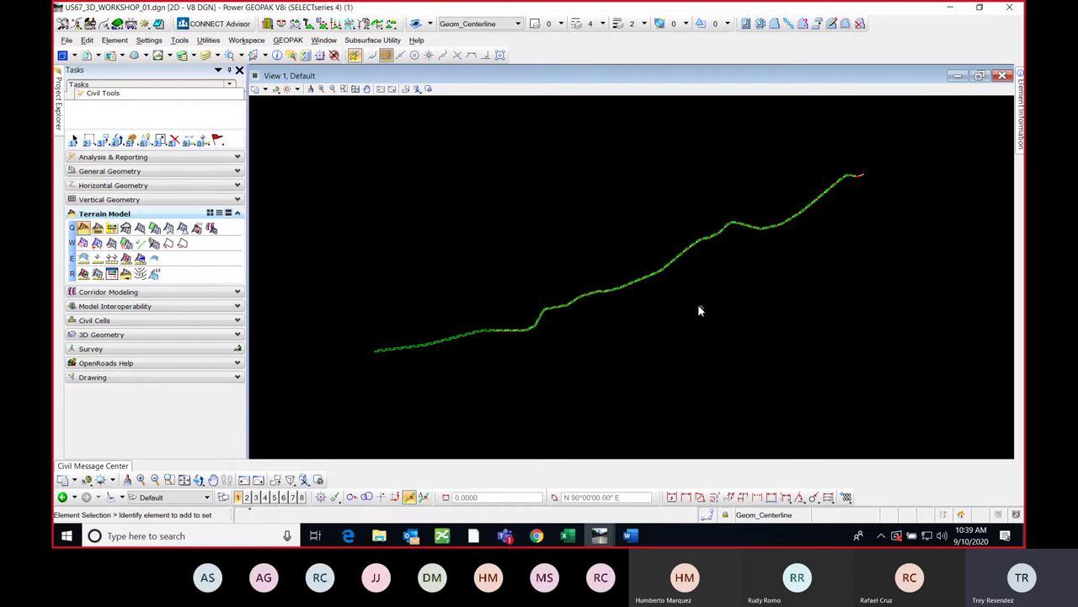
{"action": "middle_click_drag", "start_coordinate": [691, 292], "coordinate": [679, 300]}
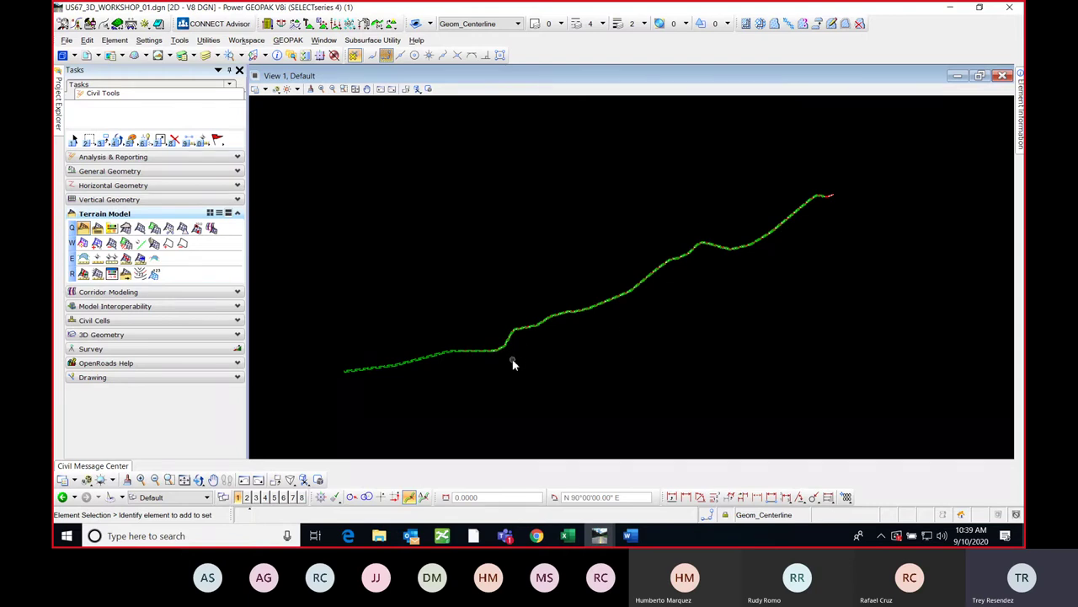
{"action": "scroll", "coordinate": [489, 383], "scroll_direction": "up", "scroll_amount": 4}
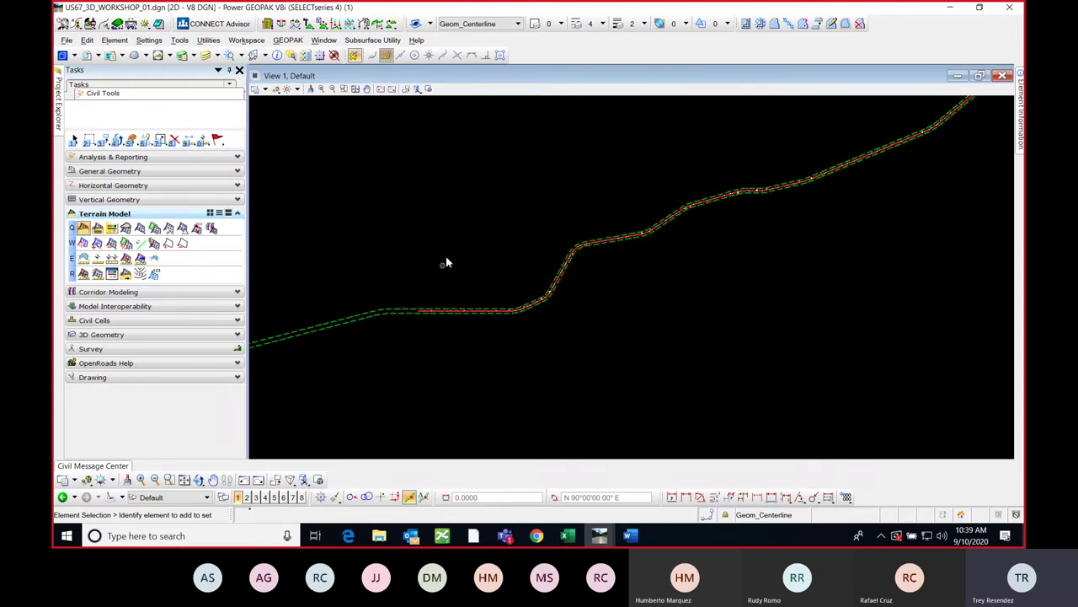
{"action": "scroll", "coordinate": [595, 315], "scroll_direction": "down", "scroll_amount": 5}
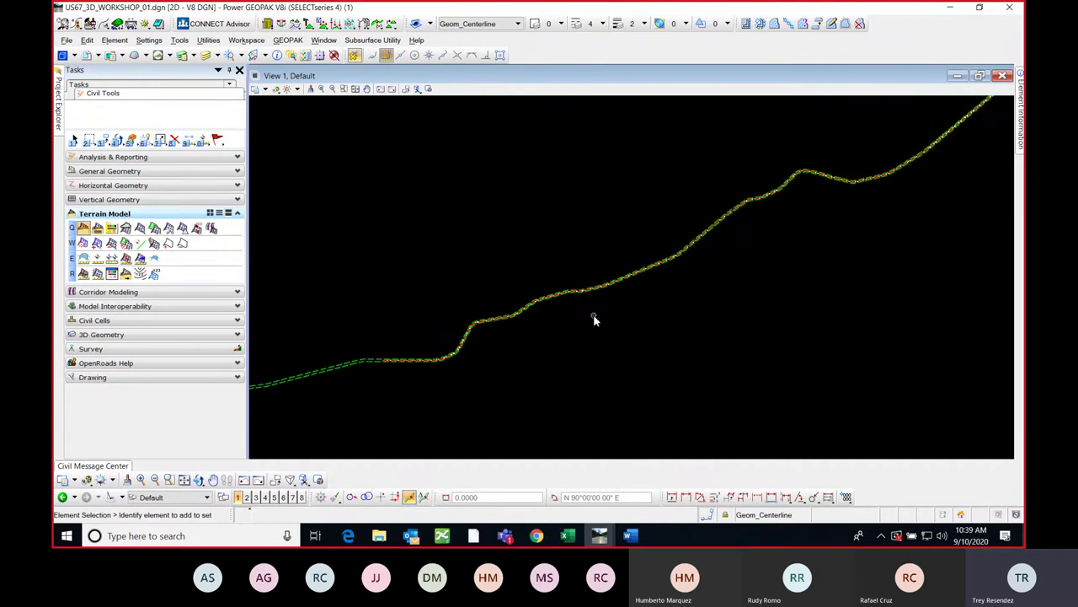
{"action": "scroll", "coordinate": [621, 298], "scroll_direction": "up", "scroll_amount": 3}
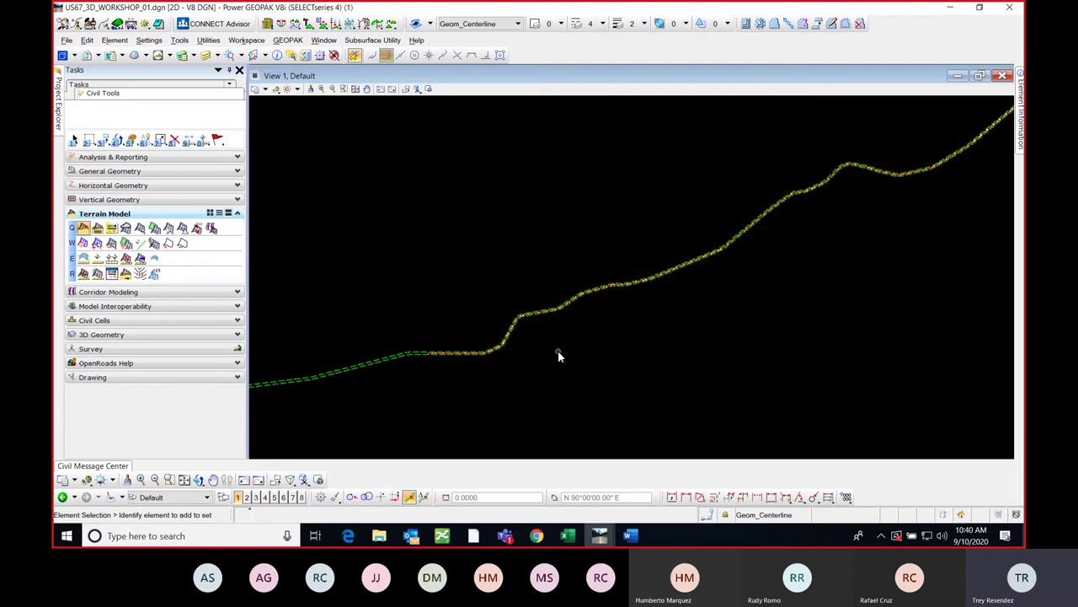
{"action": "scroll", "coordinate": [662, 337], "scroll_direction": "down", "scroll_amount": 1}
{"action": "scroll", "coordinate": [667, 325], "scroll_direction": "up", "scroll_amount": 1}
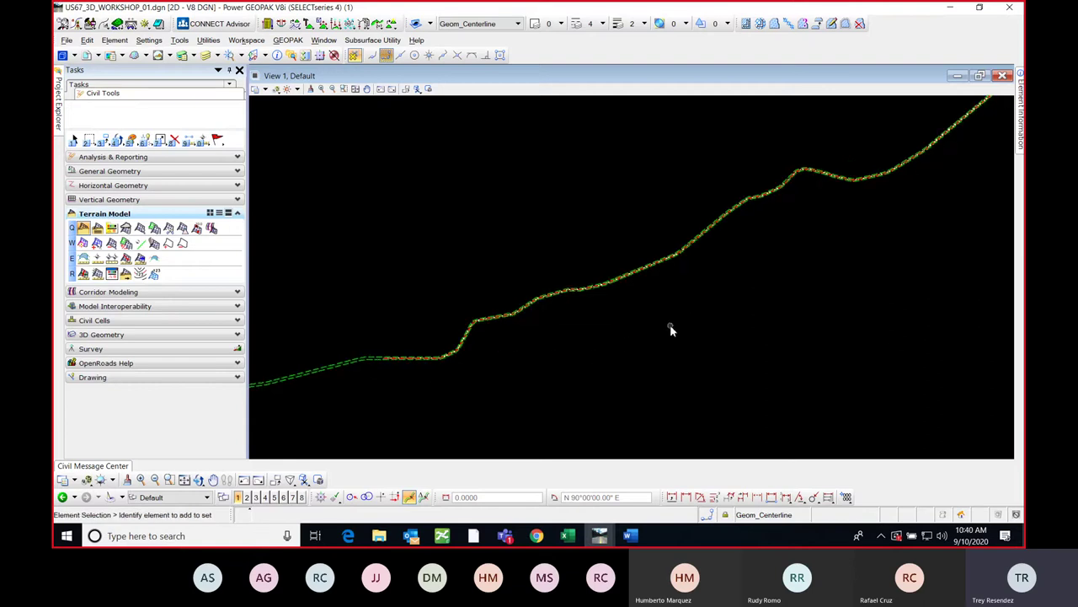
- Start a complex terrain model with US 67 Presidio_Section_2 as primary and US 67 Presidio_Section_3 appended
{"action": "left_click", "coordinate": [155, 229]}
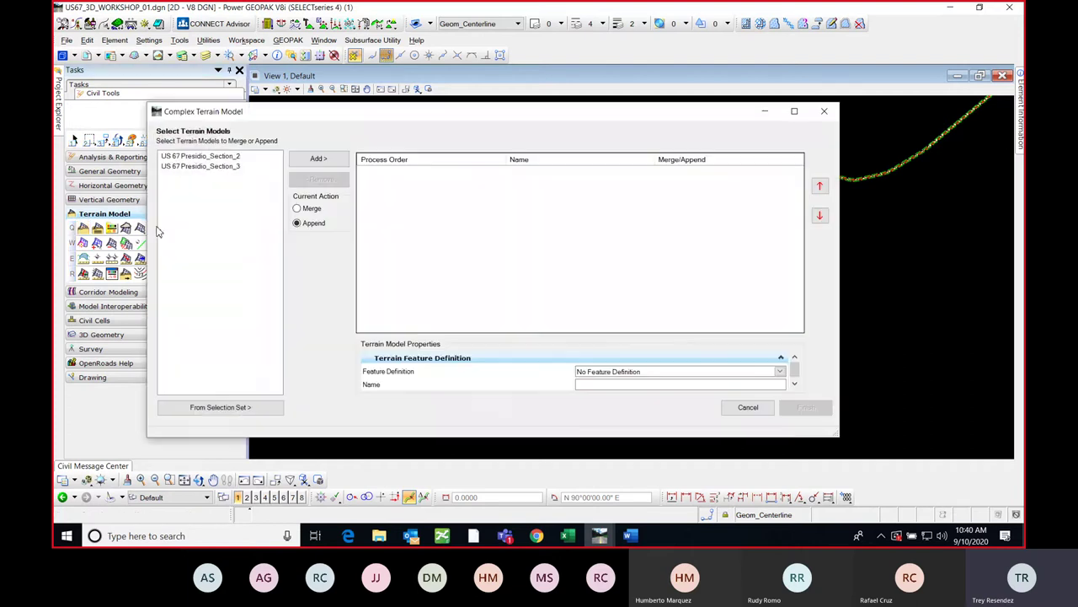
{"action": "left_click_drag", "start_coordinate": [408, 115], "coordinate": [535, 112]}
{"action": "left_click", "coordinate": [365, 155]}
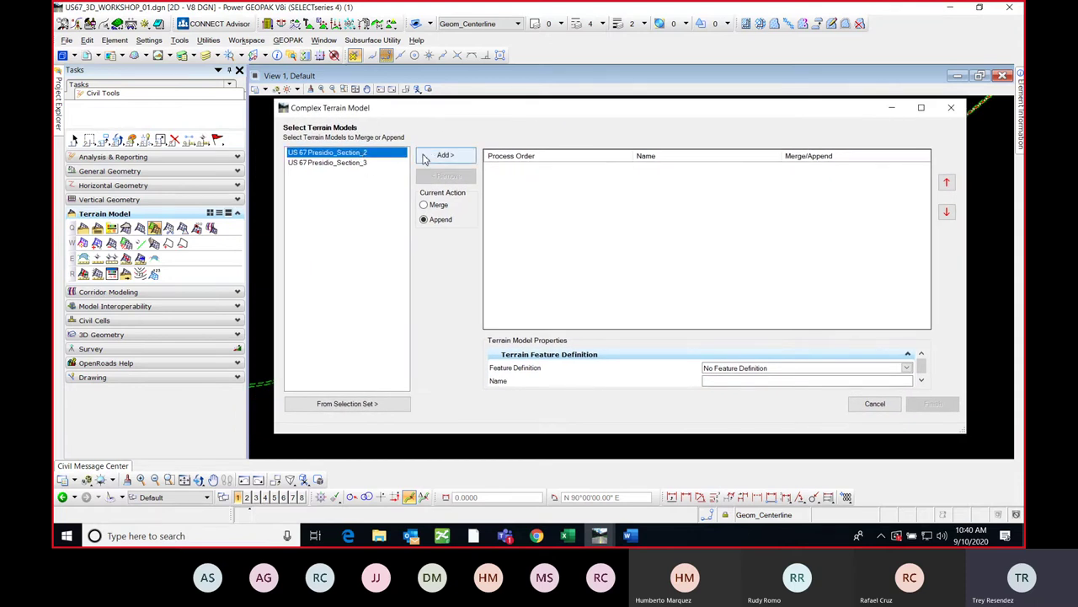
{"action": "left_click", "coordinate": [439, 159]}
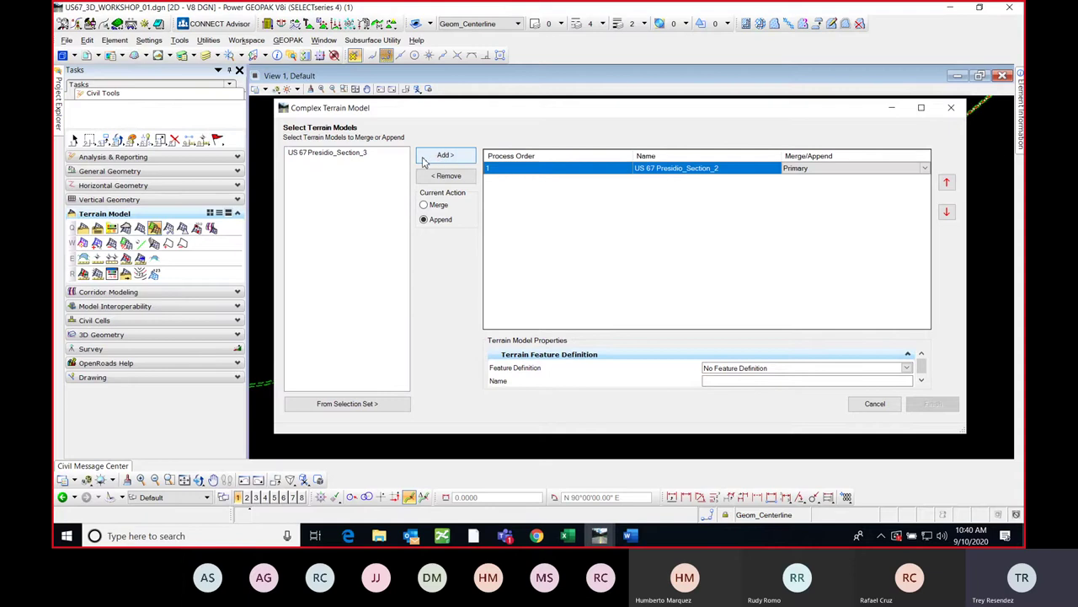
{"action": "left_click", "coordinate": [369, 153]}
{"action": "left_click", "coordinate": [444, 158]}
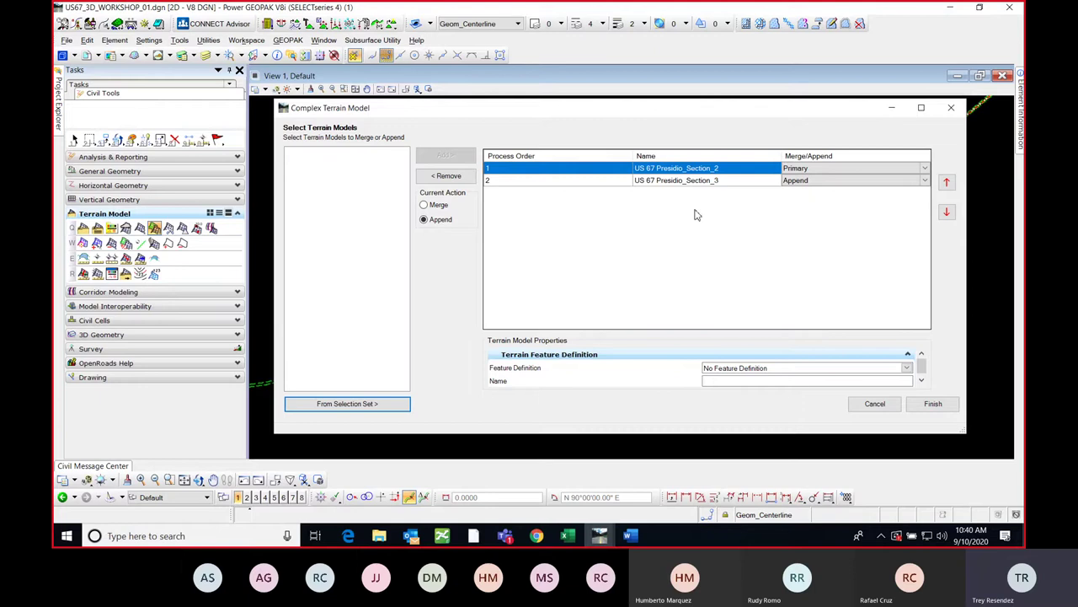
- Assign the Existing_Boundary feature definition from Terrain Display, name the complex terrain US 67 COMBINED, and create it
{"action": "left_click", "coordinate": [906, 368]}
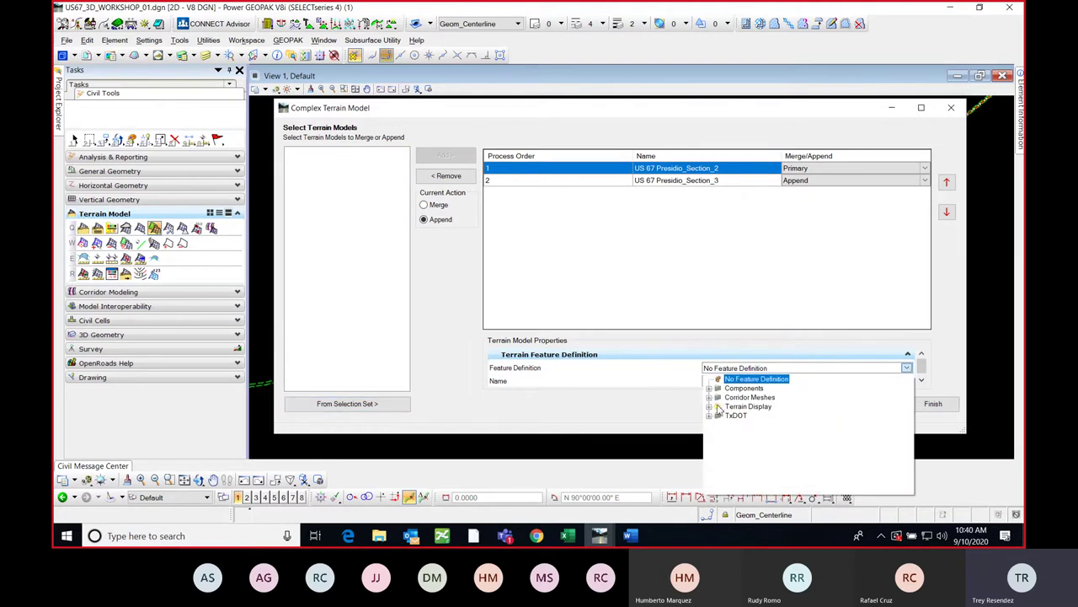
{"action": "left_click", "coordinate": [715, 412]}
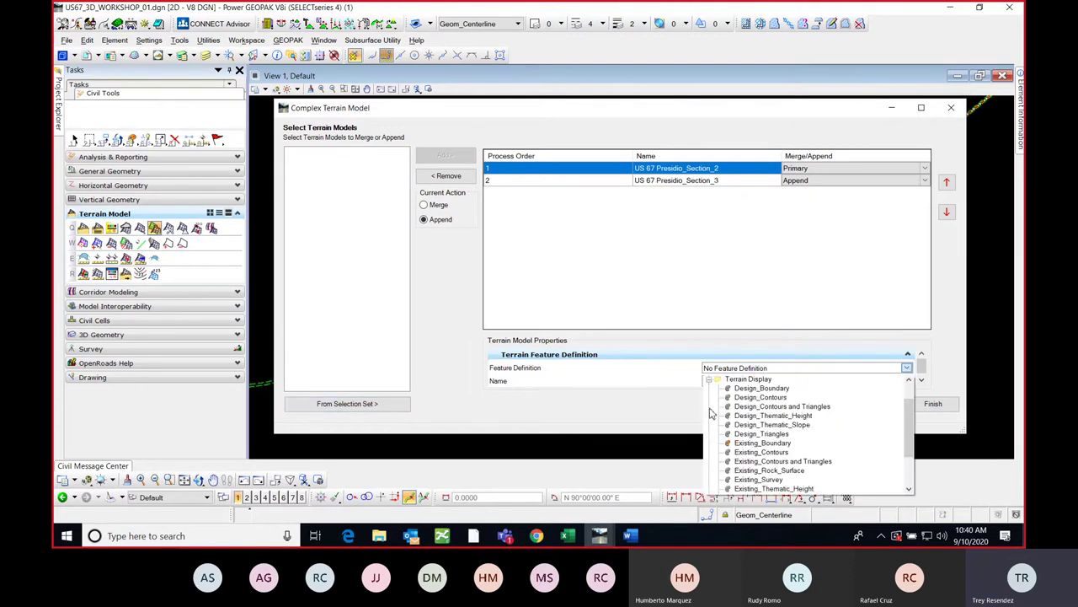
{"action": "left_click", "coordinate": [757, 444]}
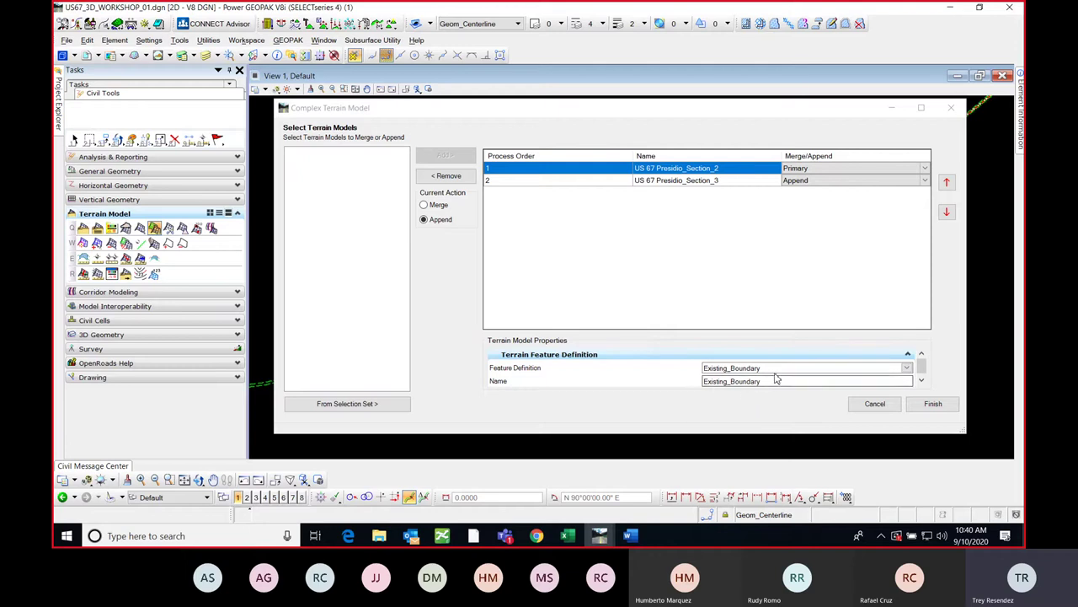
{"action": "left_click", "coordinate": [777, 381]}
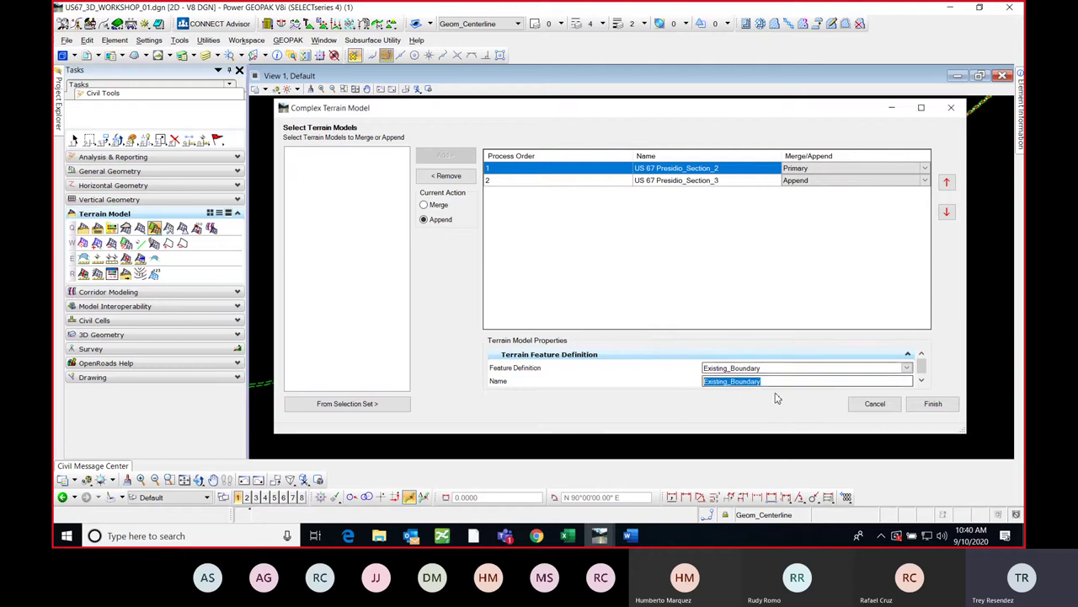
{"action": "type", "text": "U"}
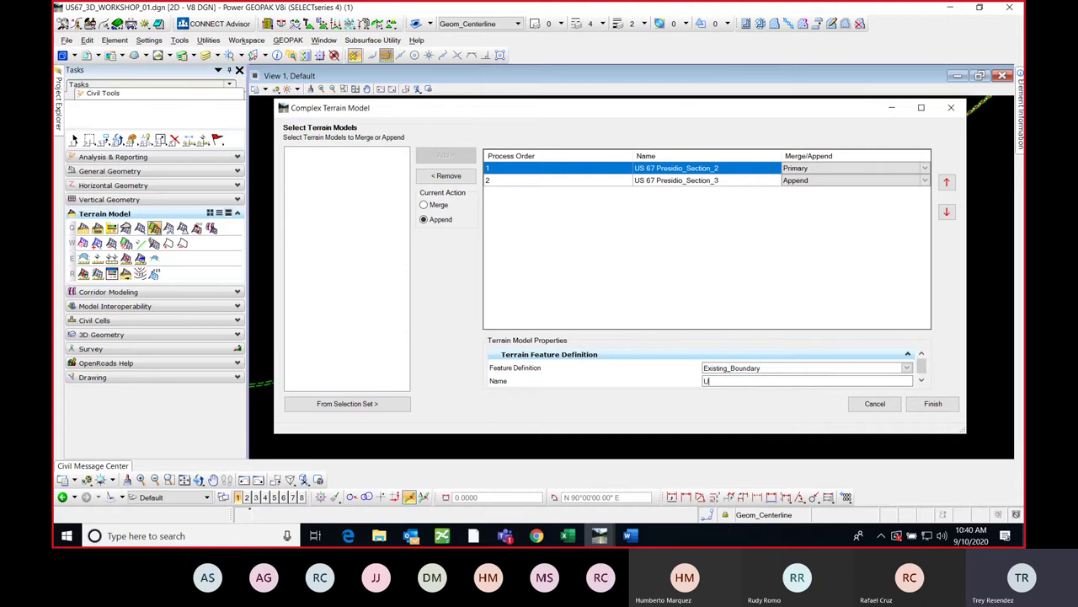
{"action": "type", "text": "S 67 COMBINED"}
{"action": "left_click", "coordinate": [932, 404]}
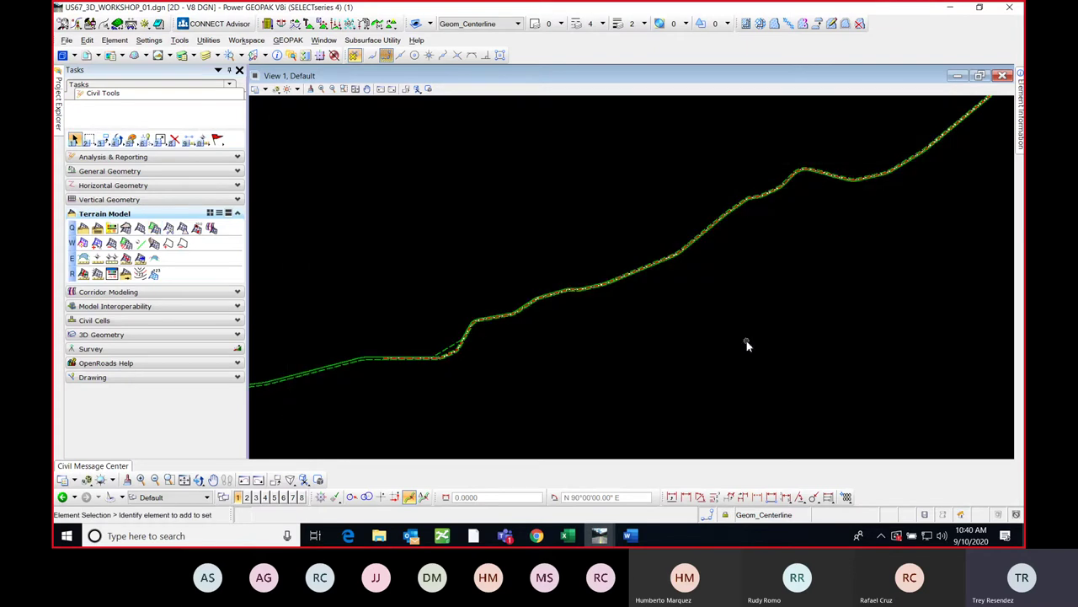
- Dock the Project Explorer, put away the Tasks tools, and expand the design file's Terrain Models in the civil model
{"action": "middle_click_drag", "start_coordinate": [450, 407], "coordinate": [691, 365]}
{"action": "middle_click_drag", "start_coordinate": [727, 311], "coordinate": [456, 398]}
{"action": "scroll", "coordinate": [455, 398], "scroll_direction": "up", "scroll_amount": 5}
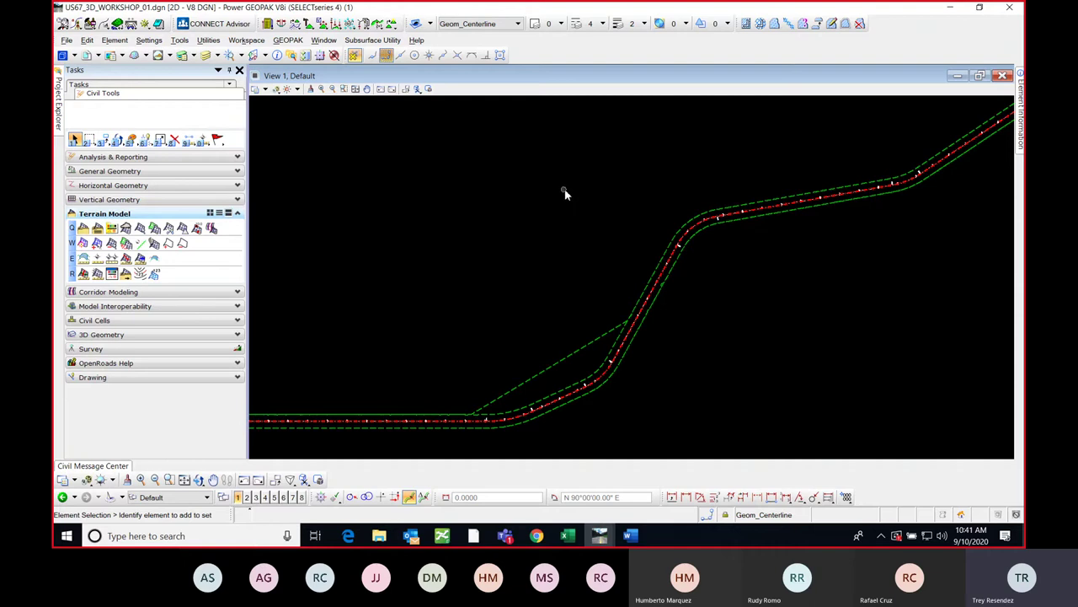
{"action": "left_click", "coordinate": [58, 111]}
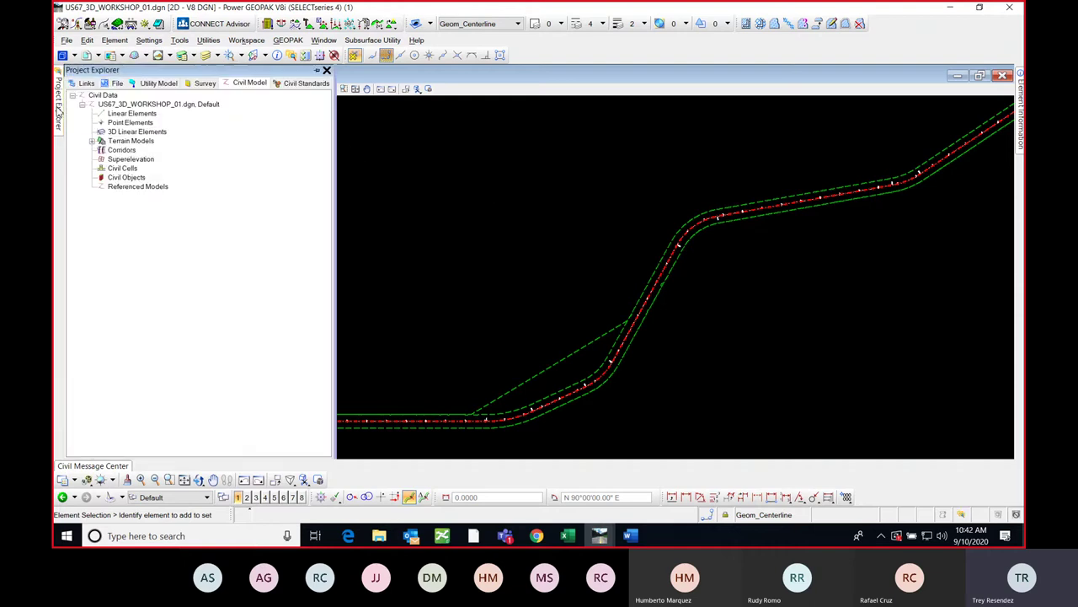
{"action": "left_click", "coordinate": [326, 70]}
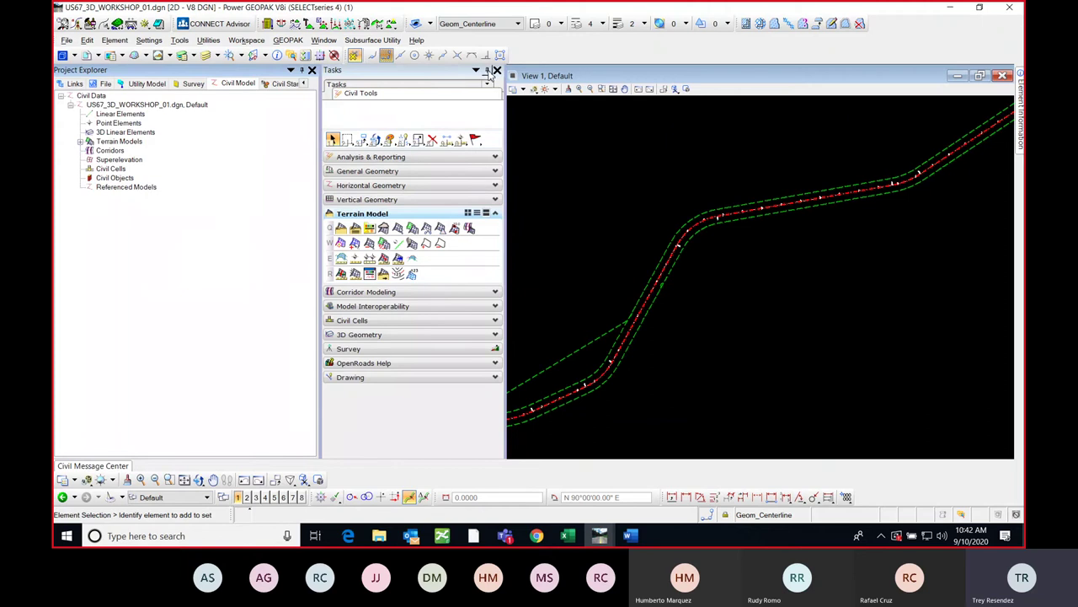
{"action": "left_click", "coordinate": [496, 71]}
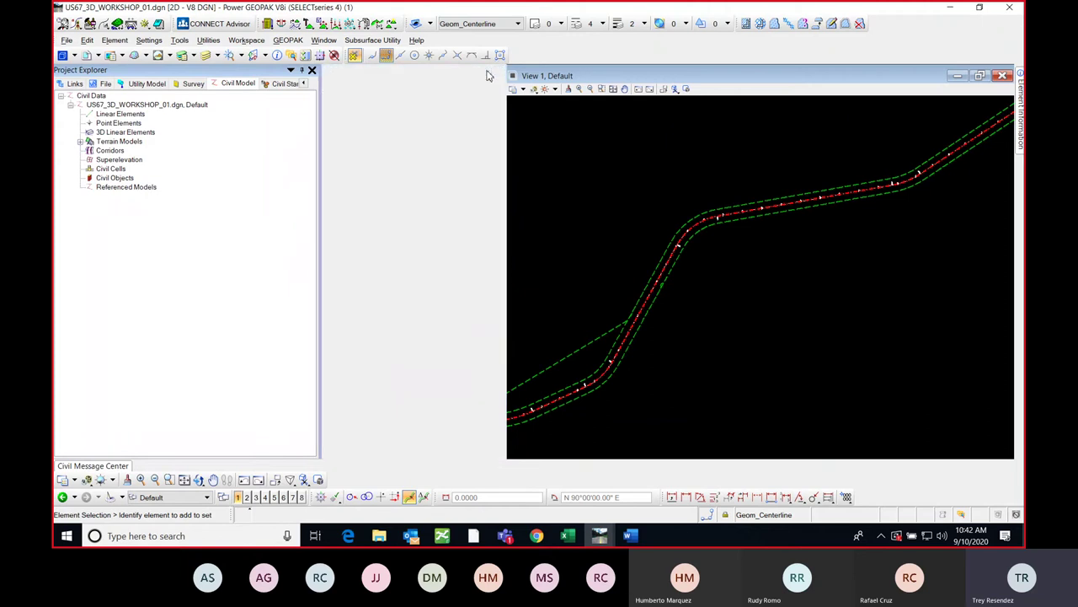
{"action": "left_click", "coordinate": [94, 141]}
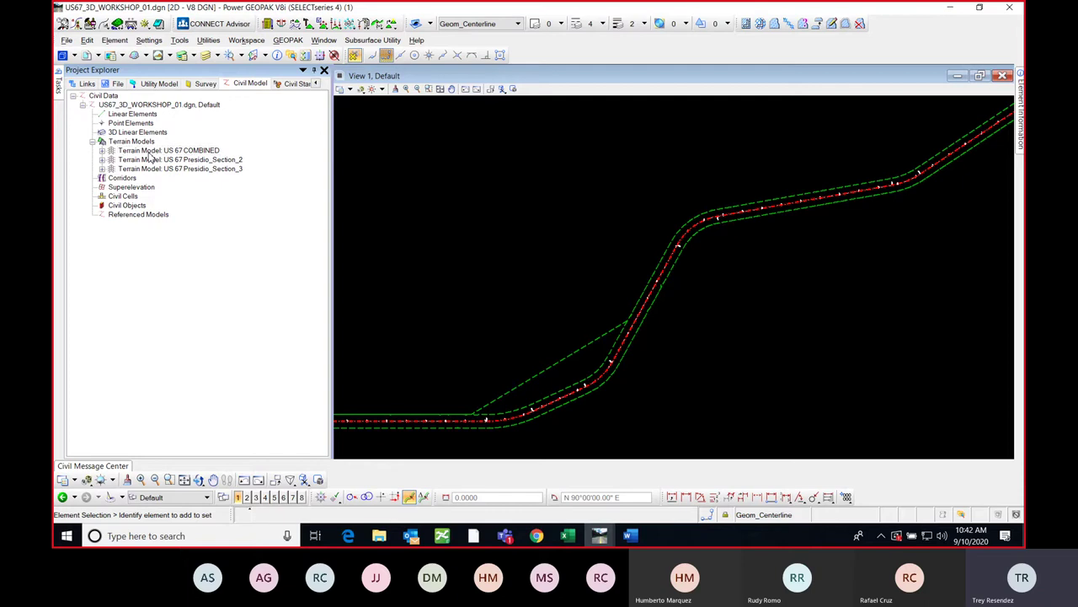
{"action": "left_click", "coordinate": [161, 154]}
{"action": "right_click", "coordinate": [161, 154]}
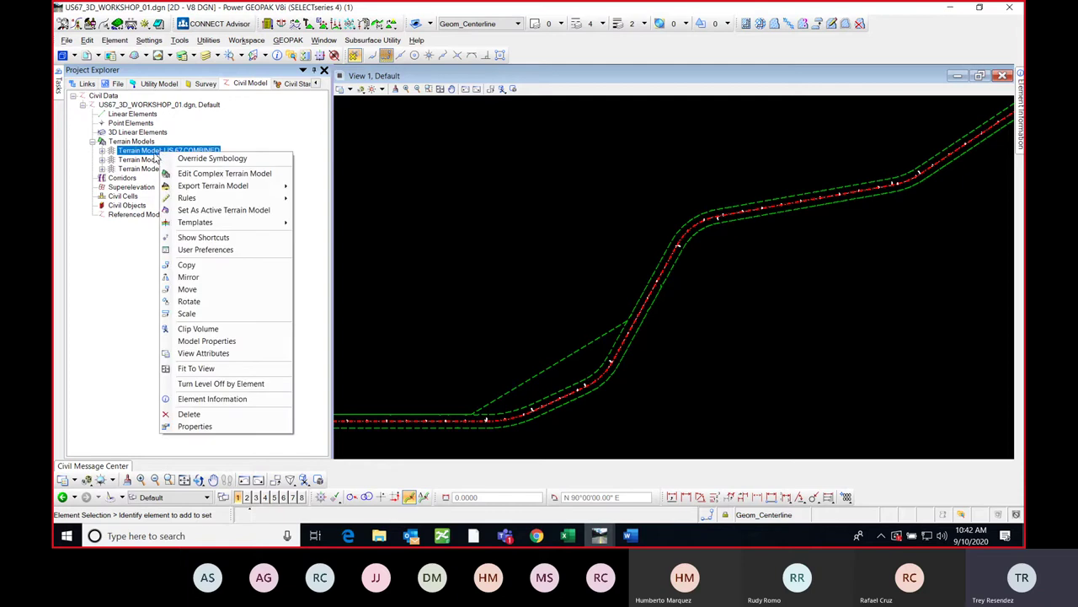
{"action": "mouse_move", "coordinate": [204, 188]}
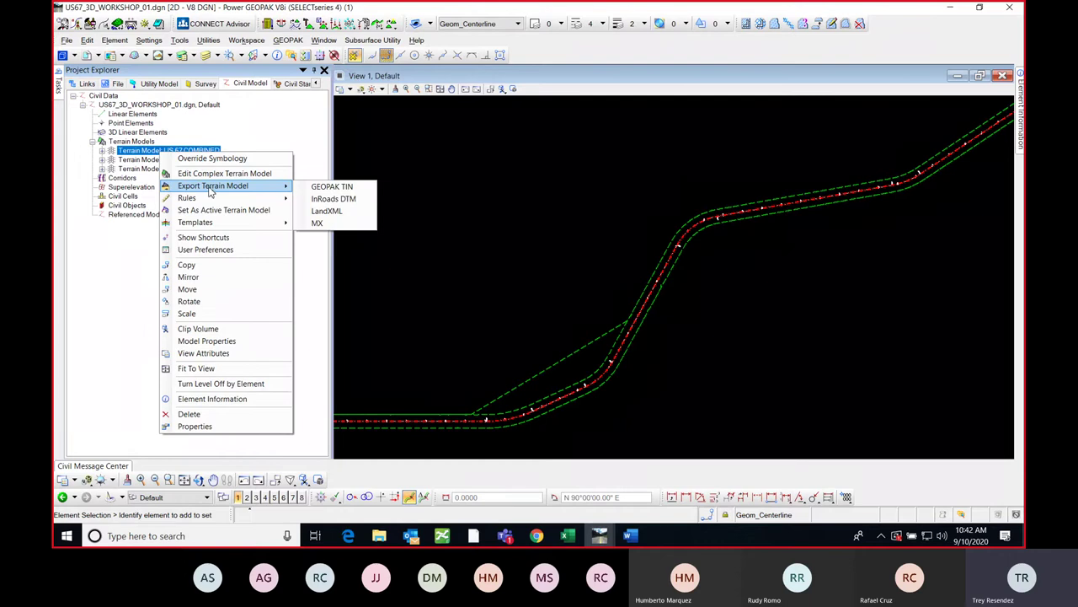
{"action": "left_click", "coordinate": [332, 187]}
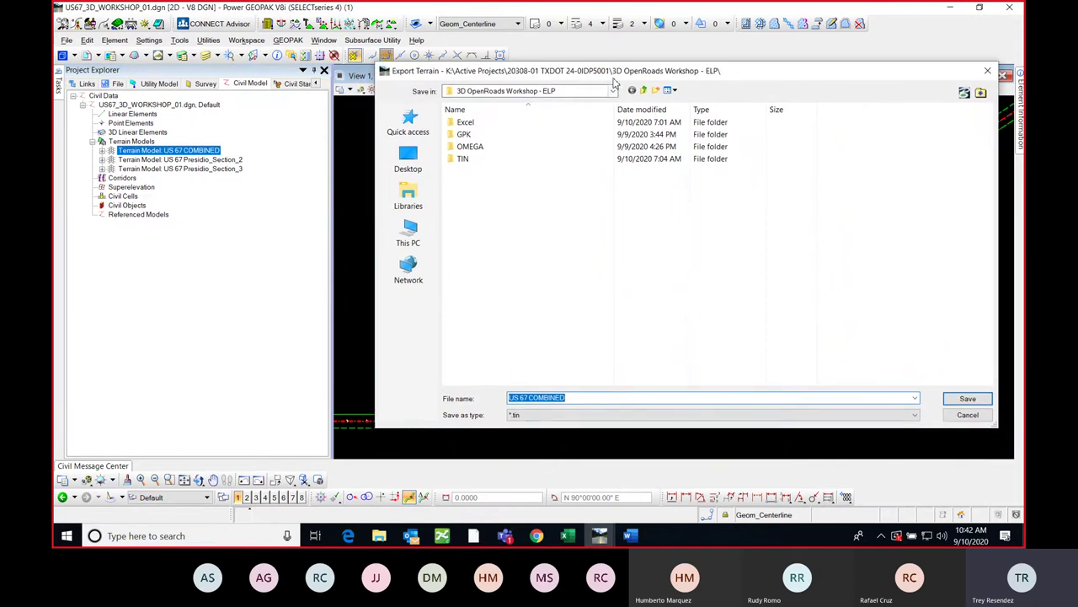
{"action": "left_click_drag", "start_coordinate": [616, 78], "coordinate": [594, 77]}
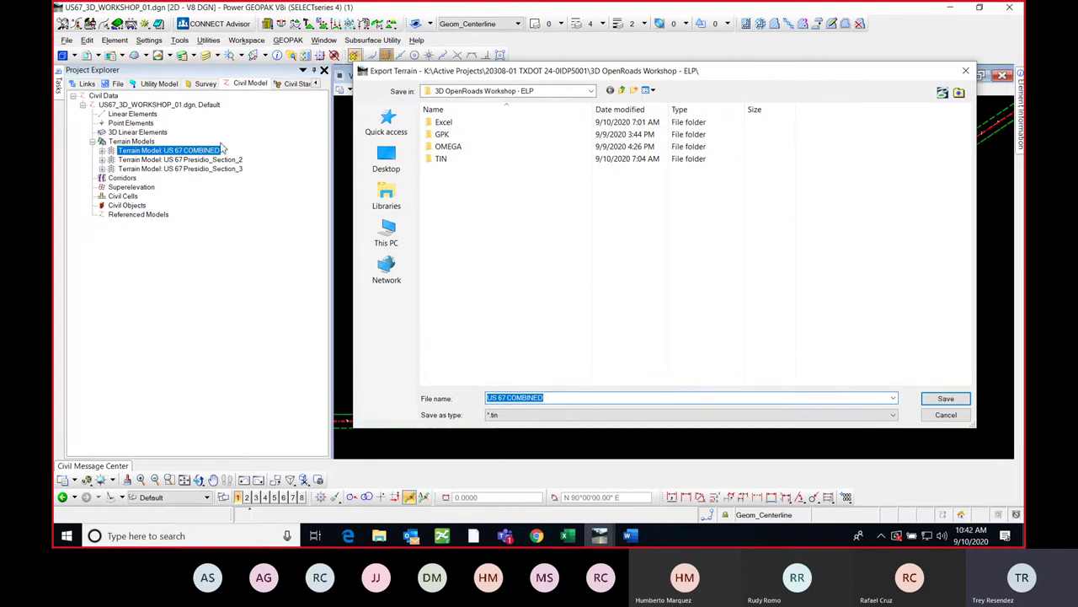
{"action": "left_click", "coordinate": [964, 74]}
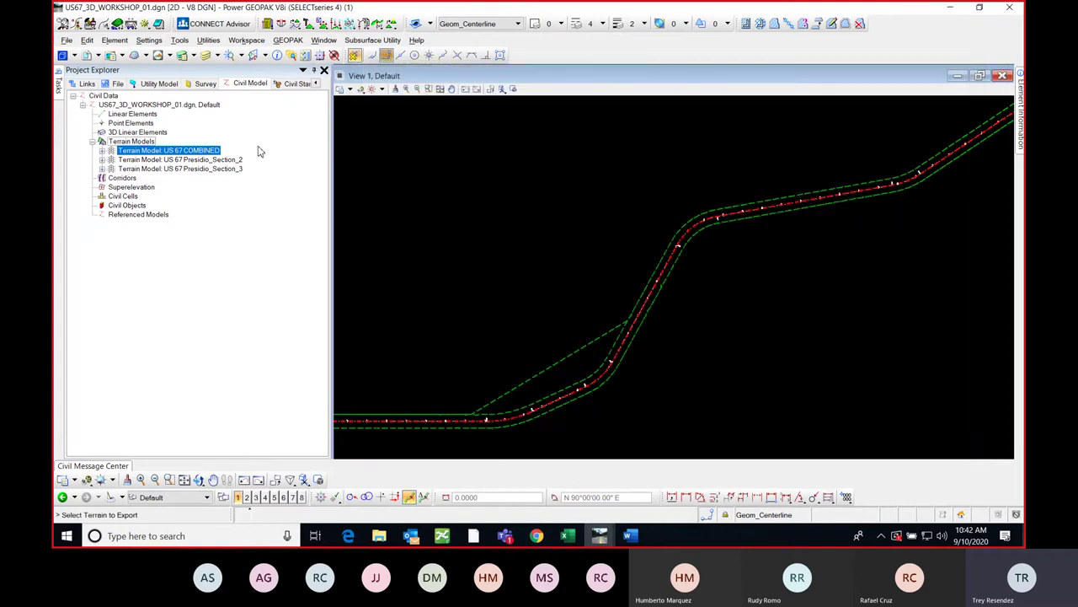
- Export the US 67 COMBINED terrain model as a GEOPAK TIN named US 67 COMBINED in the 3D OpenRoads Workshop - ELP folder
{"action": "right_click", "coordinate": [214, 154]}
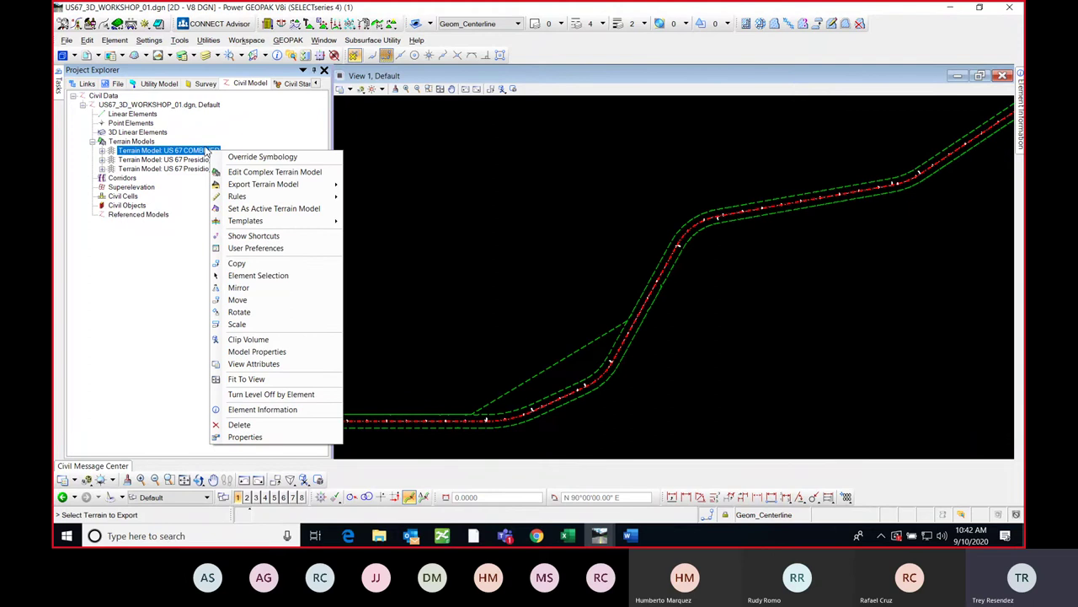
{"action": "mouse_move", "coordinate": [285, 190]}
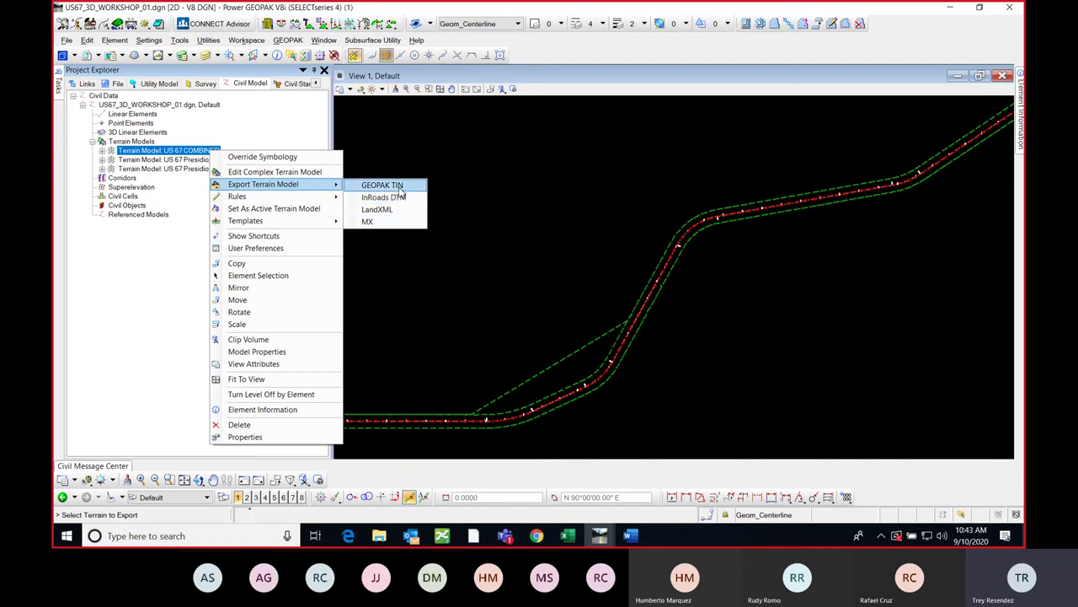
{"action": "left_click", "coordinate": [384, 185]}
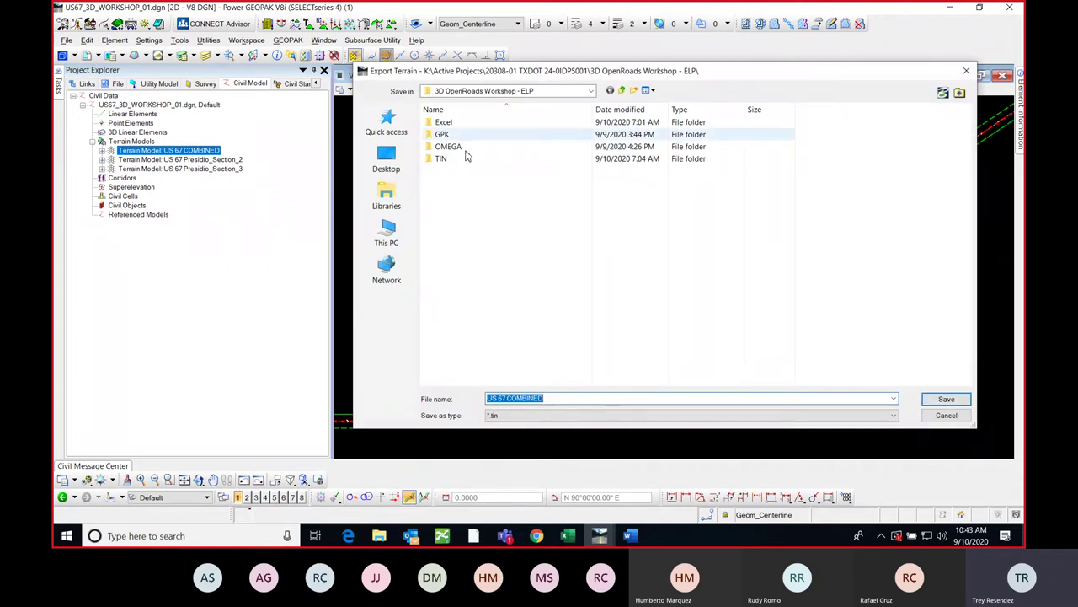
{"action": "left_click", "coordinate": [946, 401]}
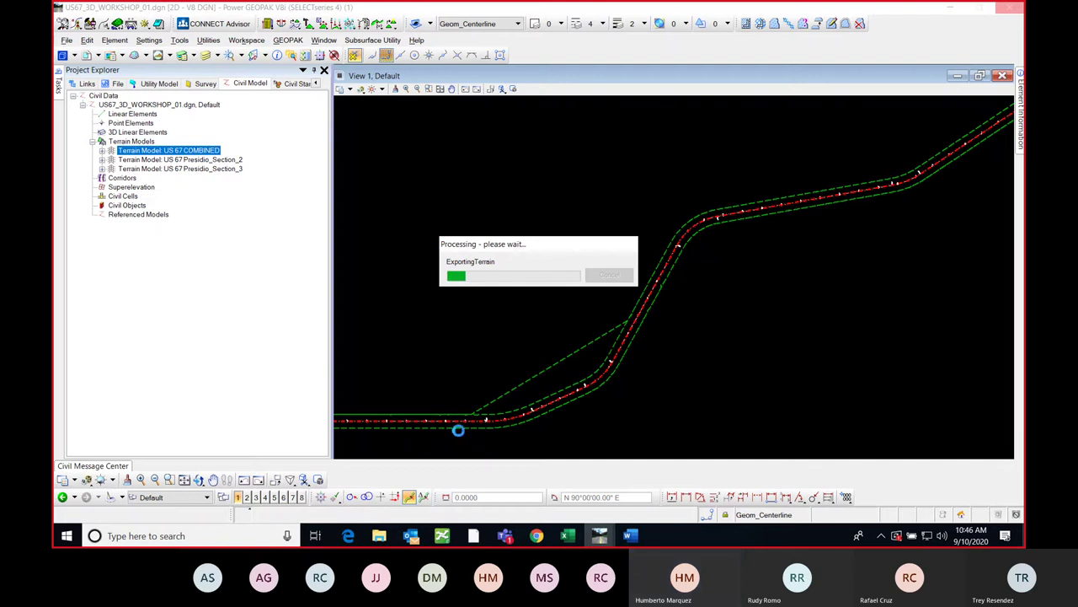
- Check the 3D OpenRoads Workshop - ELP folder in File Explorer for the exported TIN file
{"action": "mouse_move", "coordinate": [379, 536]}
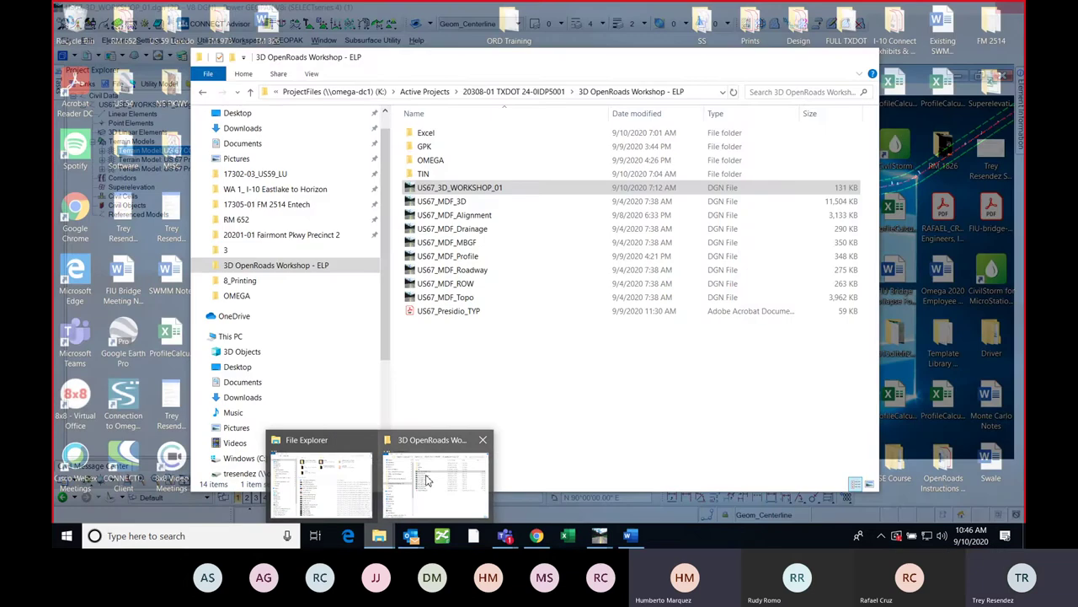
{"action": "left_click", "coordinate": [427, 480]}
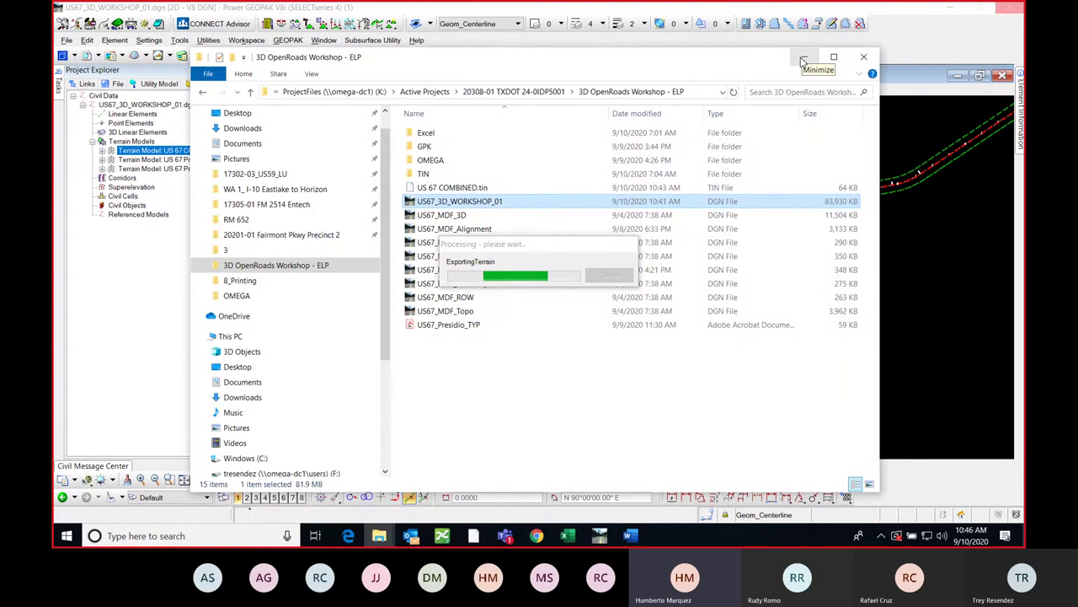
{"action": "left_click", "coordinate": [803, 58]}
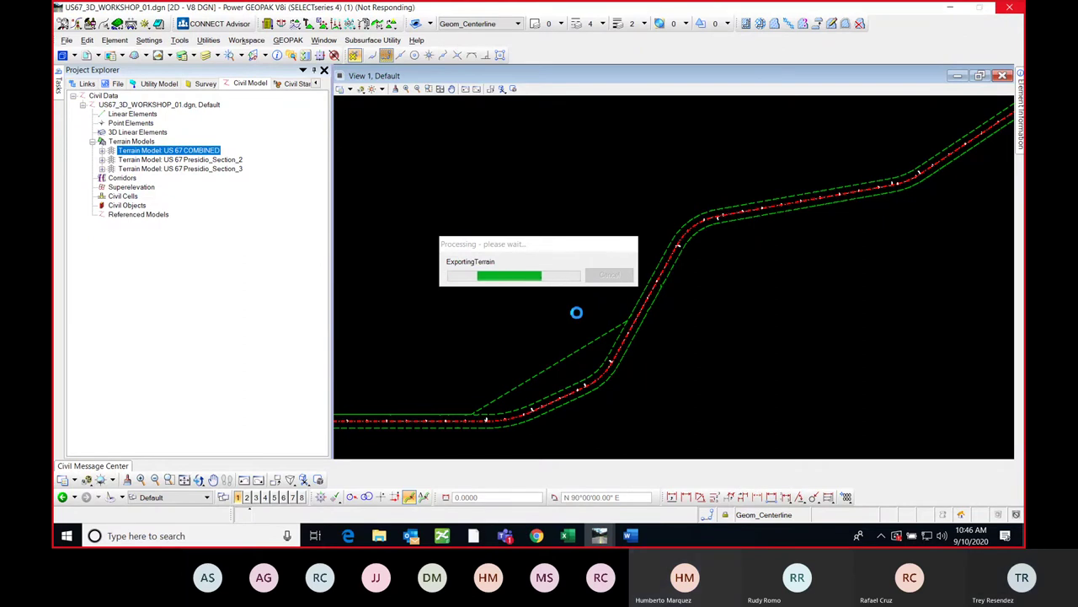
- Open US67_3D_ALN from the OMEGA folder in File Explorer as a second GEOPAK session and move the export progress window aside
{"action": "mouse_move", "coordinate": [599, 535]}
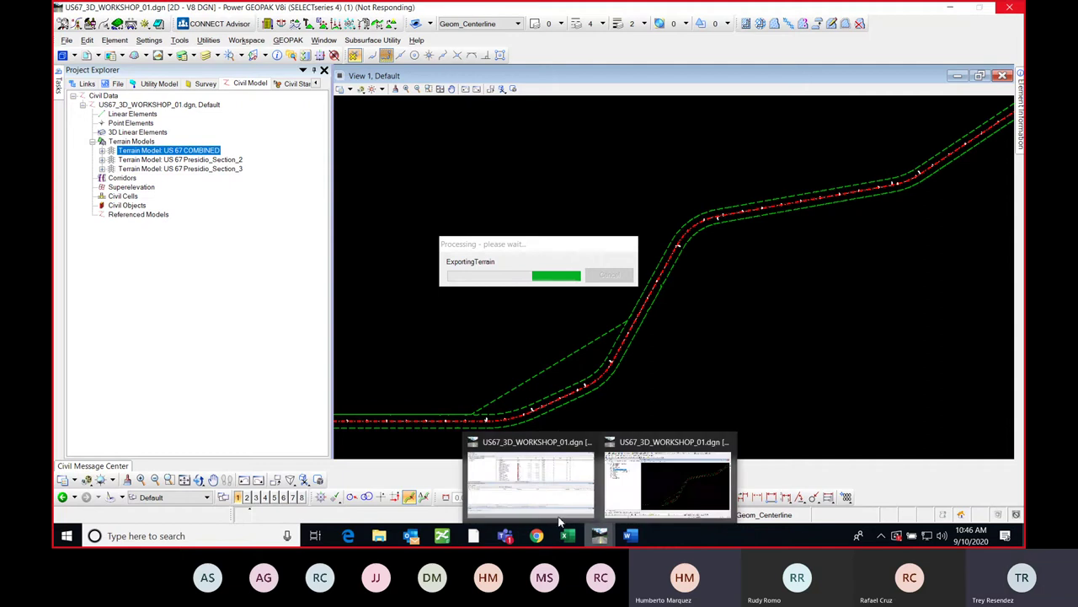
{"action": "mouse_move", "coordinate": [379, 536]}
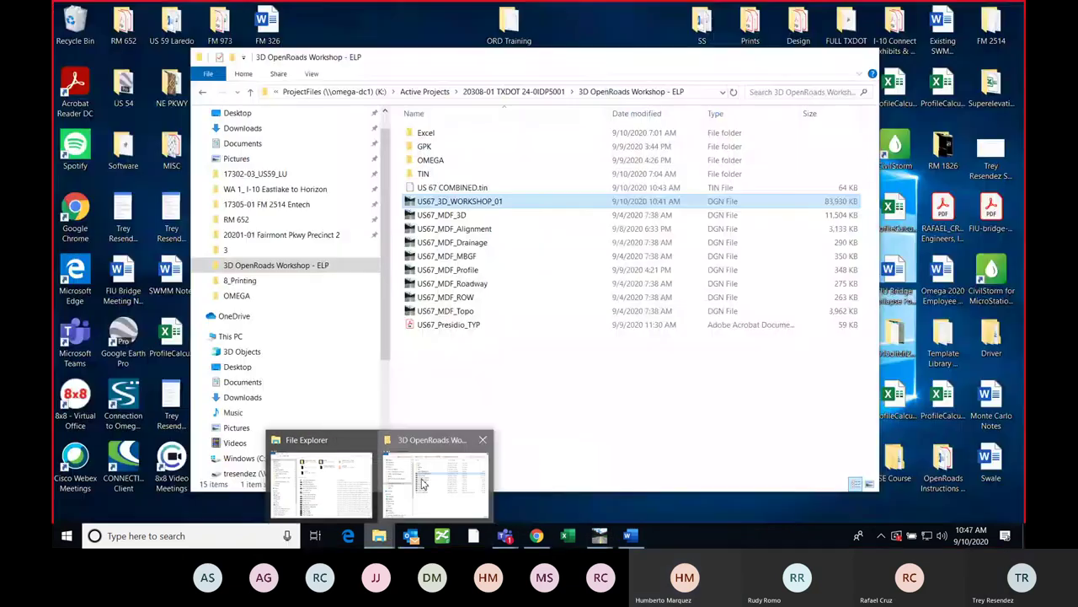
{"action": "left_click", "coordinate": [424, 483]}
{"action": "left_click_drag", "start_coordinate": [580, 70], "coordinate": [612, 44]}
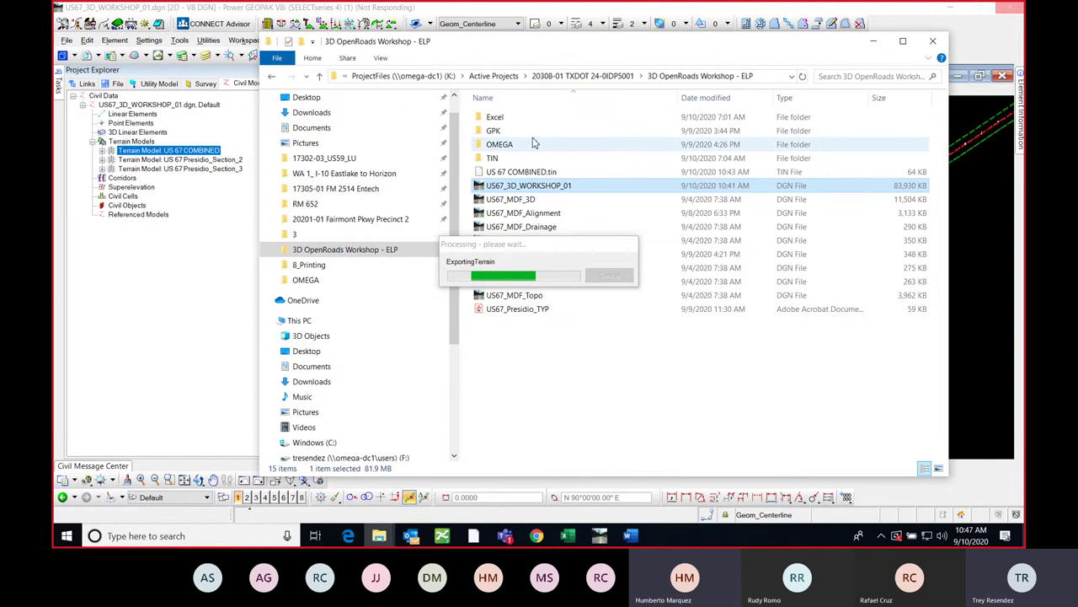
{"action": "double_click", "coordinate": [523, 144]}
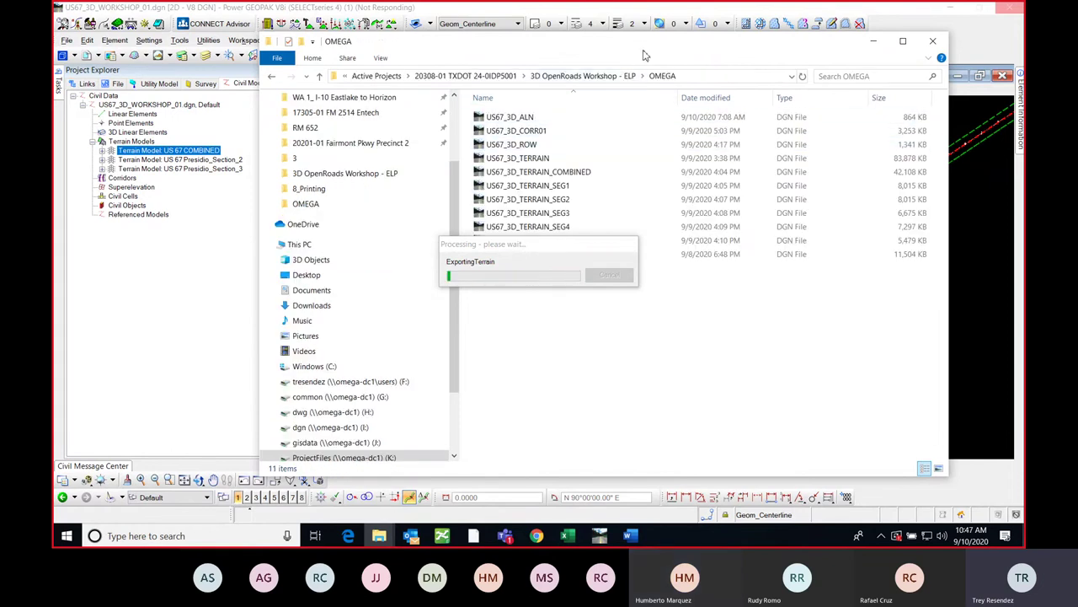
{"action": "mouse_move", "coordinate": [641, 47]}
{"action": "left_mouse_down"}
{"action": "mouse_move", "coordinate": [614, 39]}
{"action": "mouse_move", "coordinate": [657, 55]}
{"action": "left_mouse_up"}
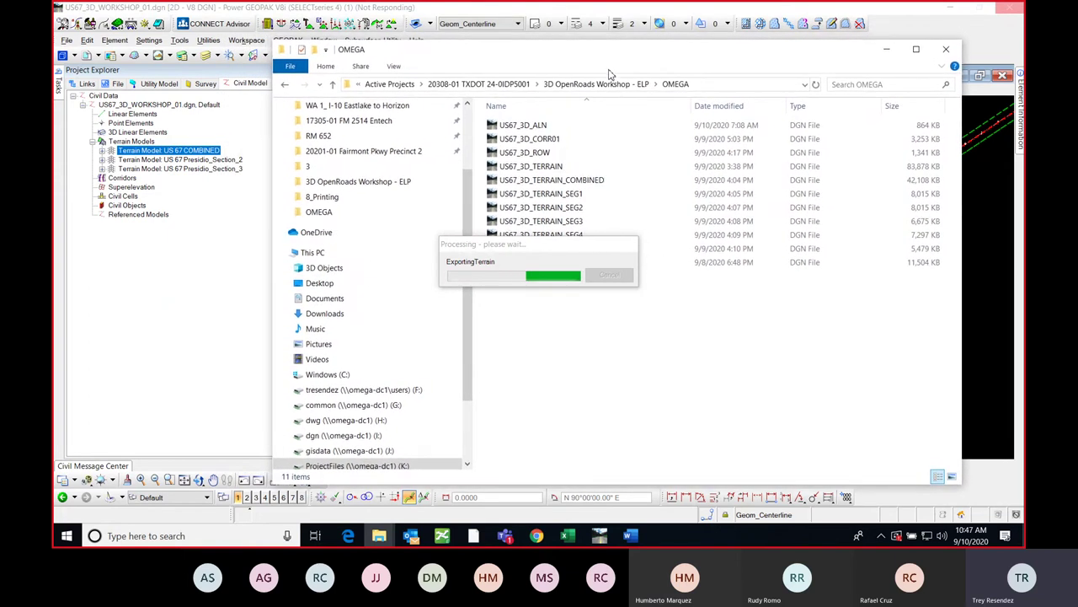
{"action": "left_click", "coordinate": [572, 128]}
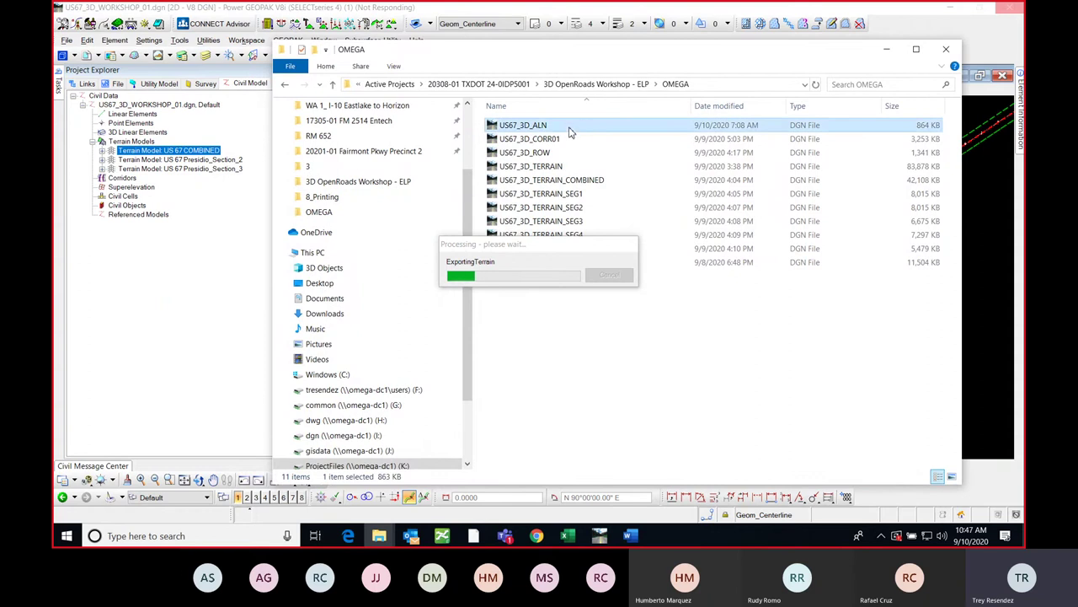
{"action": "left_click", "coordinate": [884, 52]}
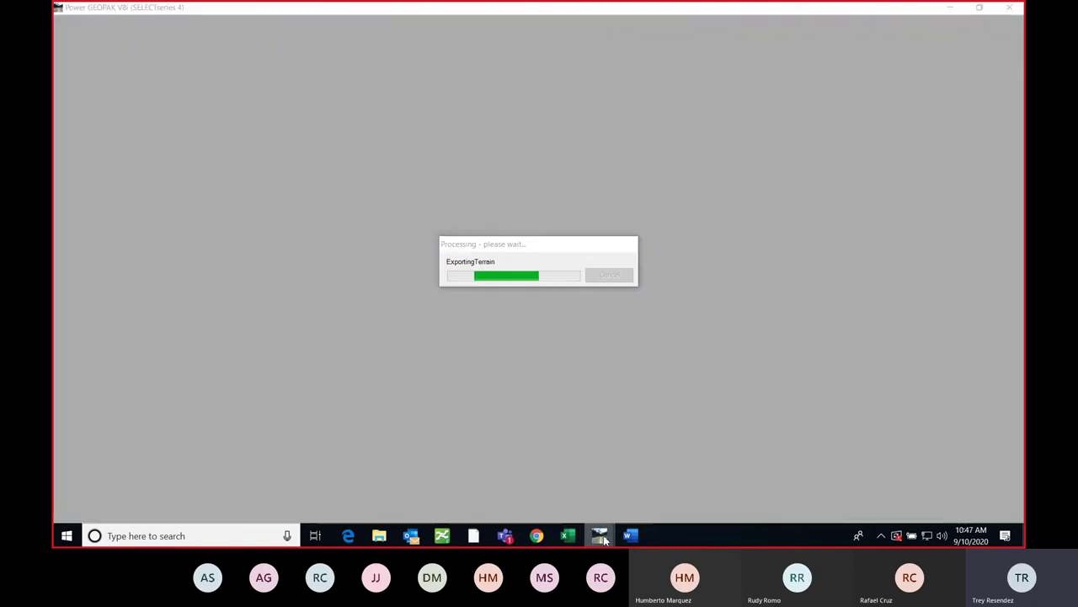
{"action": "mouse_move", "coordinate": [603, 535]}
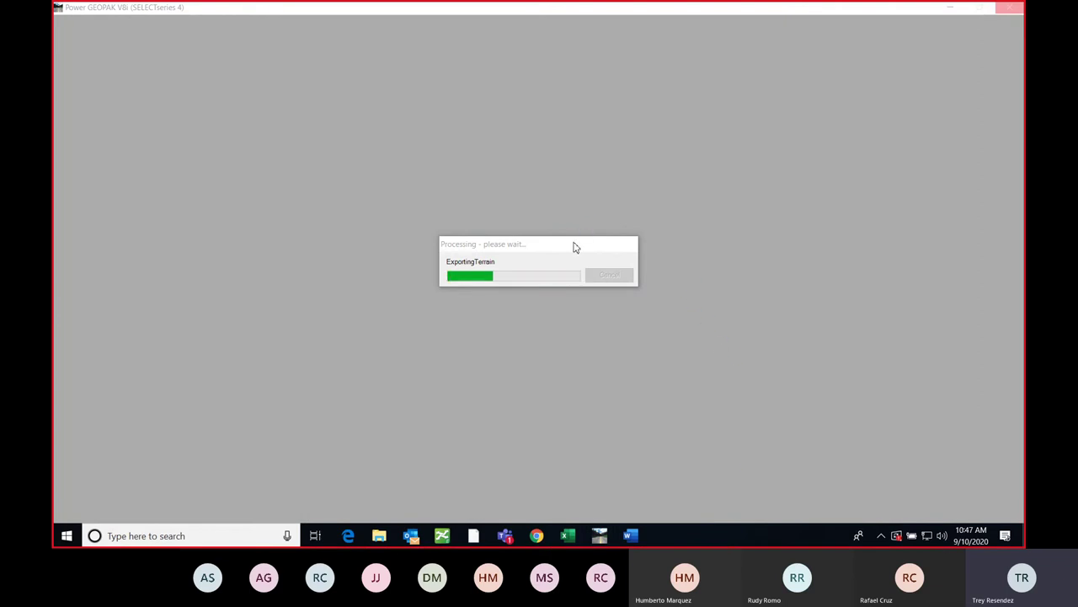
{"action": "left_click_drag", "start_coordinate": [567, 250], "coordinate": [947, 476]}
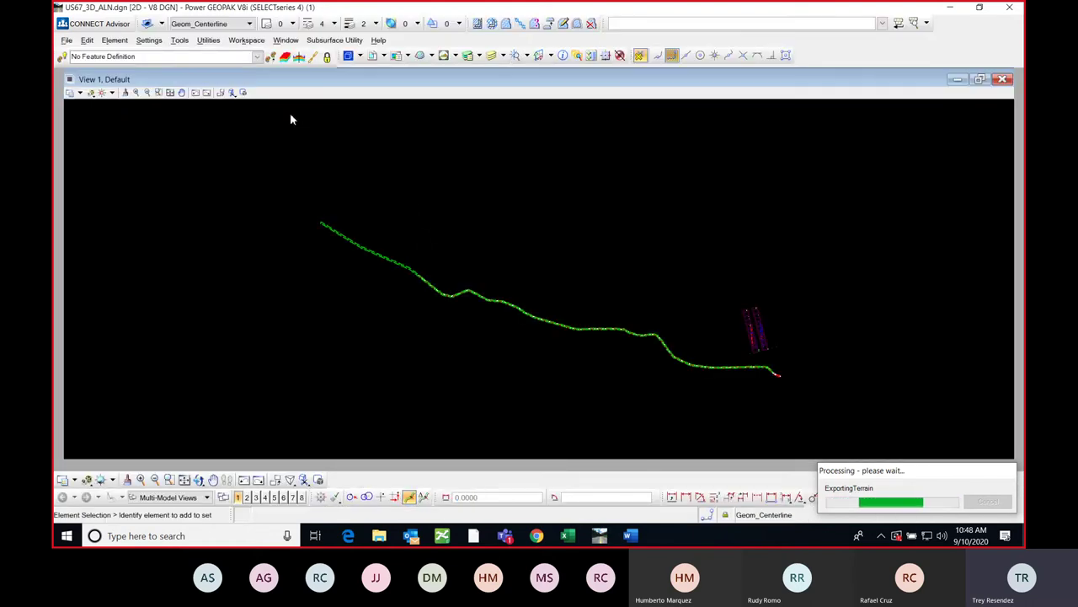
- Start a new design file in the 3D OpenRoads Workshop - ELP folder with the seed RM652_DesignSeed3d.dgn
{"action": "left_click", "coordinate": [67, 40]}
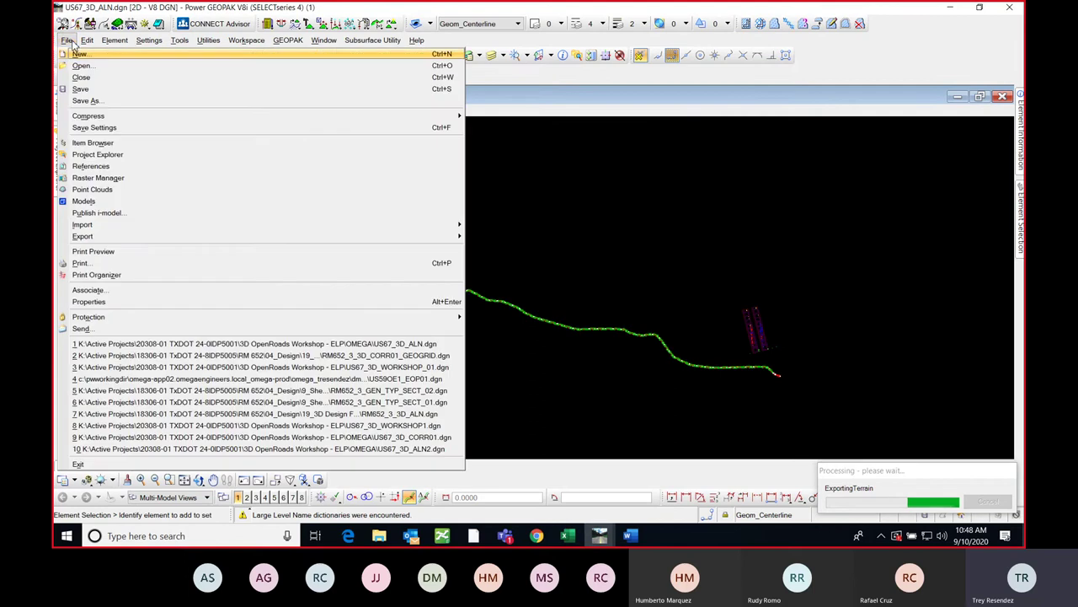
{"action": "left_click", "coordinate": [80, 54]}
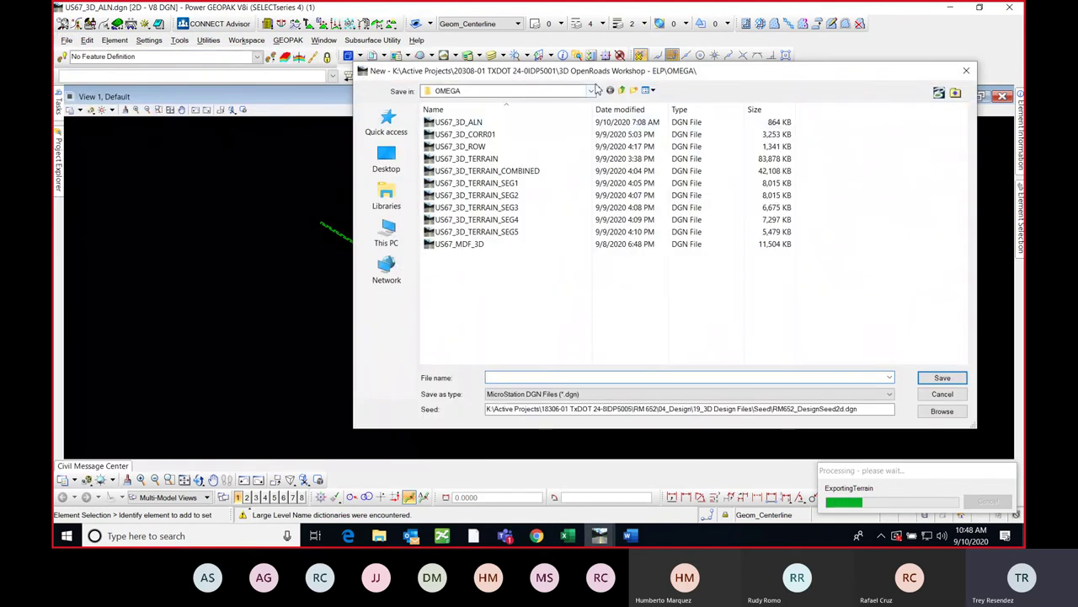
{"action": "left_click_drag", "start_coordinate": [602, 71], "coordinate": [560, 69]}
{"action": "left_click", "coordinate": [543, 92]}
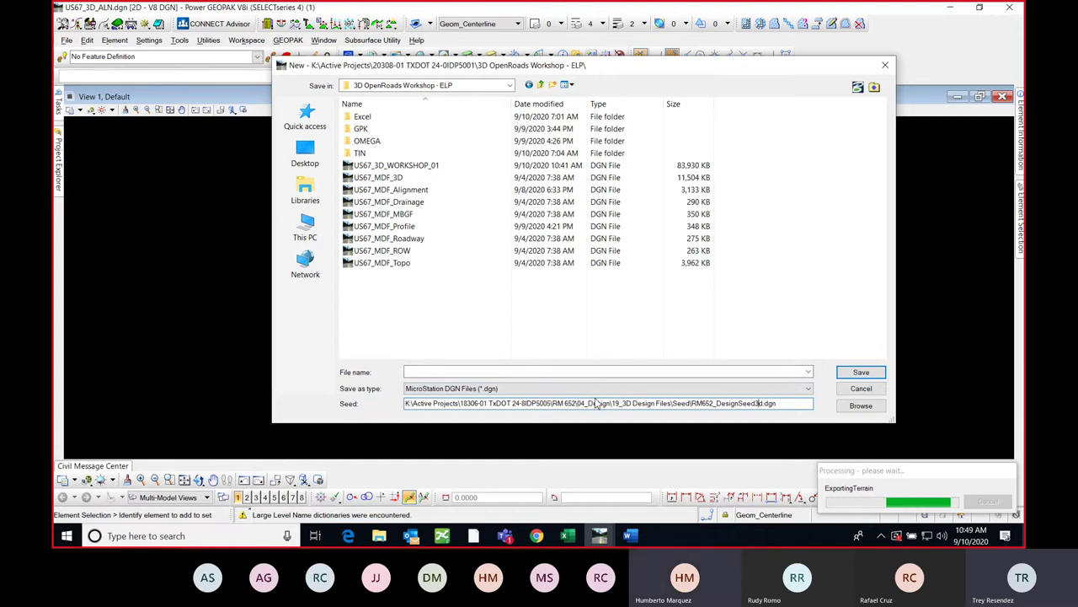
{"action": "left_click", "coordinate": [588, 372]}
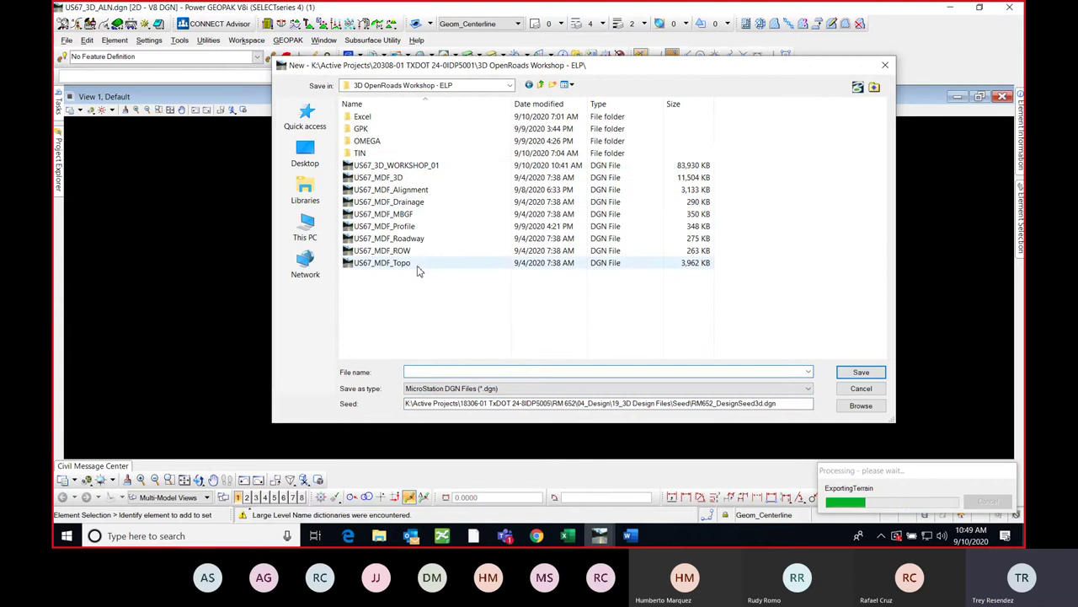
- Name the new design file US67_3D_WORKSHOP_TERRAIN, based on the existing workshop file's name, and save it
{"action": "left_click", "coordinate": [421, 166]}
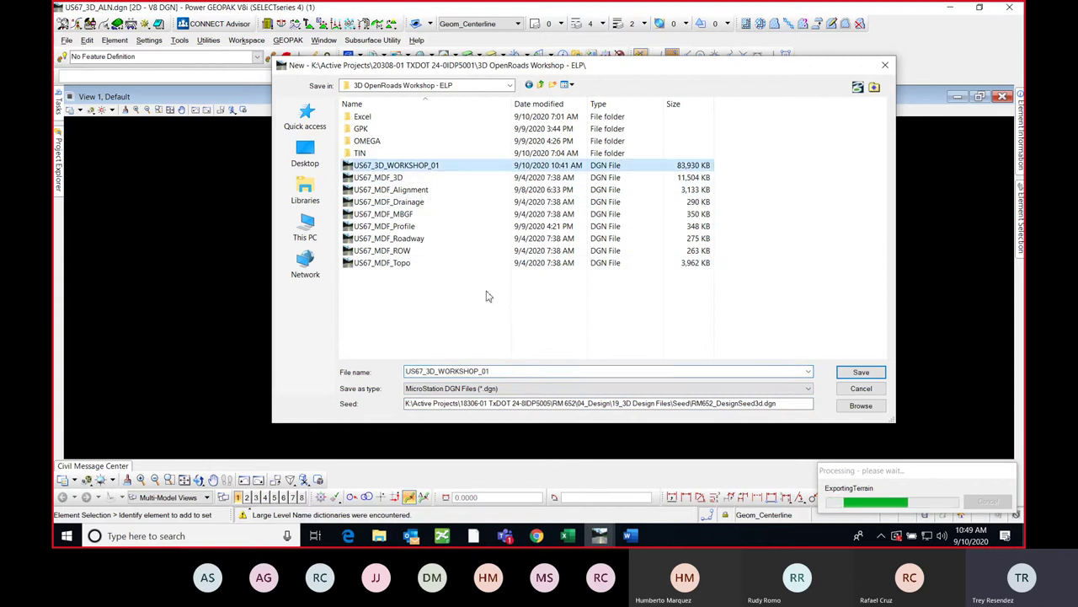
{"action": "left_click", "coordinate": [514, 374]}
{"action": "key", "text": "BackSpace"}
{"action": "key", "text": "BackSpace"}
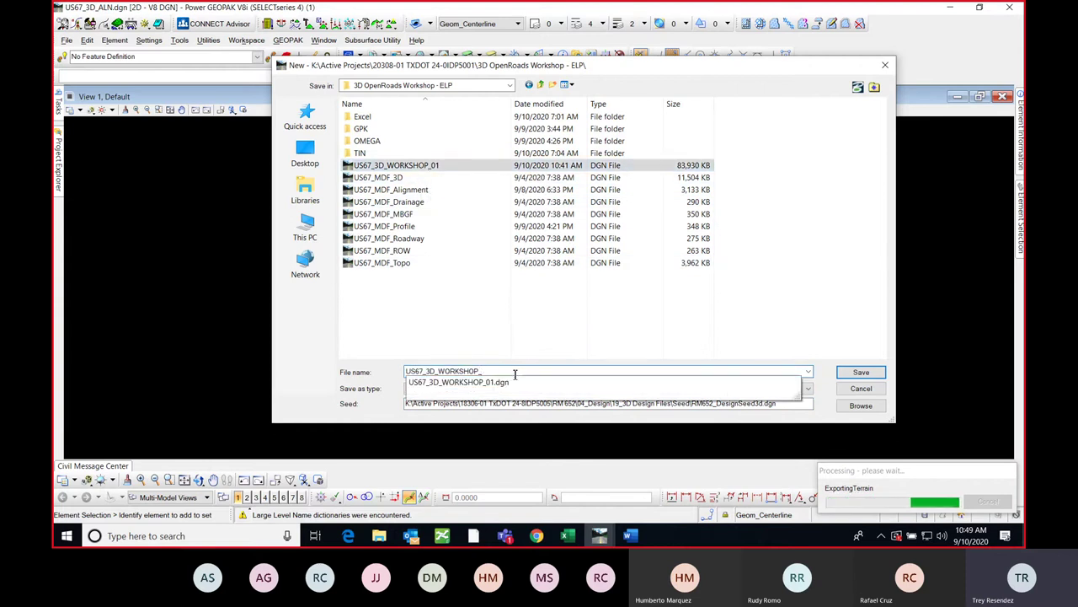
{"action": "type", "text": "TERRAIN"}
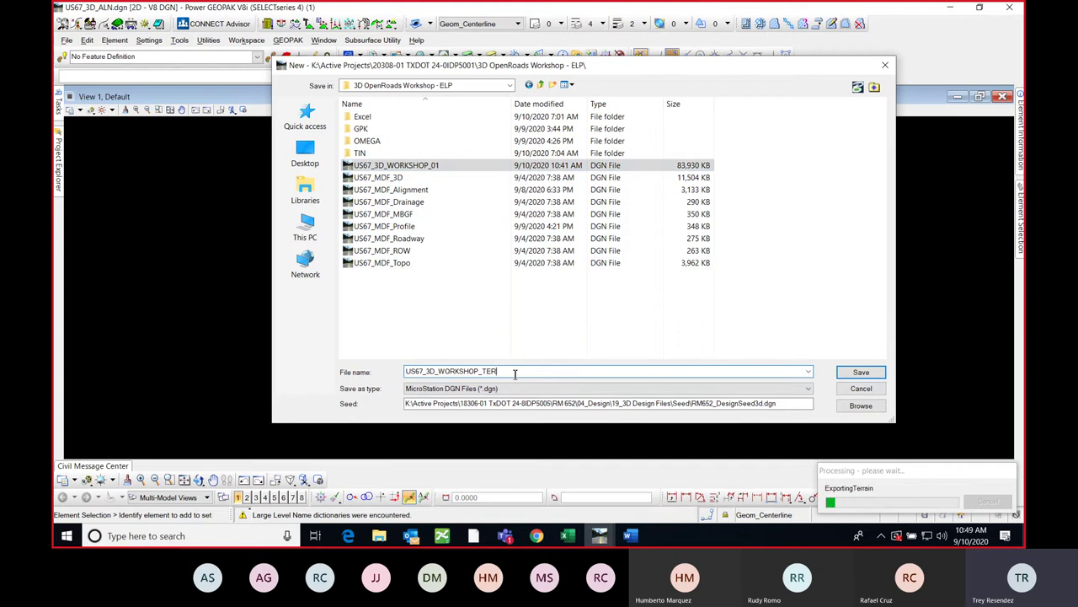
{"action": "left_click", "coordinate": [855, 371]}
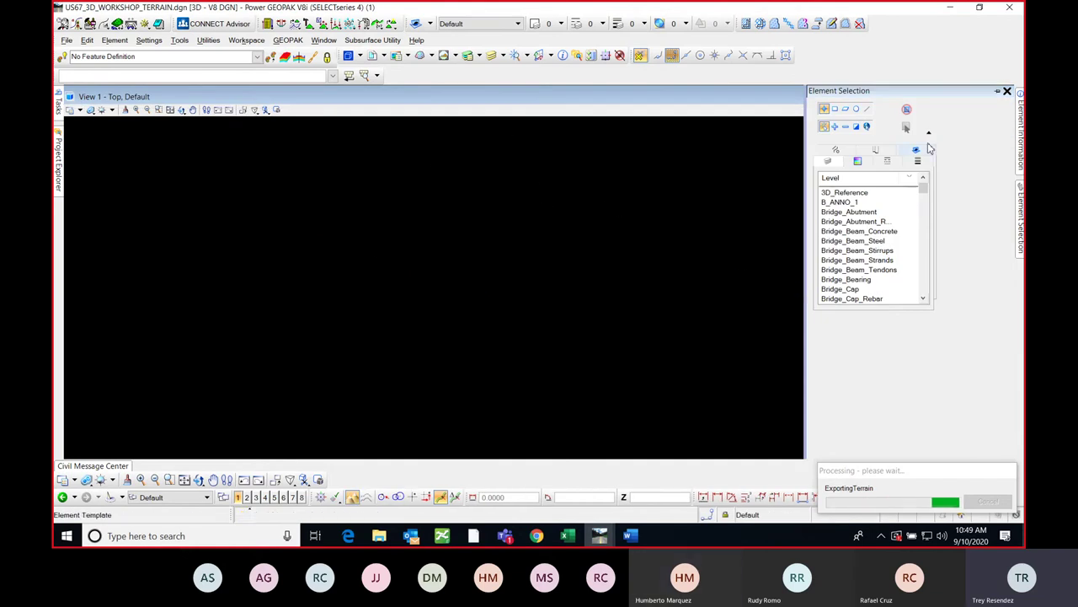
- Attach US67_MDF_Alignment as a reference with Coincident - World orientation and collapse the Element Selection panel
{"action": "left_click", "coordinate": [998, 90]}
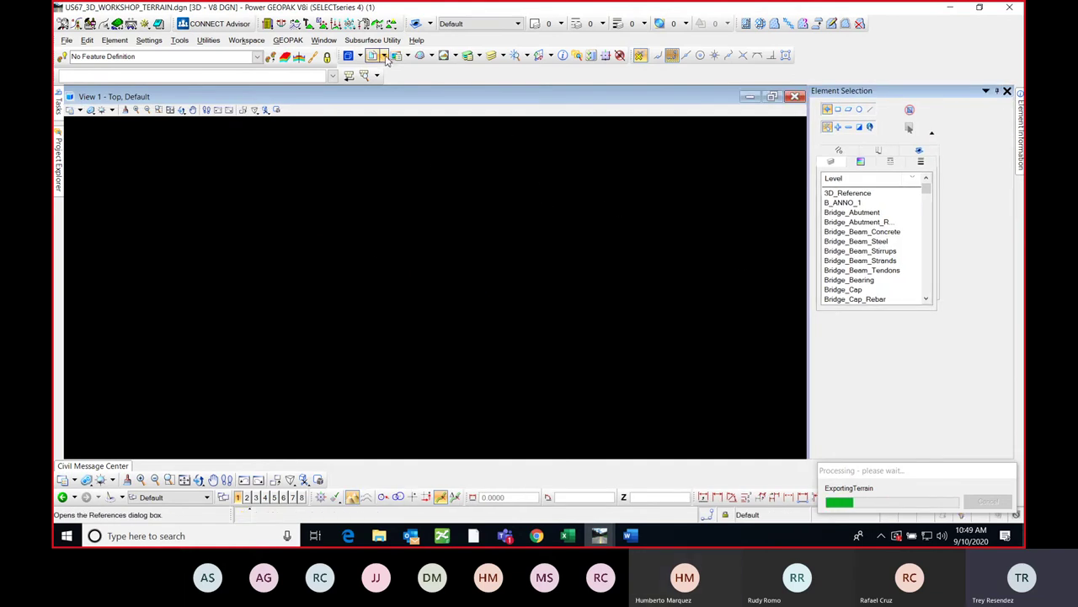
{"action": "left_click", "coordinate": [372, 55]}
{"action": "left_click", "coordinate": [327, 83]}
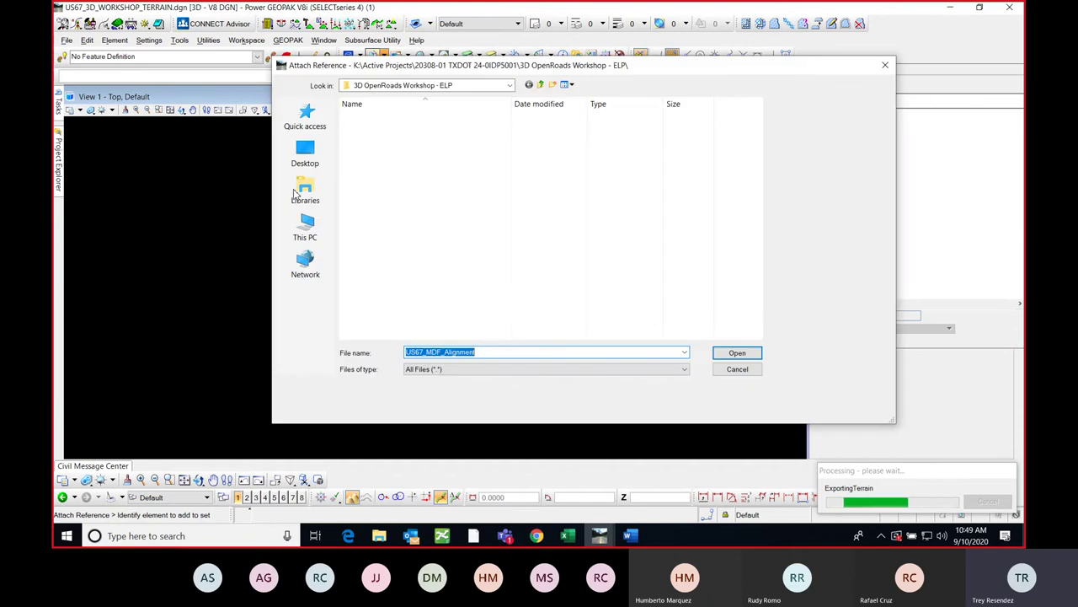
{"action": "left_click", "coordinate": [737, 354]}
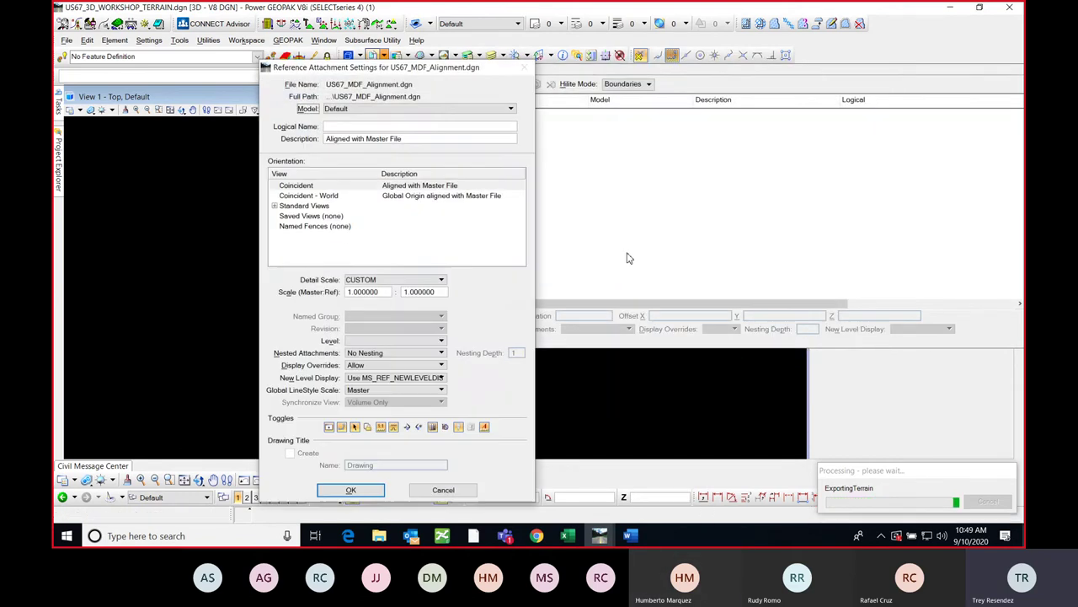
{"action": "left_click", "coordinate": [333, 196]}
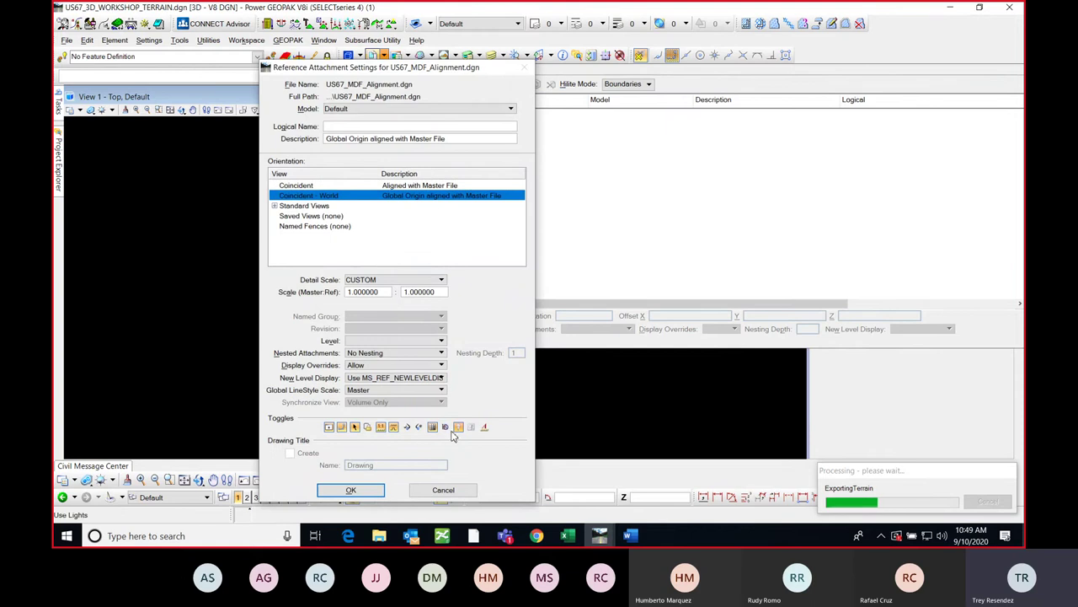
{"action": "left_click", "coordinate": [350, 490]}
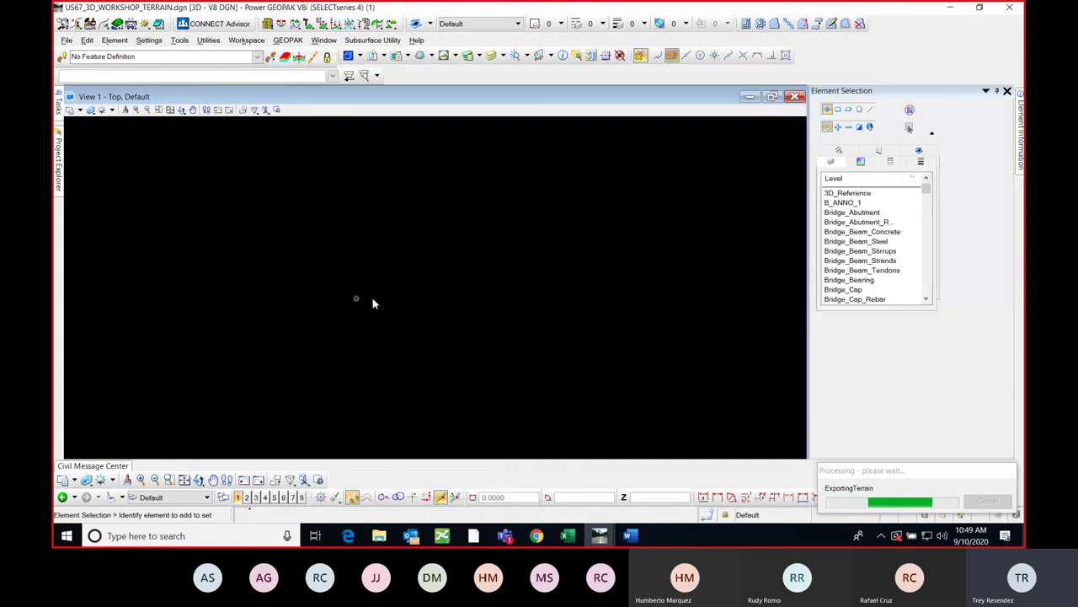
{"action": "left_click", "coordinate": [996, 90]}
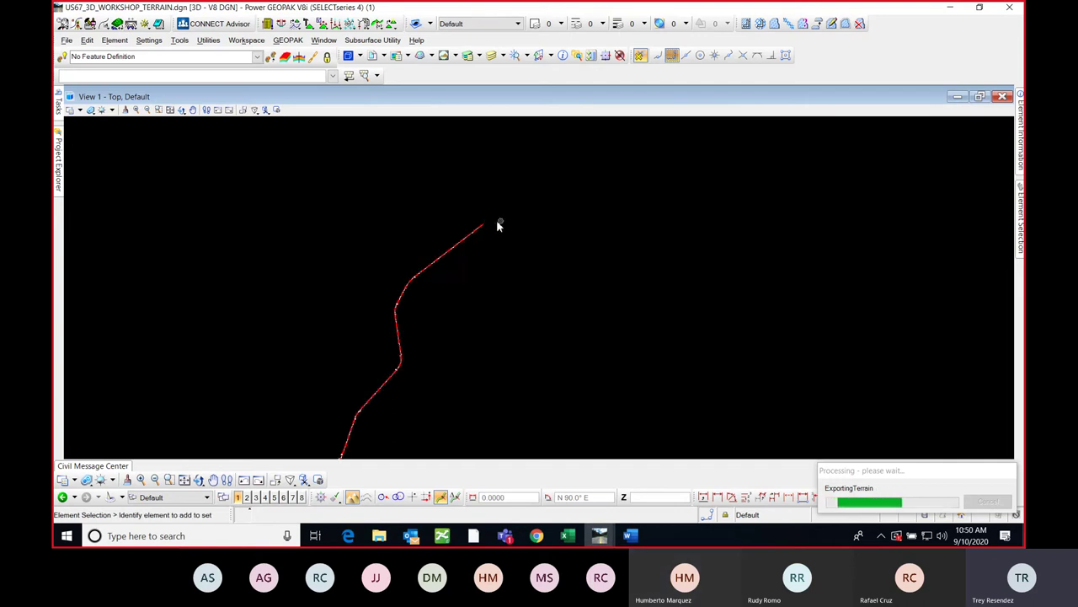
{"action": "middle_click_drag", "start_coordinate": [496, 219], "coordinate": [539, 236]}
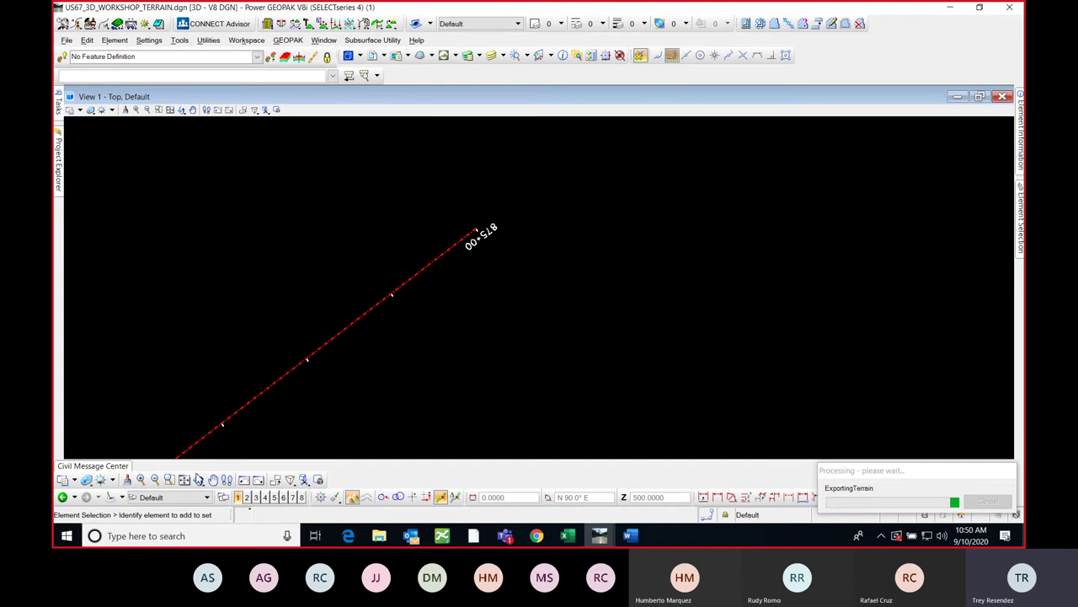
{"action": "left_click", "coordinate": [199, 479]}
{"action": "right_click", "coordinate": [538, 287]}
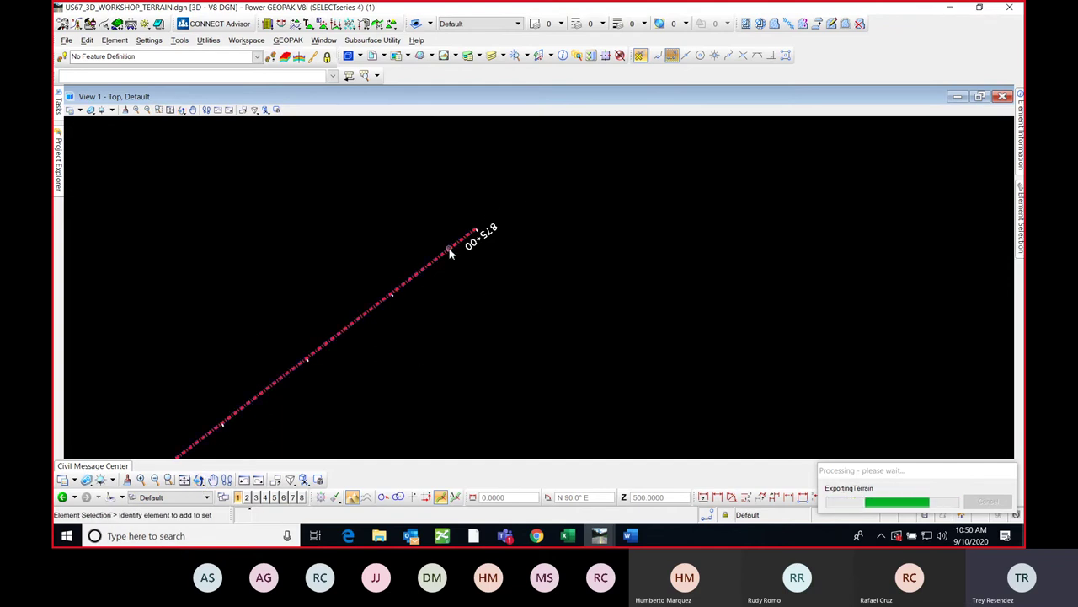
{"action": "left_click", "coordinate": [158, 498]}
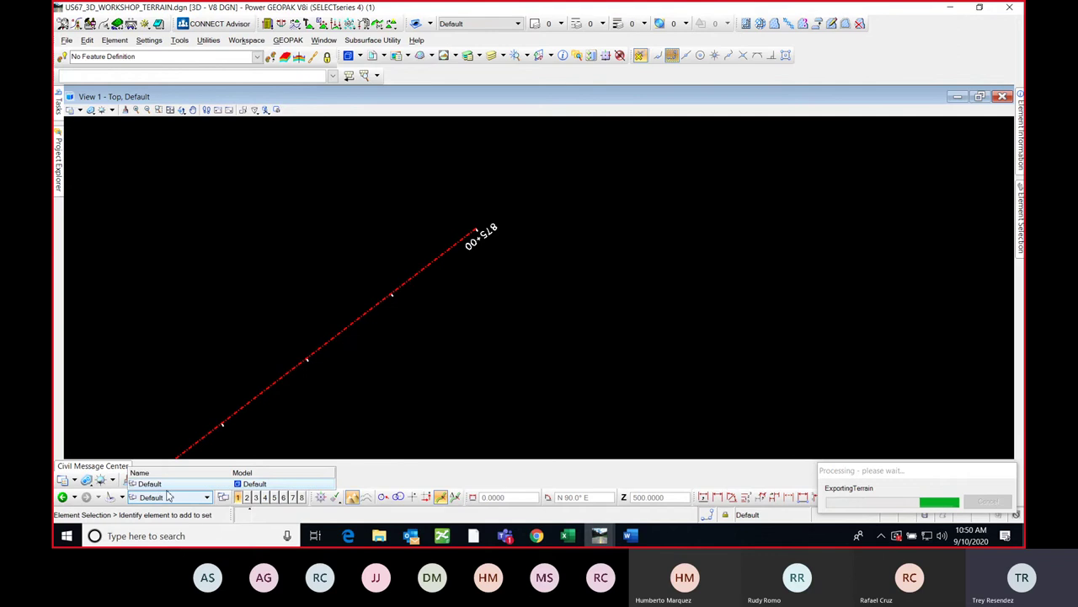
{"action": "left_click", "coordinate": [571, 242]}
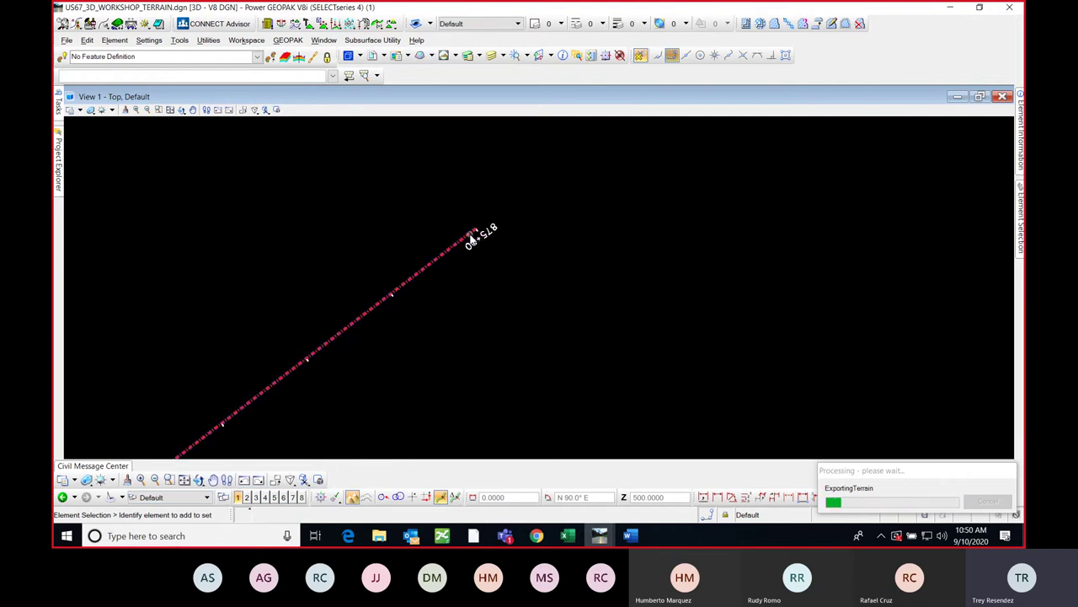
{"action": "left_click", "coordinate": [181, 109]}
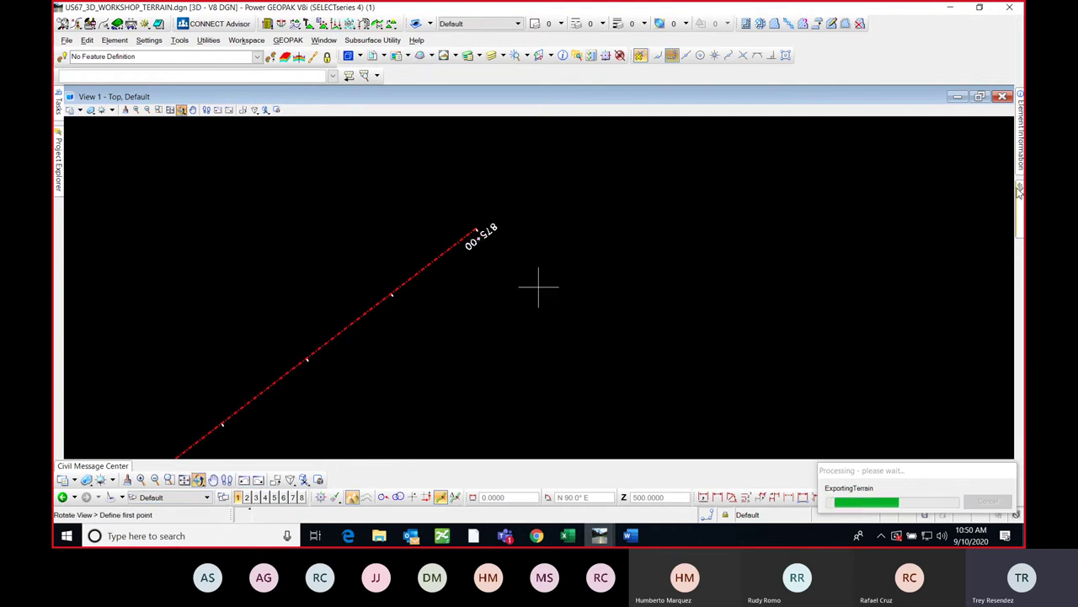
{"action": "mouse_move", "coordinate": [1019, 206]}
{"action": "left_click", "coordinate": [885, 107]}
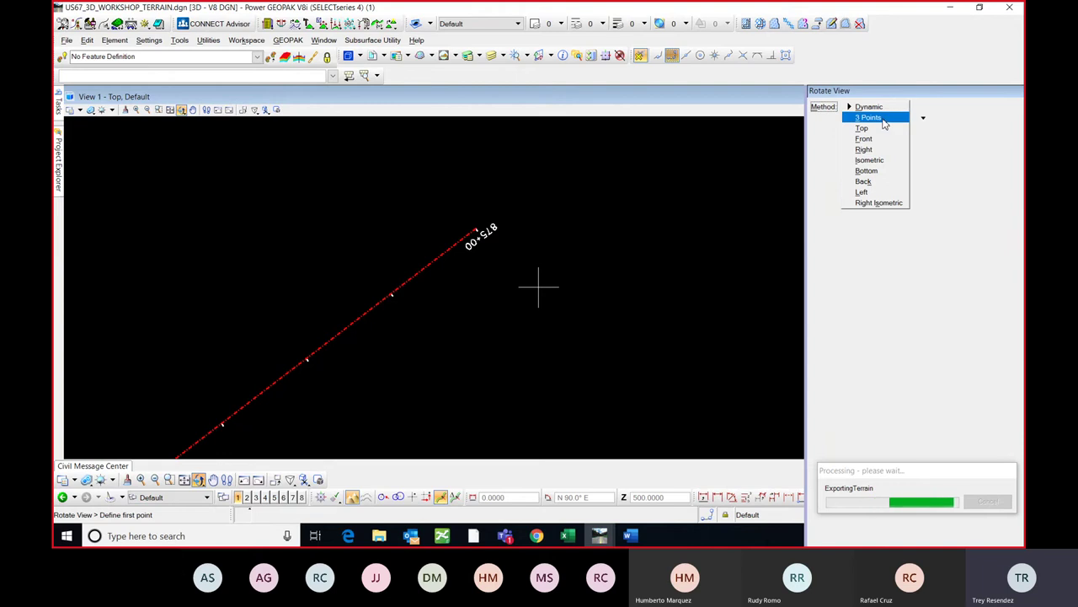
{"action": "left_click", "coordinate": [958, 146]}
{"action": "key", "text": "Escape"}
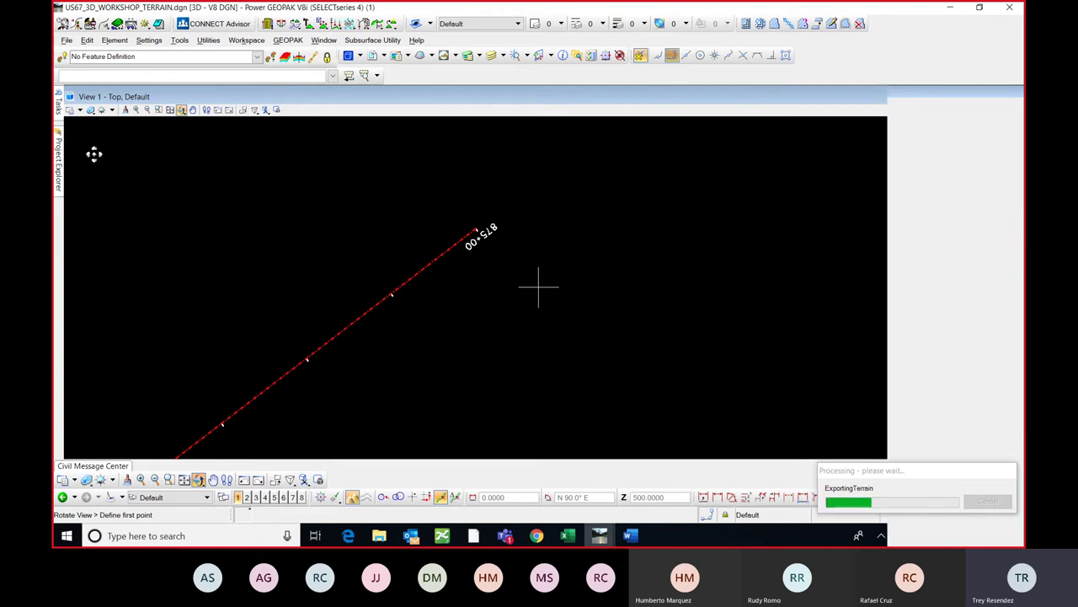
{"action": "middle_click_drag", "start_coordinate": [375, 379], "coordinate": [590, 268]}
- Expand the Civil Model branch in the Project Explorer to view its element categories
{"action": "mouse_move", "coordinate": [61, 167]}
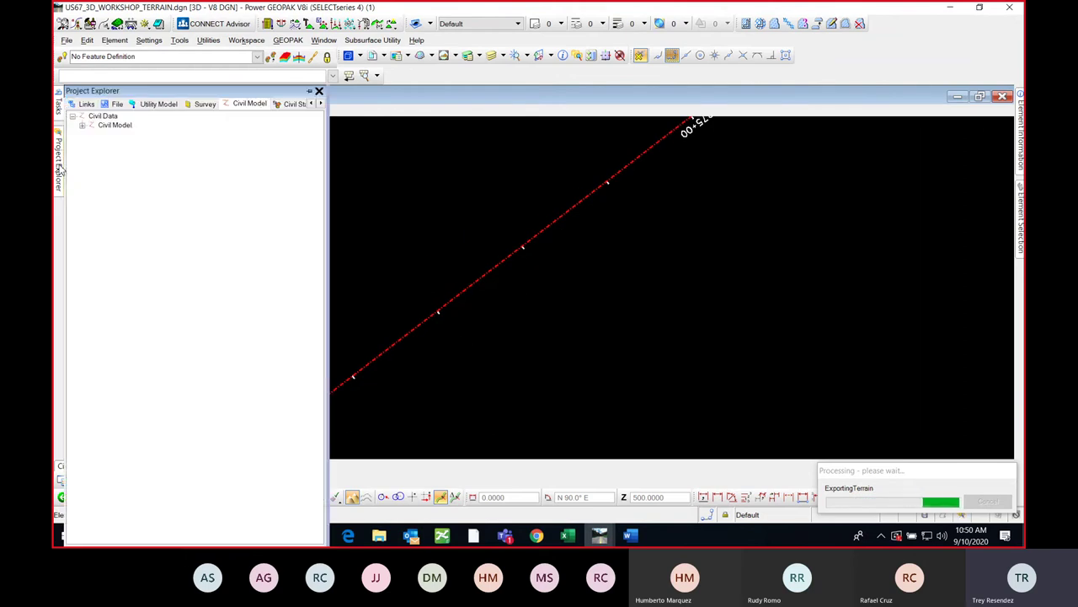
{"action": "left_click", "coordinate": [82, 126]}
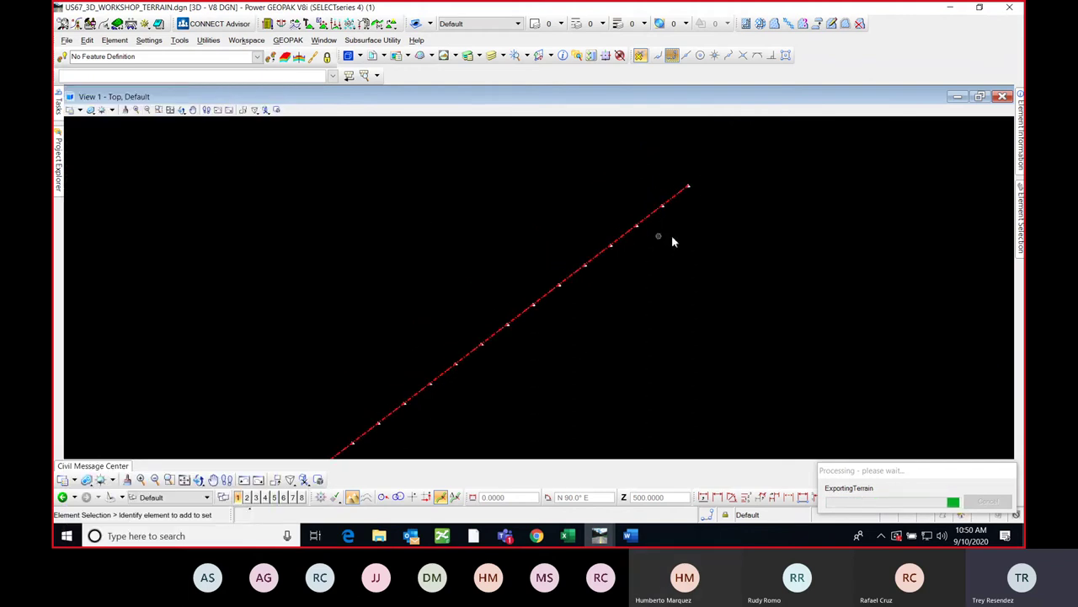
{"action": "scroll", "coordinate": [537, 394], "scroll_direction": "up", "scroll_amount": 3}
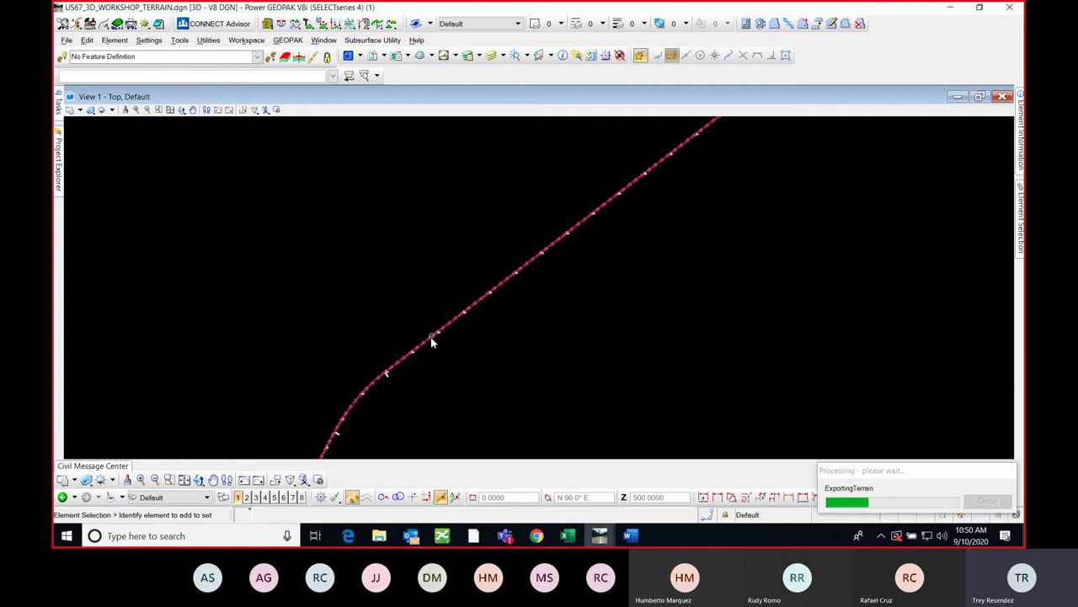
{"action": "scroll", "coordinate": [444, 327], "scroll_direction": "down", "scroll_amount": 5}
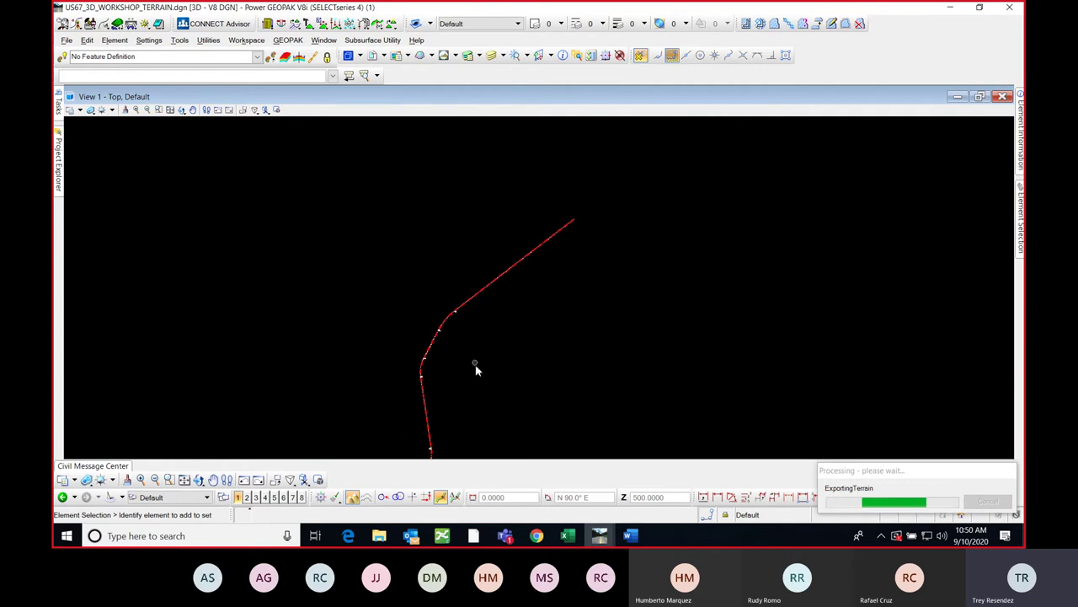
{"action": "mouse_move", "coordinate": [475, 354]}
{"action": "middle_mouse_down"}
{"action": "mouse_move", "coordinate": [494, 309]}
{"action": "mouse_move", "coordinate": [360, 204]}
{"action": "middle_mouse_up"}
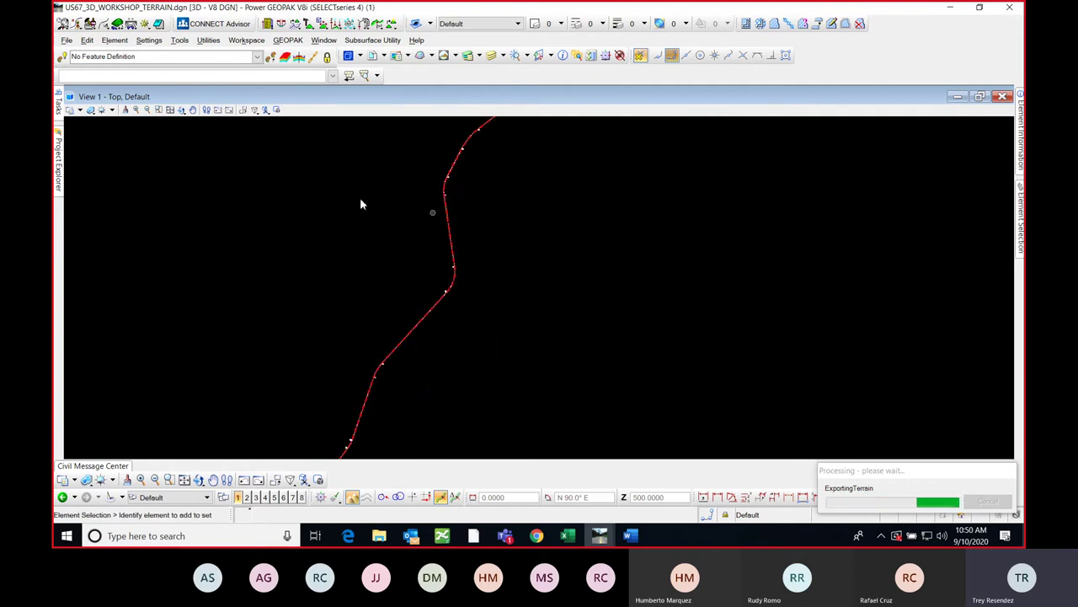
- Look up US 67 Presidio_Combined.tin in the TIN folder through the terrain import from file, without importing it
{"action": "mouse_move", "coordinate": [61, 105]}
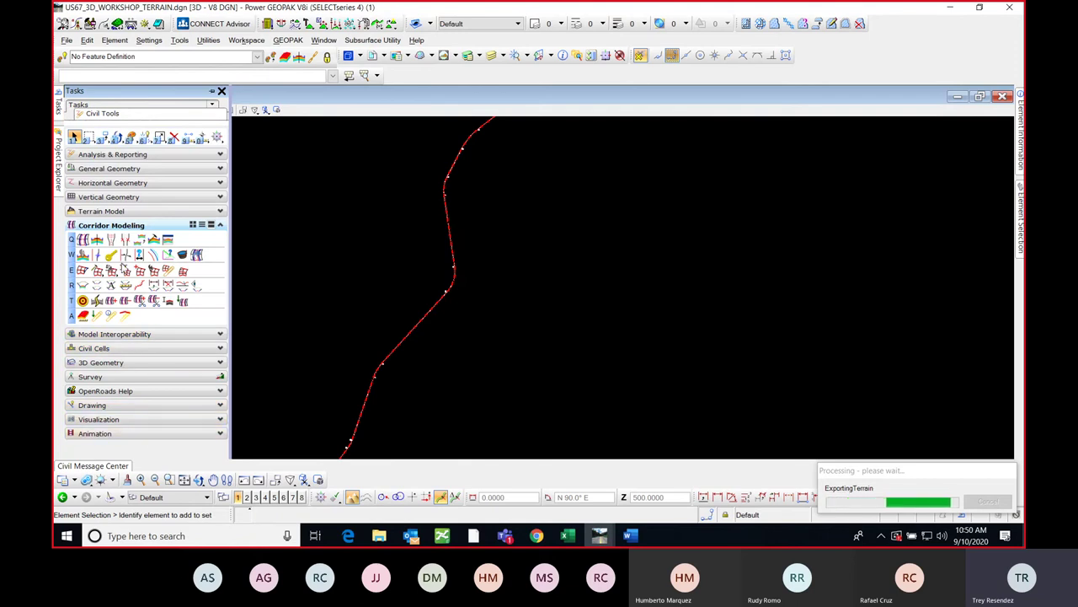
{"action": "left_click", "coordinate": [128, 211]}
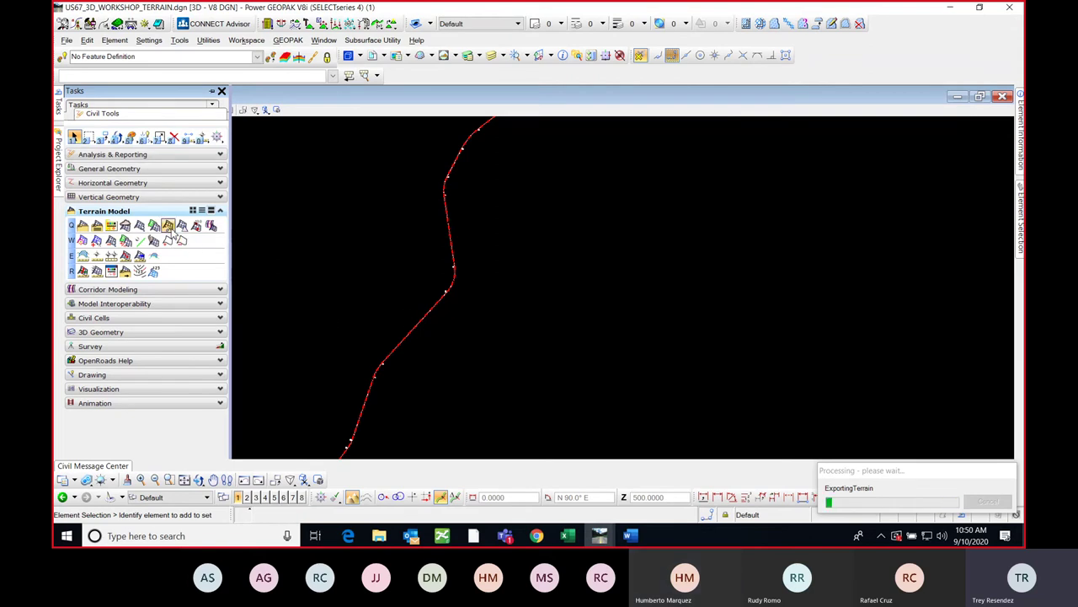
{"action": "scroll", "coordinate": [465, 271], "scroll_direction": "down", "scroll_amount": 2}
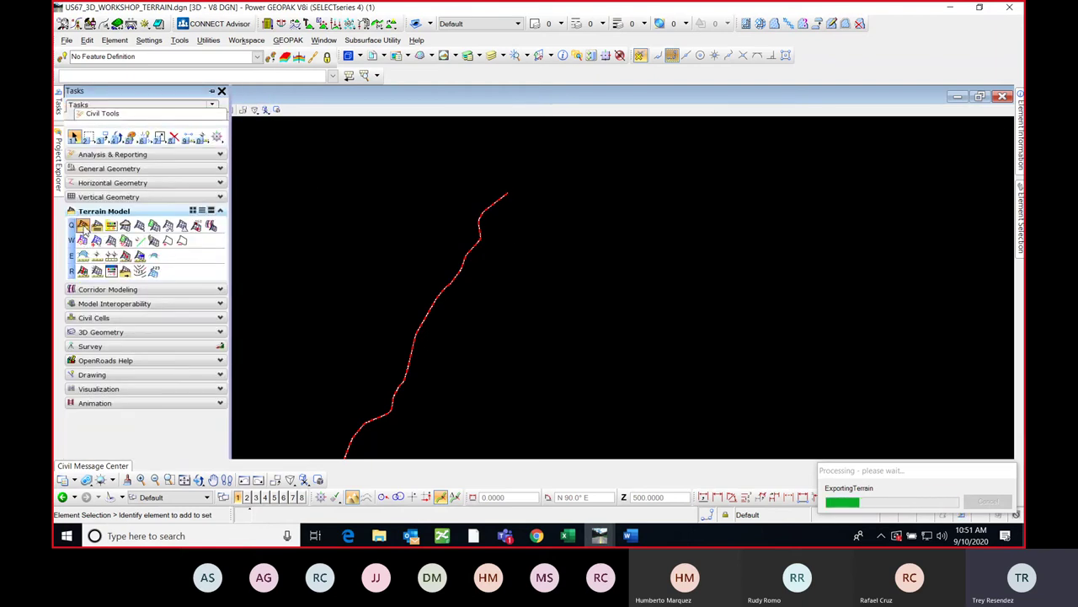
{"action": "left_click", "coordinate": [84, 226]}
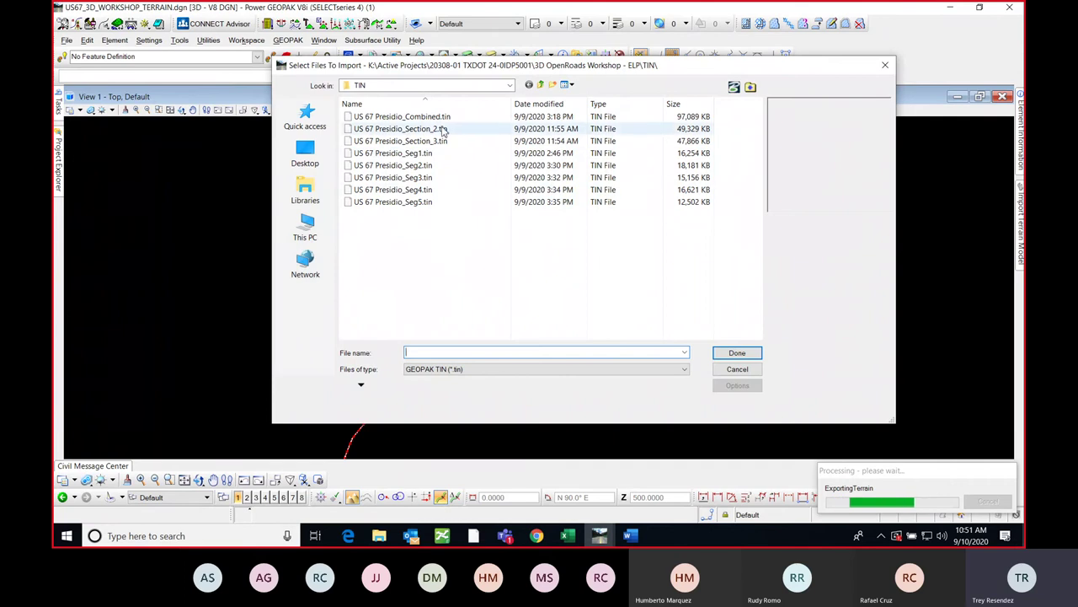
{"action": "left_click", "coordinate": [444, 117]}
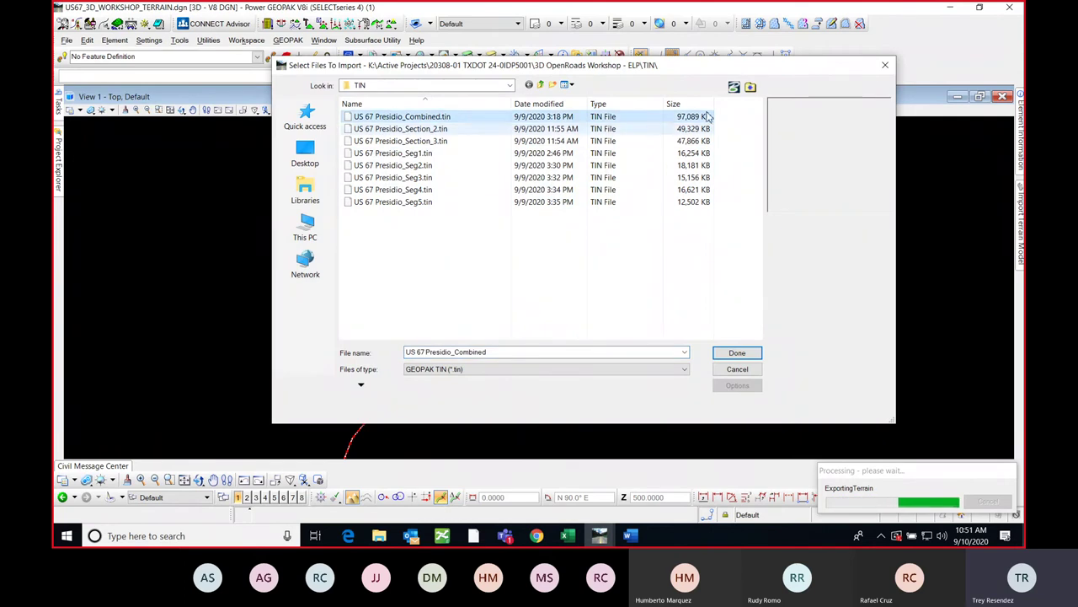
{"action": "key", "text": "Return"}
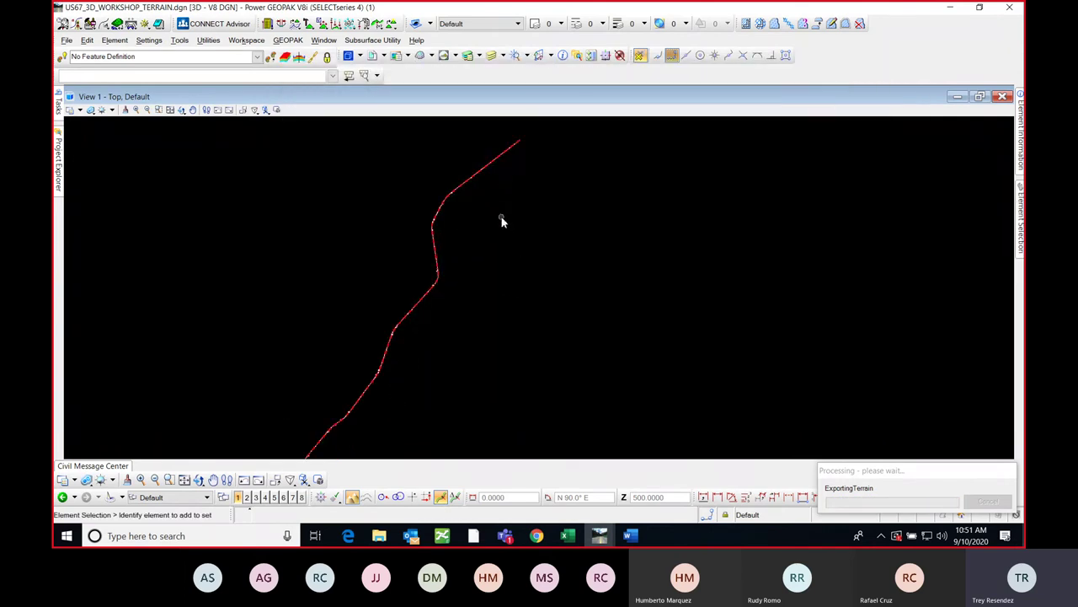
{"action": "mouse_move", "coordinate": [64, 159]}
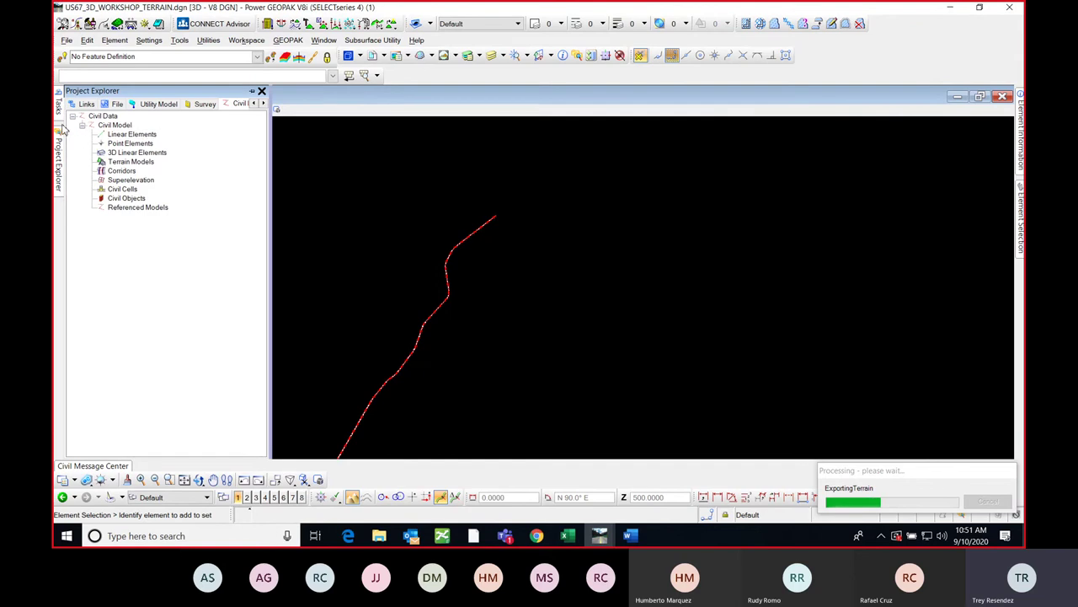
- Place a 3-unit line over the perpendicular station tick on the US 67 alignment, just south of station 1075+00
{"action": "mouse_move", "coordinate": [59, 105]}
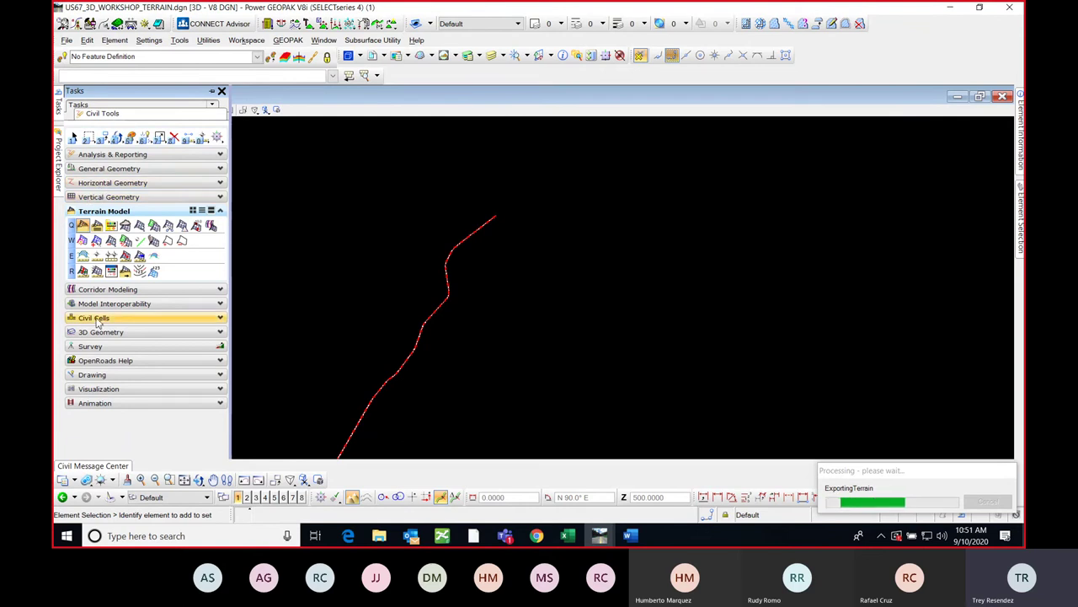
{"action": "left_click", "coordinate": [93, 374]}
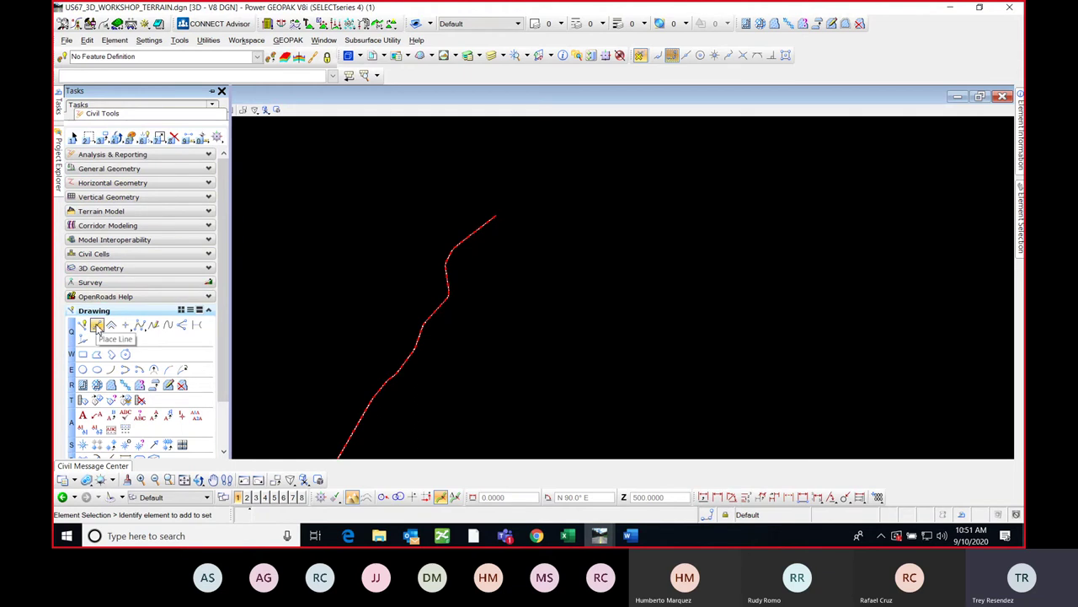
{"action": "left_click", "coordinate": [98, 327]}
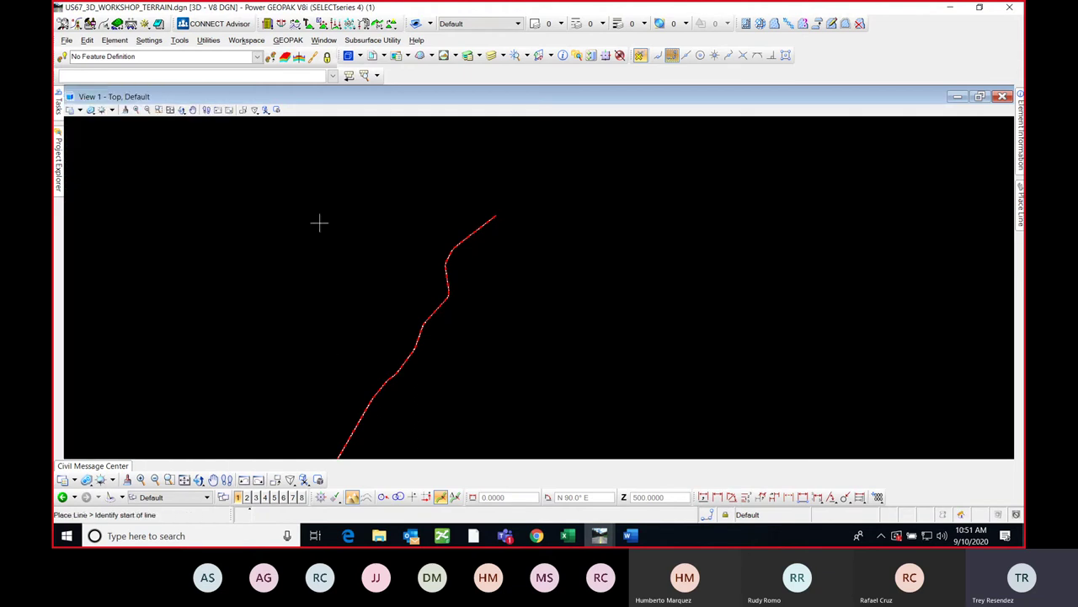
{"action": "mouse_move", "coordinate": [388, 230]}
{"action": "middle_mouse_down"}
{"action": "mouse_move", "coordinate": [511, 234]}
{"action": "mouse_move", "coordinate": [529, 352]}
{"action": "mouse_move", "coordinate": [460, 339]}
{"action": "middle_mouse_up"}
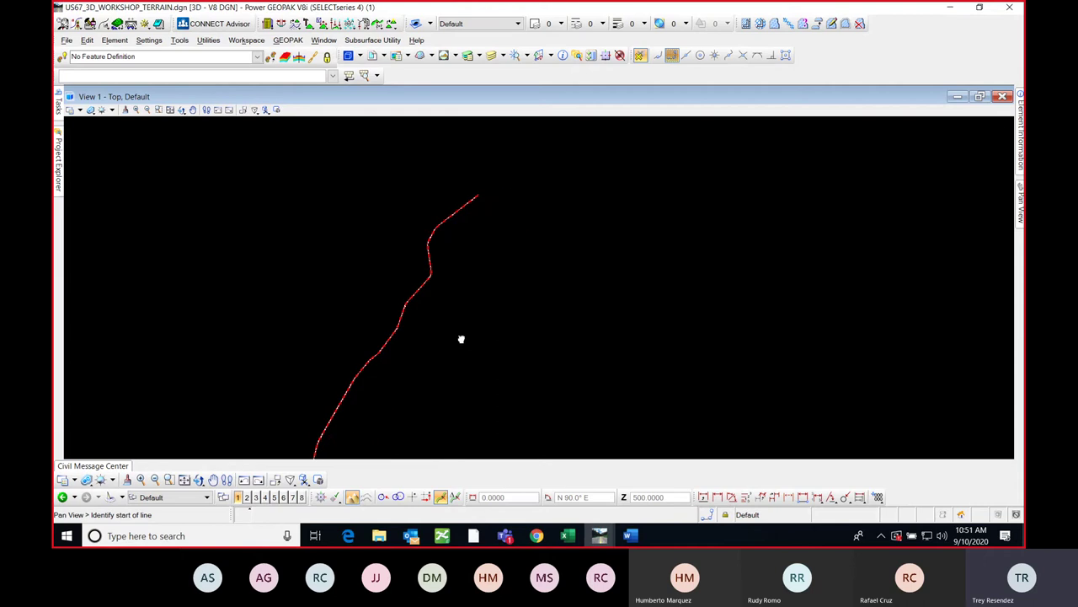
{"action": "scroll", "coordinate": [401, 318], "scroll_direction": "up", "scroll_amount": 2}
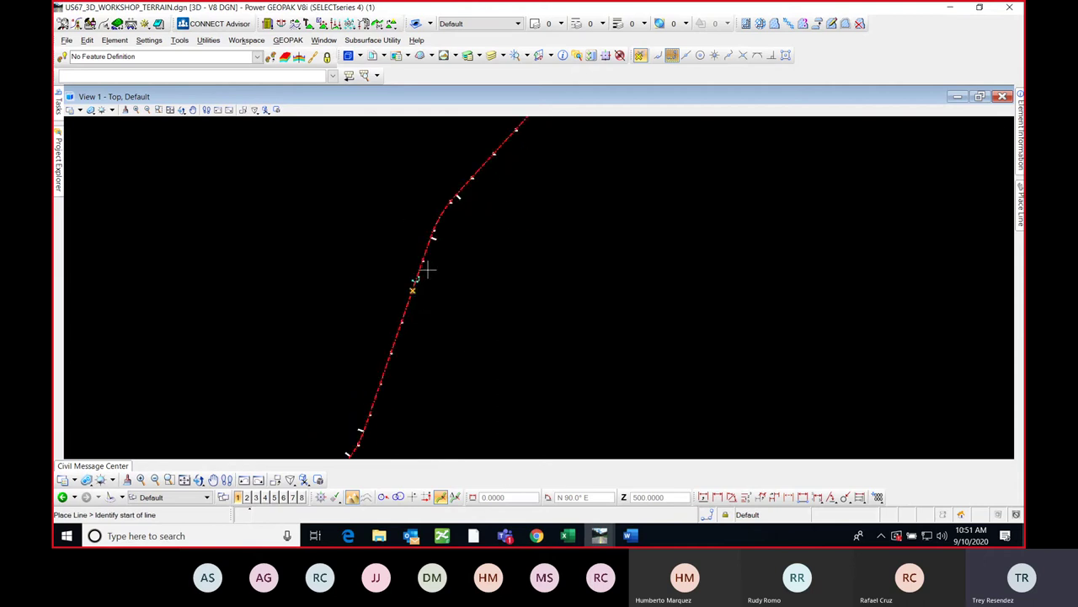
{"action": "scroll", "coordinate": [436, 236], "scroll_direction": "up", "scroll_amount": 2}
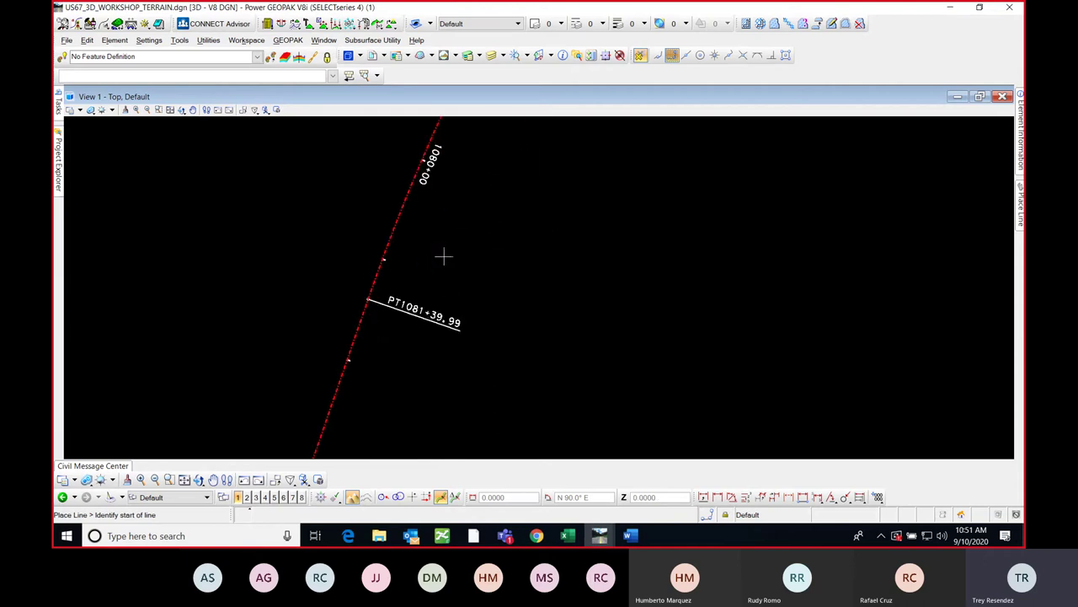
{"action": "scroll", "coordinate": [539, 207], "scroll_direction": "down", "scroll_amount": 2}
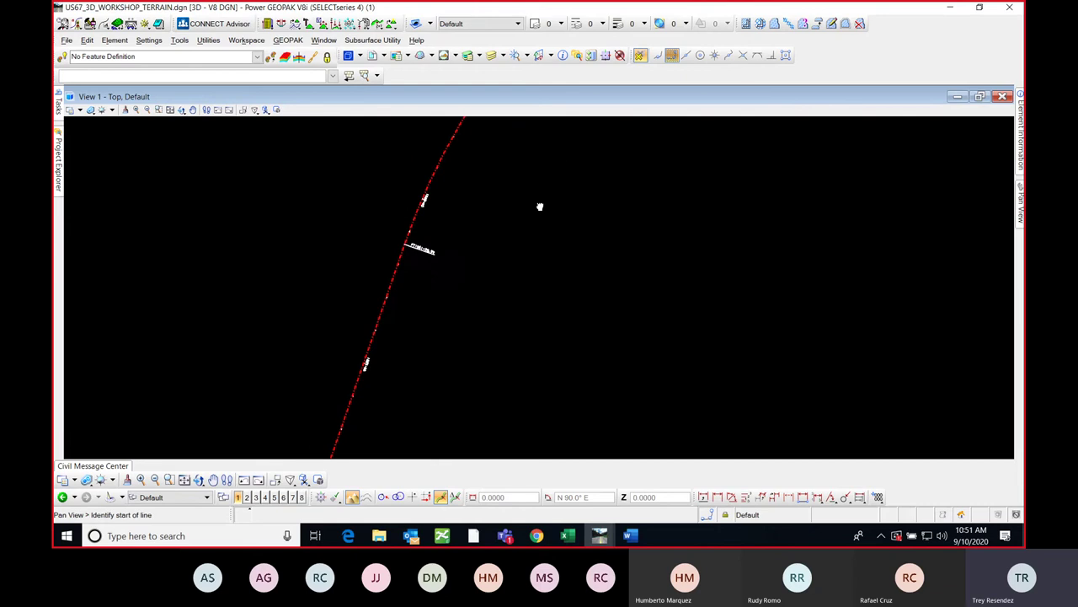
{"action": "scroll", "coordinate": [407, 245], "scroll_direction": "up", "scroll_amount": 2}
{"action": "scroll", "coordinate": [358, 337], "scroll_direction": "up", "scroll_amount": 2}
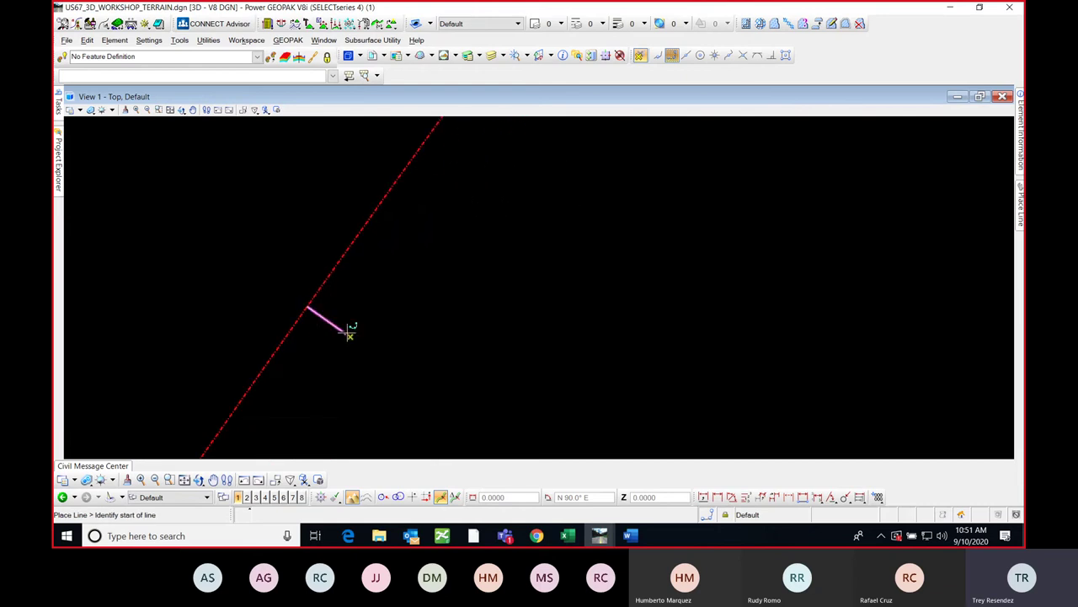
{"action": "left_click", "coordinate": [308, 308]}
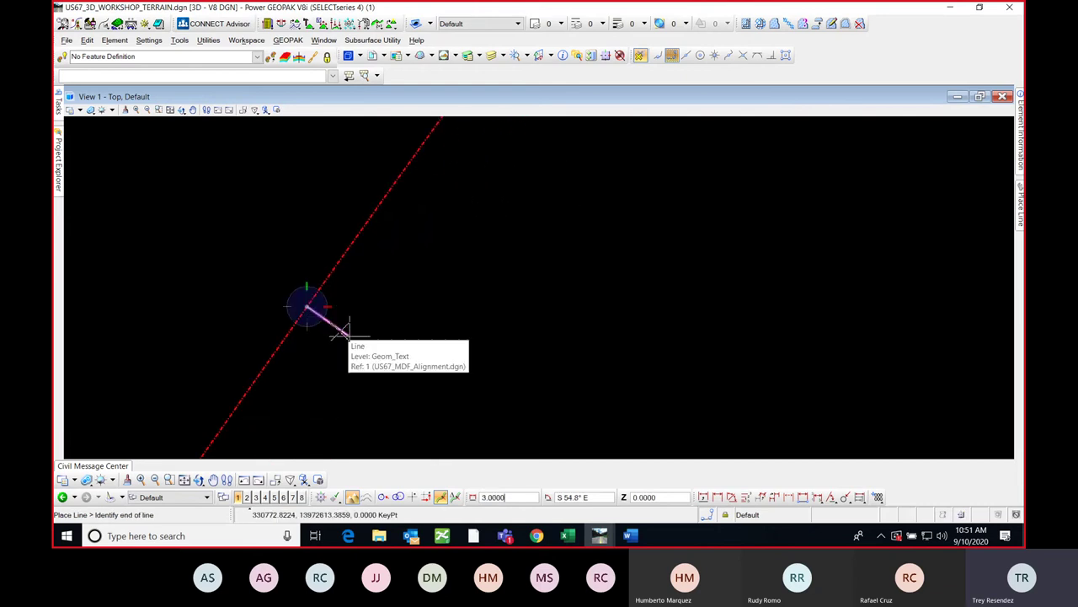
{"action": "left_click", "coordinate": [350, 336]}
{"action": "key", "text": "Escape"}
- Select the short line at the station tick and stretch its outer end southeast, away from the alignment
{"action": "left_click", "coordinate": [342, 331]}
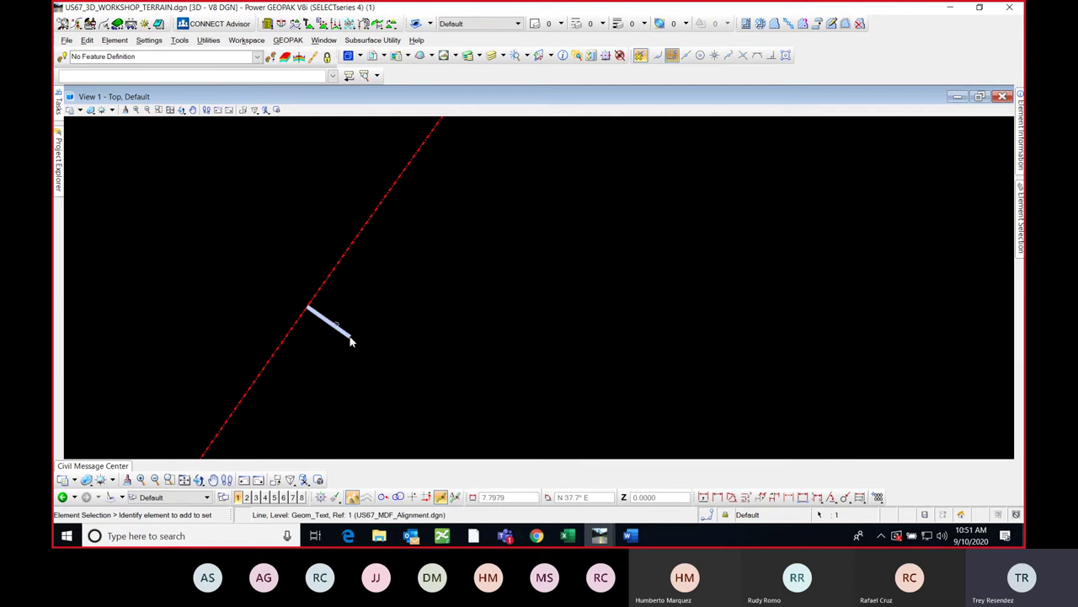
{"action": "left_click", "coordinate": [351, 338]}
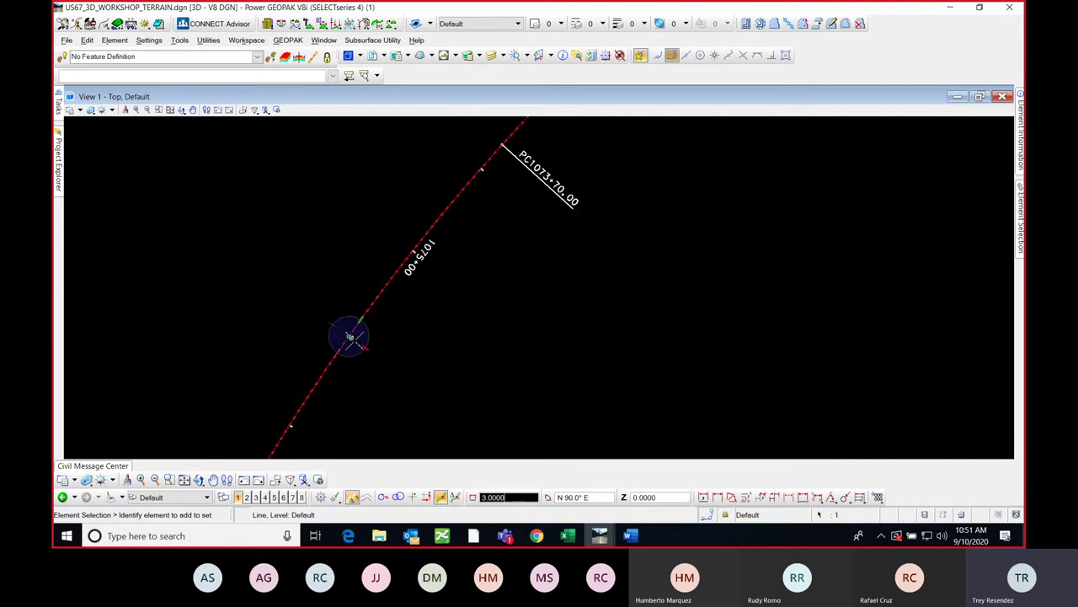
{"action": "scroll", "coordinate": [547, 396], "scroll_direction": "down", "scroll_amount": 3}
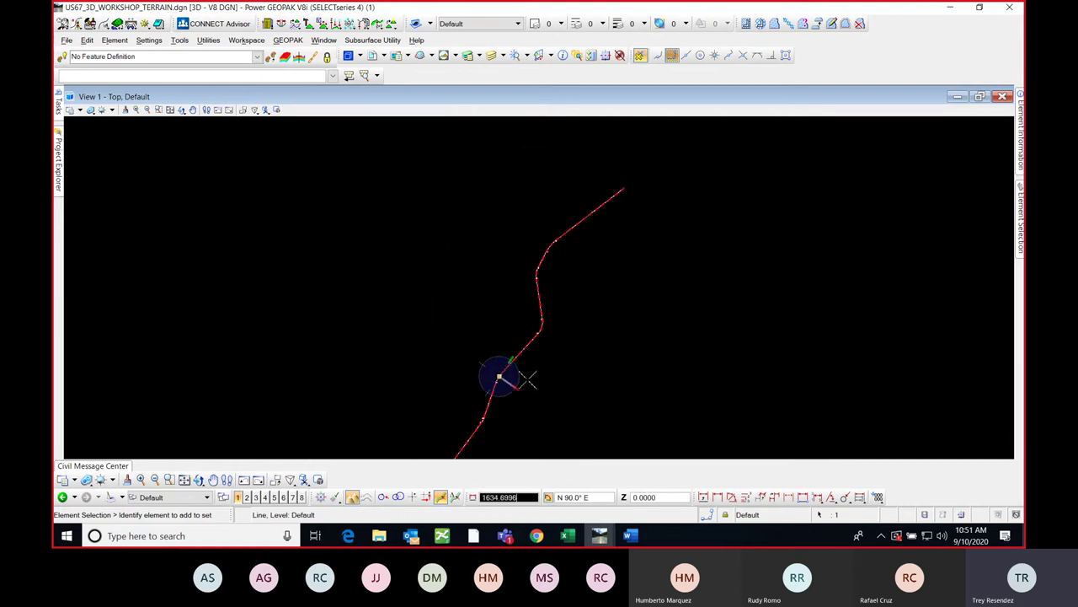
{"action": "left_click", "coordinate": [499, 374]}
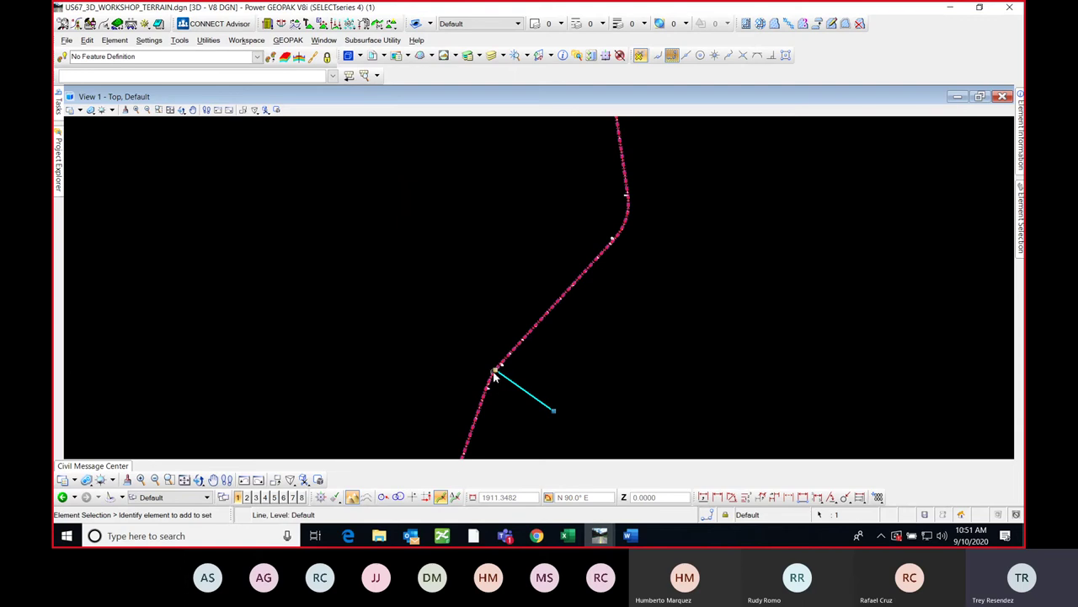
- Stretch the line's alignment end northwest so it crosses the alignment, and readjust that end
{"action": "left_click", "coordinate": [495, 376]}
{"action": "left_click", "coordinate": [260, 206]}
{"action": "scroll", "coordinate": [269, 272], "scroll_direction": "down", "scroll_amount": 5}
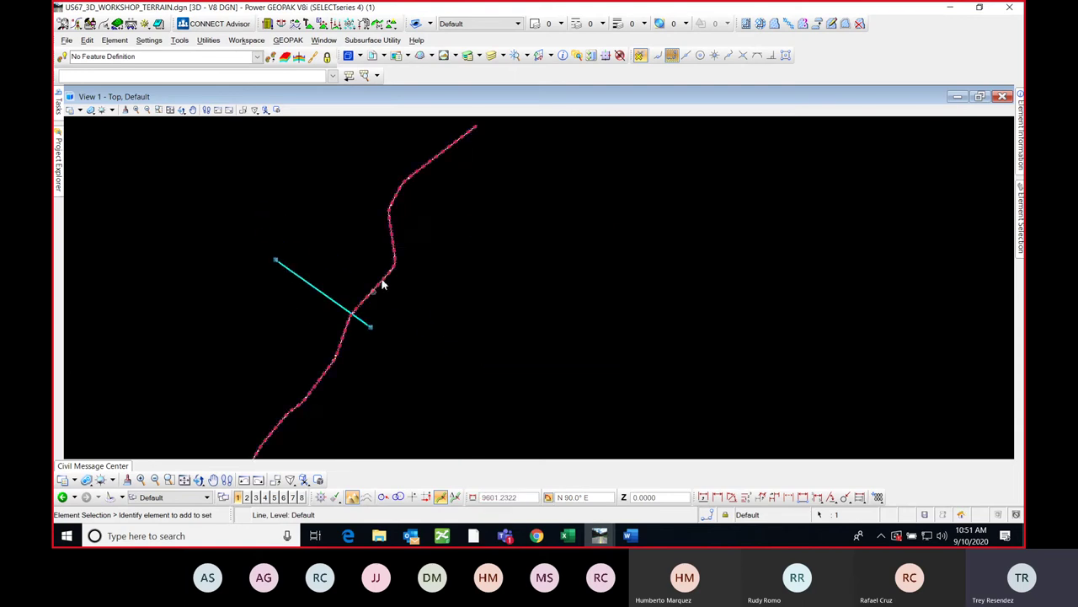
{"action": "scroll", "coordinate": [303, 306], "scroll_direction": "up", "scroll_amount": 2}
{"action": "left_click", "coordinate": [268, 293]}
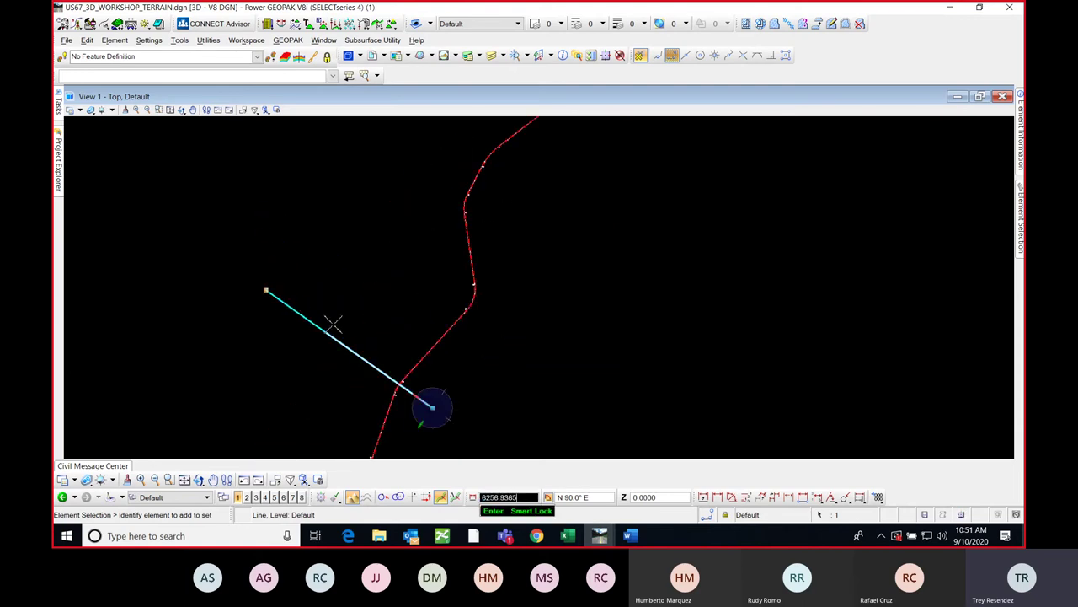
{"action": "scroll", "coordinate": [362, 349], "scroll_direction": "down", "scroll_amount": 4}
{"action": "scroll", "coordinate": [507, 188], "scroll_direction": "up", "scroll_amount": 4}
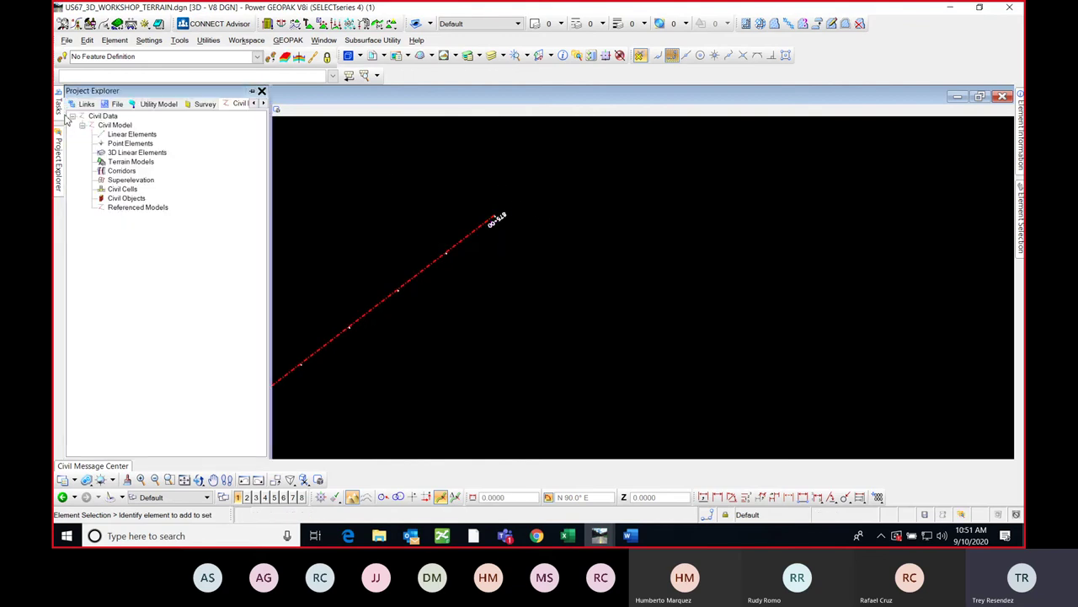
- Place a short line over the perpendicular station tick at station 875+00, the northern end of the alignment
{"action": "left_click", "coordinate": [98, 328]}
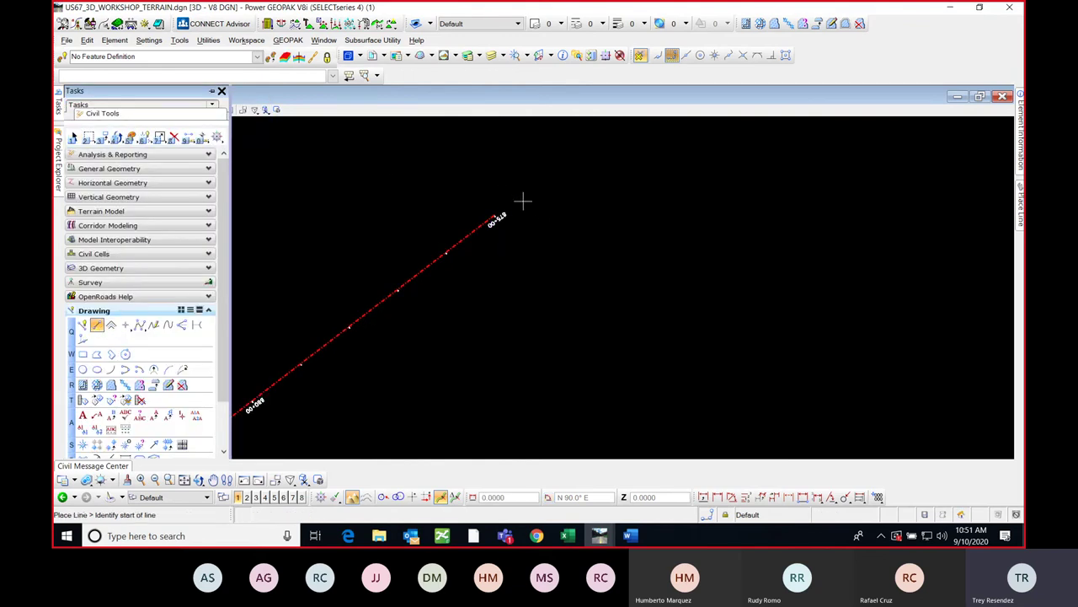
{"action": "scroll", "coordinate": [502, 224], "scroll_direction": "up", "scroll_amount": 5}
{"action": "left_click", "coordinate": [496, 300]}
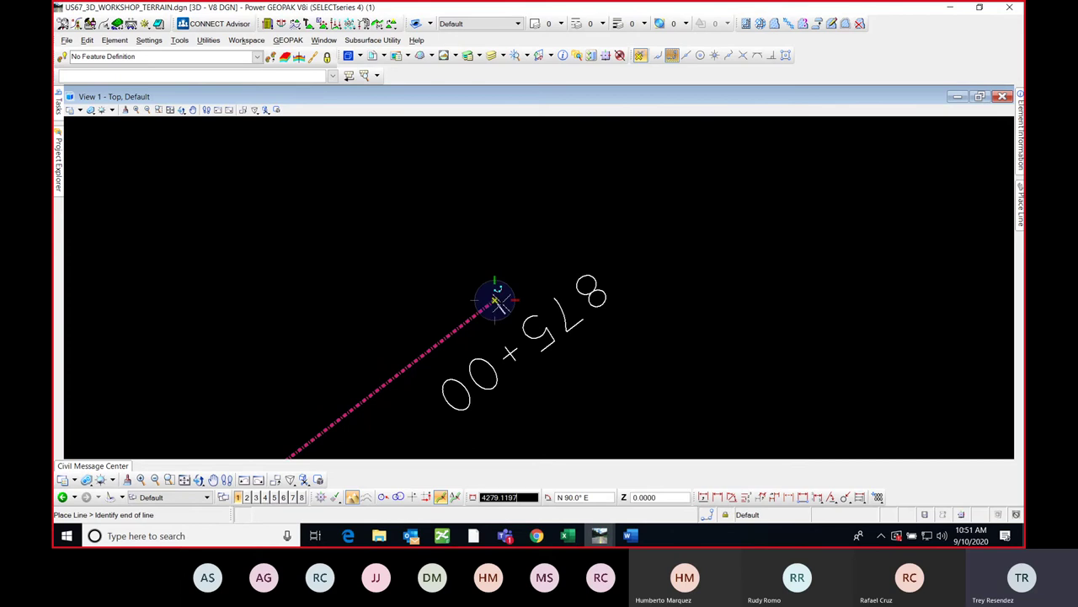
{"action": "scroll", "coordinate": [495, 299], "scroll_direction": "up", "scroll_amount": 4}
{"action": "key", "text": "Escape"}
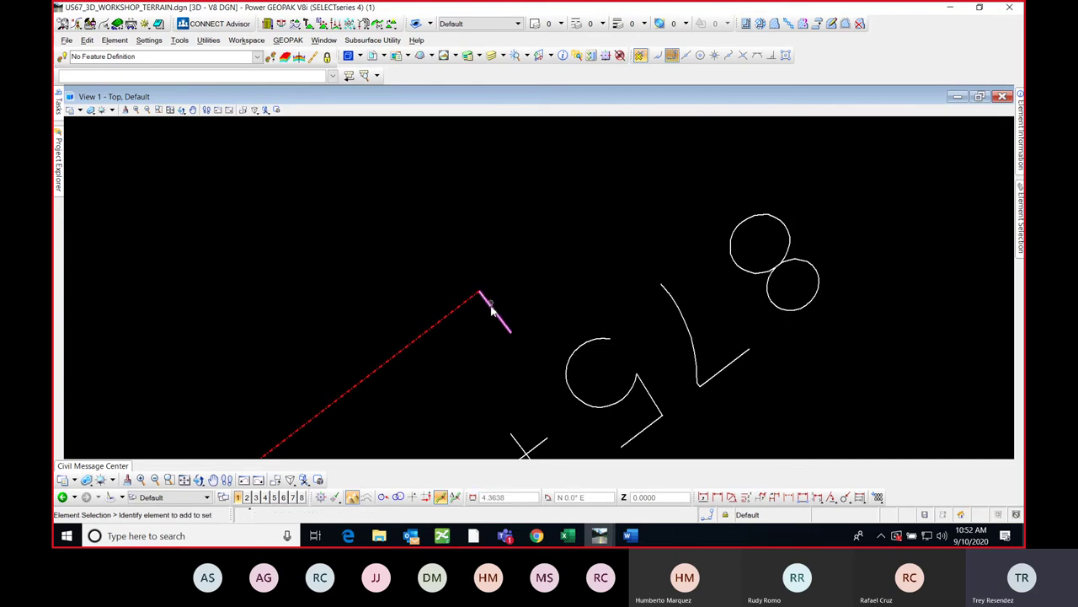
- Stretch the short line's ends northwest and southeast so it crosses the alignment's northern end at station 875+00
{"action": "scroll", "coordinate": [481, 287], "scroll_direction": "down", "scroll_amount": 8}
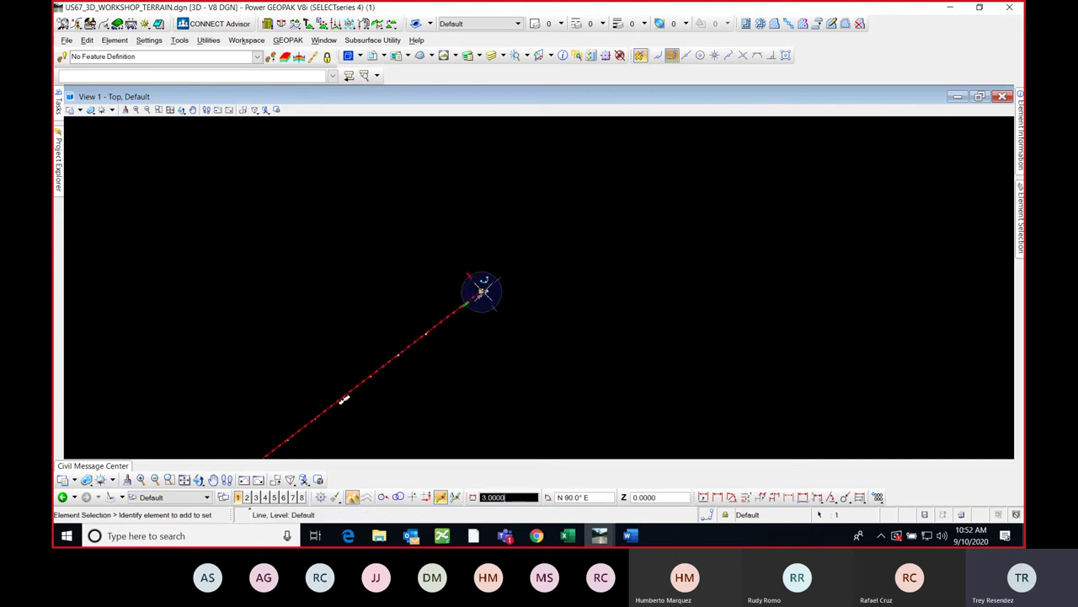
{"action": "left_click", "coordinate": [397, 185]}
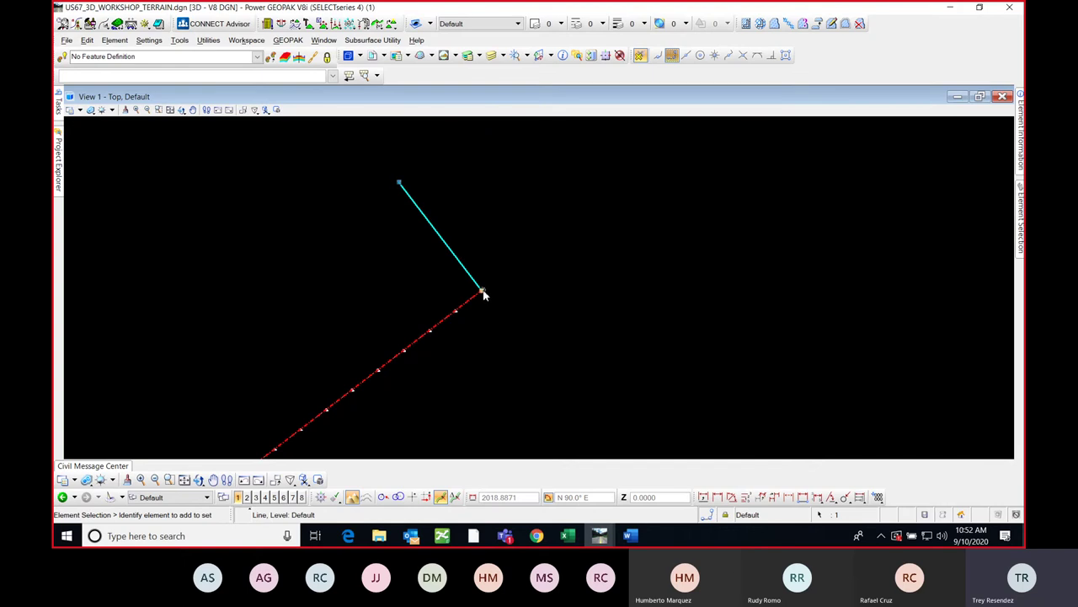
{"action": "left_click", "coordinate": [481, 291]}
{"action": "scroll", "coordinate": [573, 385], "scroll_direction": "down", "scroll_amount": 2}
{"action": "left_click", "coordinate": [572, 394]}
{"action": "scroll", "coordinate": [539, 337], "scroll_direction": "down", "scroll_amount": 4}
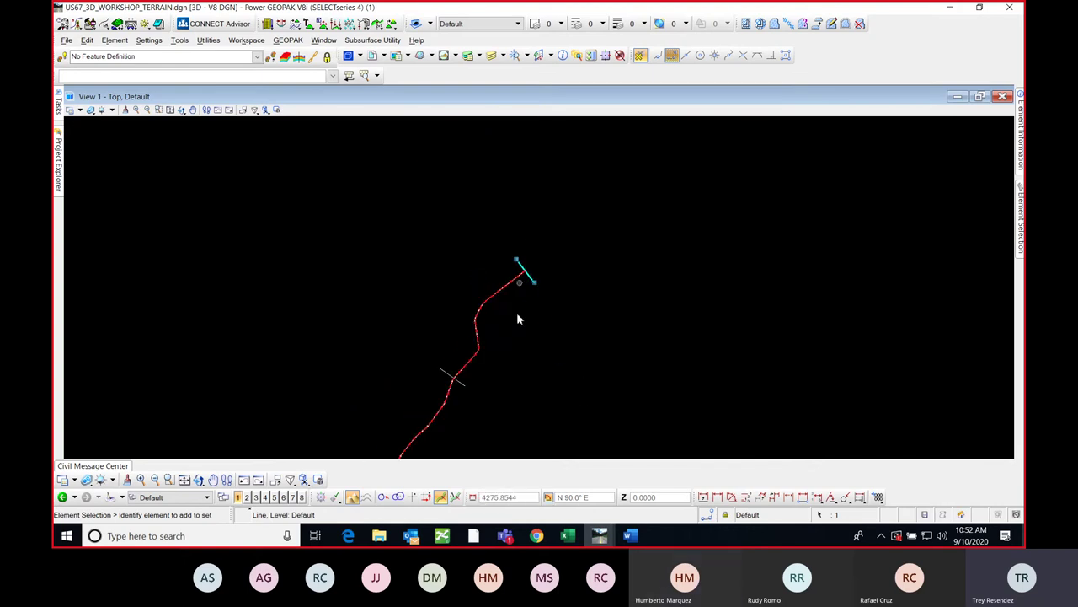
- Draw a closed four-sided SmartLine shape connecting the endpoints of the two cross lines, enclosing the alignment between them
{"action": "scroll", "coordinate": [510, 282], "scroll_direction": "up", "scroll_amount": 2}
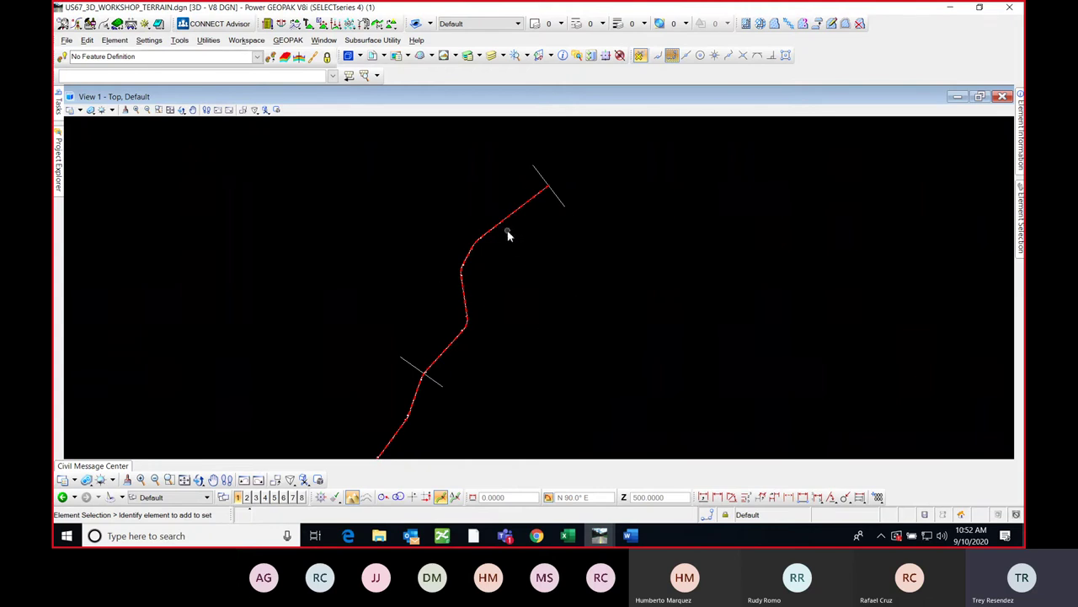
{"action": "middle_click_drag", "start_coordinate": [546, 215], "coordinate": [585, 204]}
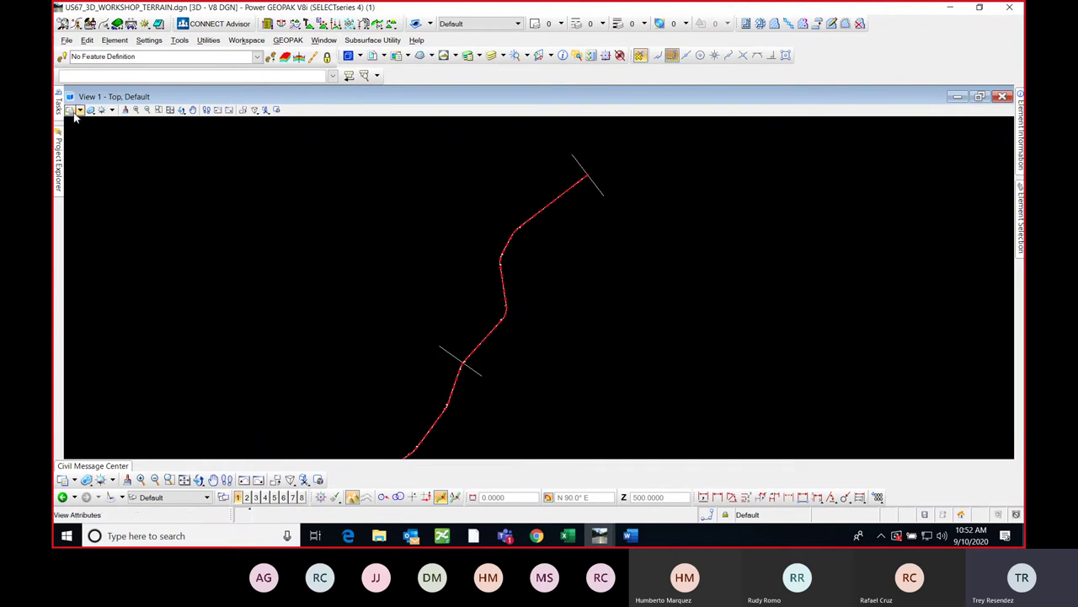
{"action": "mouse_move", "coordinate": [59, 105]}
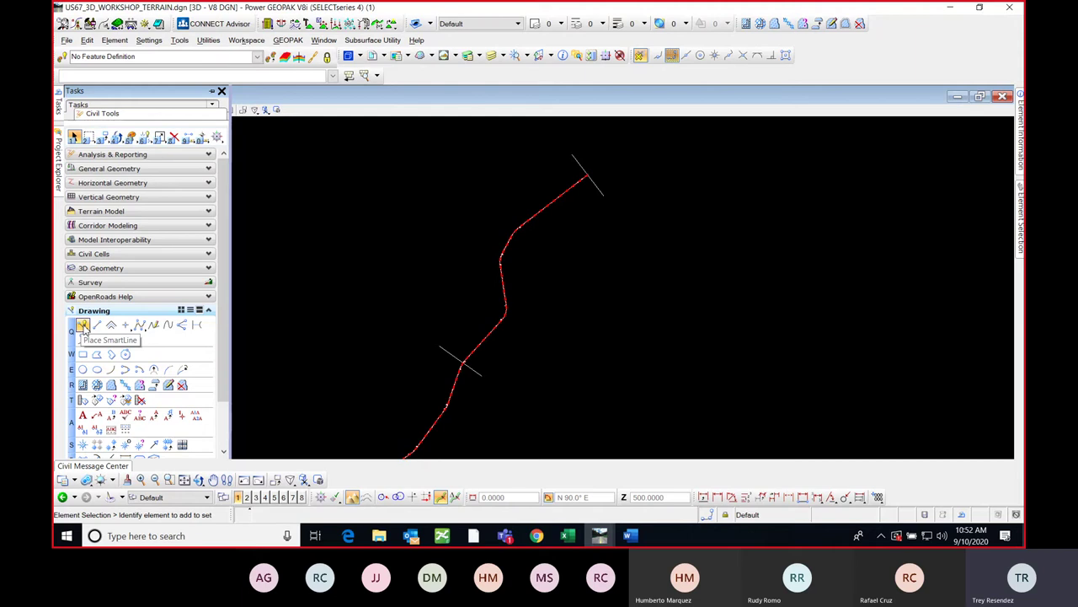
{"action": "left_click", "coordinate": [83, 326]}
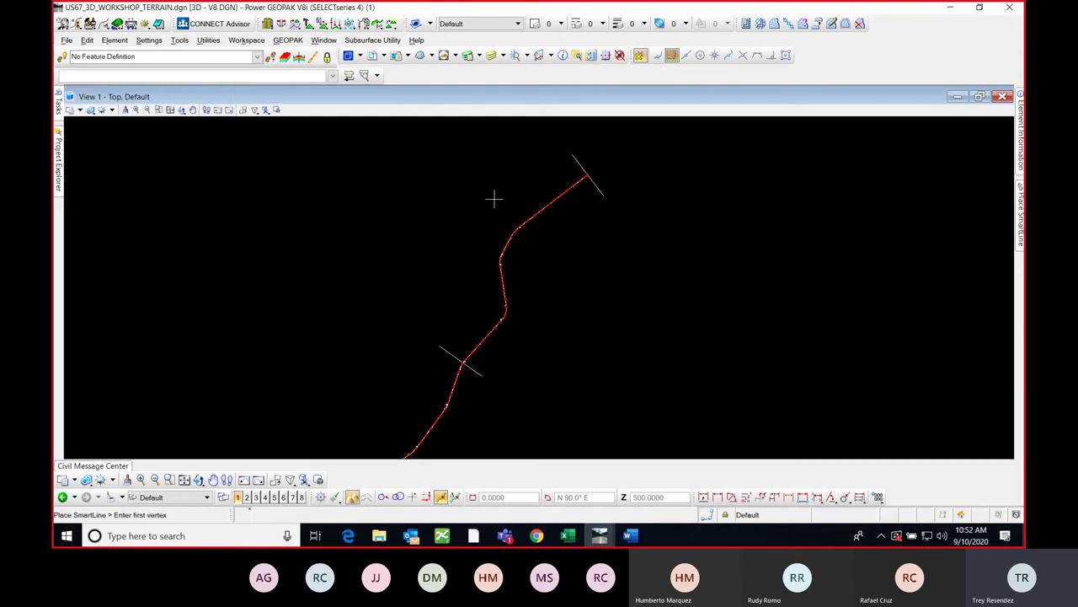
{"action": "middle_click", "coordinate": [577, 159]}
{"action": "left_click", "coordinate": [426, 244]}
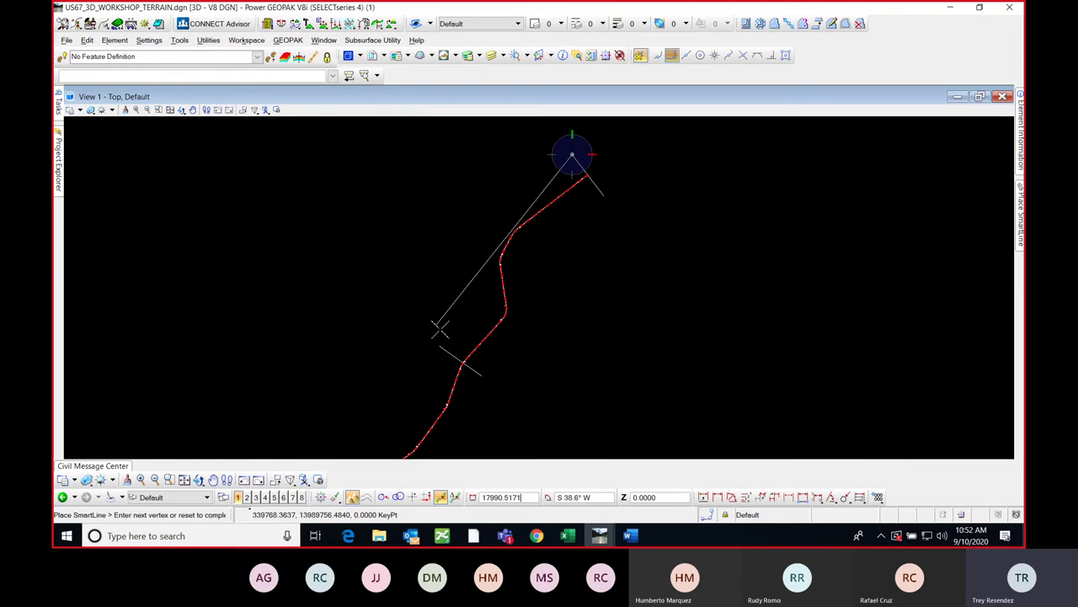
{"action": "scroll", "coordinate": [440, 330], "scroll_direction": "up", "scroll_amount": 3}
{"action": "middle_click", "coordinate": [440, 365]}
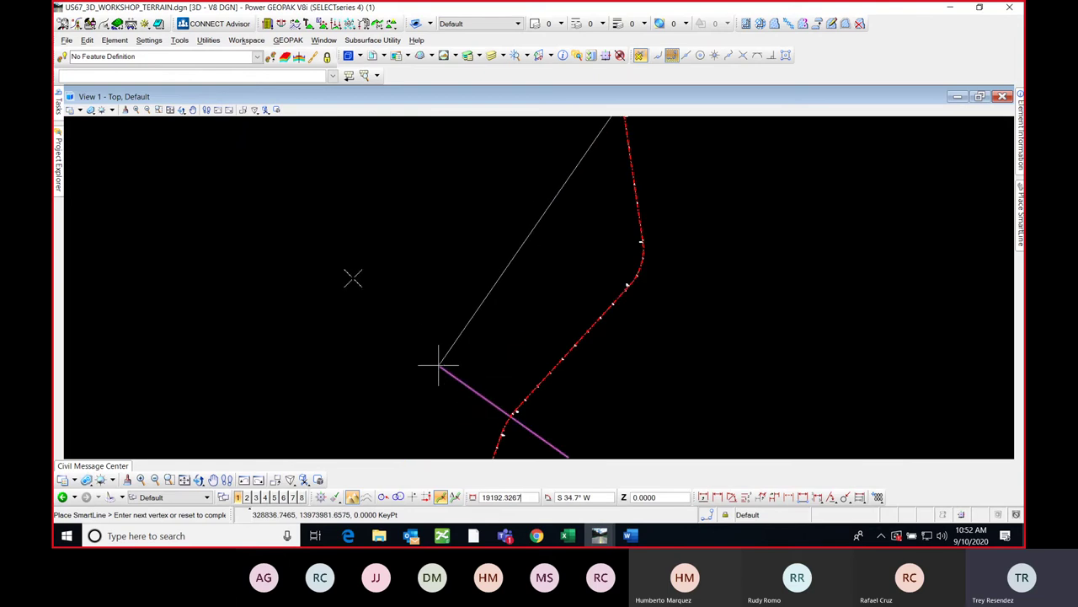
{"action": "left_click", "coordinate": [353, 278]}
{"action": "scroll", "coordinate": [353, 278], "scroll_direction": "down", "scroll_amount": 2}
{"action": "scroll", "coordinate": [469, 373], "scroll_direction": "down", "scroll_amount": 3}
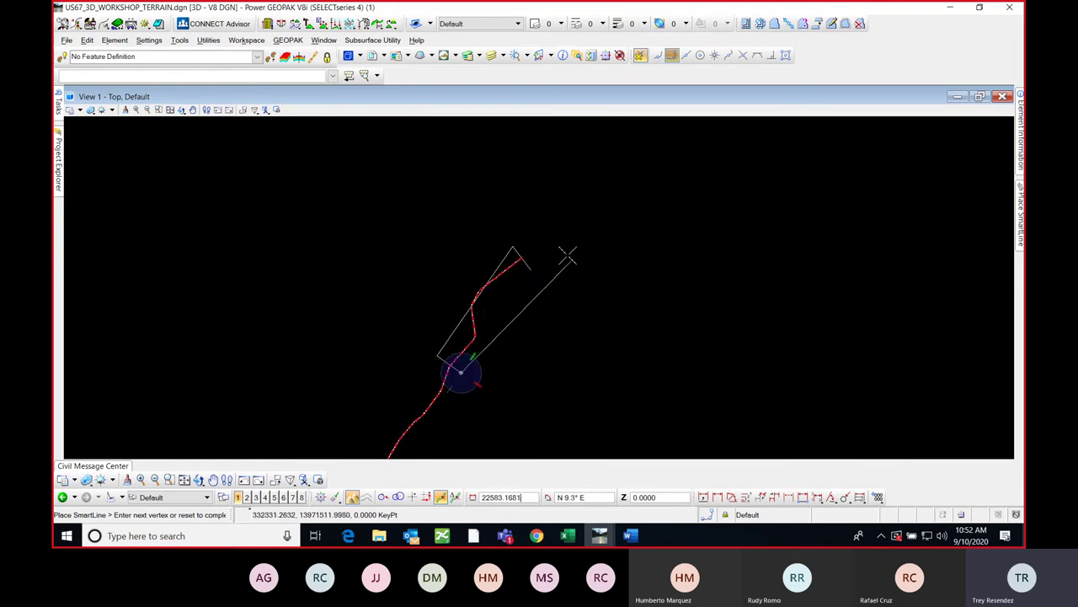
{"action": "scroll", "coordinate": [539, 269], "scroll_direction": "up", "scroll_amount": 2}
{"action": "left_click", "coordinate": [548, 294]}
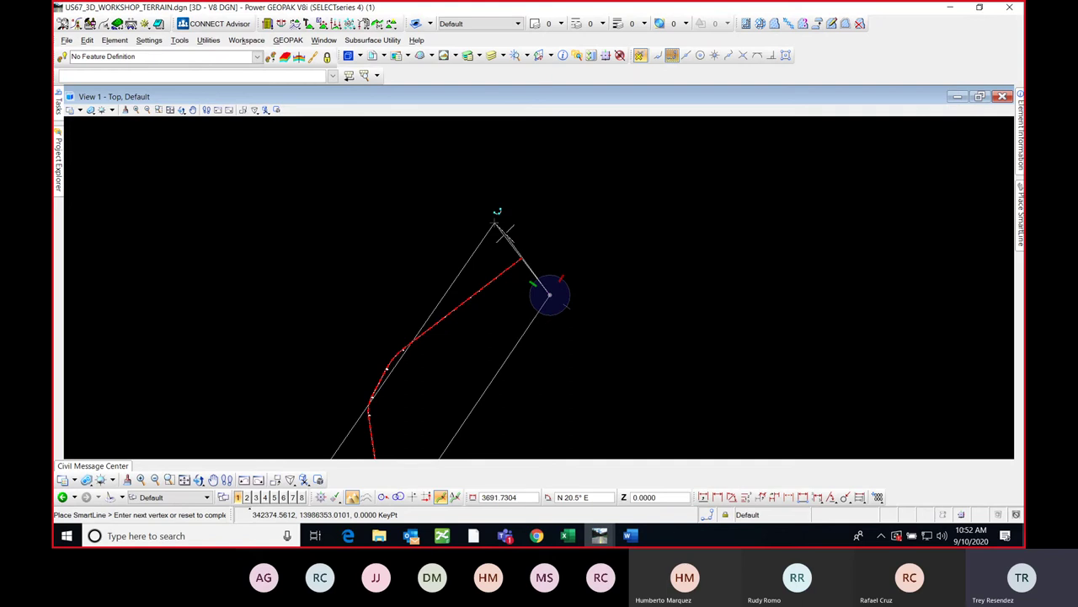
{"action": "left_click", "coordinate": [495, 224]}
{"action": "scroll", "coordinate": [546, 206], "scroll_direction": "down", "scroll_amount": 1}
{"action": "key", "text": "Escape"}
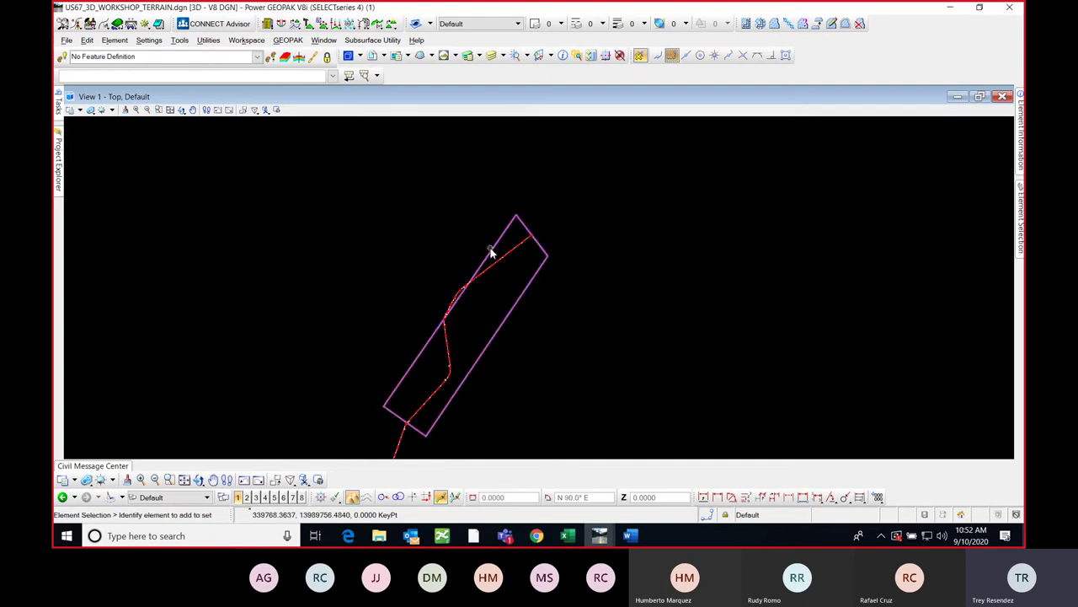
- Insert a vertex in the shape's northwest side and place it outward so the alignment's bend lies inside the shape
{"action": "left_click", "coordinate": [462, 291]}
{"action": "middle_click_drag", "start_coordinate": [530, 273], "coordinate": [552, 212]}
{"action": "scroll", "coordinate": [481, 241], "scroll_direction": "up", "scroll_amount": 1}
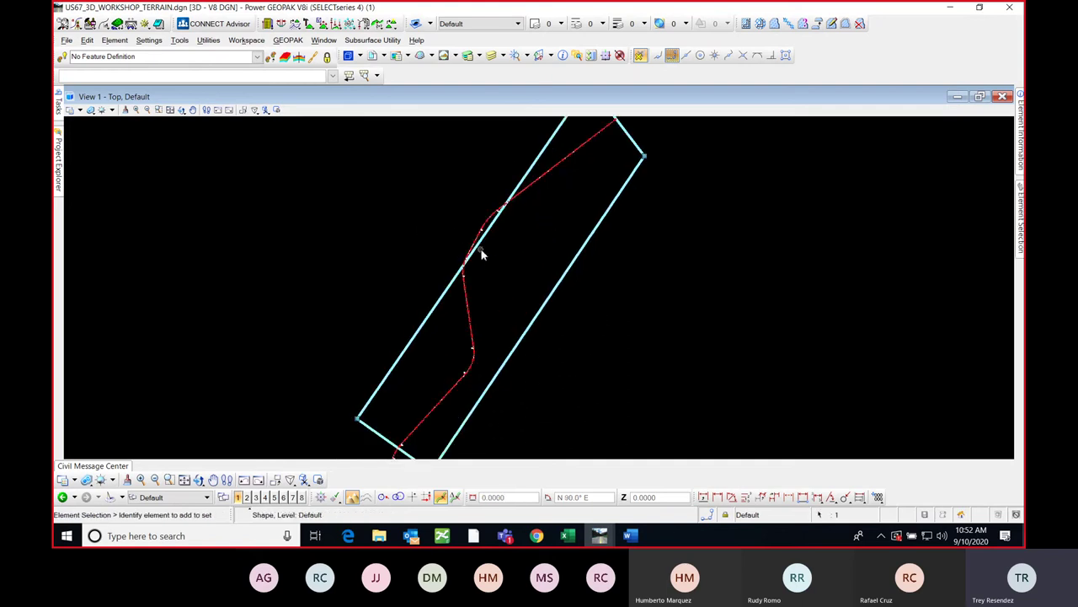
{"action": "scroll", "coordinate": [414, 243], "scroll_direction": "down", "scroll_amount": 1}
{"action": "middle_click_drag", "start_coordinate": [404, 211], "coordinate": [518, 257]}
{"action": "scroll", "coordinate": [535, 205], "scroll_direction": "up", "scroll_amount": 1}
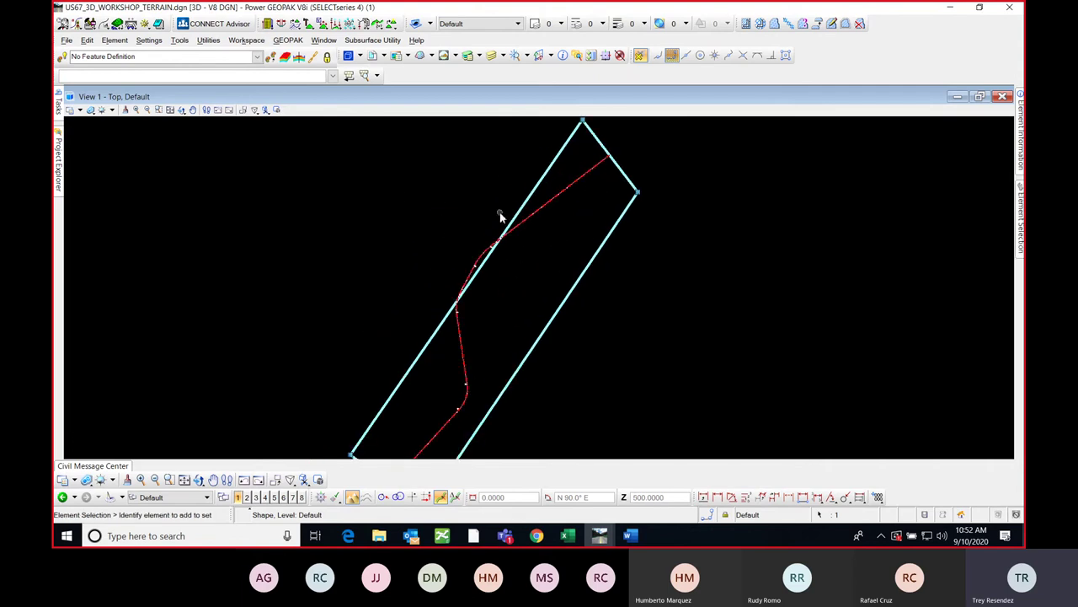
{"action": "scroll", "coordinate": [501, 217], "scroll_direction": "down", "scroll_amount": 1}
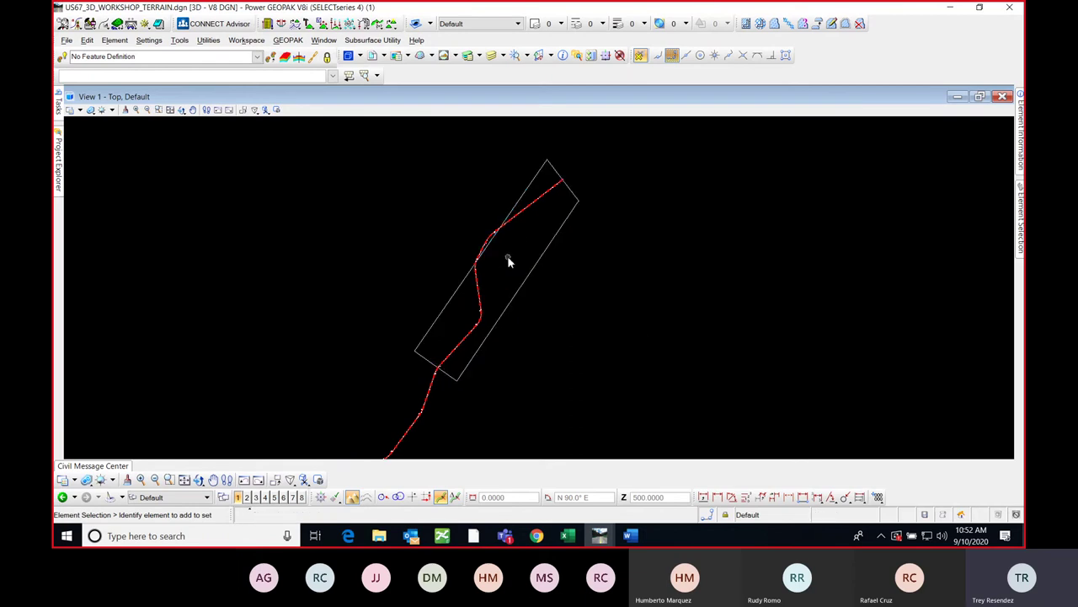
{"action": "key", "text": "e"}
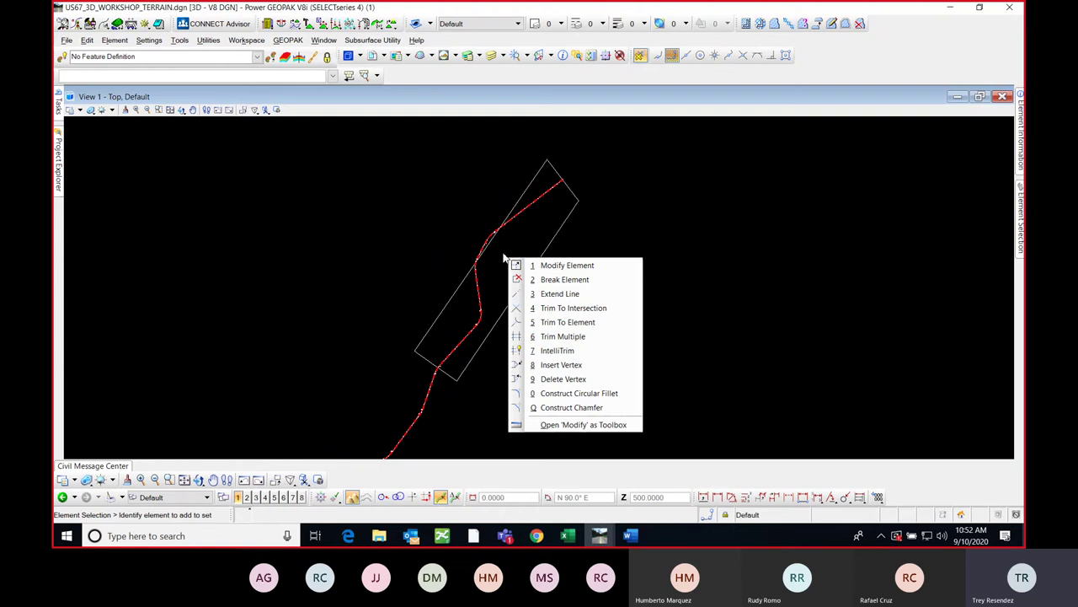
{"action": "key", "text": "8"}
{"action": "scroll", "coordinate": [500, 248], "scroll_direction": "up", "scroll_amount": 2}
{"action": "left_click", "coordinate": [480, 241]}
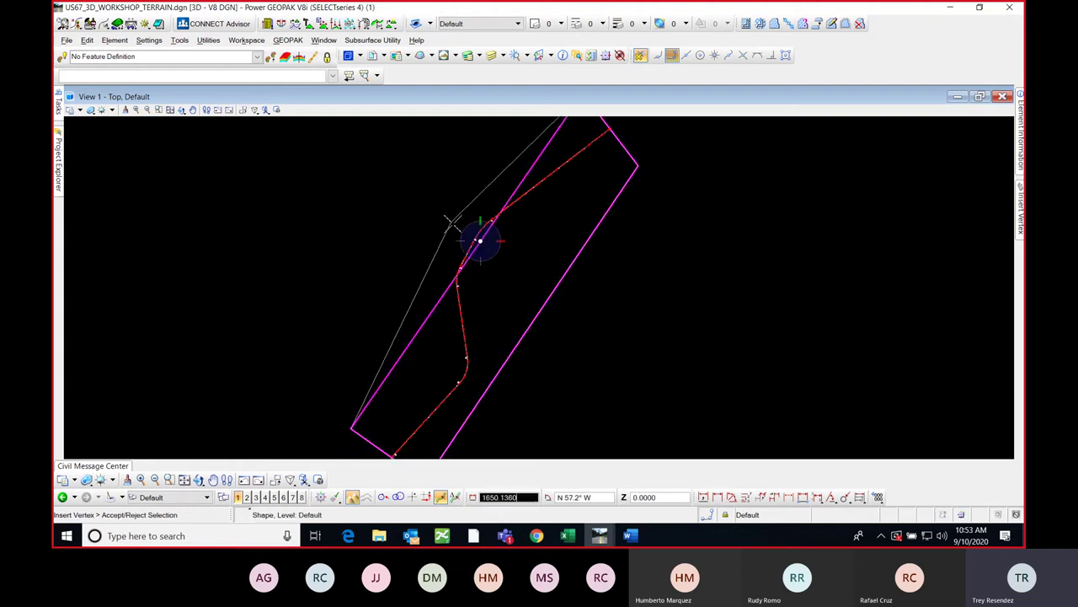
{"action": "left_click", "coordinate": [452, 221]}
{"action": "scroll", "coordinate": [506, 260], "scroll_direction": "down", "scroll_amount": 3}
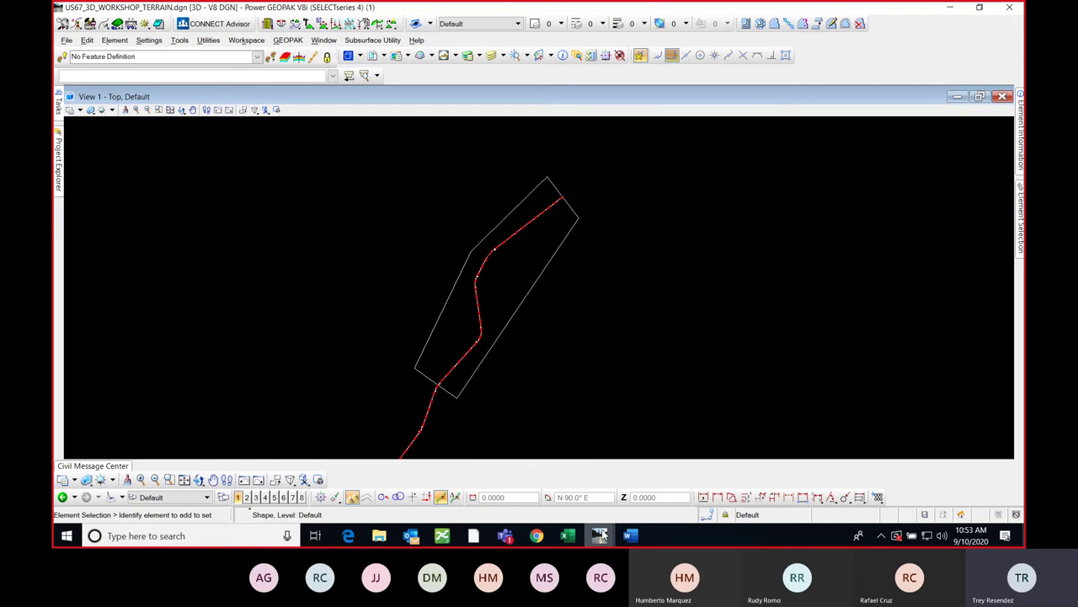
- Check the file size of US 67 COMBINED.tin in the 3D OpenRoads Workshop - ELP folder in File Explorer
{"action": "mouse_move", "coordinate": [600, 538]}
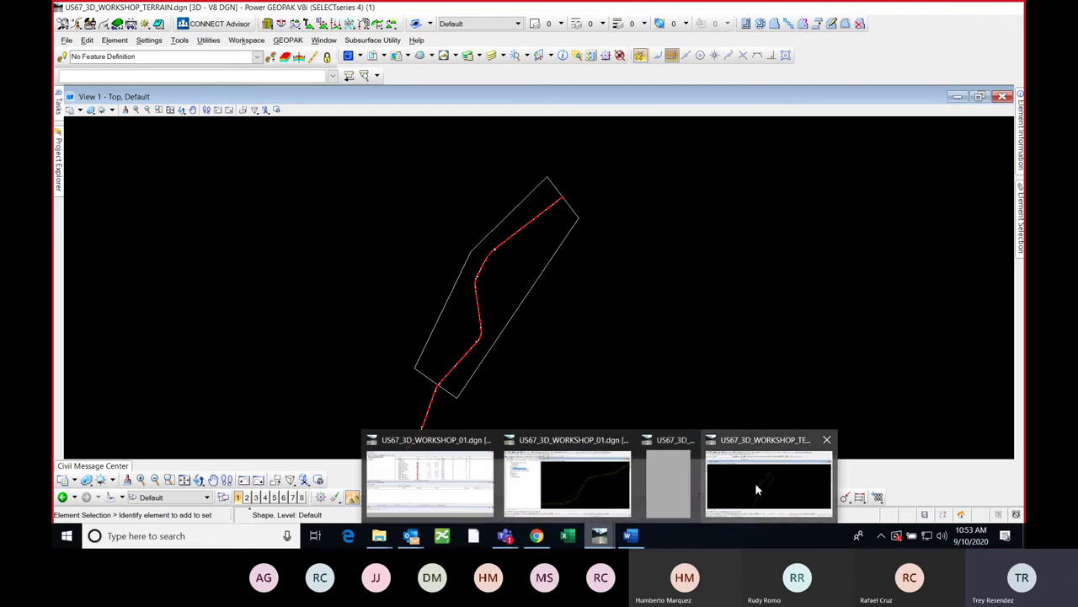
{"action": "mouse_move", "coordinate": [585, 485]}
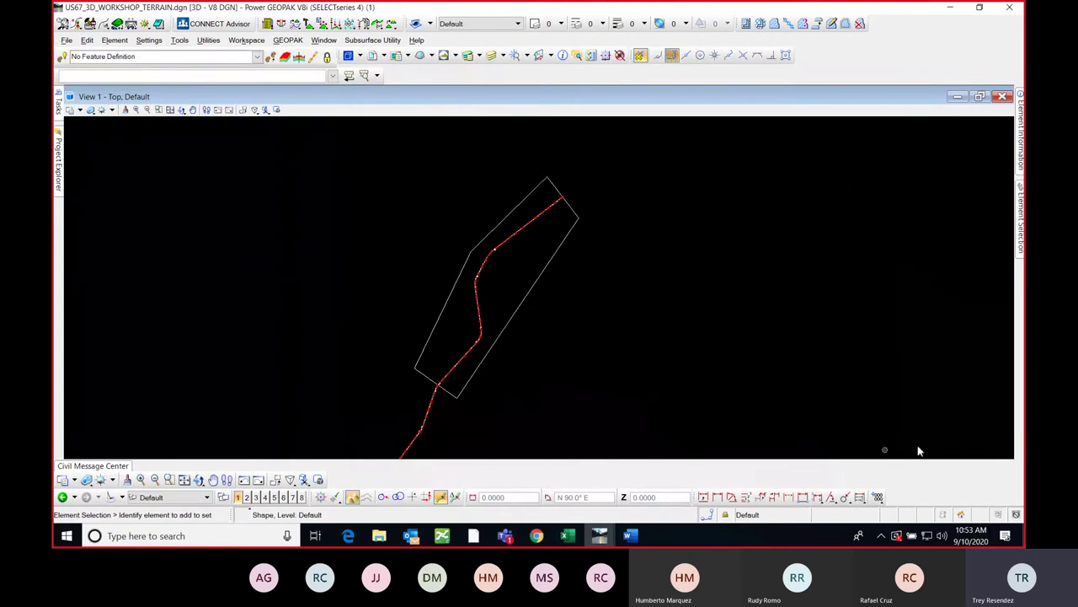
{"action": "mouse_move", "coordinate": [379, 536]}
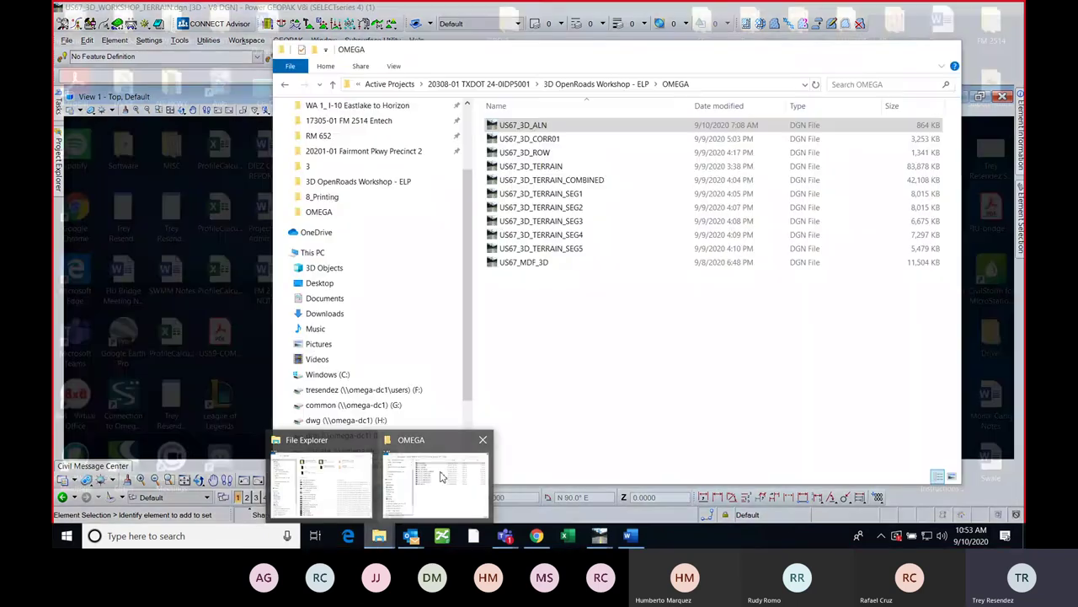
{"action": "left_click", "coordinate": [435, 480]}
{"action": "left_click", "coordinate": [596, 84]}
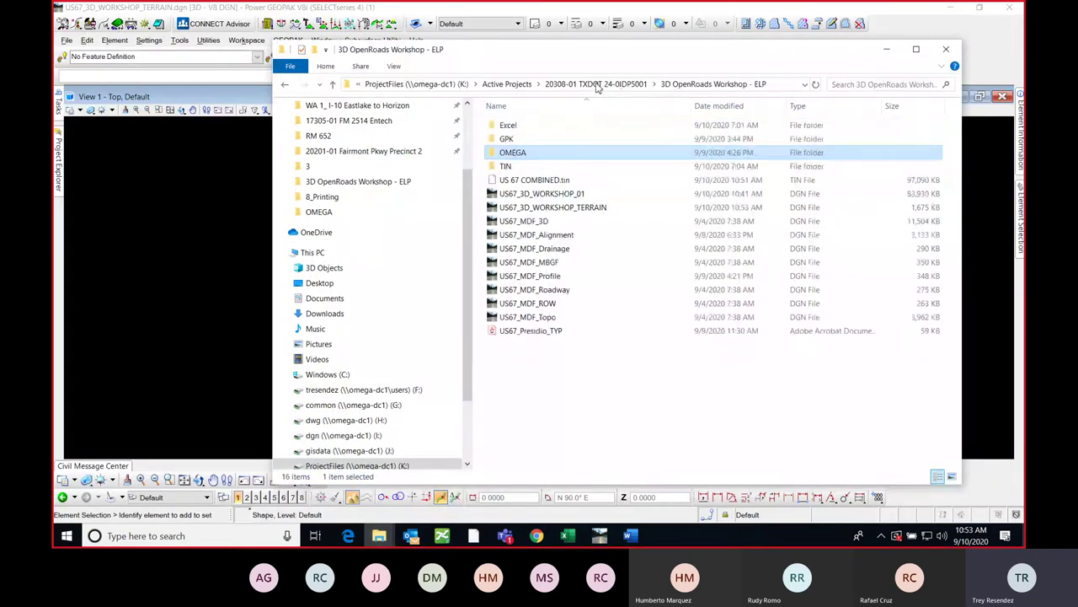
{"action": "left_click_drag", "start_coordinate": [625, 50], "coordinate": [582, 73]}
{"action": "left_click", "coordinate": [483, 202]}
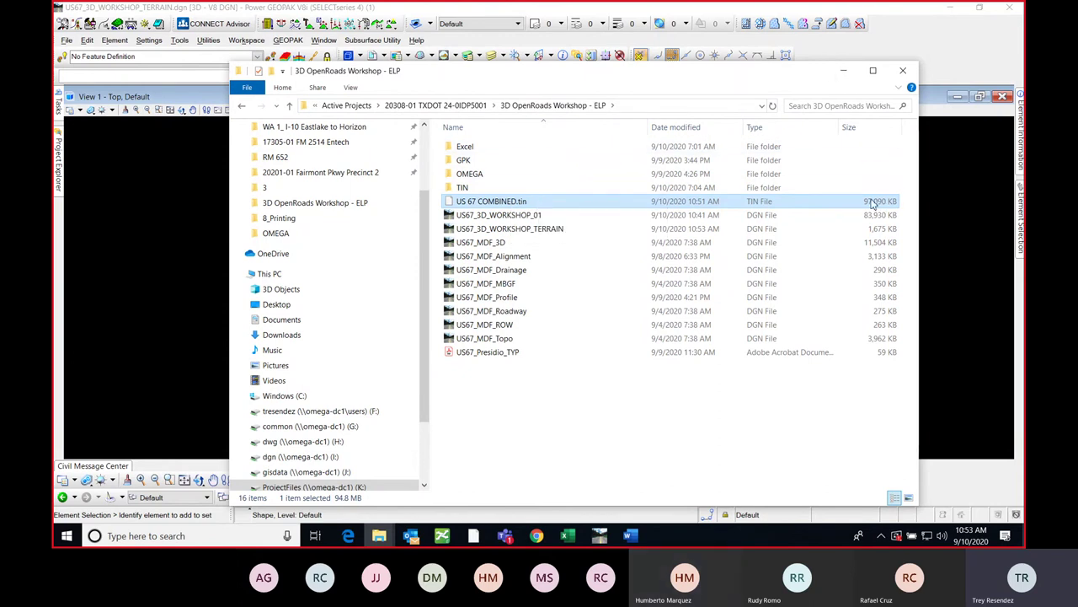
{"action": "left_click", "coordinate": [843, 70]}
- Start a terrain model import from file and choose US 67 COMBINED.tin in the 3D OpenRoads Workshop - ELP folder
{"action": "middle_click_drag", "start_coordinate": [536, 373], "coordinate": [580, 343]}
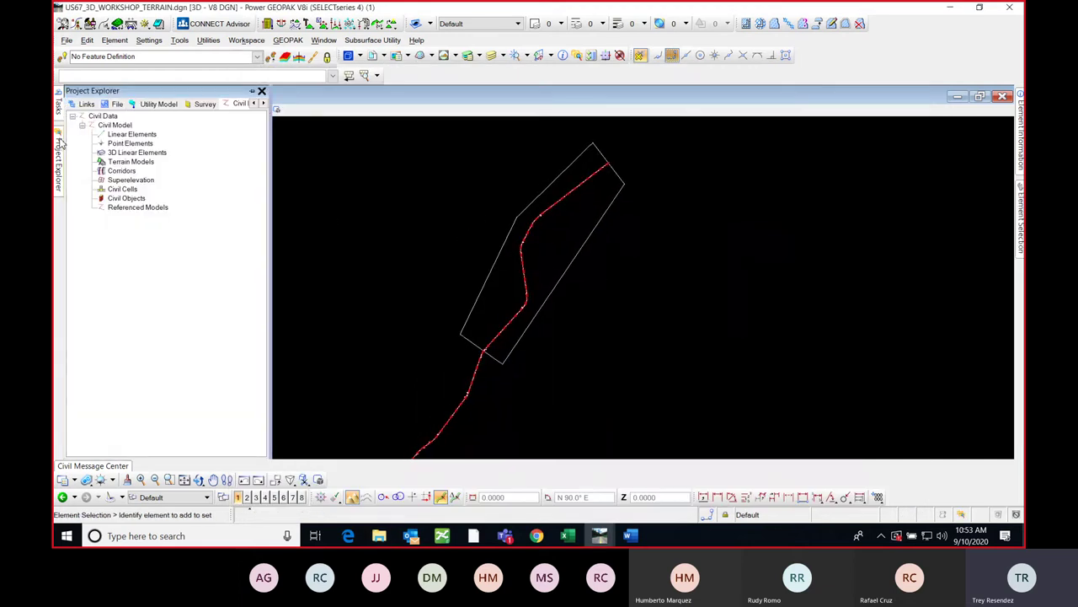
{"action": "mouse_move", "coordinate": [61, 108]}
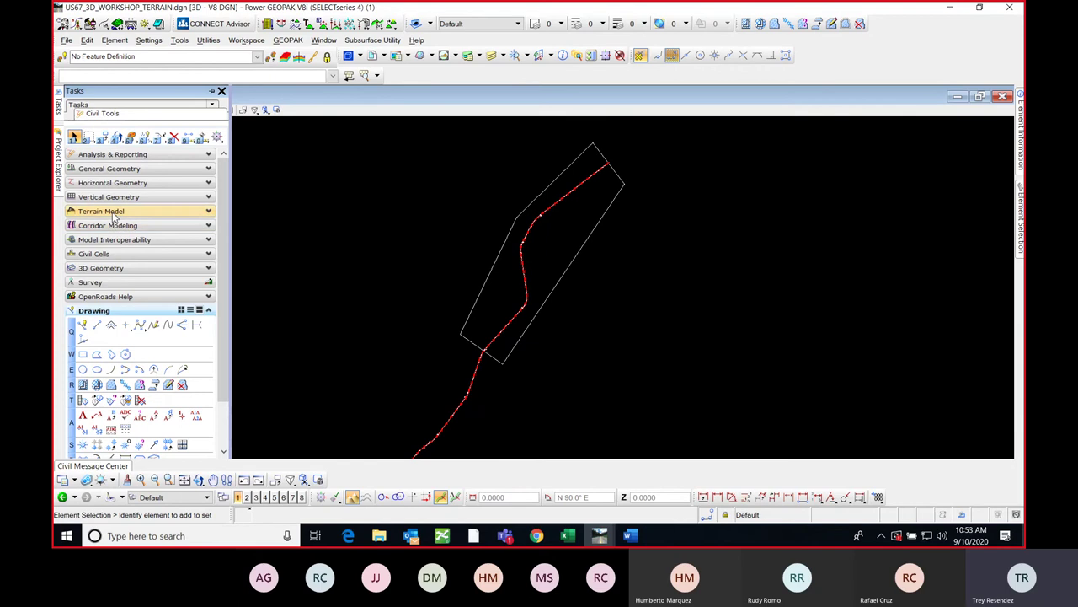
{"action": "left_click", "coordinate": [99, 211]}
{"action": "left_click", "coordinate": [83, 226]}
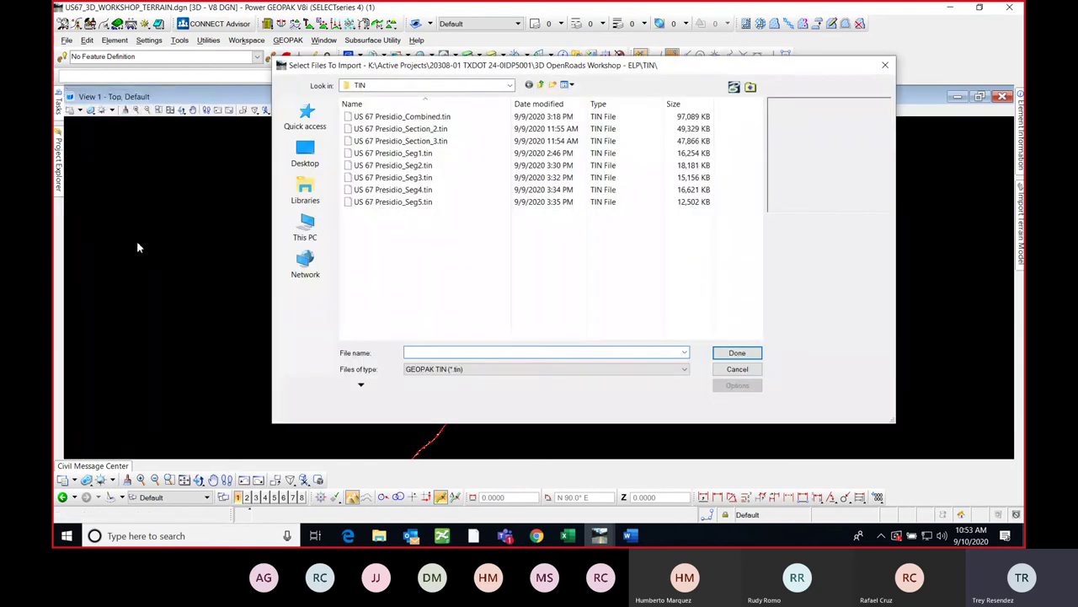
{"action": "left_click", "coordinate": [541, 85]}
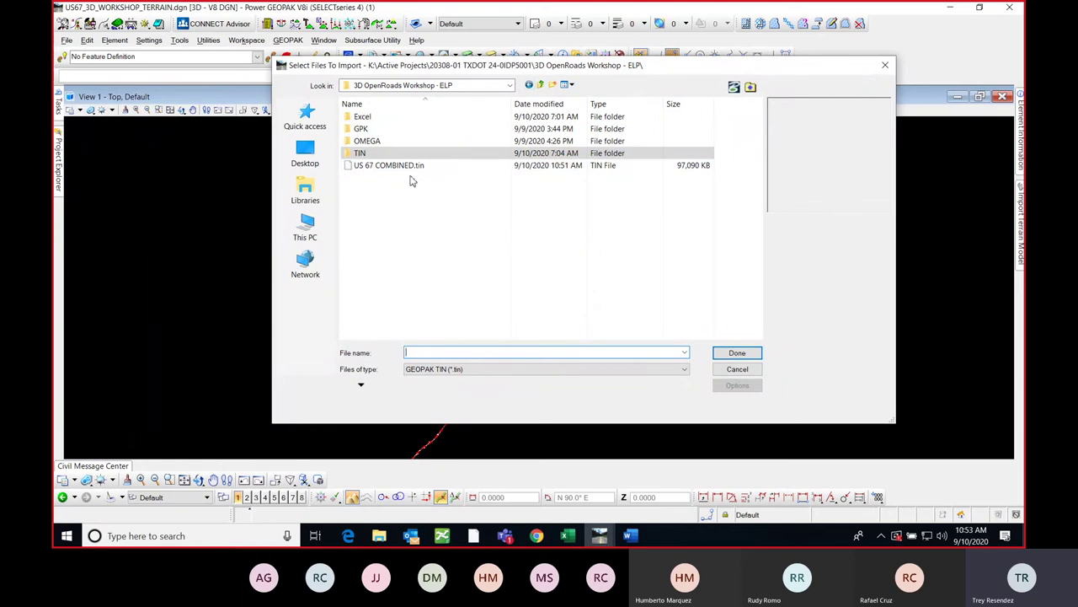
{"action": "double_click", "coordinate": [417, 166]}
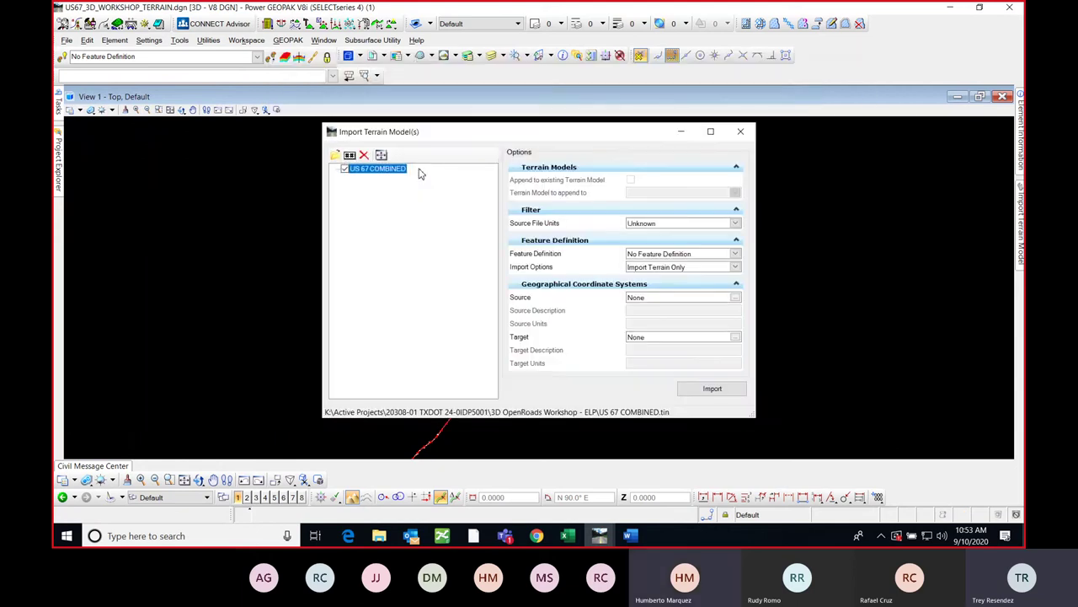
- Import the US 67 COMBINED terrain with the Existing_Boundary feature definition and close the import dialog
{"action": "left_click", "coordinate": [735, 254]}
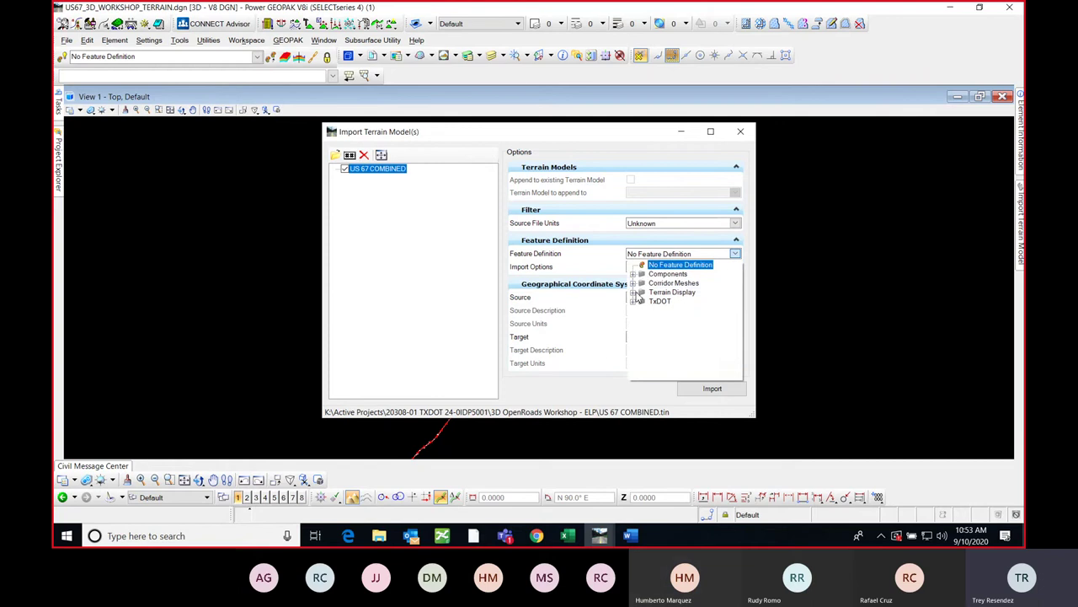
{"action": "left_click", "coordinate": [639, 297]}
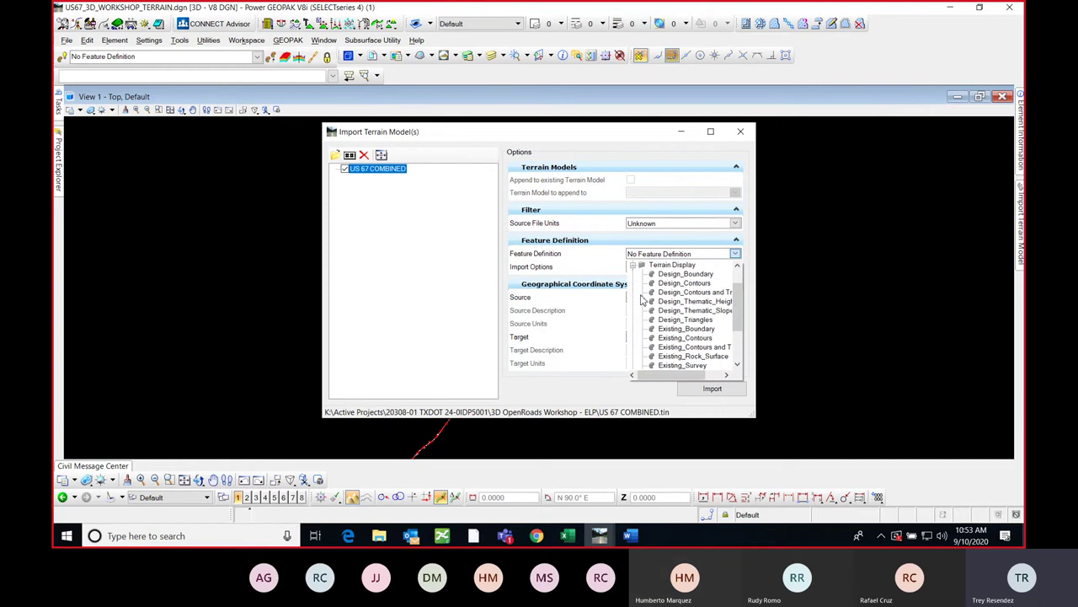
{"action": "left_click", "coordinate": [684, 329]}
{"action": "left_click", "coordinate": [712, 388]}
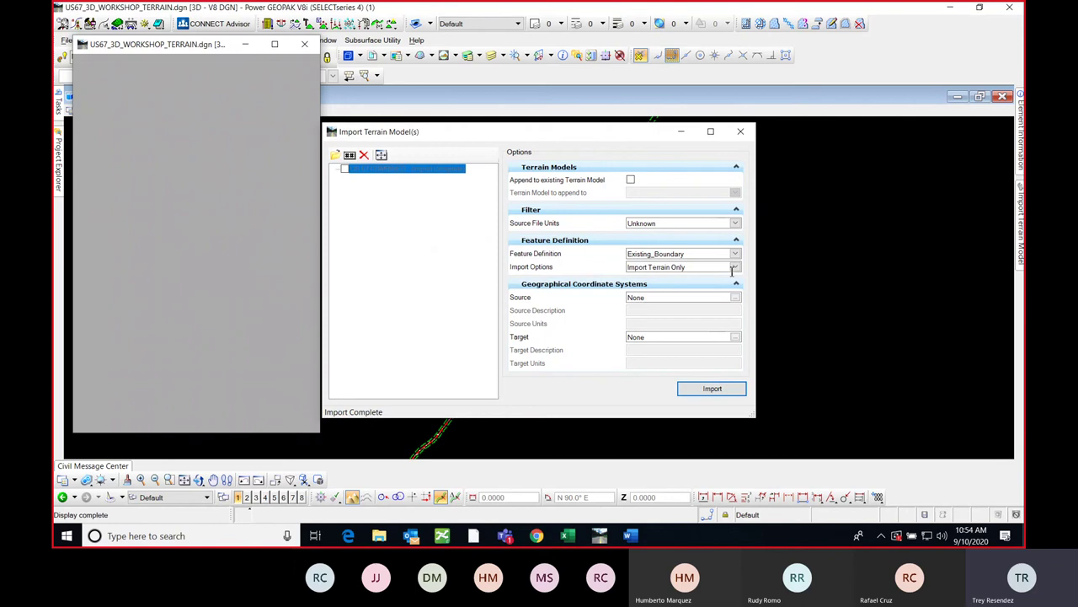
{"action": "left_click", "coordinate": [731, 131]}
{"action": "scroll", "coordinate": [587, 232], "scroll_direction": "down", "scroll_amount": 5}
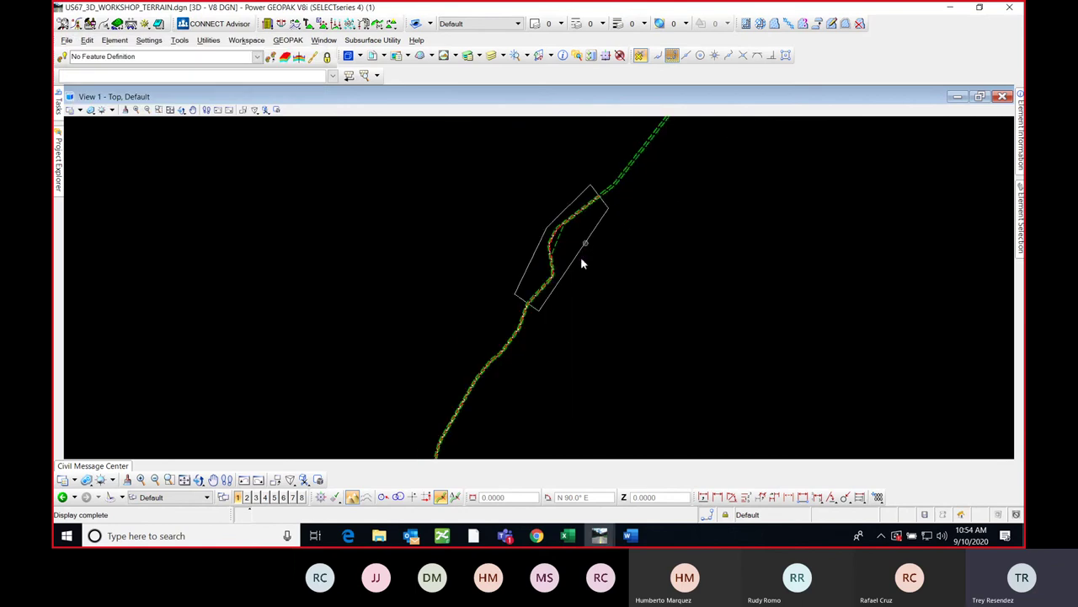
- Keep the Terrain Model task tools permanently displayed beside the view
{"action": "scroll", "coordinate": [576, 243], "scroll_direction": "up", "scroll_amount": 1}
{"action": "scroll", "coordinate": [576, 244], "scroll_direction": "up", "scroll_amount": 5}
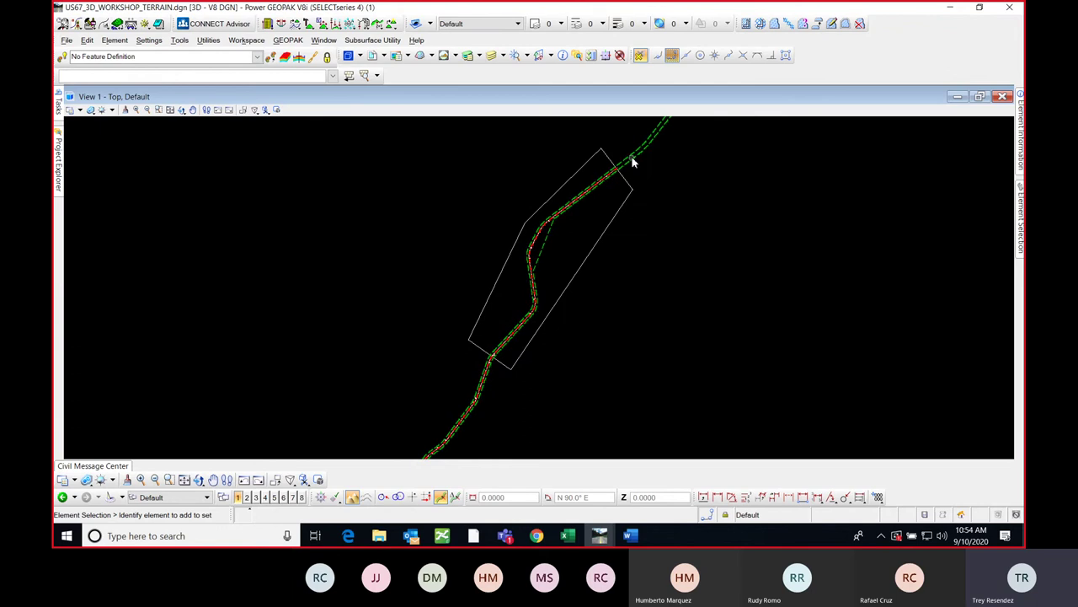
{"action": "mouse_move", "coordinate": [633, 161]}
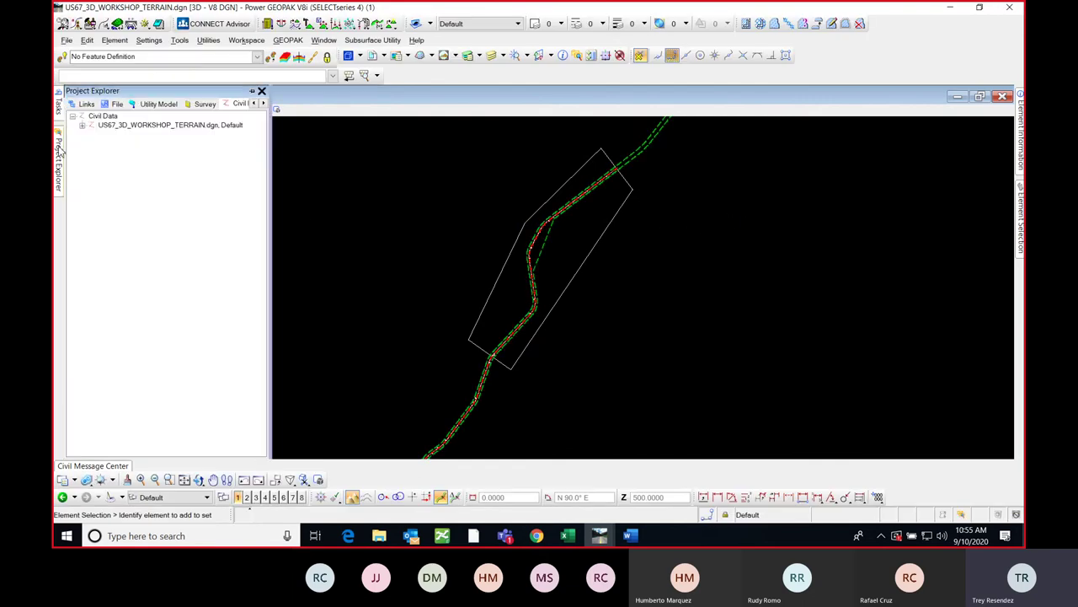
{"action": "mouse_move", "coordinate": [58, 103]}
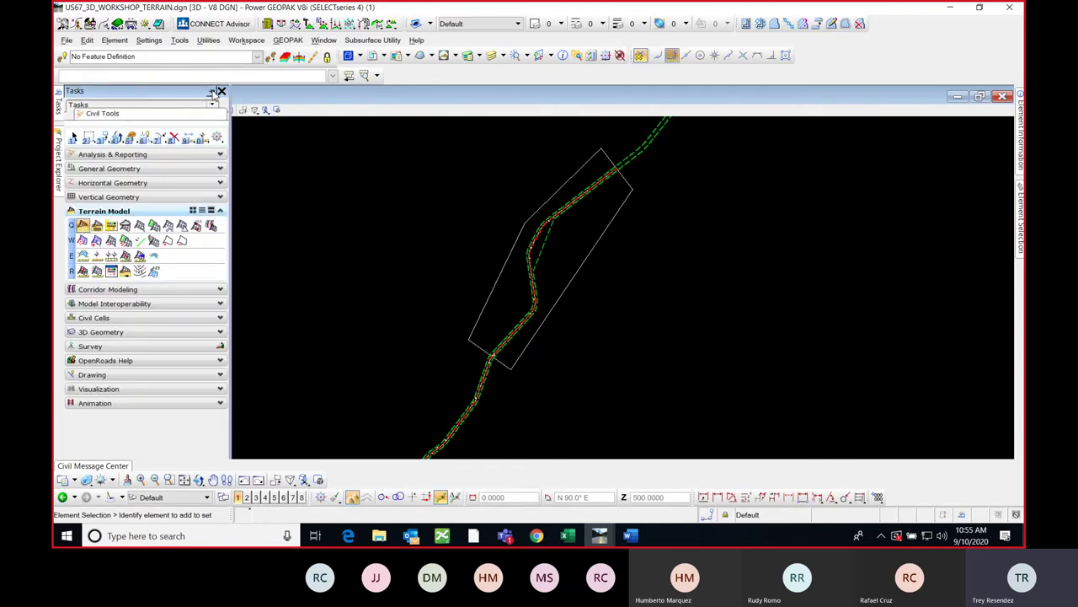
{"action": "left_click", "coordinate": [211, 90]}
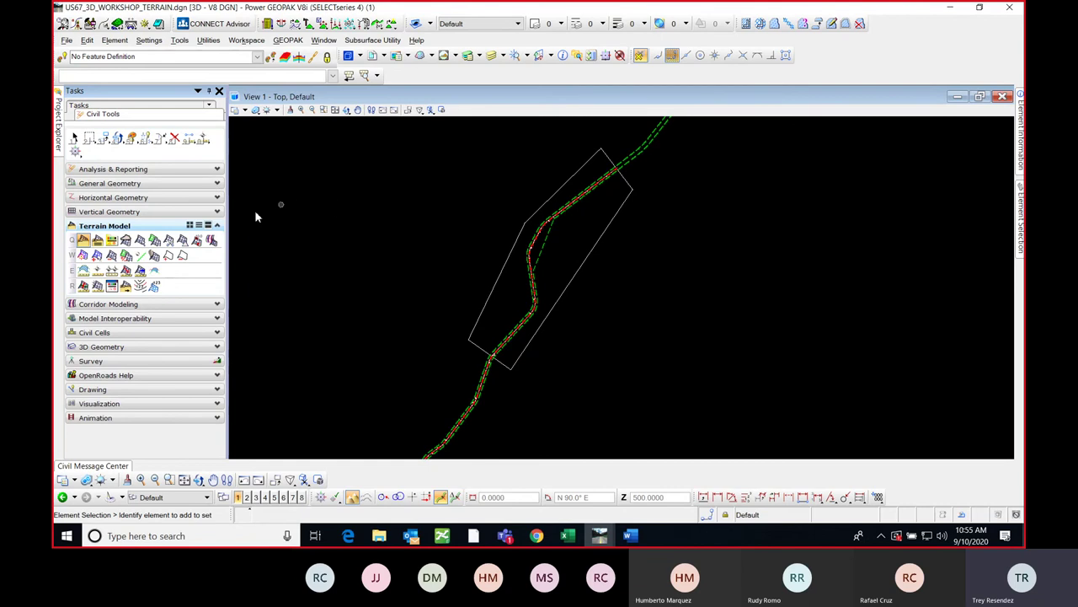
- Start Create Clipped Terrain Model with its settings kept open, using feature definition Existing_Contours and the name US 67 Presidio_Seg1
{"action": "left_click", "coordinate": [168, 242]}
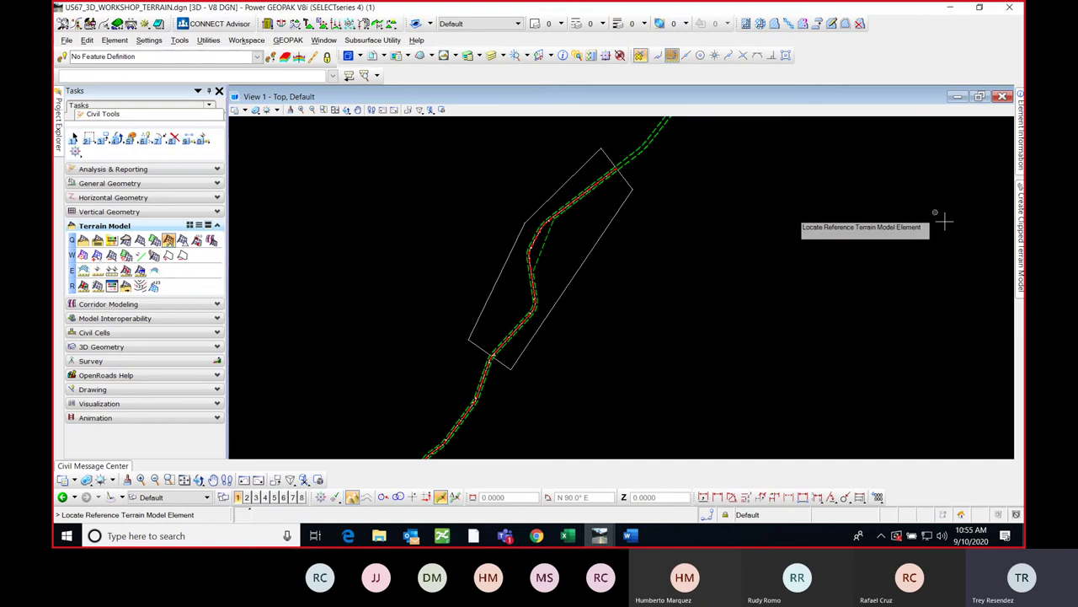
{"action": "mouse_move", "coordinate": [1021, 229]}
{"action": "left_click", "coordinate": [998, 90]}
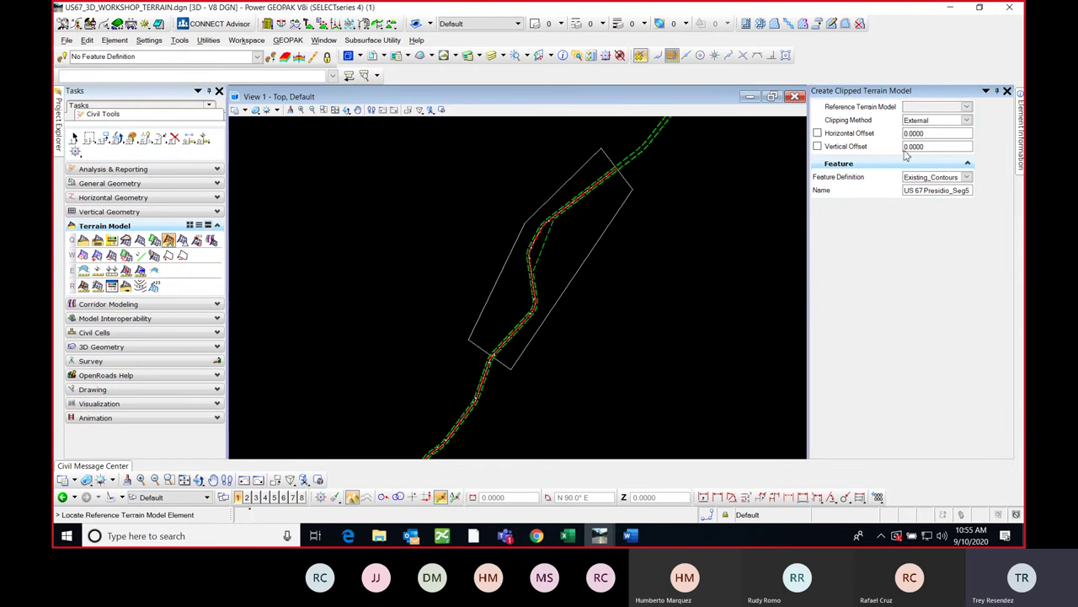
{"action": "left_click", "coordinate": [927, 133]}
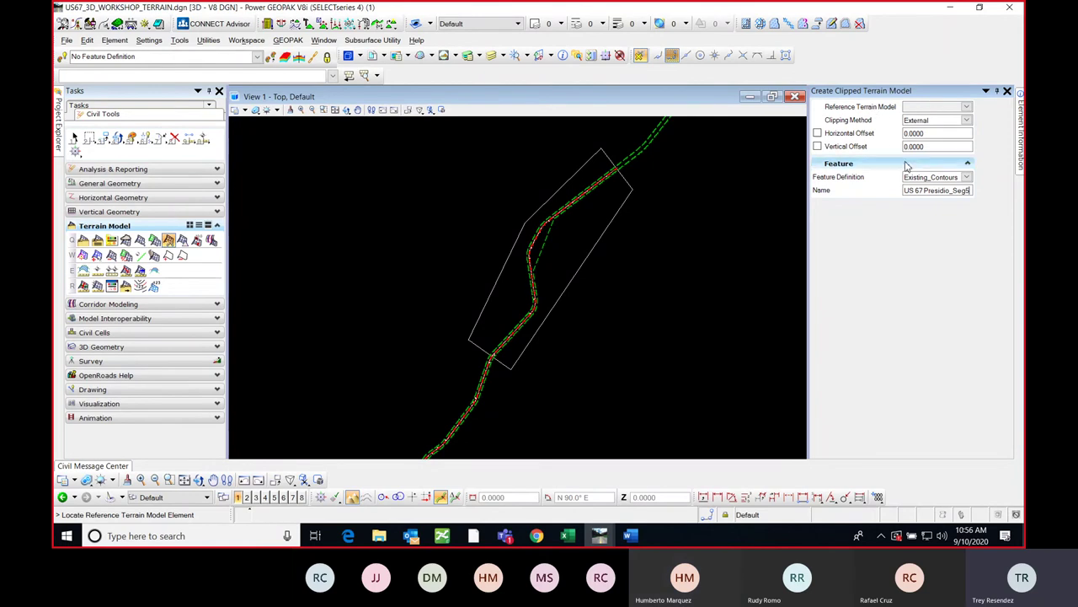
{"action": "left_click", "coordinate": [968, 177]}
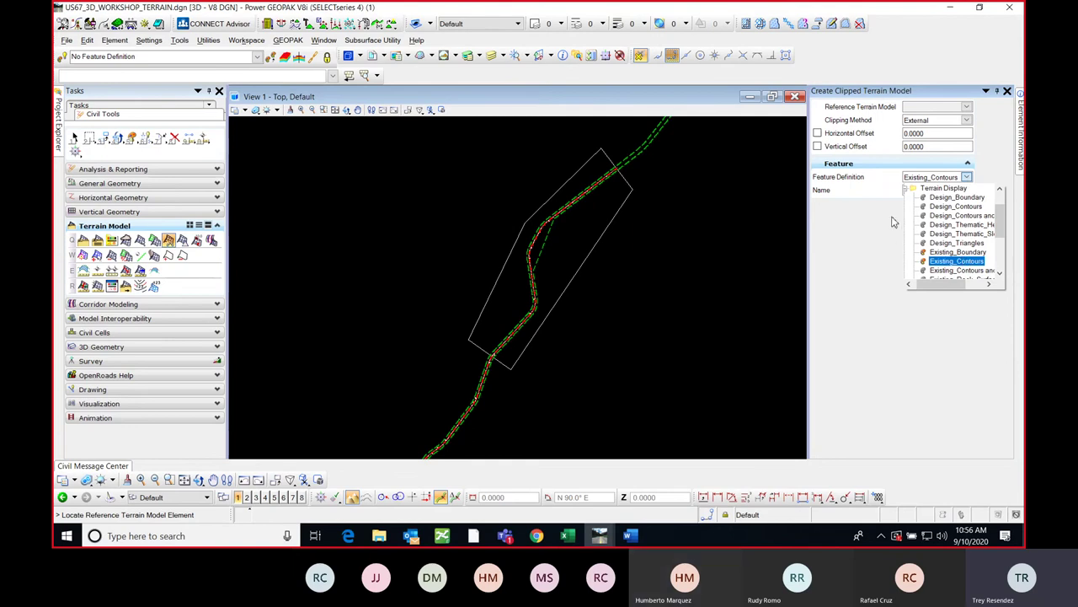
{"action": "left_click", "coordinate": [956, 261]}
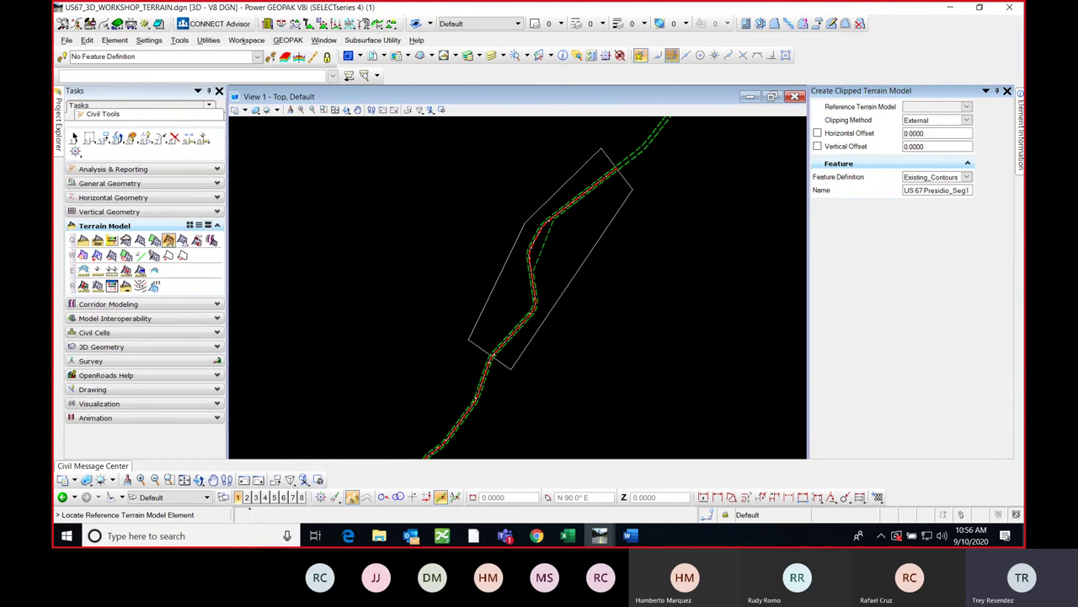
- Clip the US 67 COMBINED reference terrain with the boundary shape, accepting horizontal and vertical offsets of 0.0000 and the External method
{"action": "left_click", "coordinate": [944, 132]}
{"action": "scroll", "coordinate": [671, 232], "scroll_direction": "down", "scroll_amount": 1}
{"action": "scroll", "coordinate": [672, 233], "scroll_direction": "up", "scroll_amount": 1}
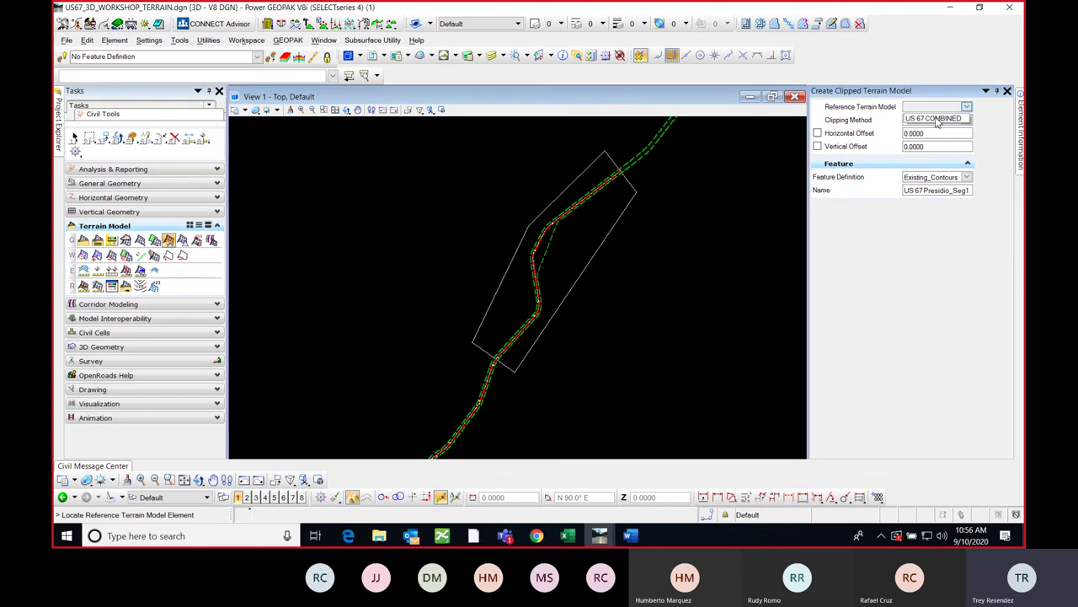
{"action": "left_click", "coordinate": [936, 120]}
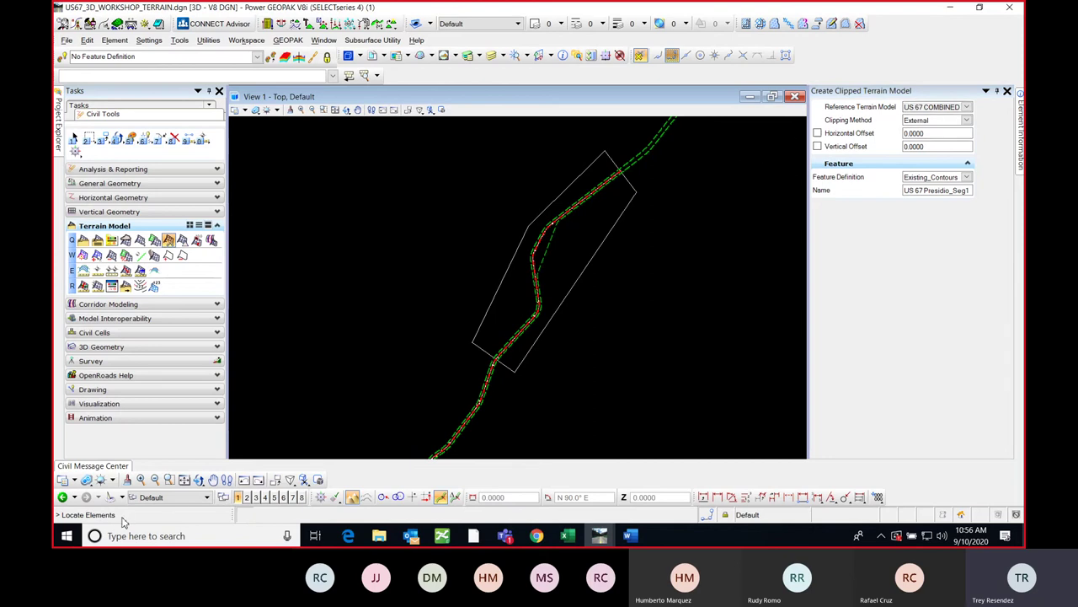
{"action": "left_click", "coordinate": [661, 222]}
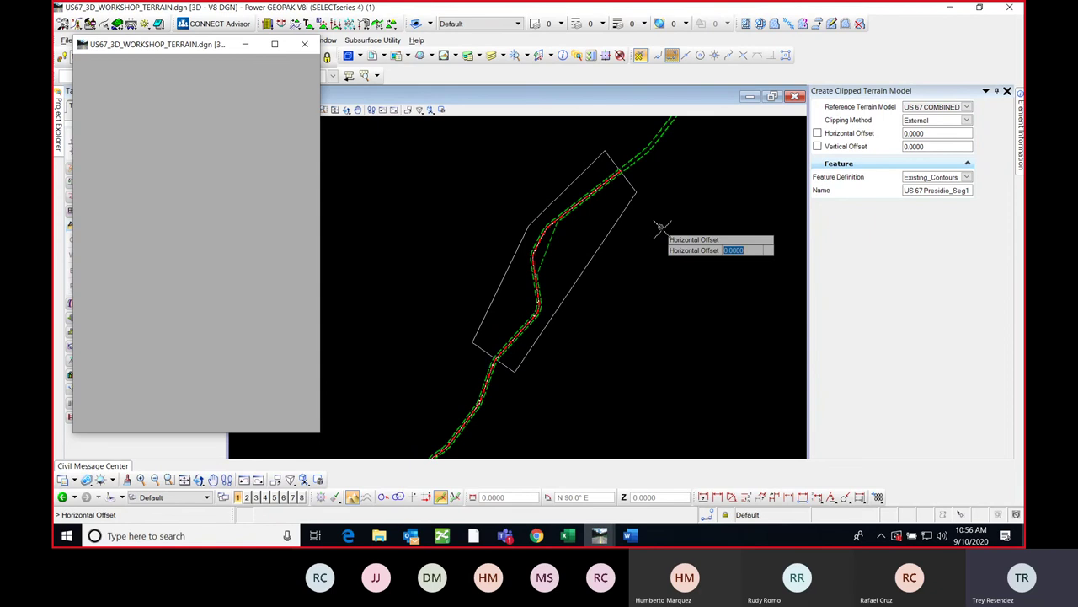
{"action": "left_click", "coordinate": [662, 226]}
{"action": "left_click", "coordinate": [663, 226]}
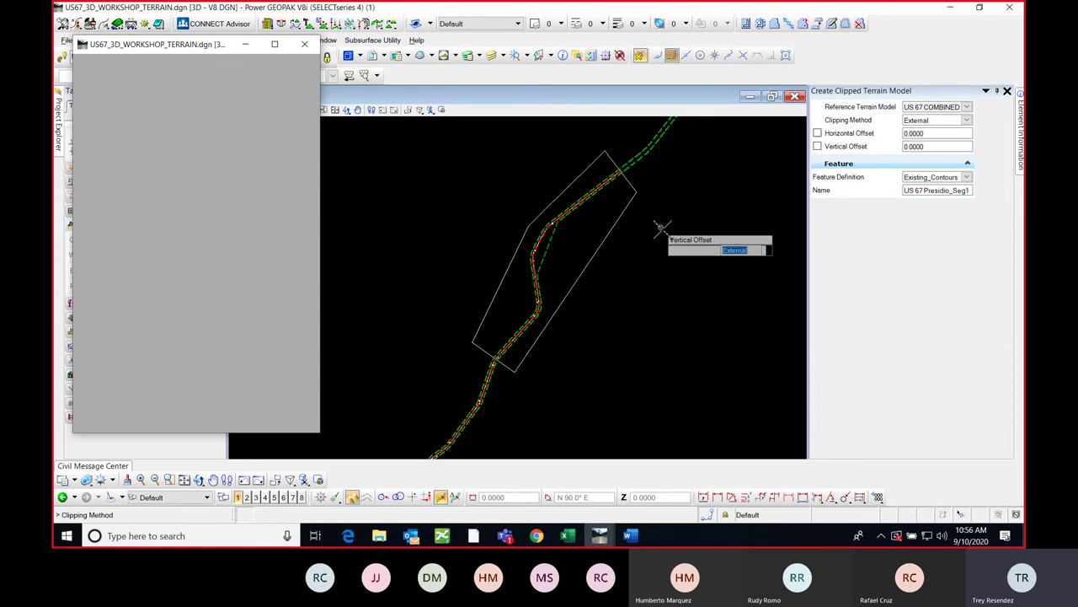
{"action": "left_click", "coordinate": [663, 227]}
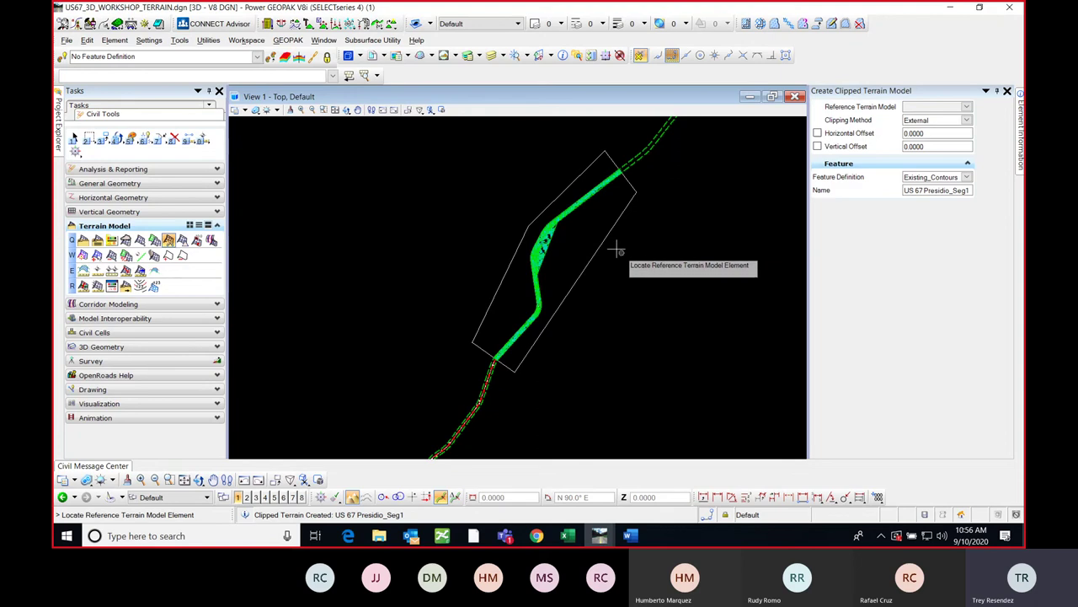
- Examine the clipped terrain's contours at the northeast end of the boundary shape and leave the clipping command
{"action": "scroll", "coordinate": [576, 240], "scroll_direction": "up", "scroll_amount": 2}
{"action": "scroll", "coordinate": [646, 164], "scroll_direction": "up", "scroll_amount": 2}
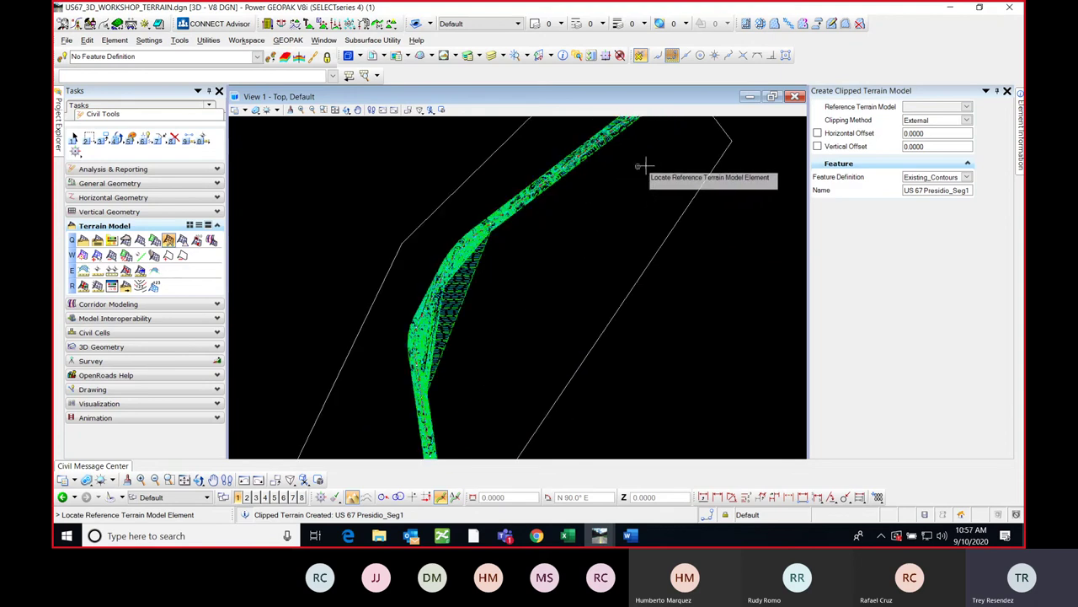
{"action": "middle_click_drag", "start_coordinate": [646, 163], "coordinate": [612, 255]}
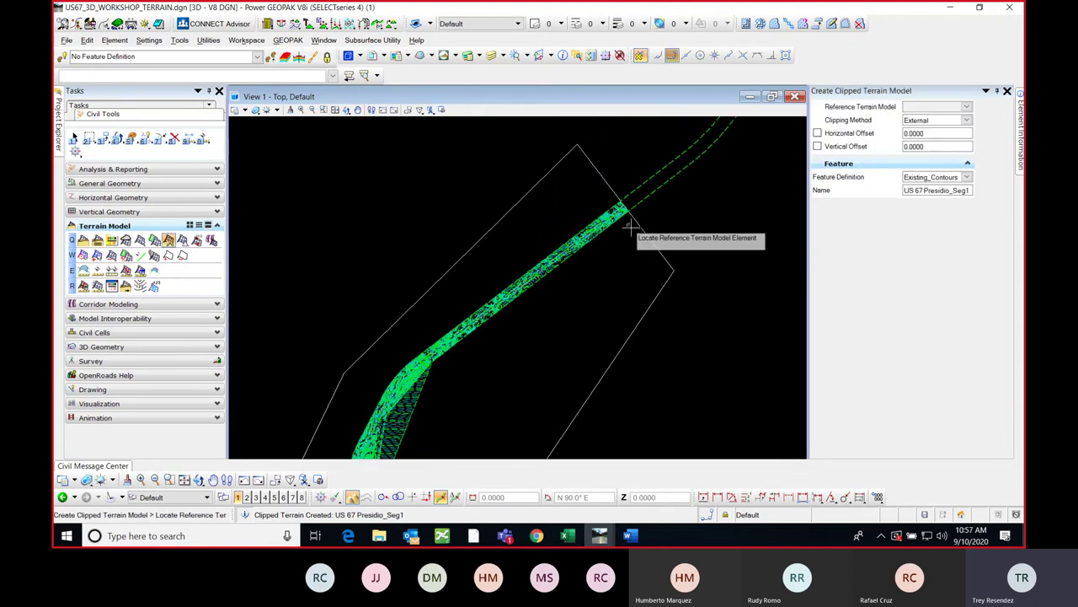
{"action": "scroll", "coordinate": [623, 229], "scroll_direction": "up", "scroll_amount": 2}
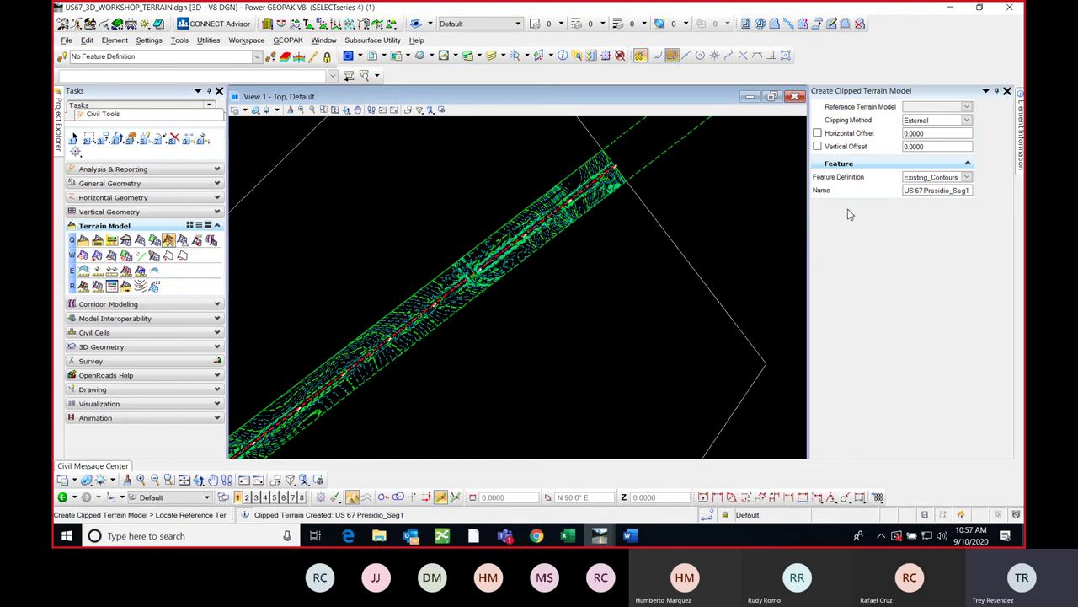
{"action": "scroll", "coordinate": [618, 174], "scroll_direction": "up", "scroll_amount": 2}
{"action": "scroll", "coordinate": [618, 175], "scroll_direction": "up", "scroll_amount": 2}
{"action": "key", "text": "Escape"}
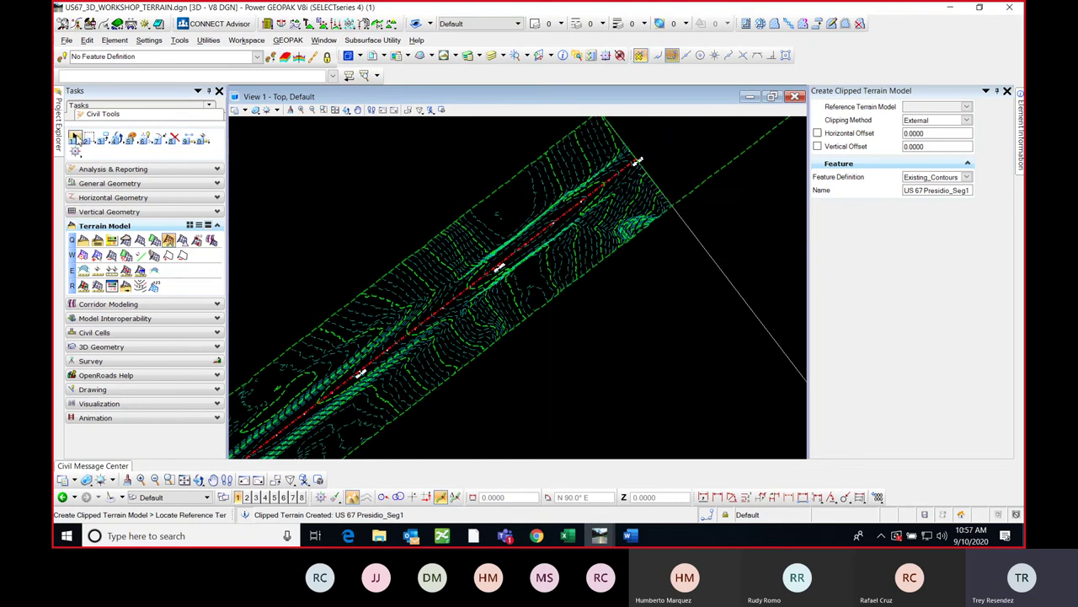
- Examine the clipped terrain's contours along the alignment, from the northeast stretch through the bend to the southwest boundary line
{"action": "scroll", "coordinate": [547, 312], "scroll_direction": "down", "scroll_amount": 2}
{"action": "middle_click_drag", "start_coordinate": [503, 397], "coordinate": [554, 296]}
{"action": "scroll", "coordinate": [581, 311], "scroll_direction": "up", "scroll_amount": 2}
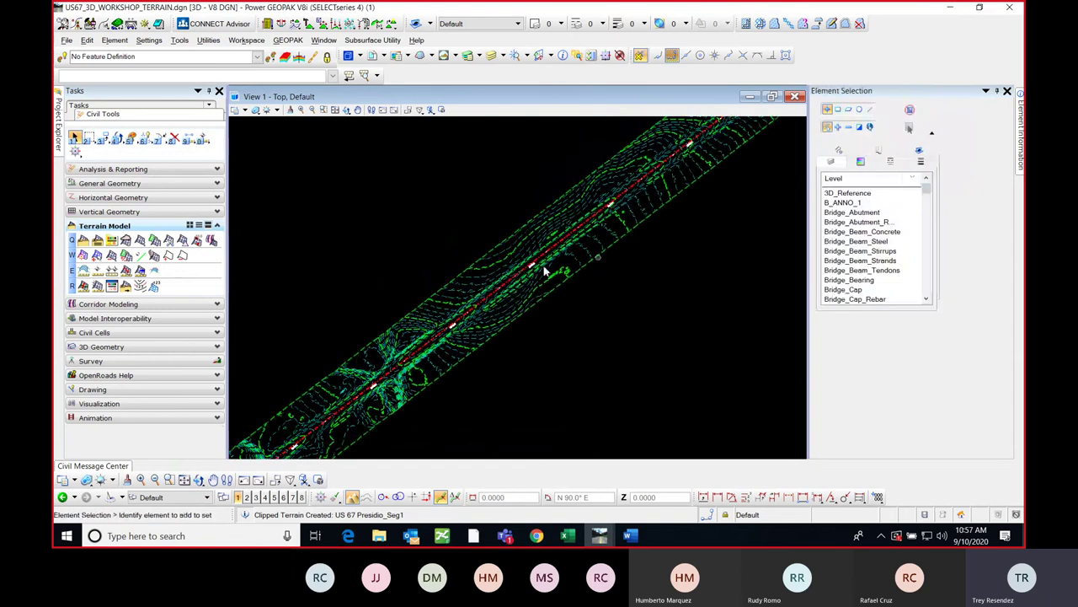
{"action": "scroll", "coordinate": [527, 264], "scroll_direction": "up", "scroll_amount": 2}
{"action": "scroll", "coordinate": [589, 238], "scroll_direction": "down", "scroll_amount": 2}
{"action": "middle_click_drag", "start_coordinate": [570, 270], "coordinate": [606, 233]}
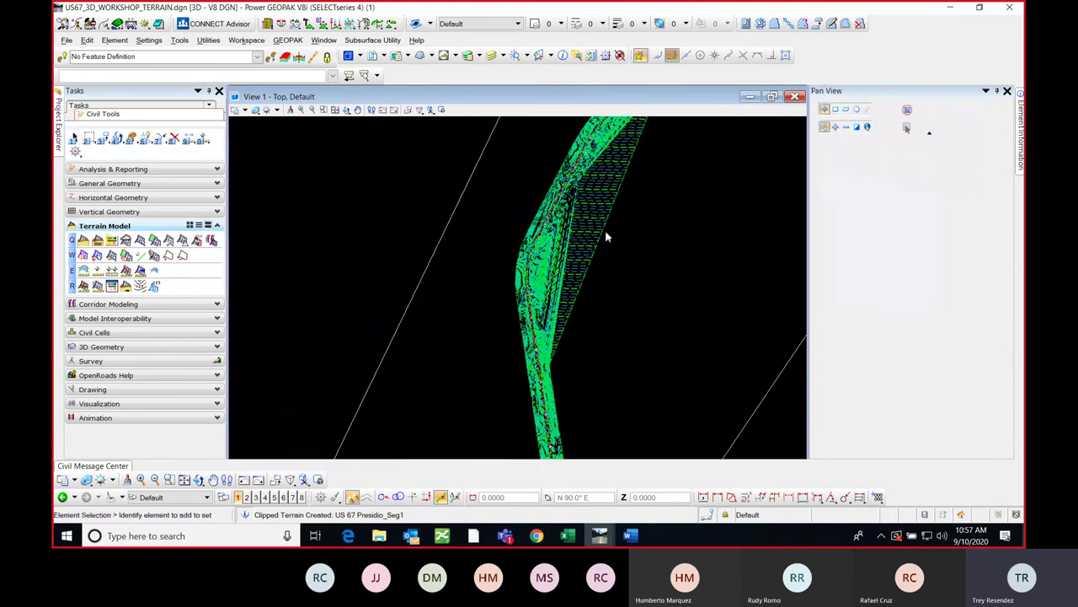
{"action": "scroll", "coordinate": [552, 187], "scroll_direction": "up", "scroll_amount": 2}
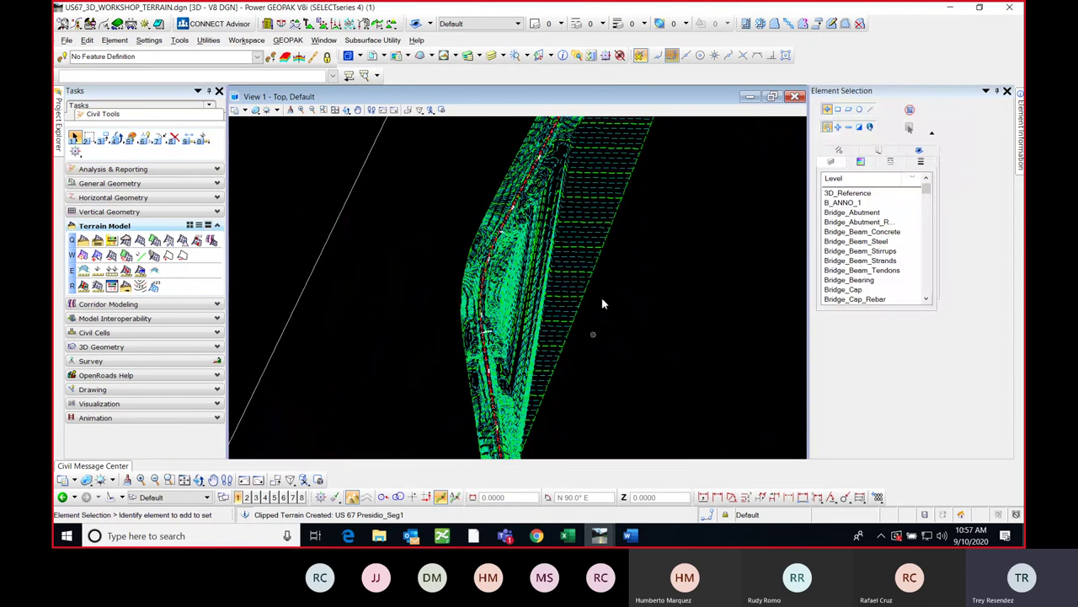
{"action": "middle_click_drag", "start_coordinate": [594, 308], "coordinate": [545, 267]}
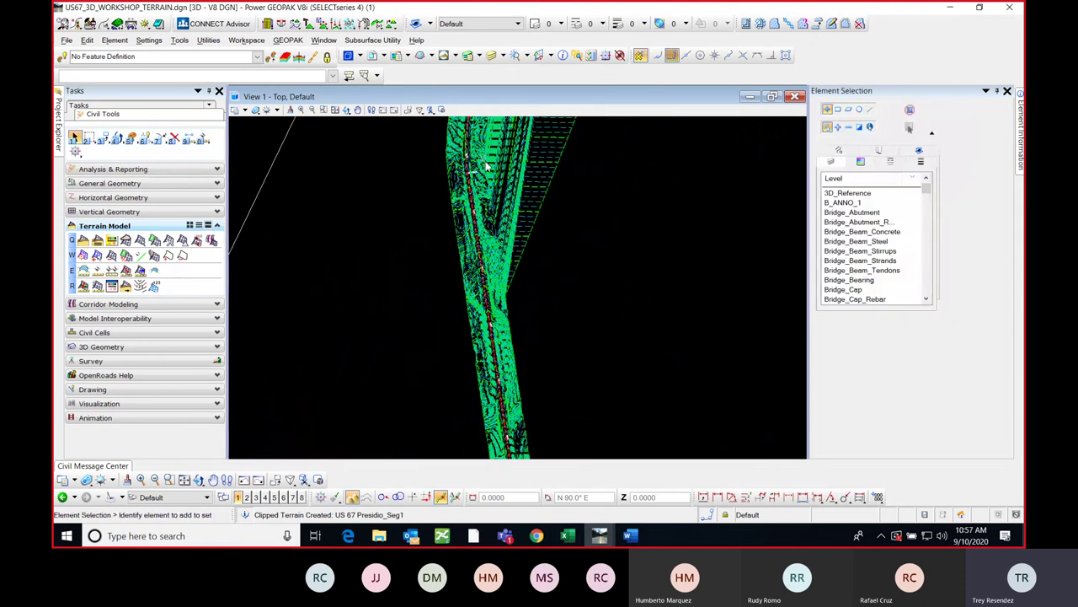
{"action": "scroll", "coordinate": [491, 173], "scroll_direction": "up", "scroll_amount": 2}
{"action": "middle_click_drag", "start_coordinate": [551, 254], "coordinate": [530, 186]}
{"action": "scroll", "coordinate": [530, 185], "scroll_direction": "down", "scroll_amount": 1}
{"action": "scroll", "coordinate": [494, 277], "scroll_direction": "up", "scroll_amount": 3}
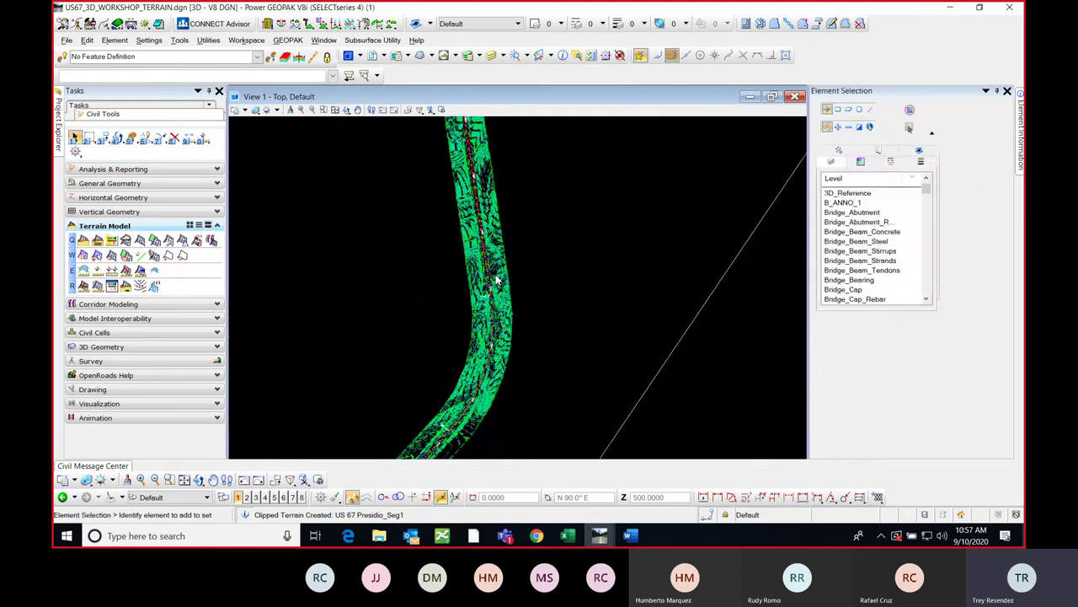
{"action": "scroll", "coordinate": [591, 221], "scroll_direction": "down", "scroll_amount": 3}
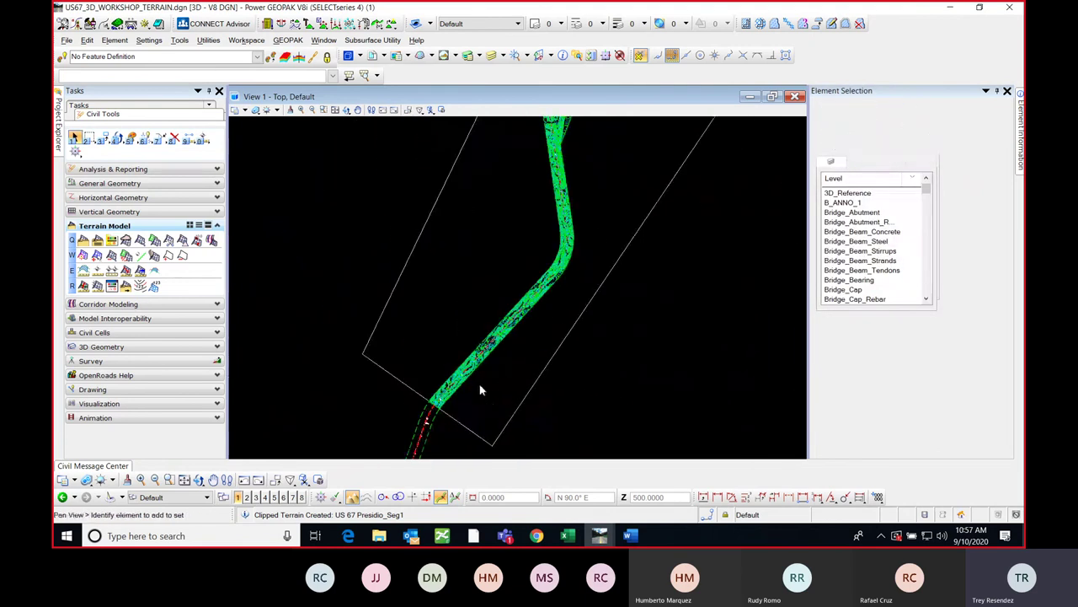
{"action": "middle_click_drag", "start_coordinate": [480, 388], "coordinate": [587, 258]}
{"action": "scroll", "coordinate": [564, 279], "scroll_direction": "down", "scroll_amount": 1}
{"action": "scroll", "coordinate": [560, 279], "scroll_direction": "up", "scroll_amount": 3}
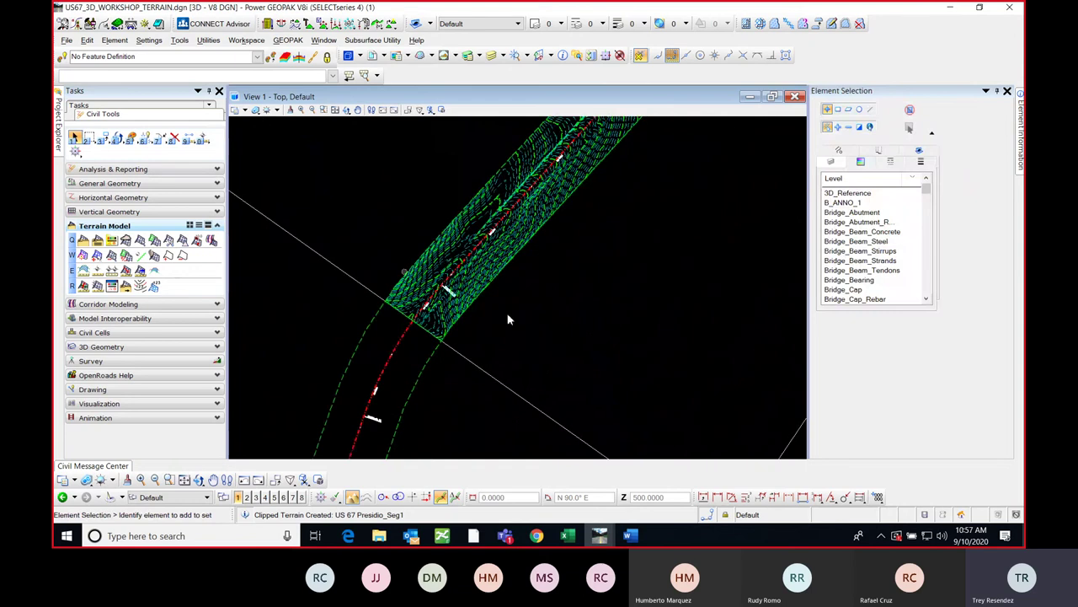
{"action": "scroll", "coordinate": [415, 325], "scroll_direction": "up", "scroll_amount": 1}
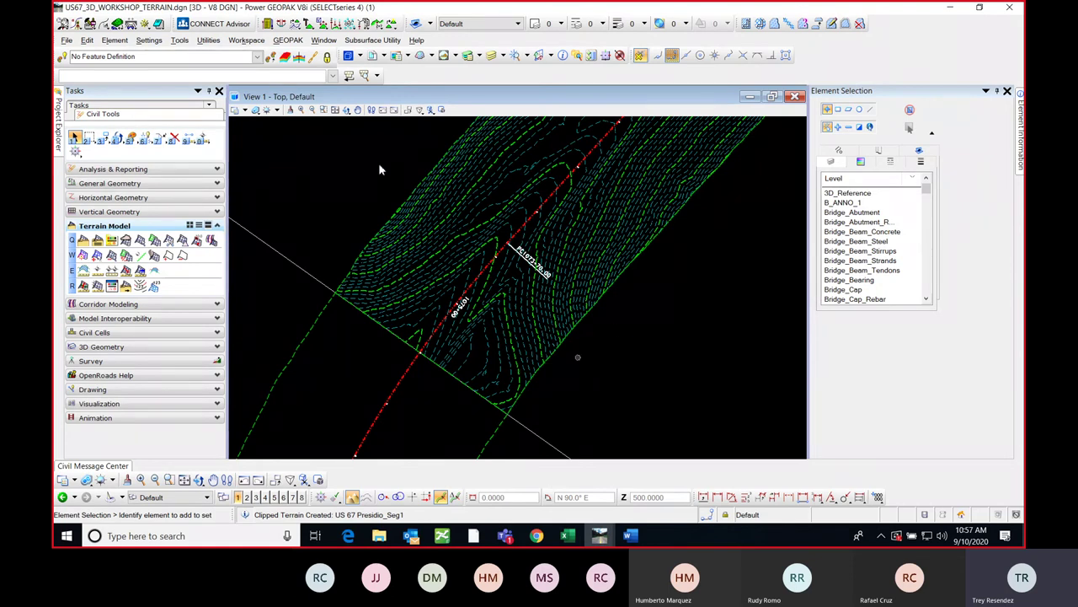
- List the terrain models in the US67_3D_WORKSHOP_TERRAIN.dgn civil data and select US 67 Presidio_Seg1
{"action": "left_click", "coordinate": [59, 120]}
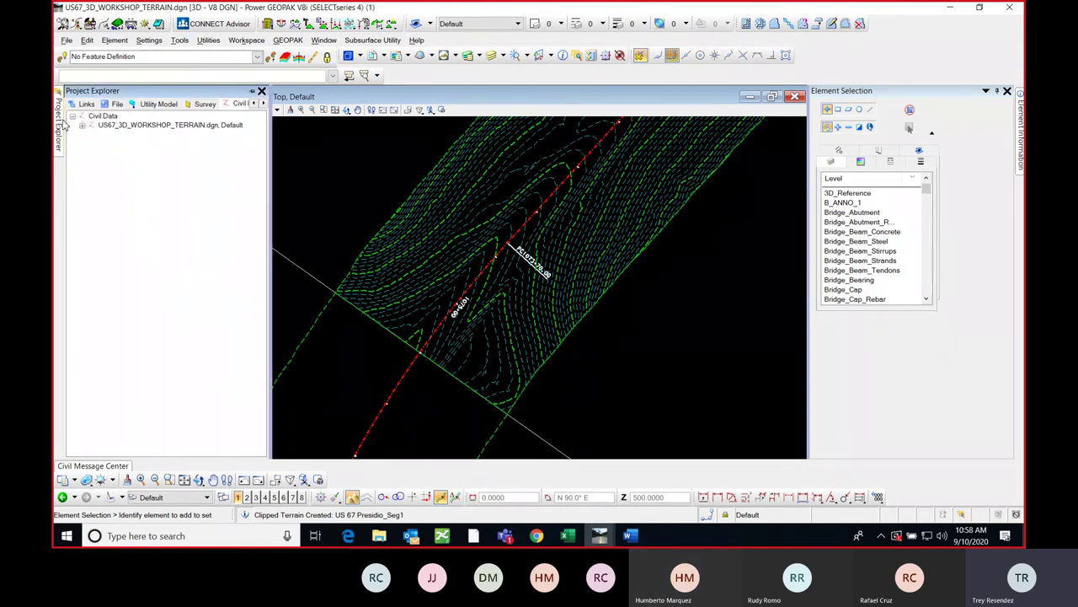
{"action": "left_click", "coordinate": [82, 125]}
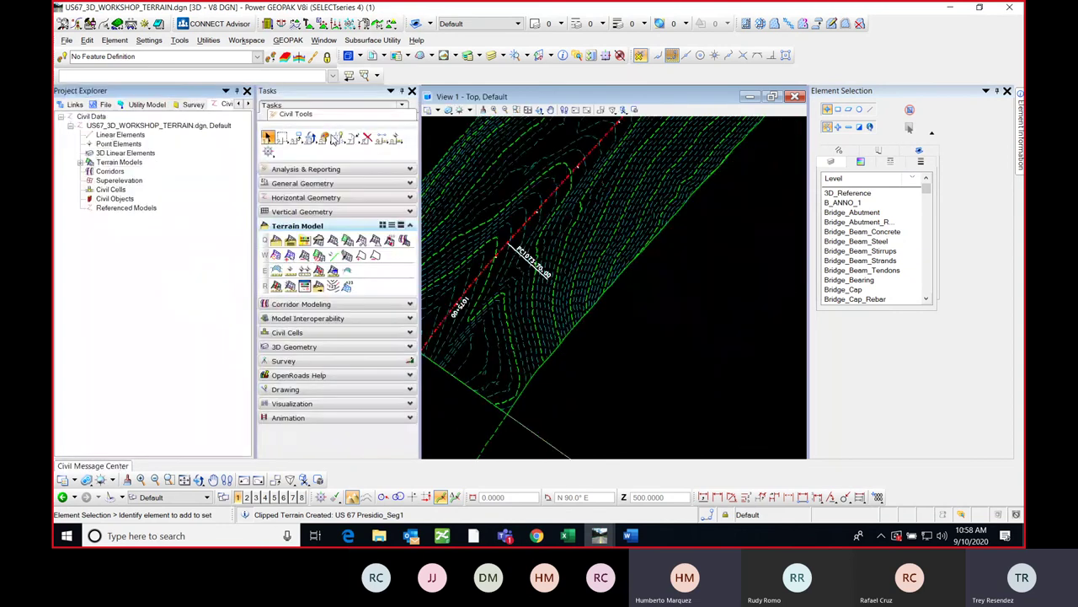
{"action": "left_click", "coordinate": [93, 162]}
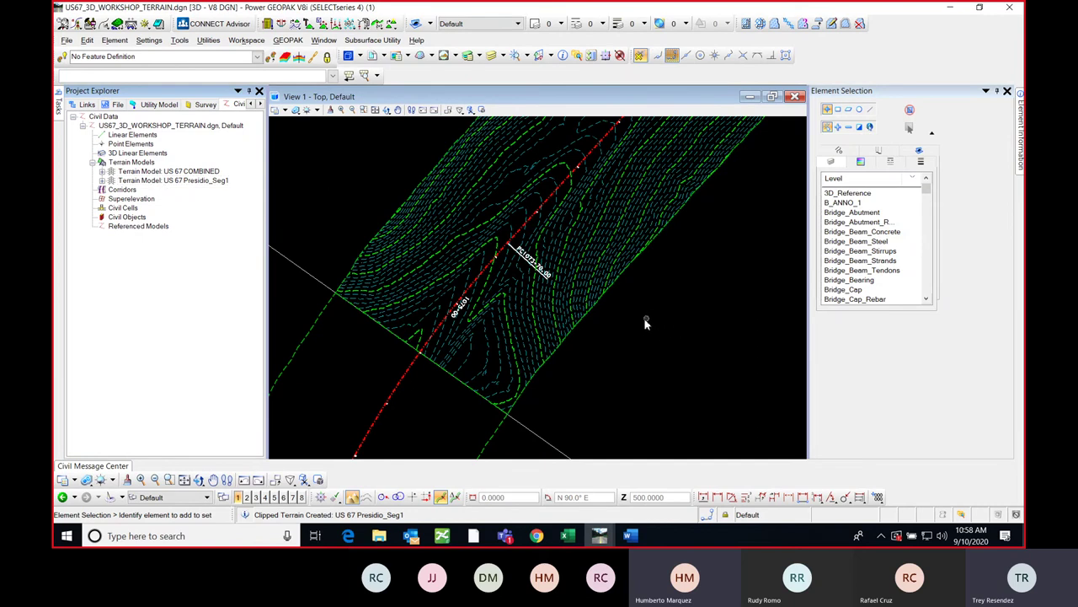
{"action": "scroll", "coordinate": [644, 322], "scroll_direction": "down", "scroll_amount": 3}
{"action": "middle_click_drag", "start_coordinate": [730, 270], "coordinate": [566, 321]}
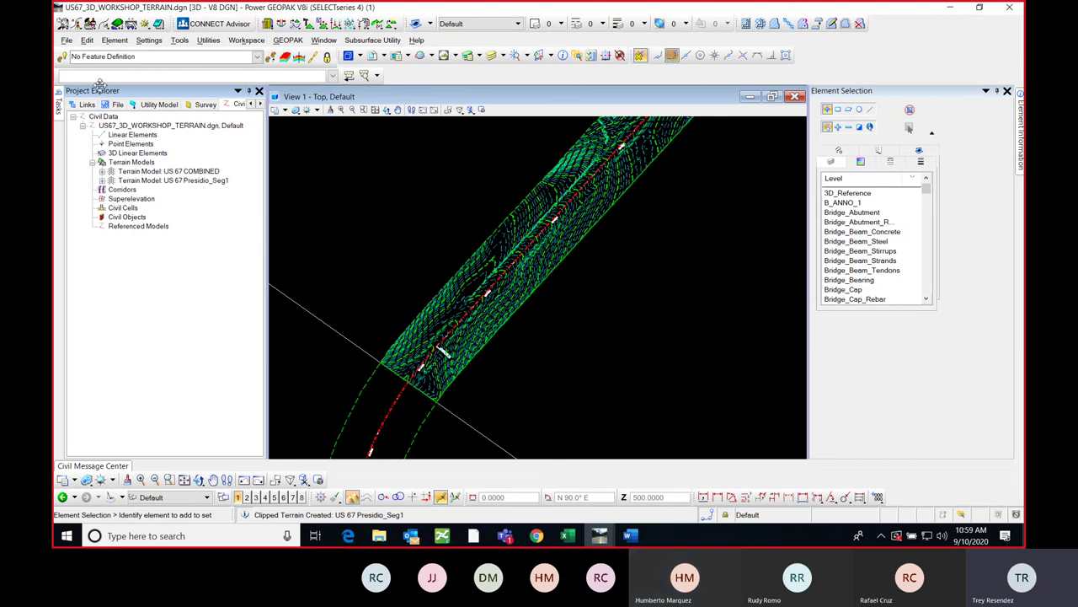
{"action": "left_click", "coordinate": [175, 181]}
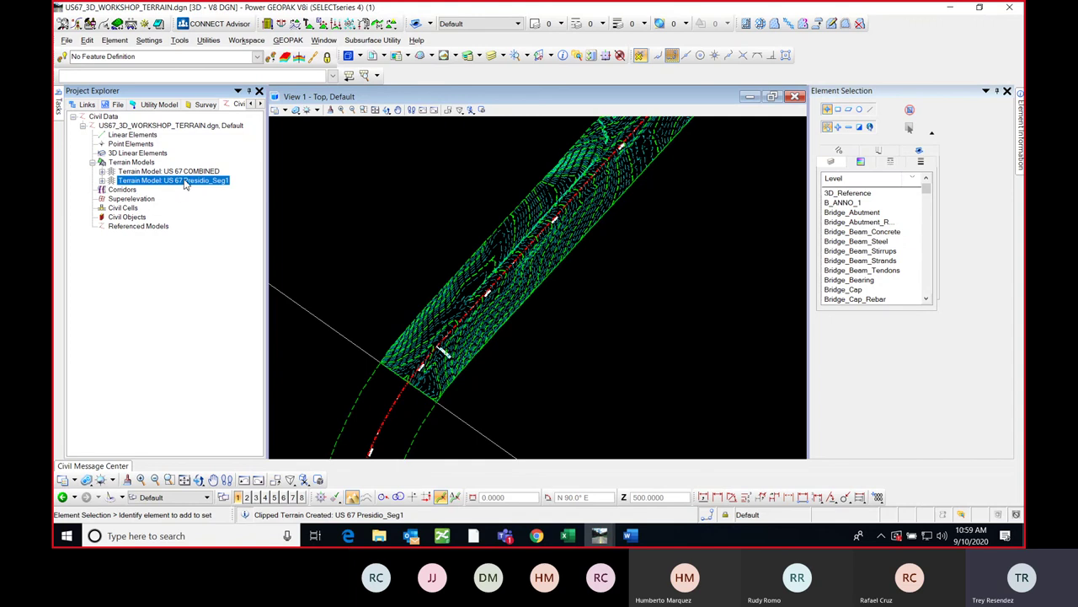
{"action": "middle_click_drag", "start_coordinate": [525, 376], "coordinate": [561, 316]}
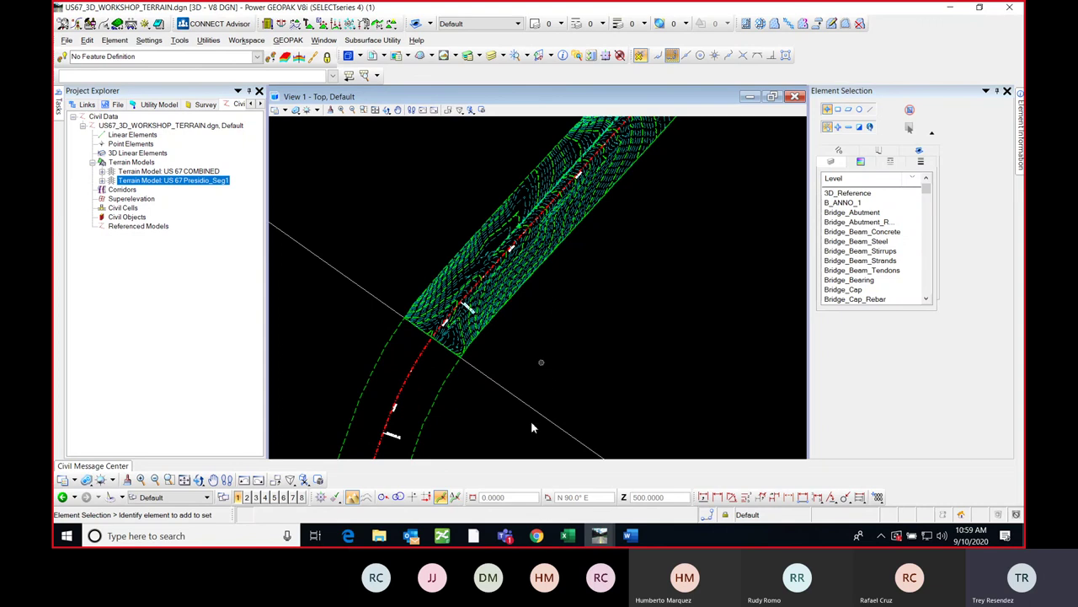
- Switch to the 3D Open Roads Workshop meeting in Microsoft Teams and request to stop its recording
{"action": "mouse_move", "coordinate": [505, 535]}
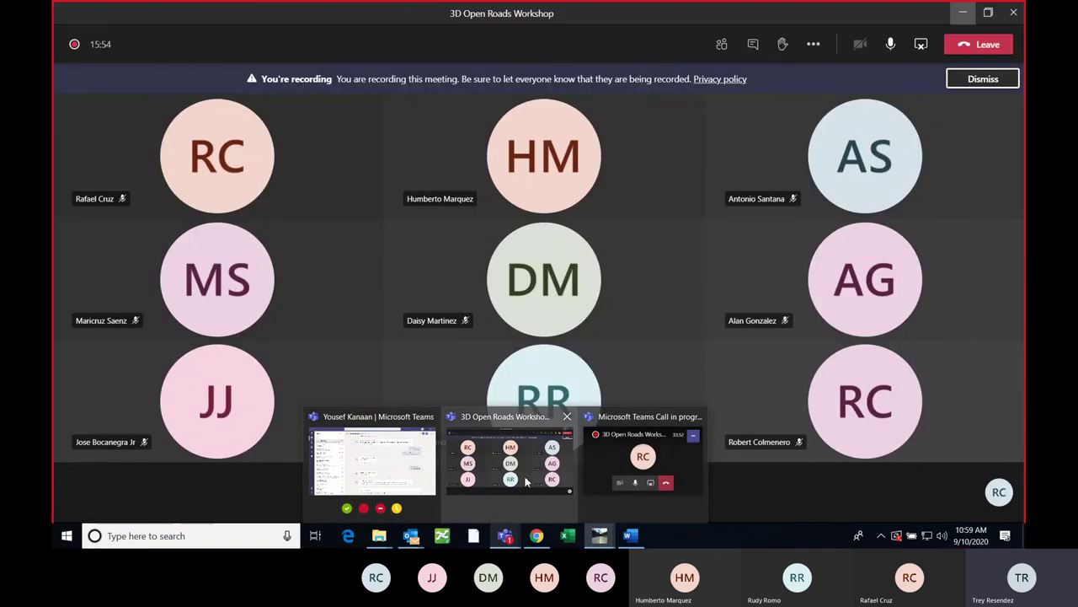
{"action": "left_click", "coordinate": [526, 476]}
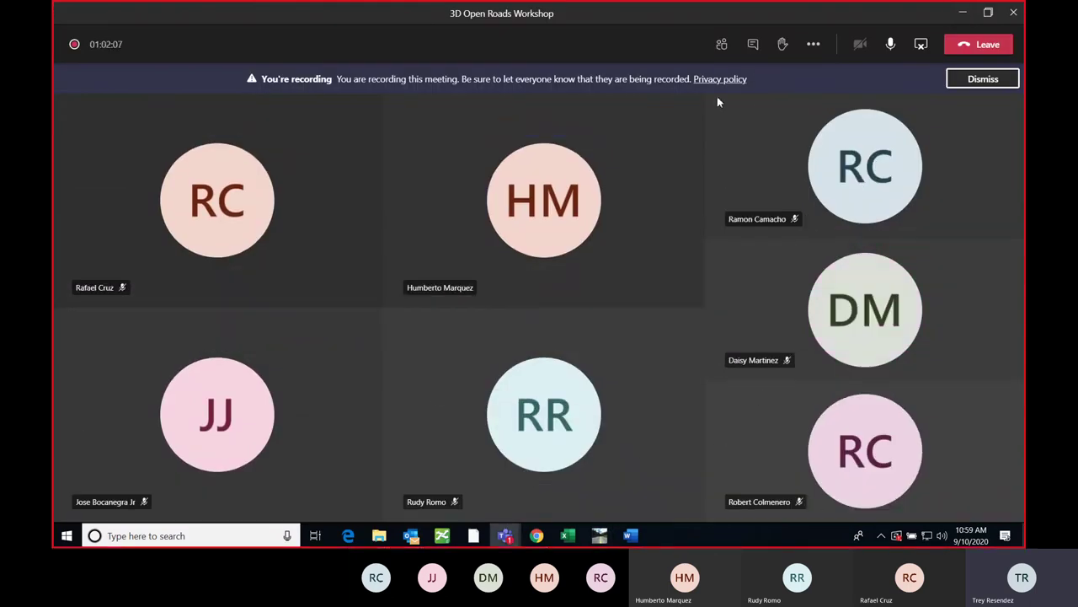
{"action": "left_click", "coordinate": [813, 48]}
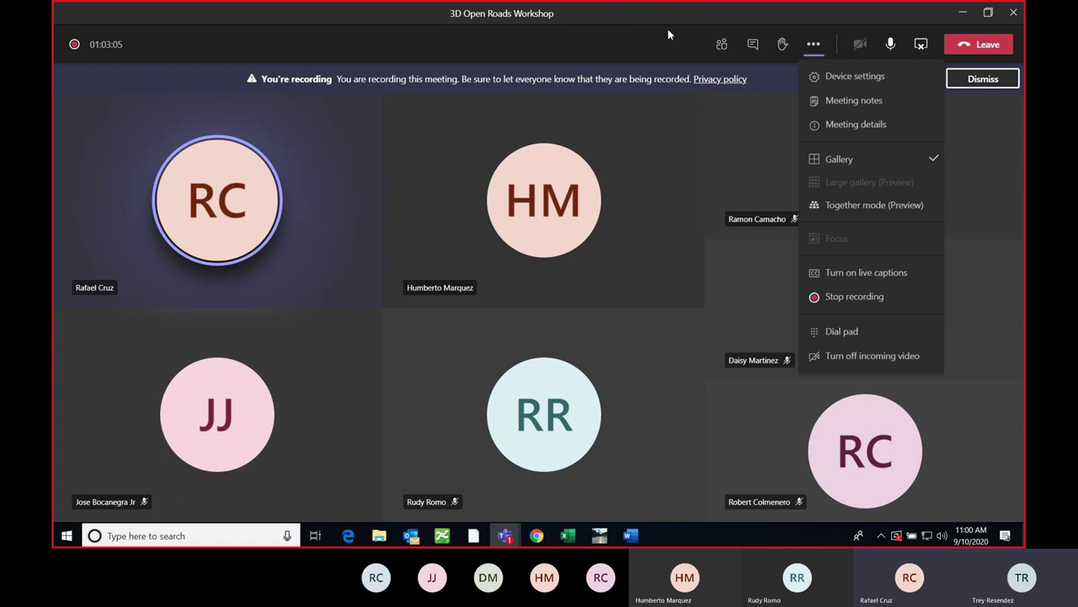
{"action": "left_click", "coordinate": [845, 299]}
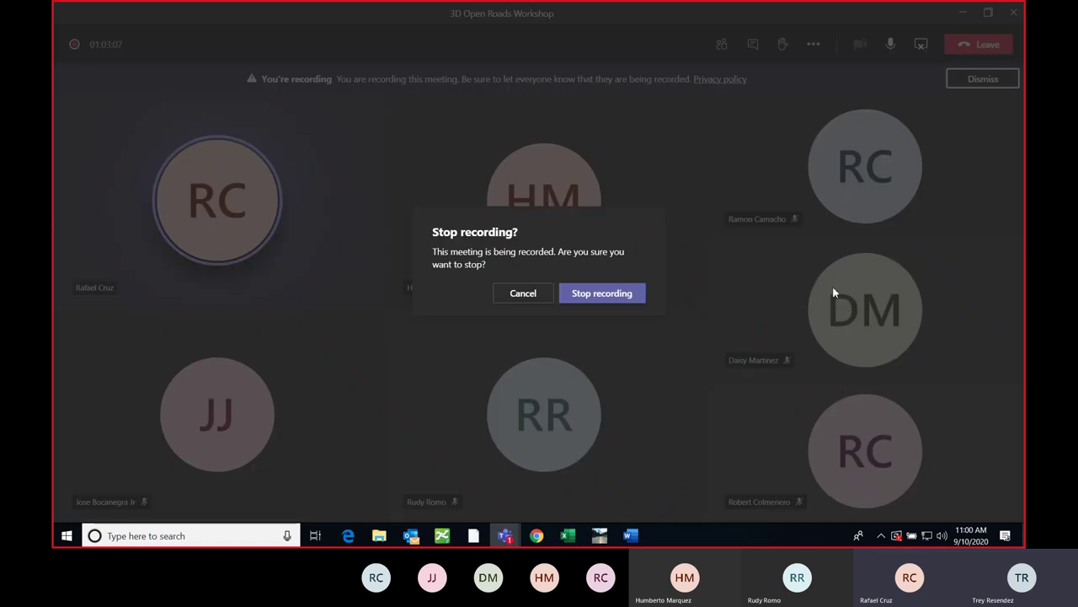